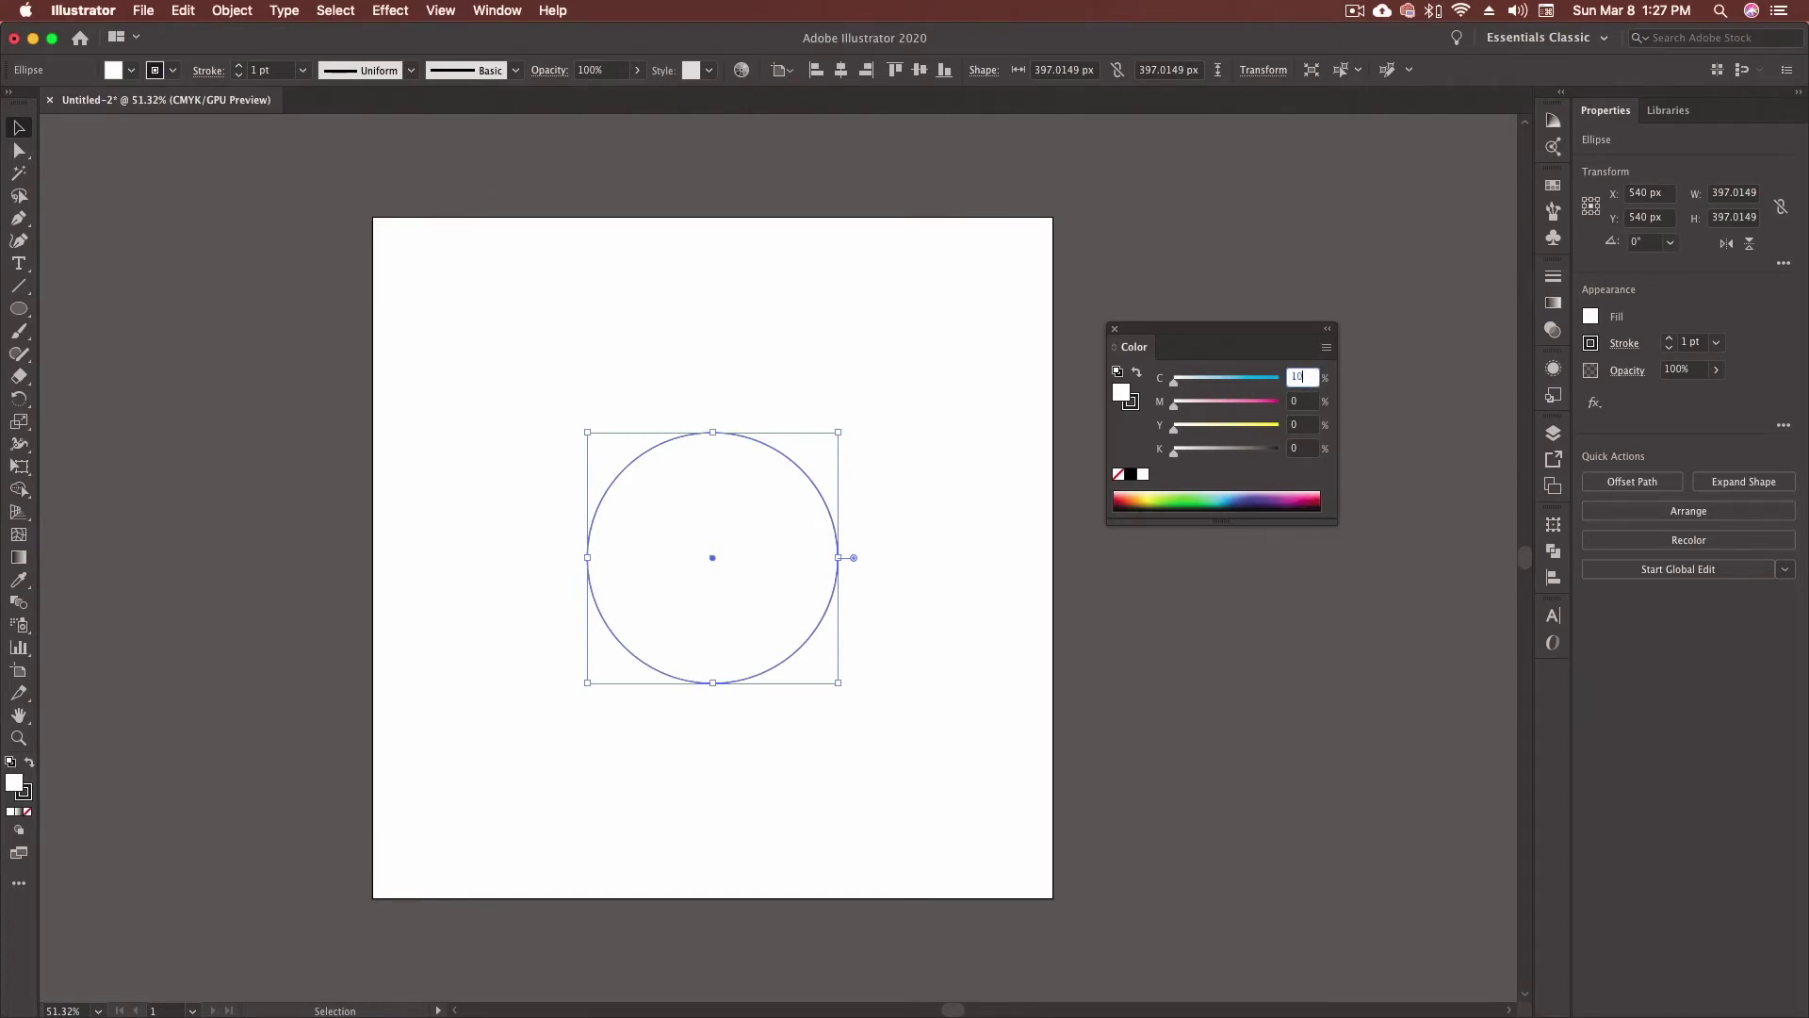
Step: Enter 10% cyan as the circle's fill value and commit it
key("Tab")
key("Tab")
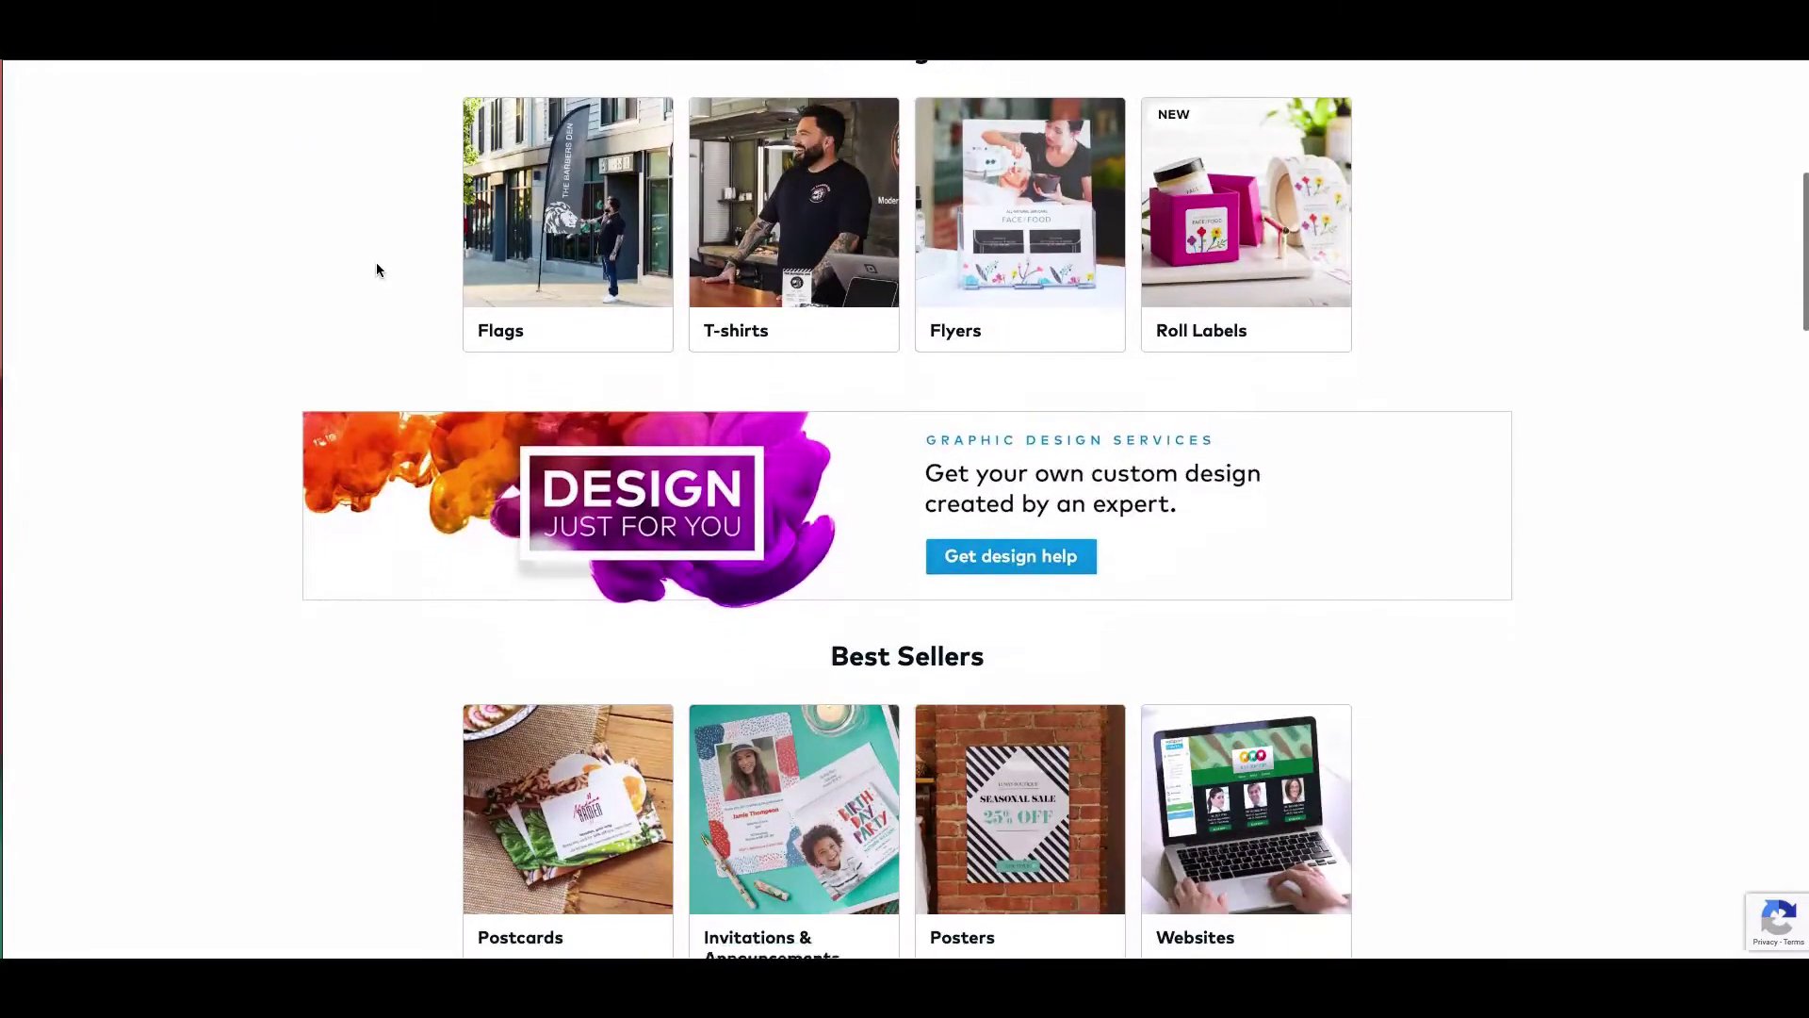
Step: Scroll the Vistaprint homepage down to the Best Sellers, signage and wedding products
scroll(376, 270, "down", 5)
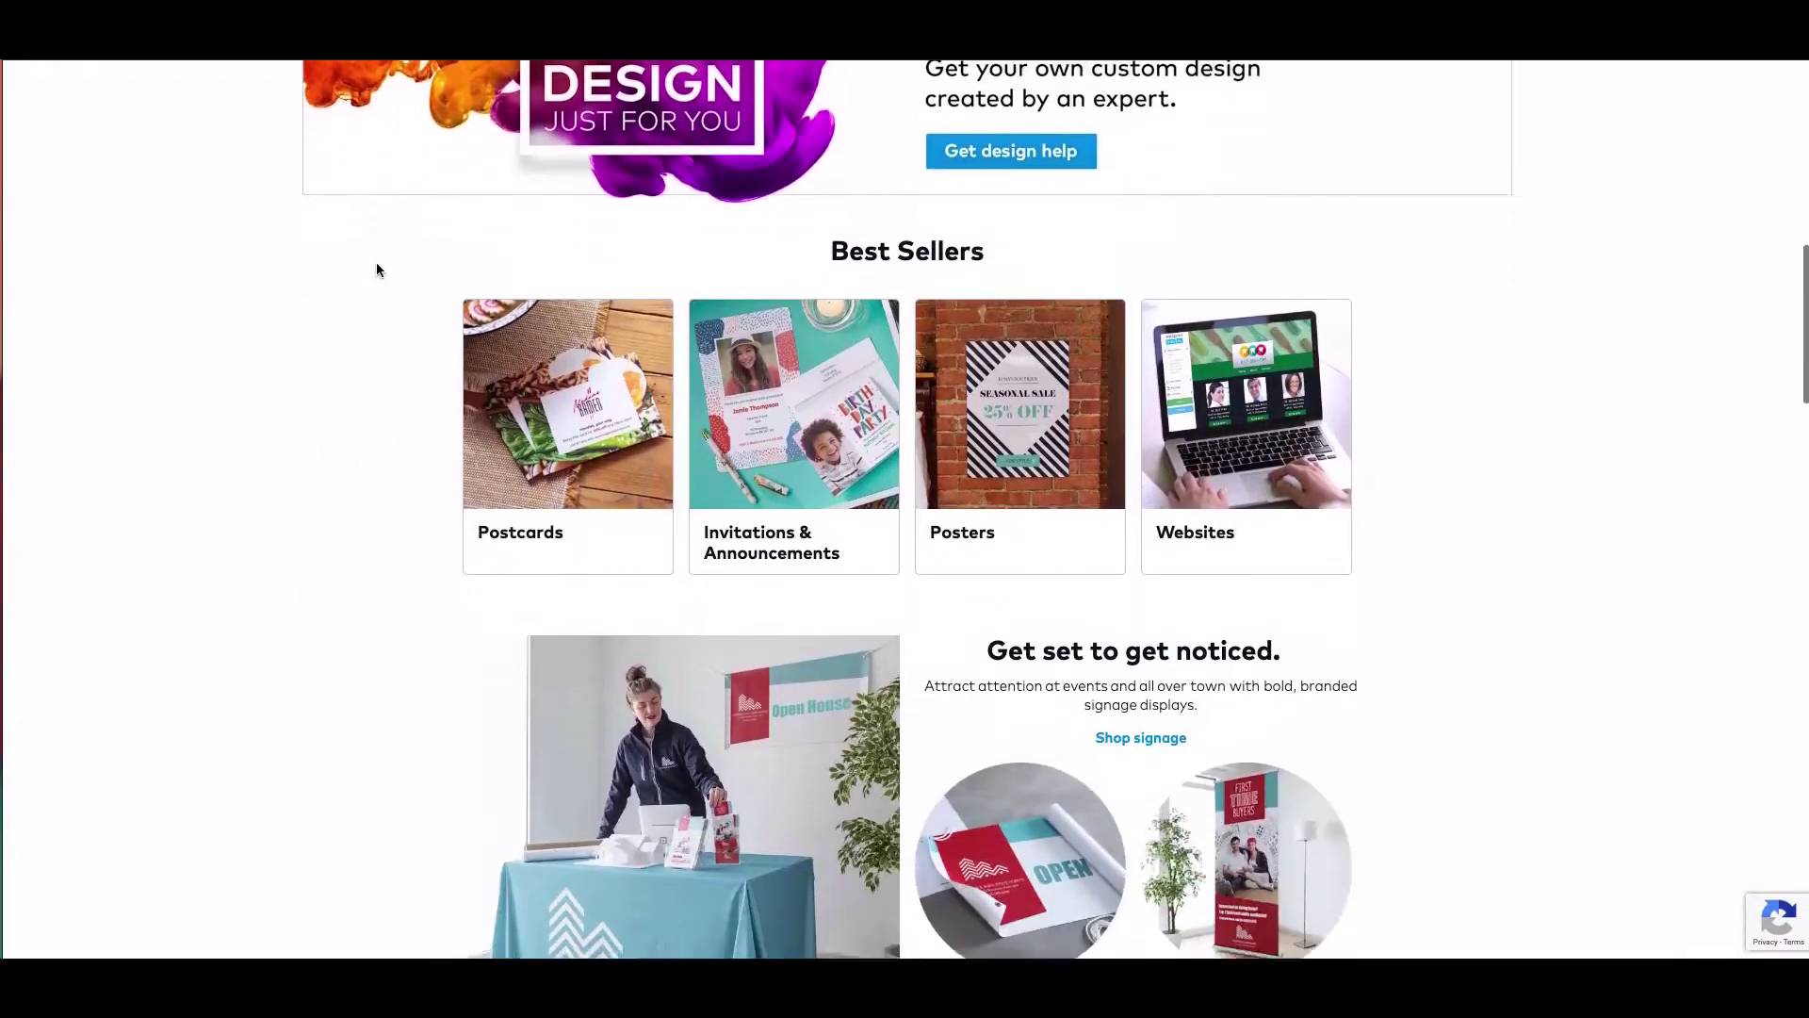
scroll(376, 269, "down", 5)
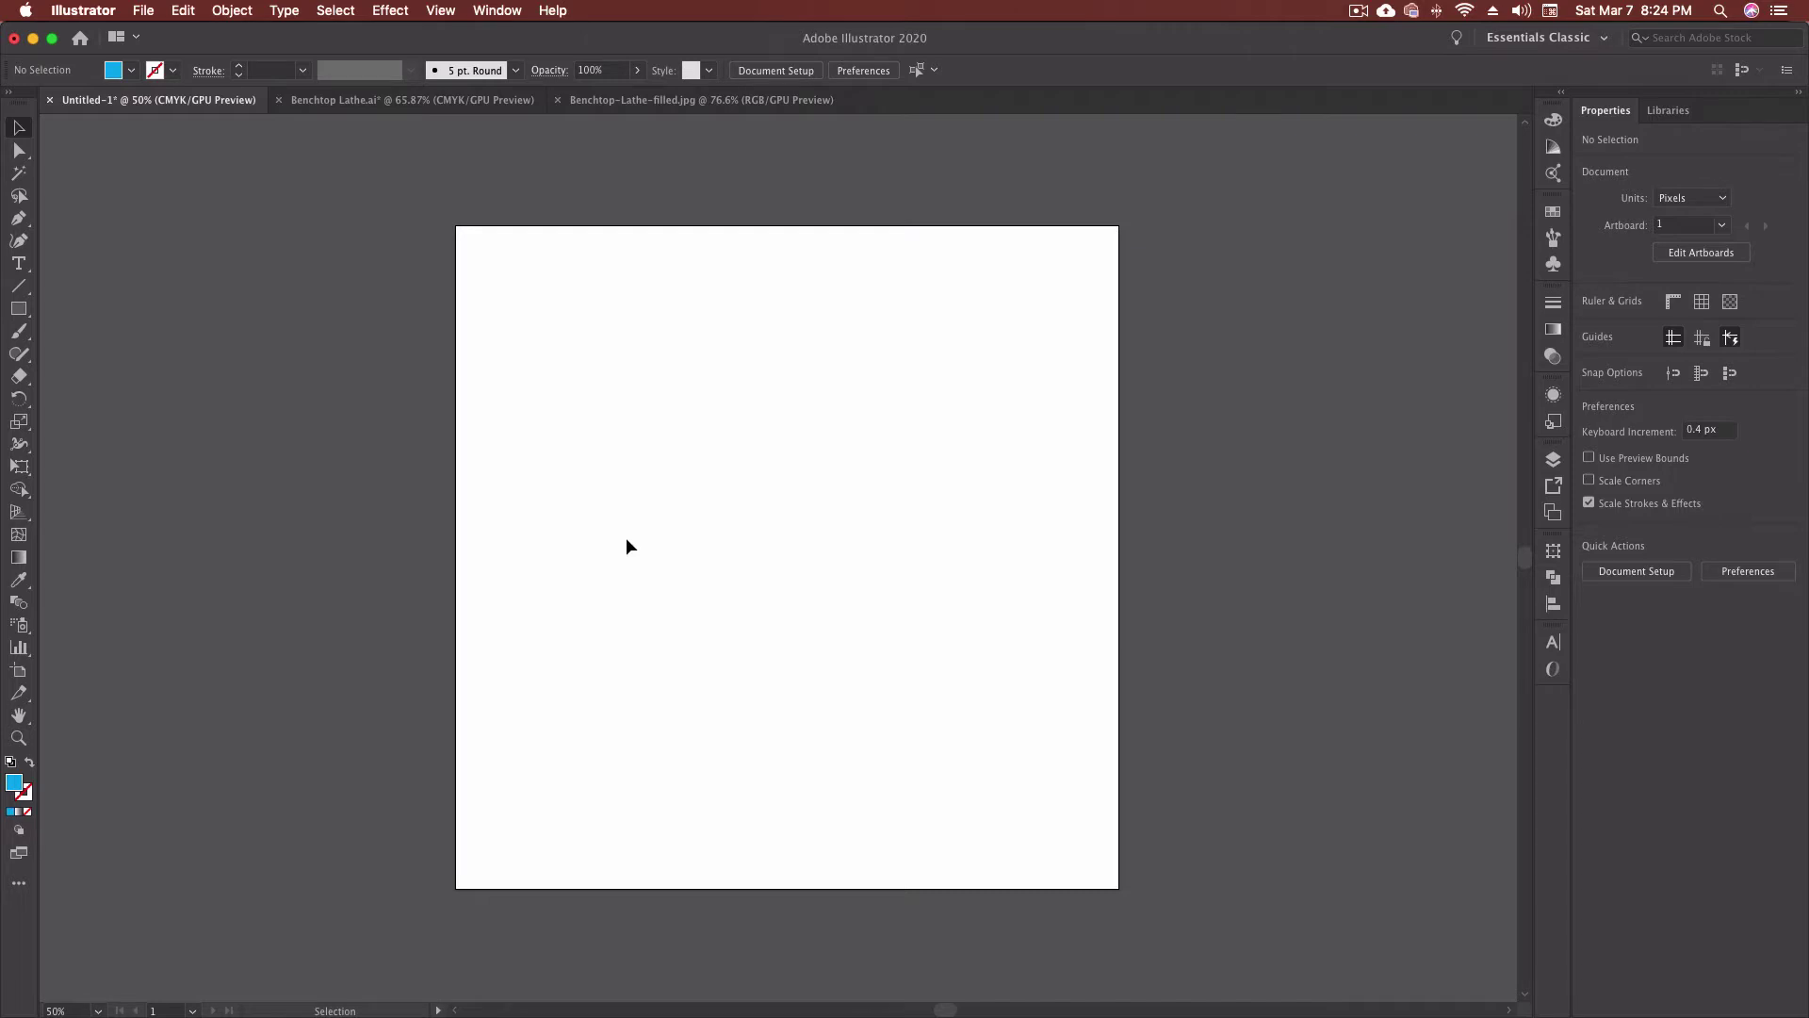
Step: Bring the Benchtop-Lathe-filled.jpg document with its yellow lathe illustration to the front
scroll(625, 545, "right", 1)
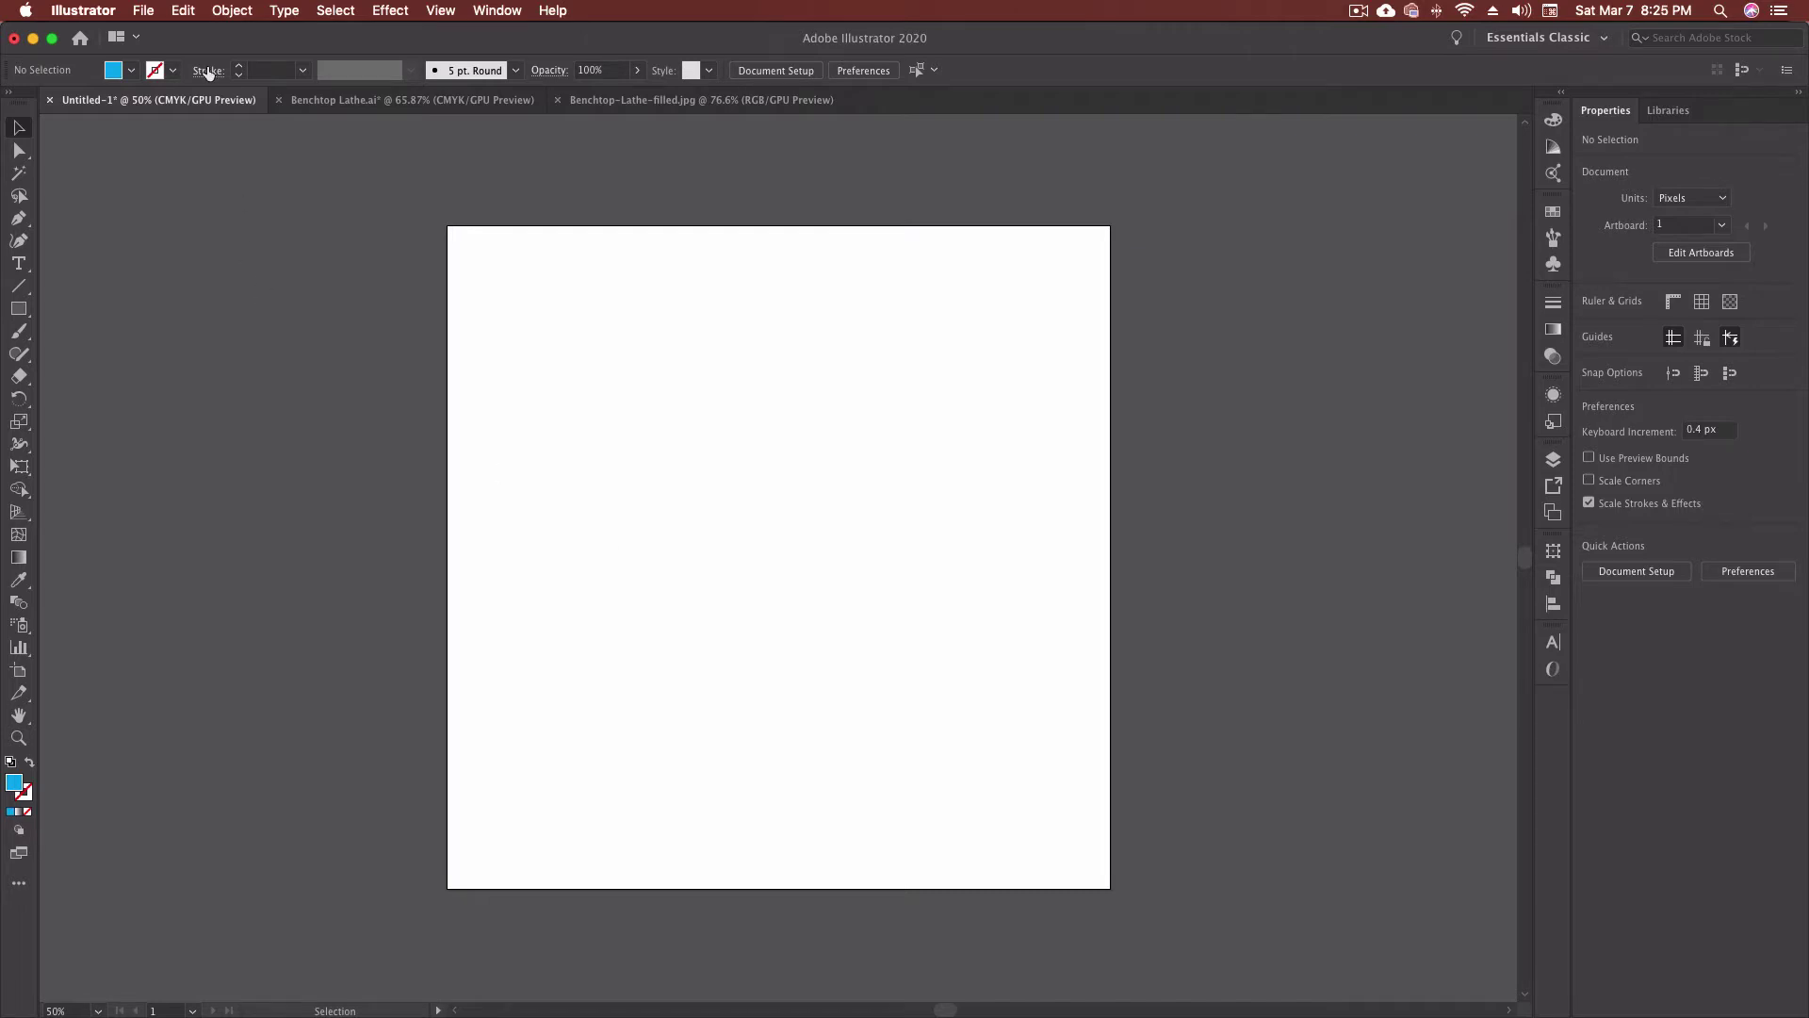
left_click(144, 11)
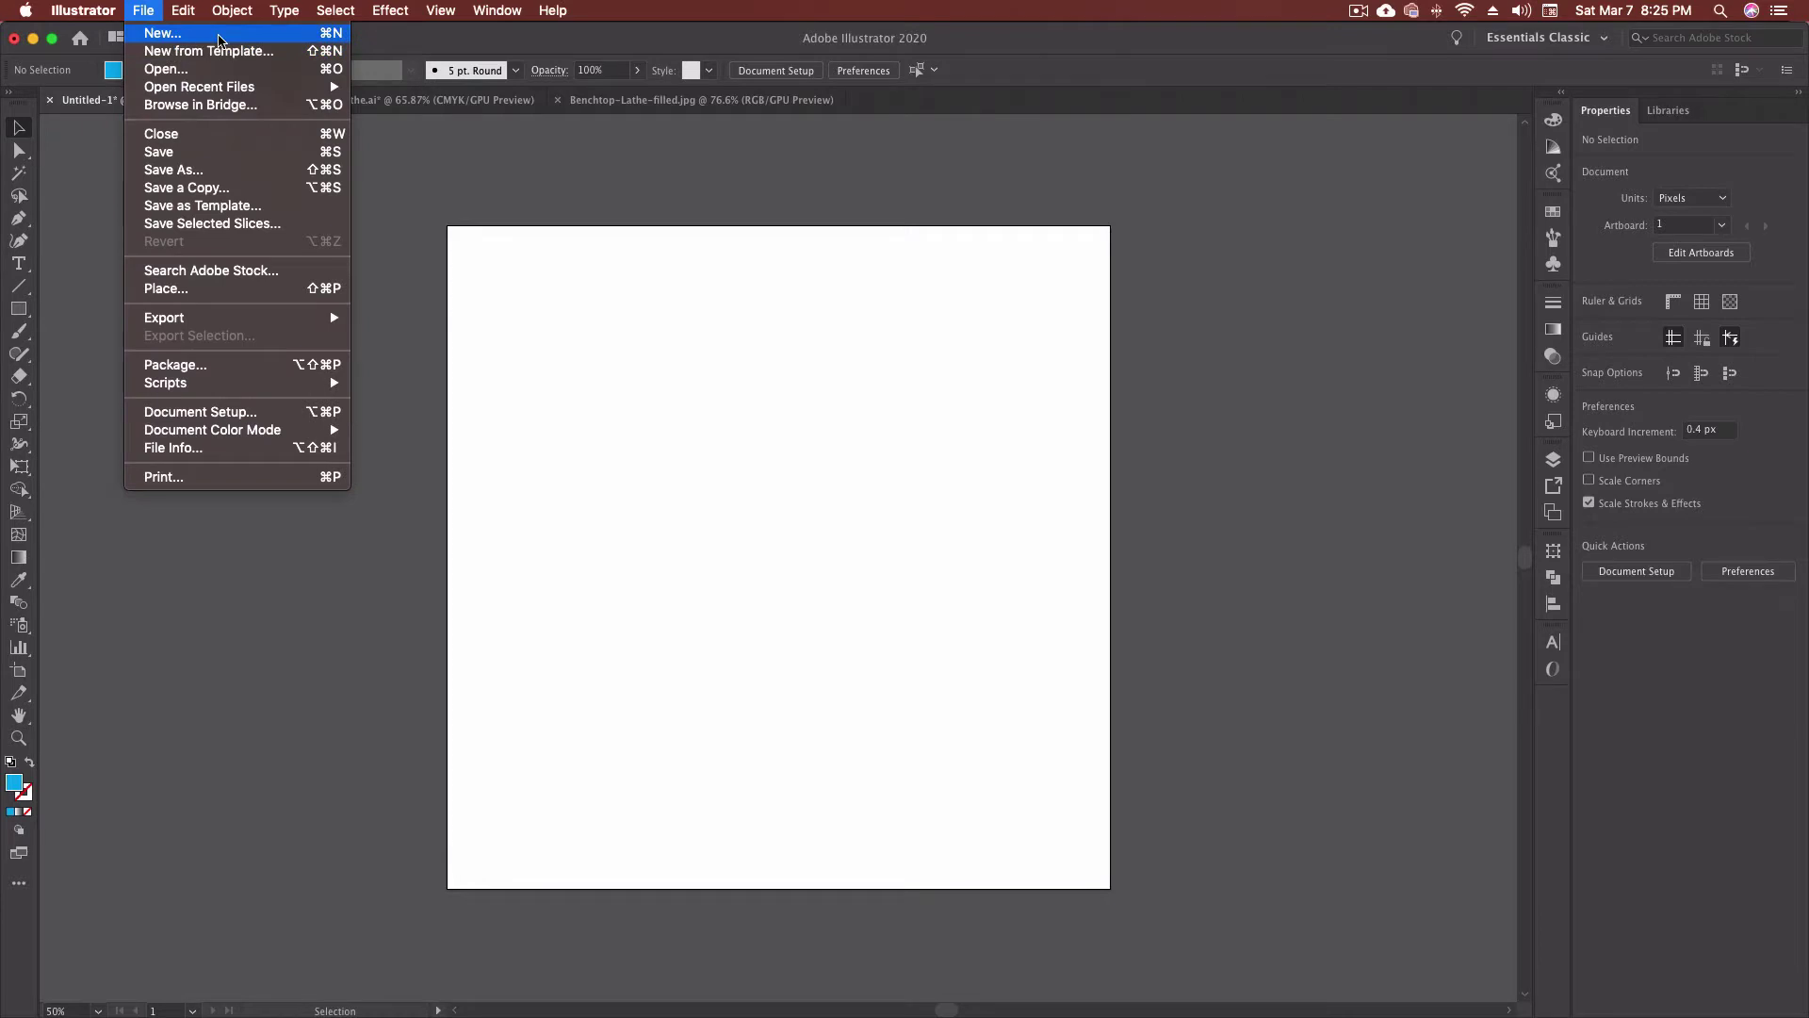
left_click(624, 164)
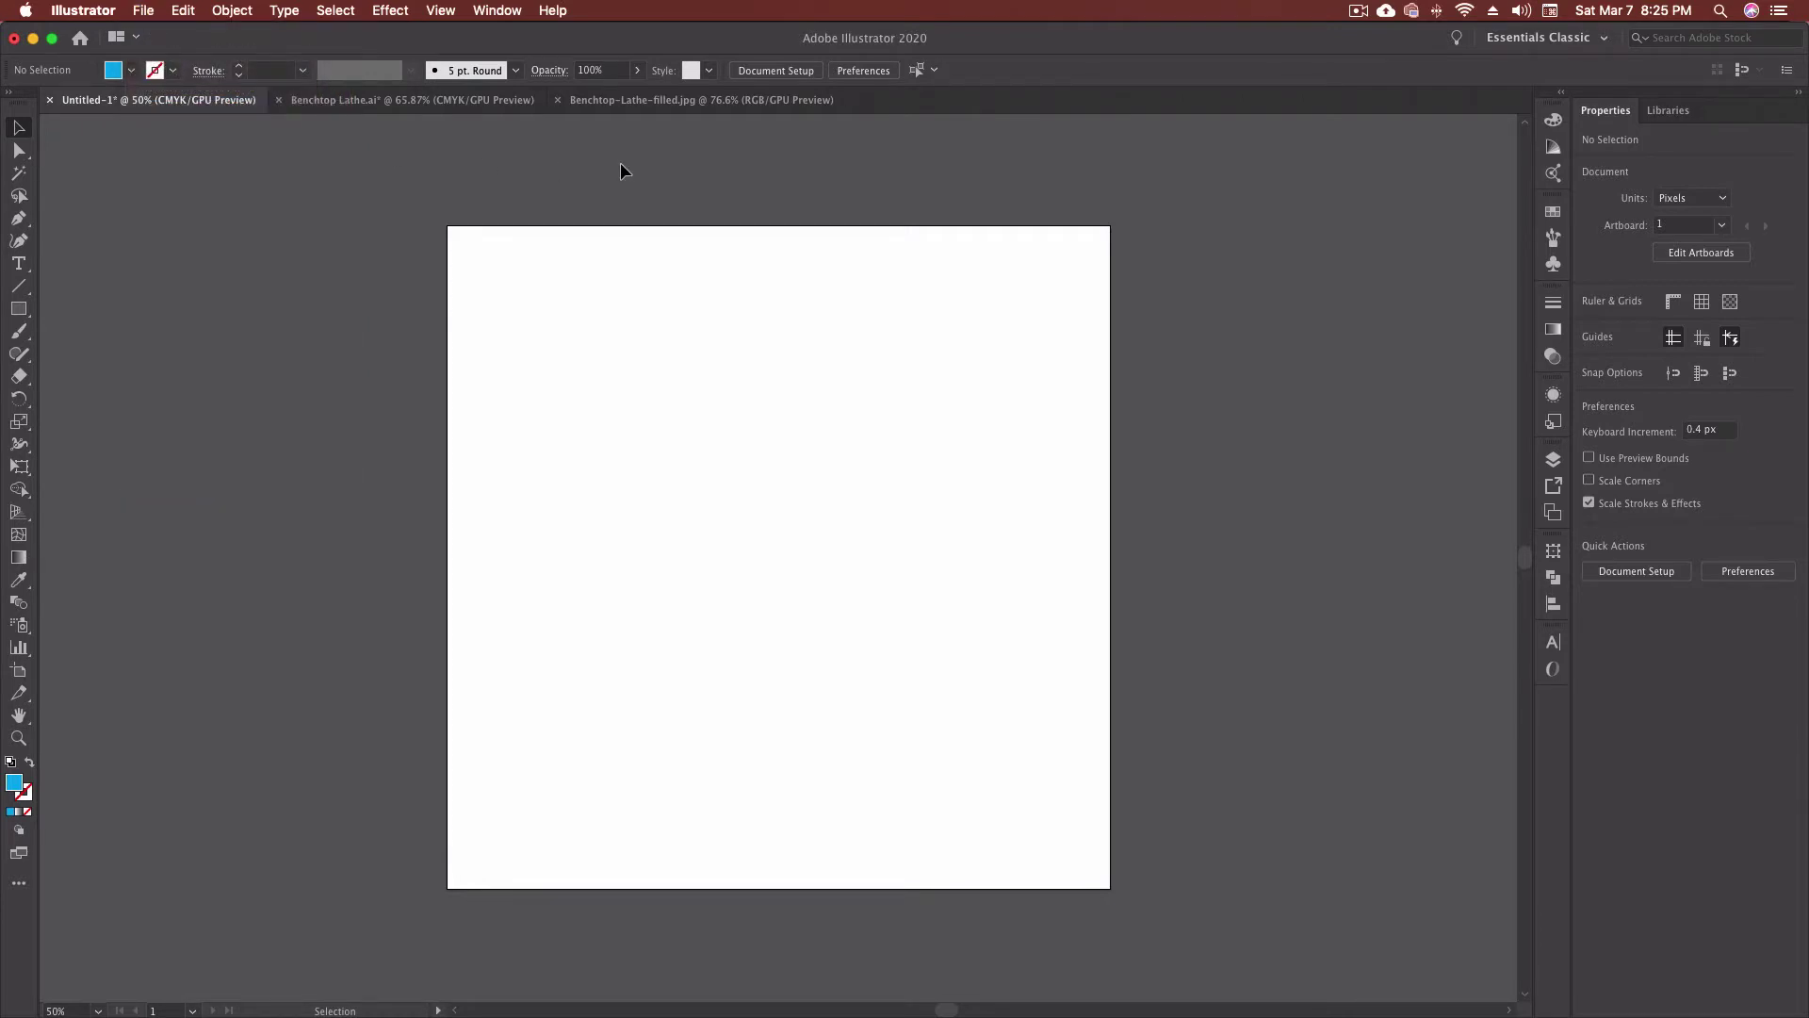
left_click(662, 101)
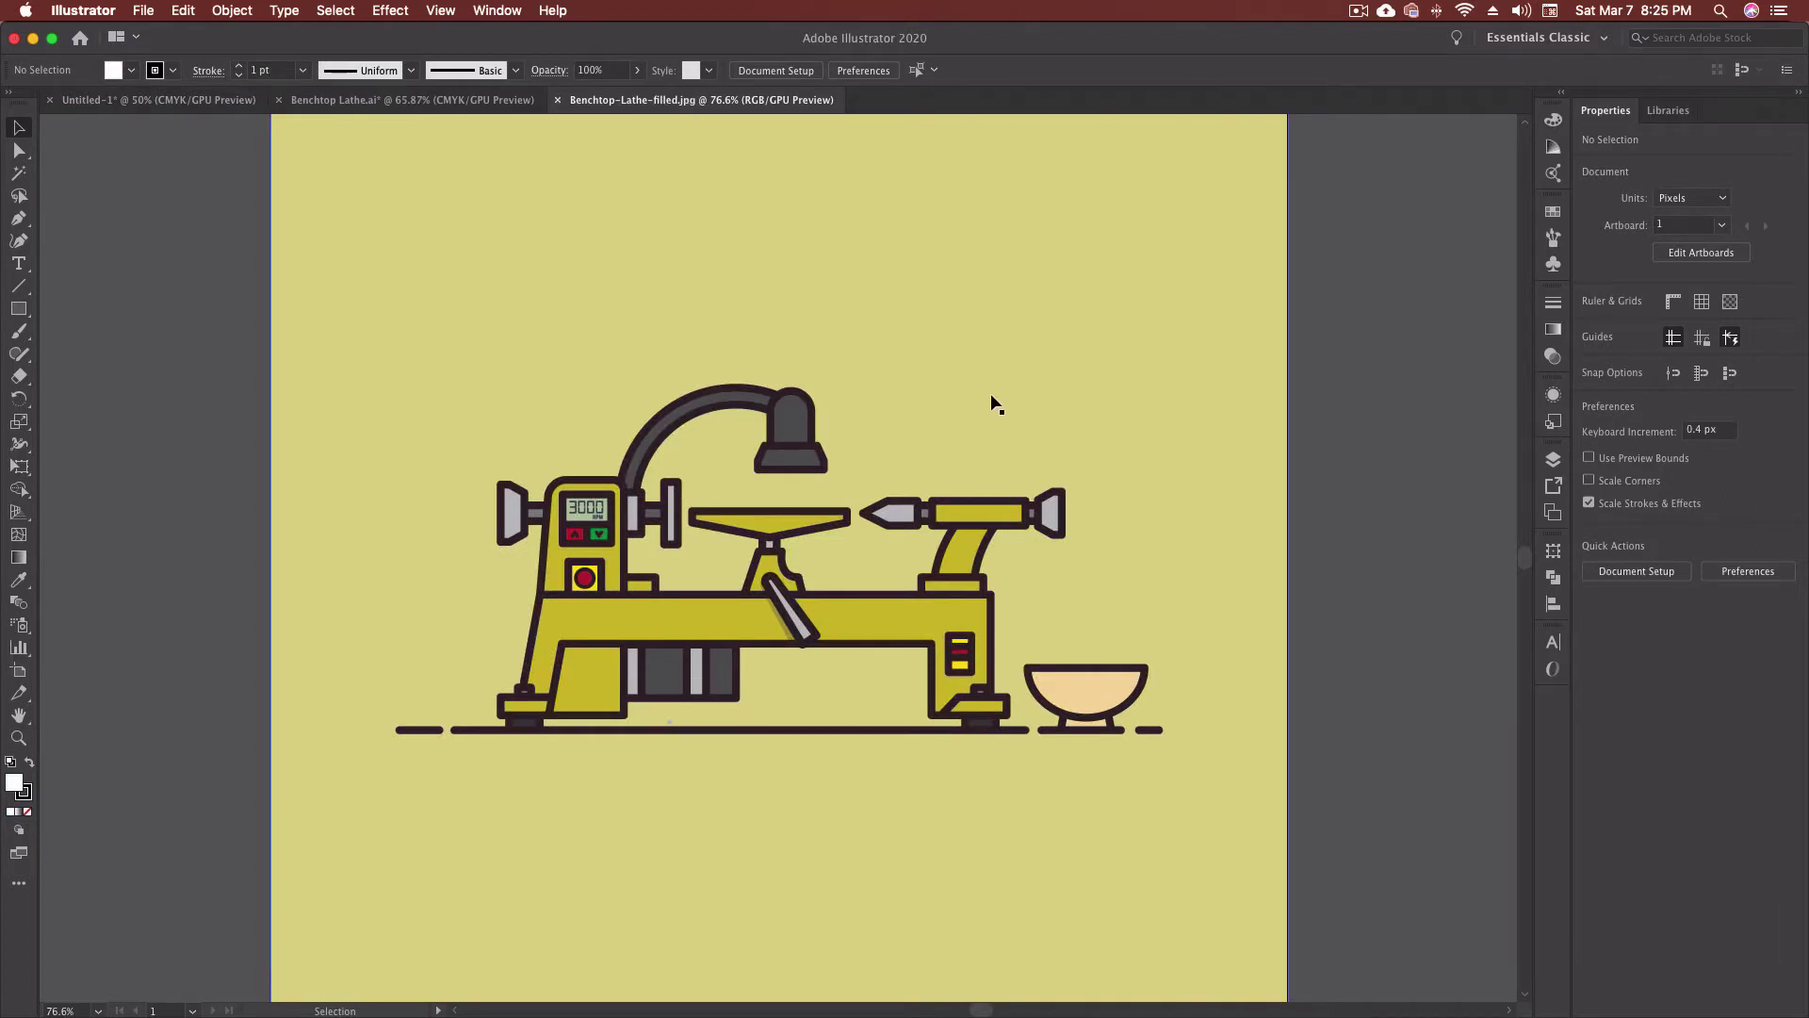
Step: Deselect the lathe image and show its Swatches panel, holding only None and Registration
left_click(1156, 355)
left_click(1348, 337)
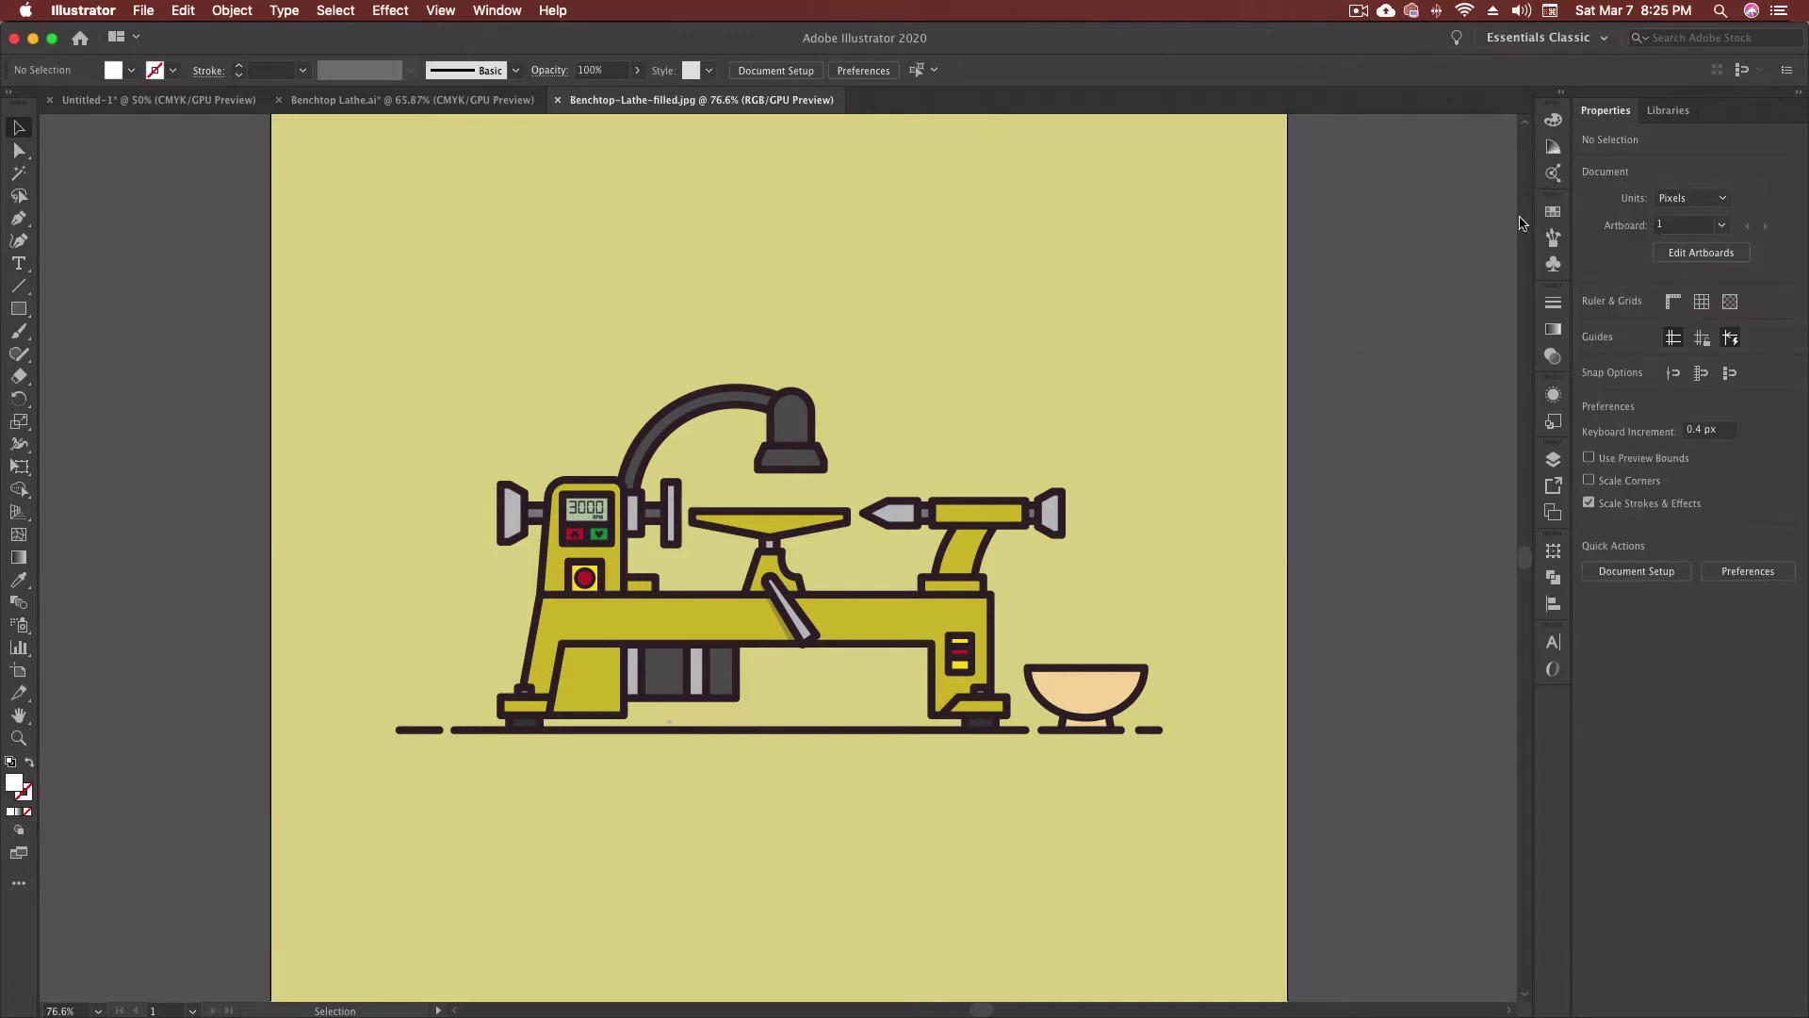
left_click(1553, 211)
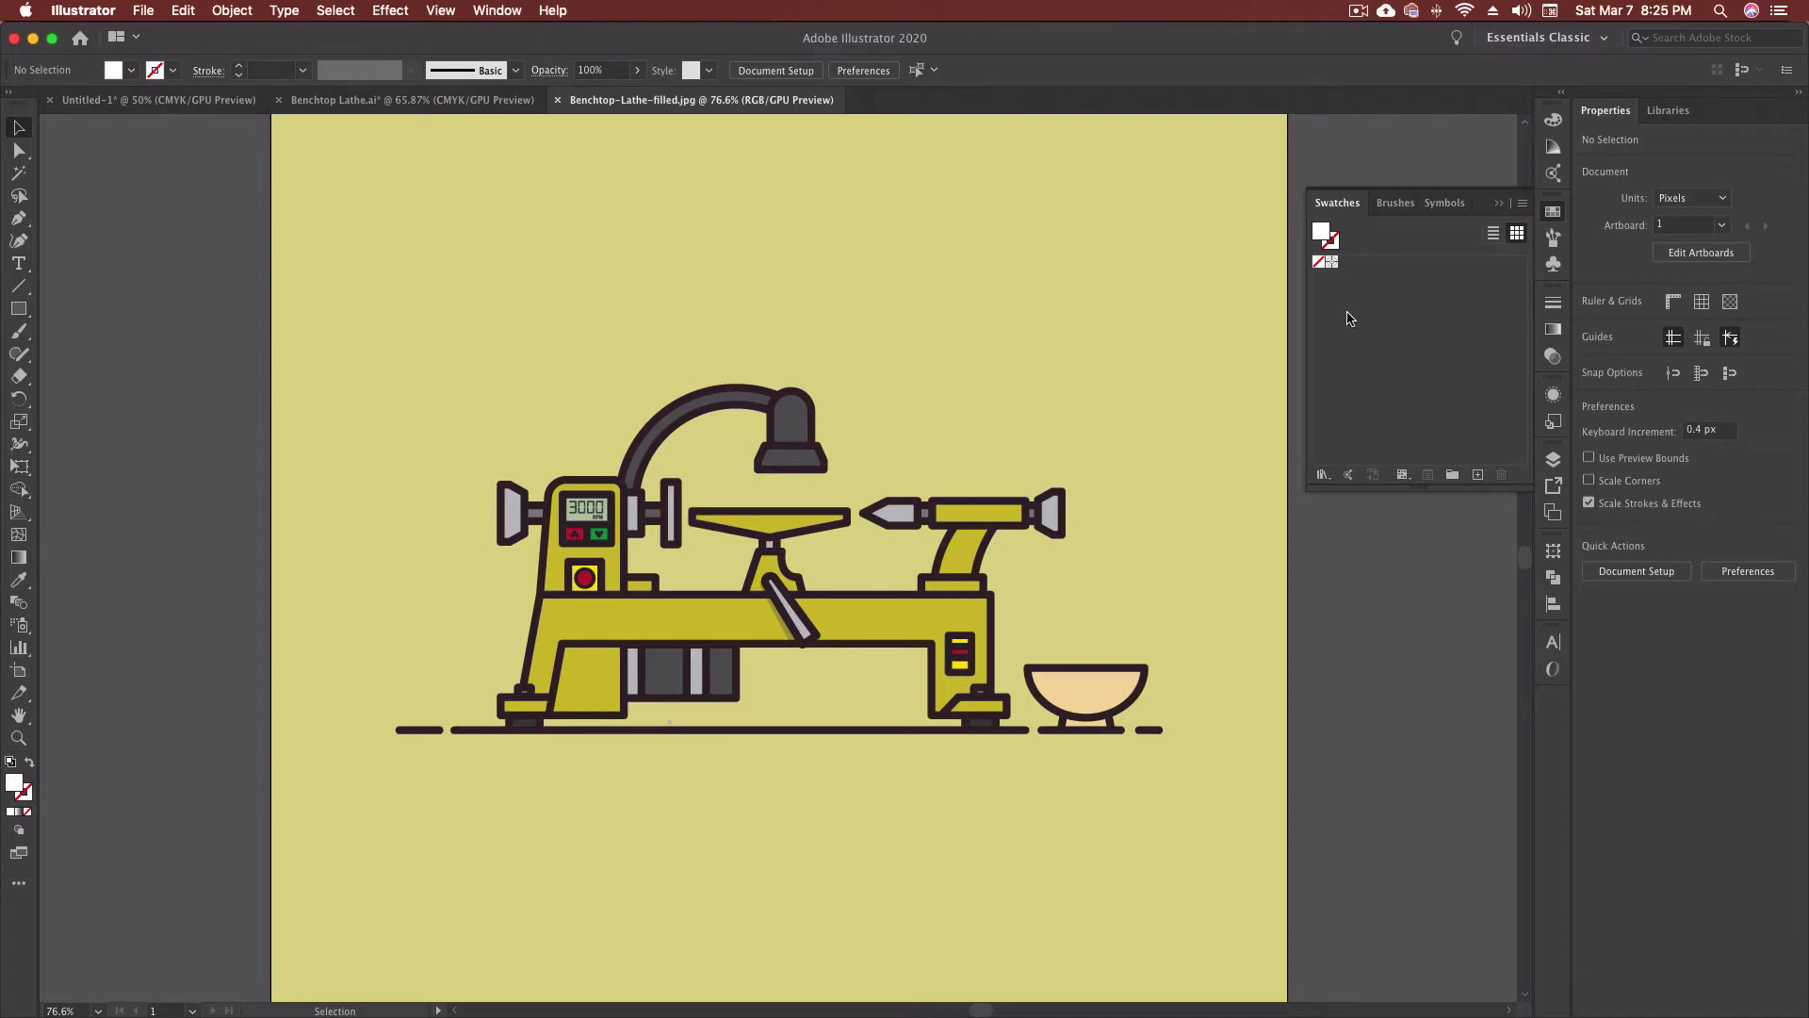
Step: In Untitled-1, list the swatches by name in a widened Swatches panel
left_click(192, 104)
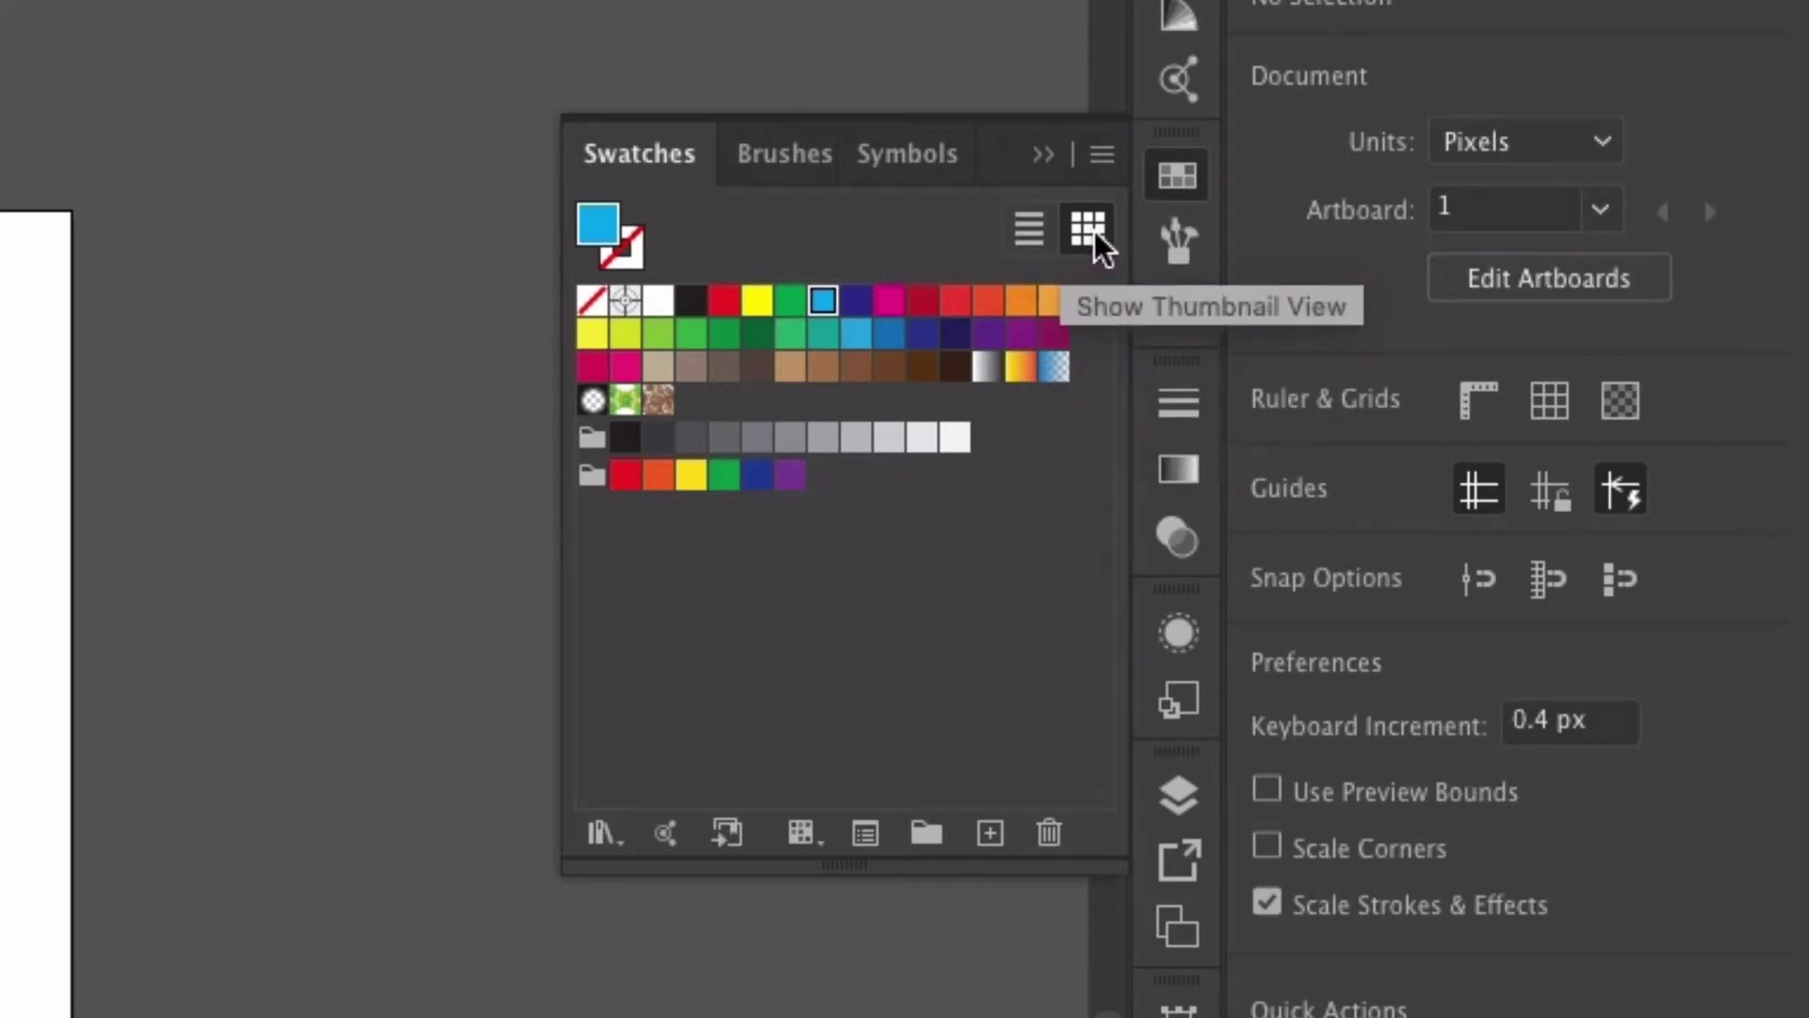
left_click(1029, 230)
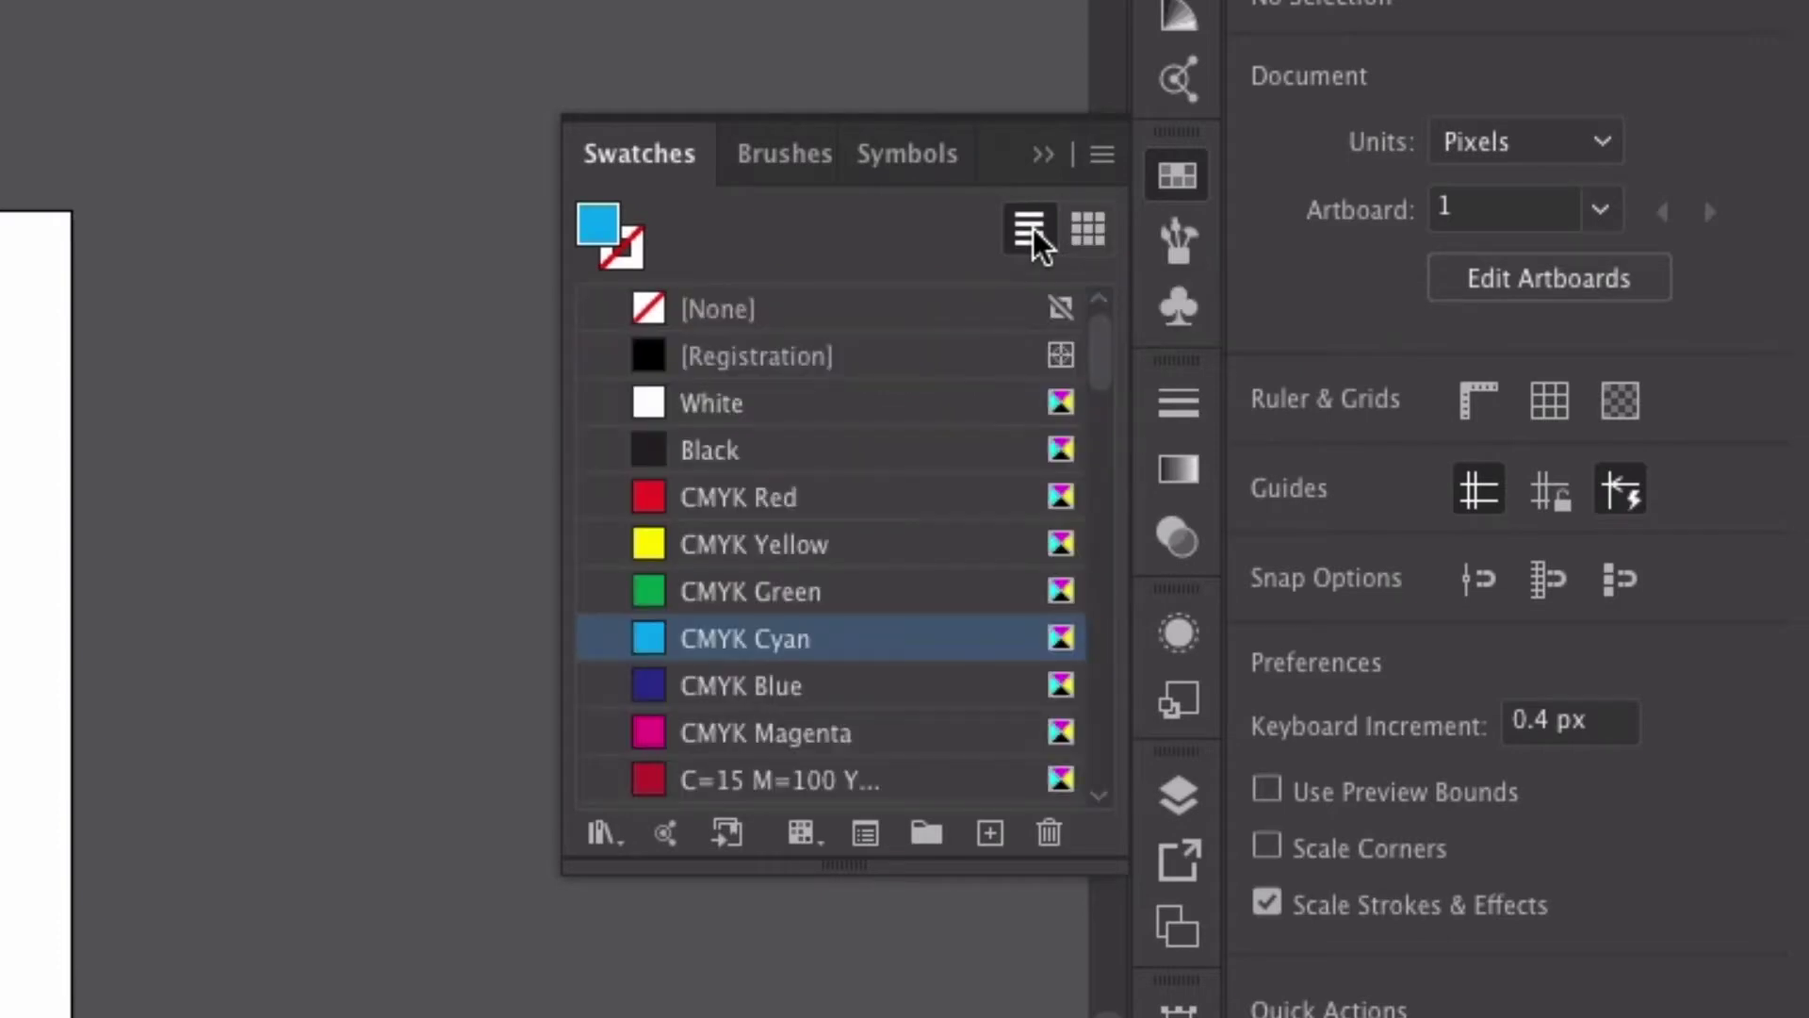
scroll(872, 424, "down", 10)
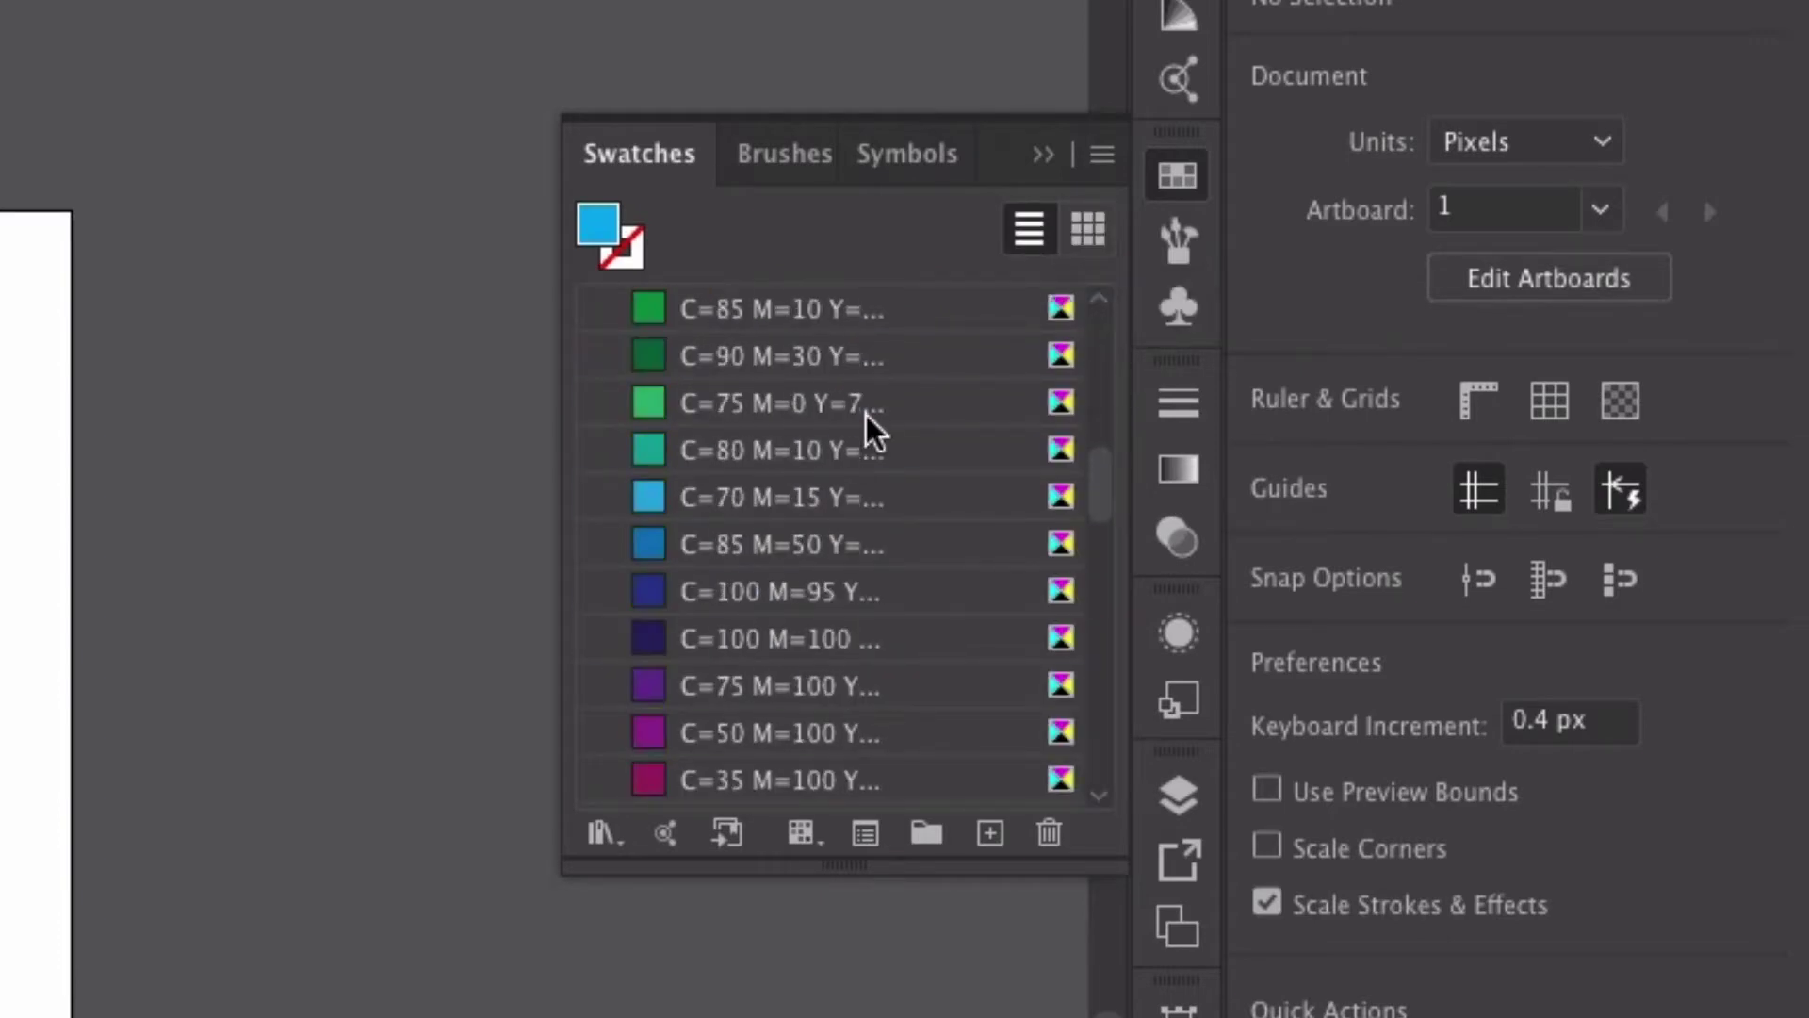
scroll(869, 419, "down", 15)
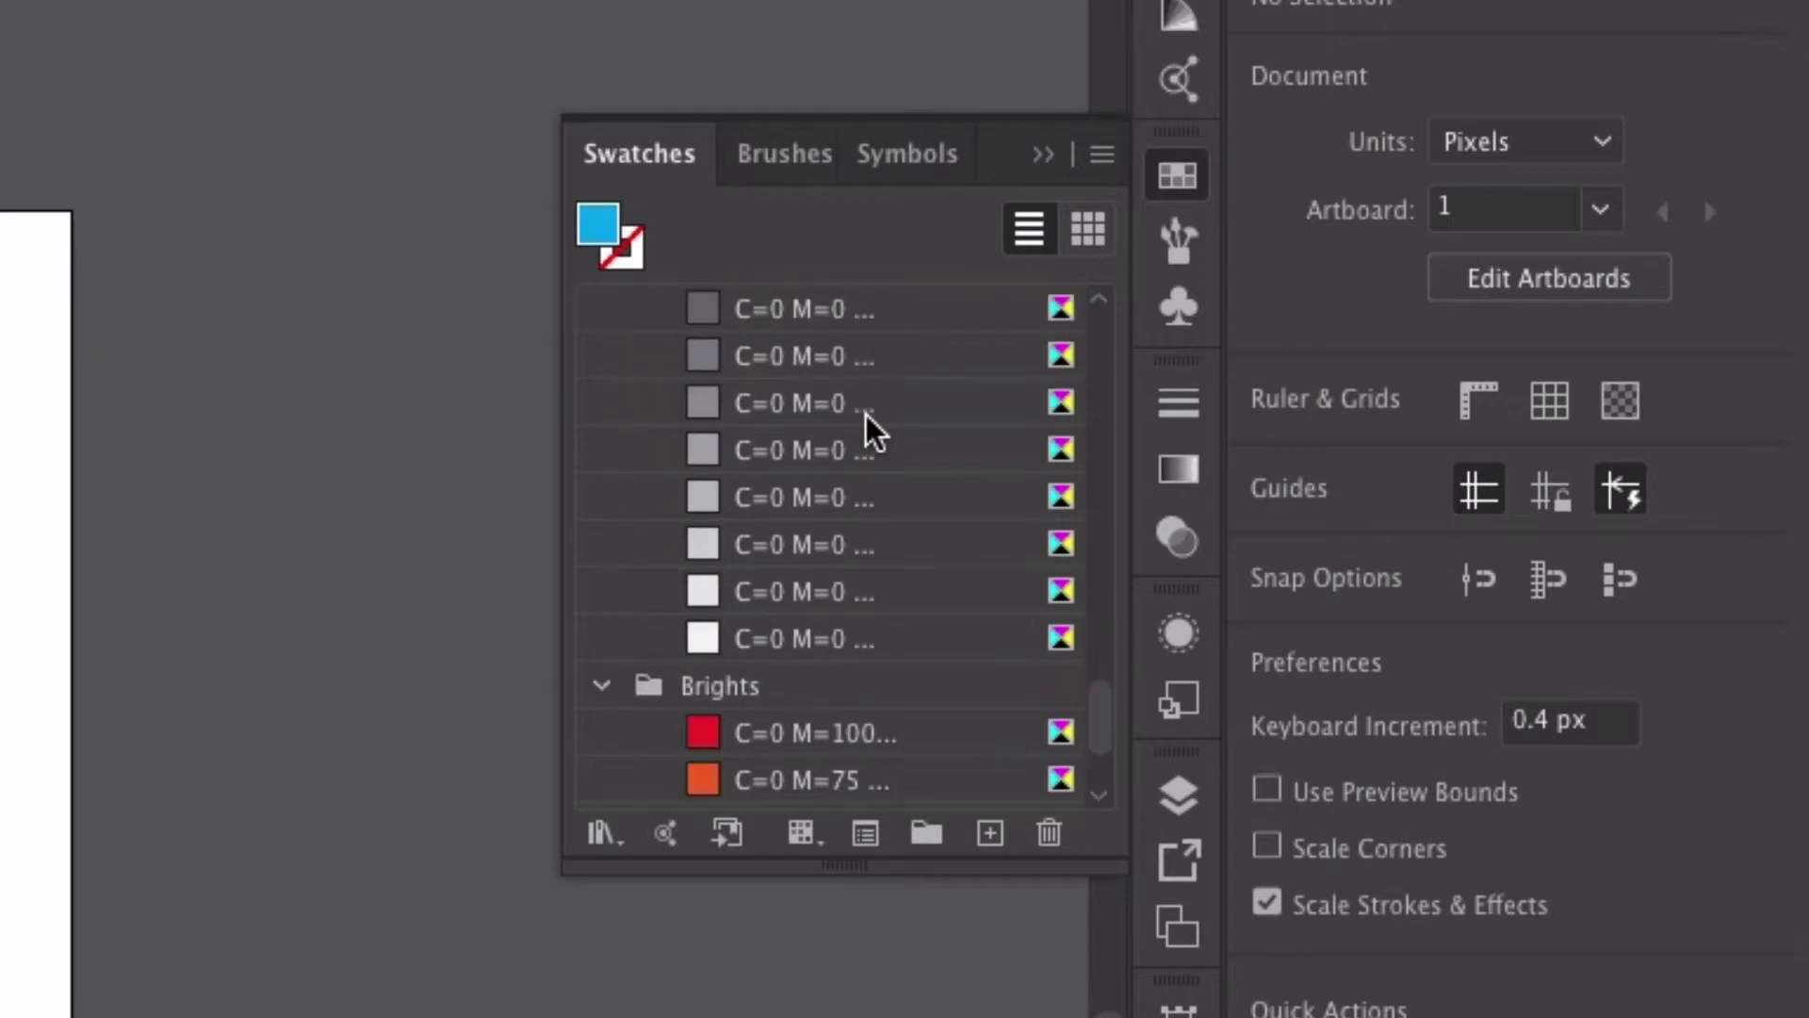
scroll(873, 429, "down", 4)
scroll(867, 417, "up", 20)
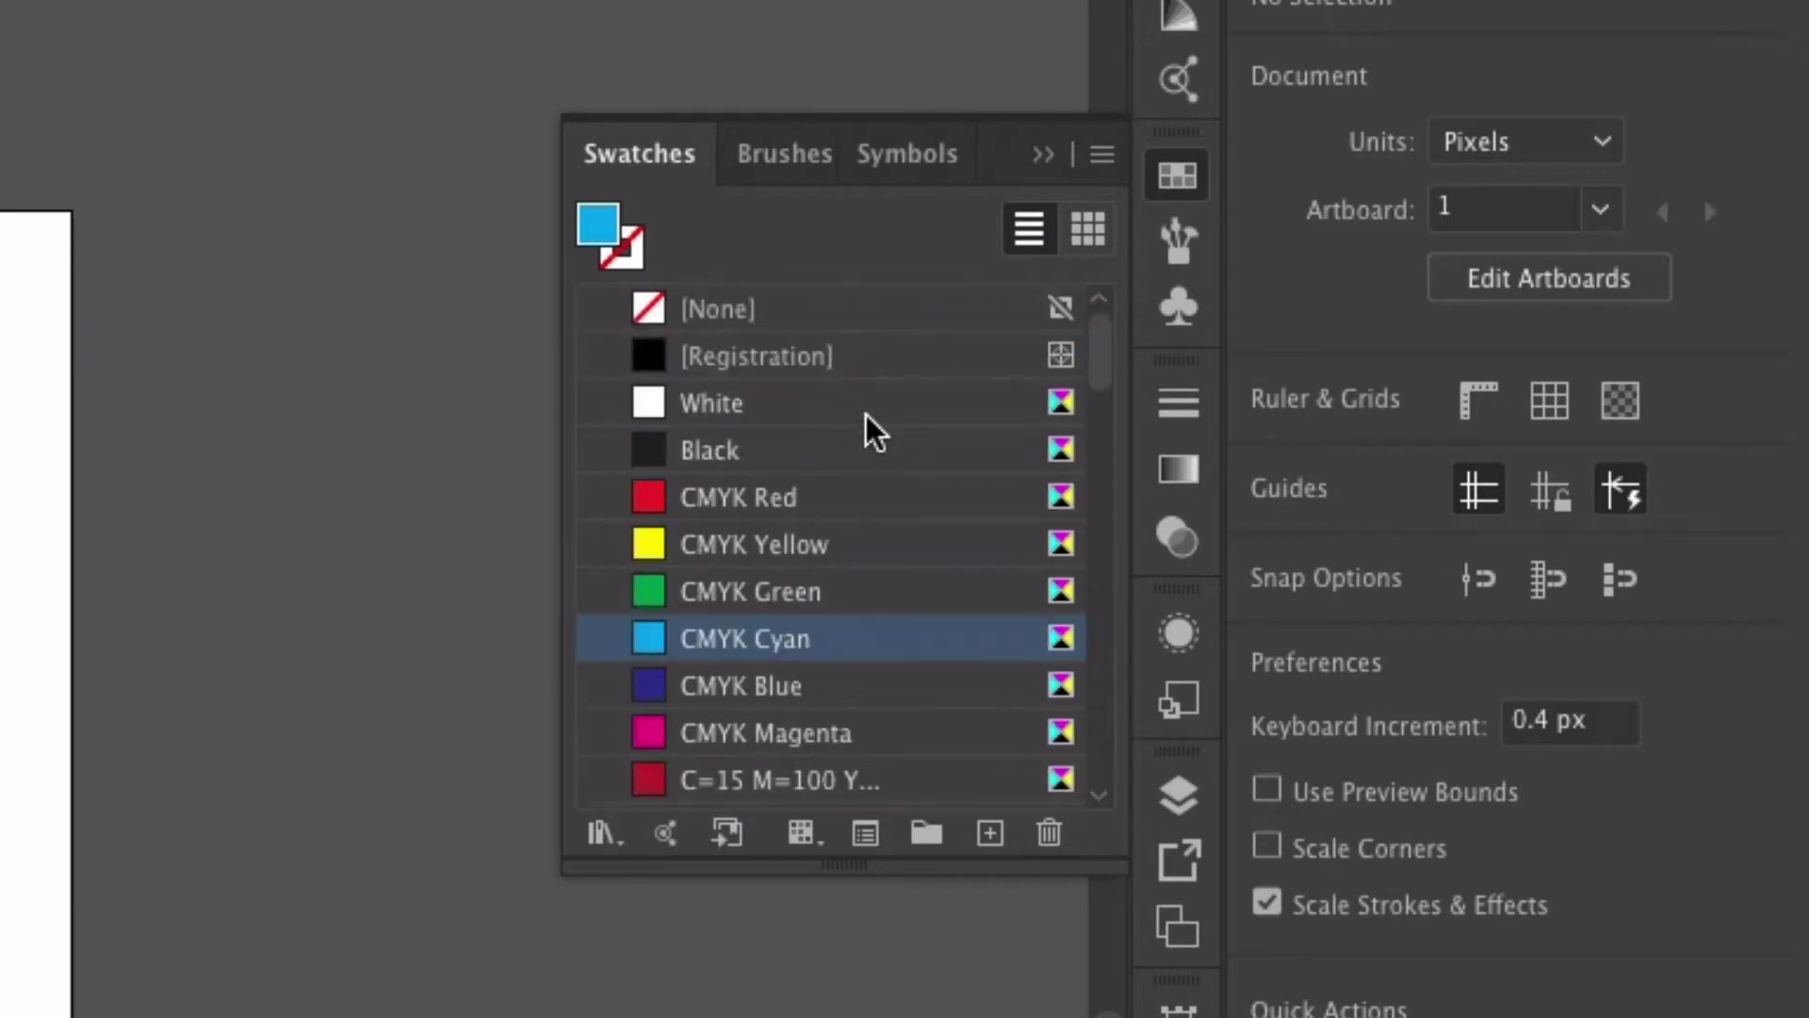
left_click_drag(563, 445, 385, 445)
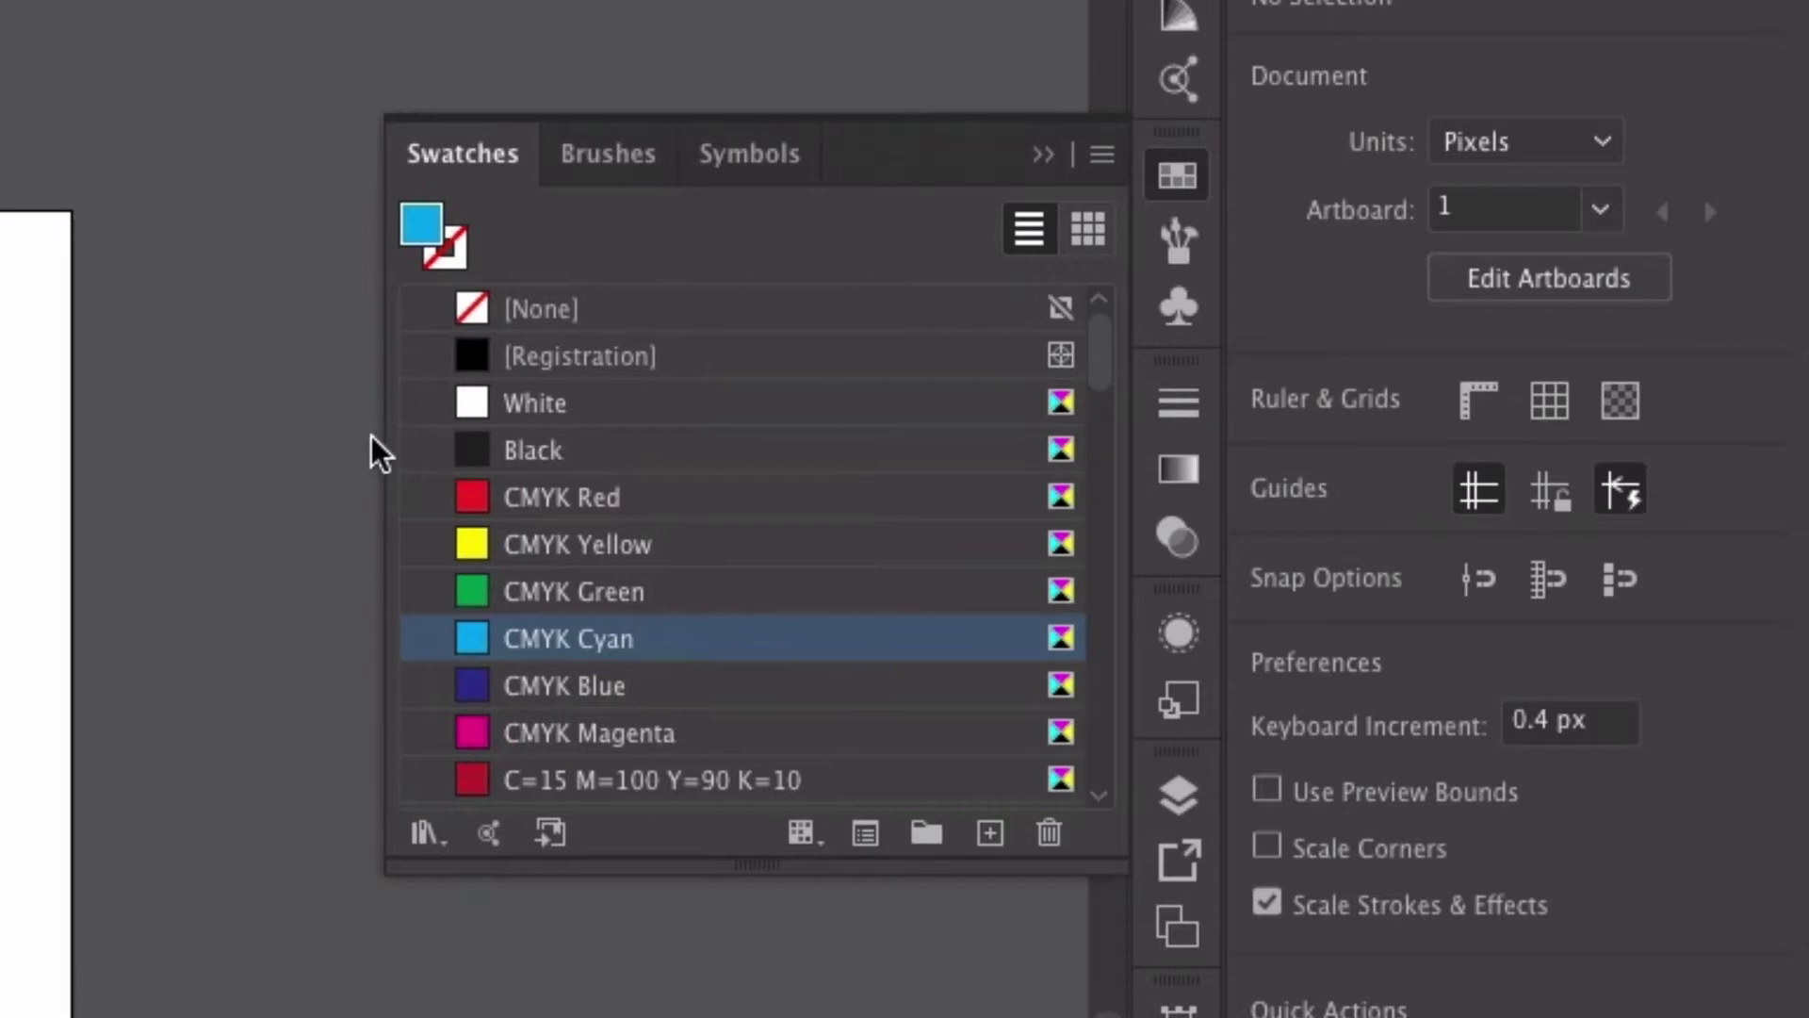
scroll(816, 512, "down", 4)
scroll(823, 514, "up", 2)
scroll(801, 513, "up", 2)
Step: Make CMYK Yellow the fill colour and return the swatches to Thumbnail View
left_click(1054, 537)
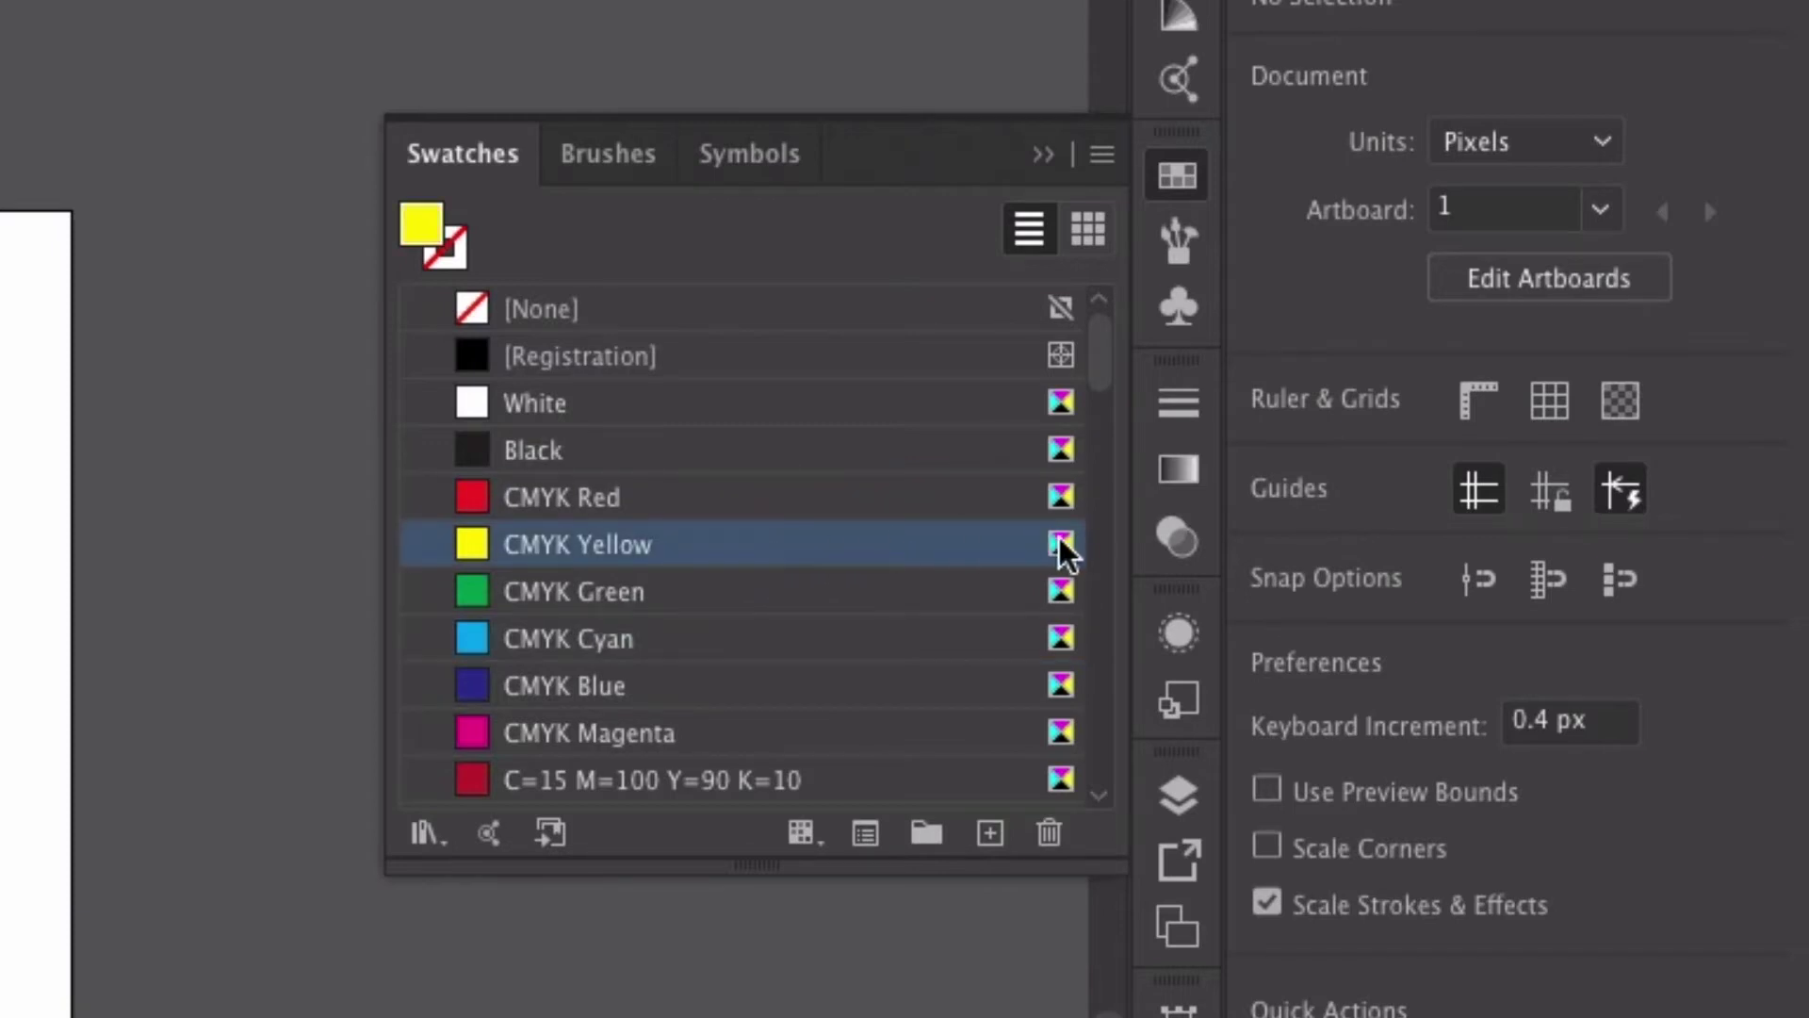
scroll(820, 687, "down", 4)
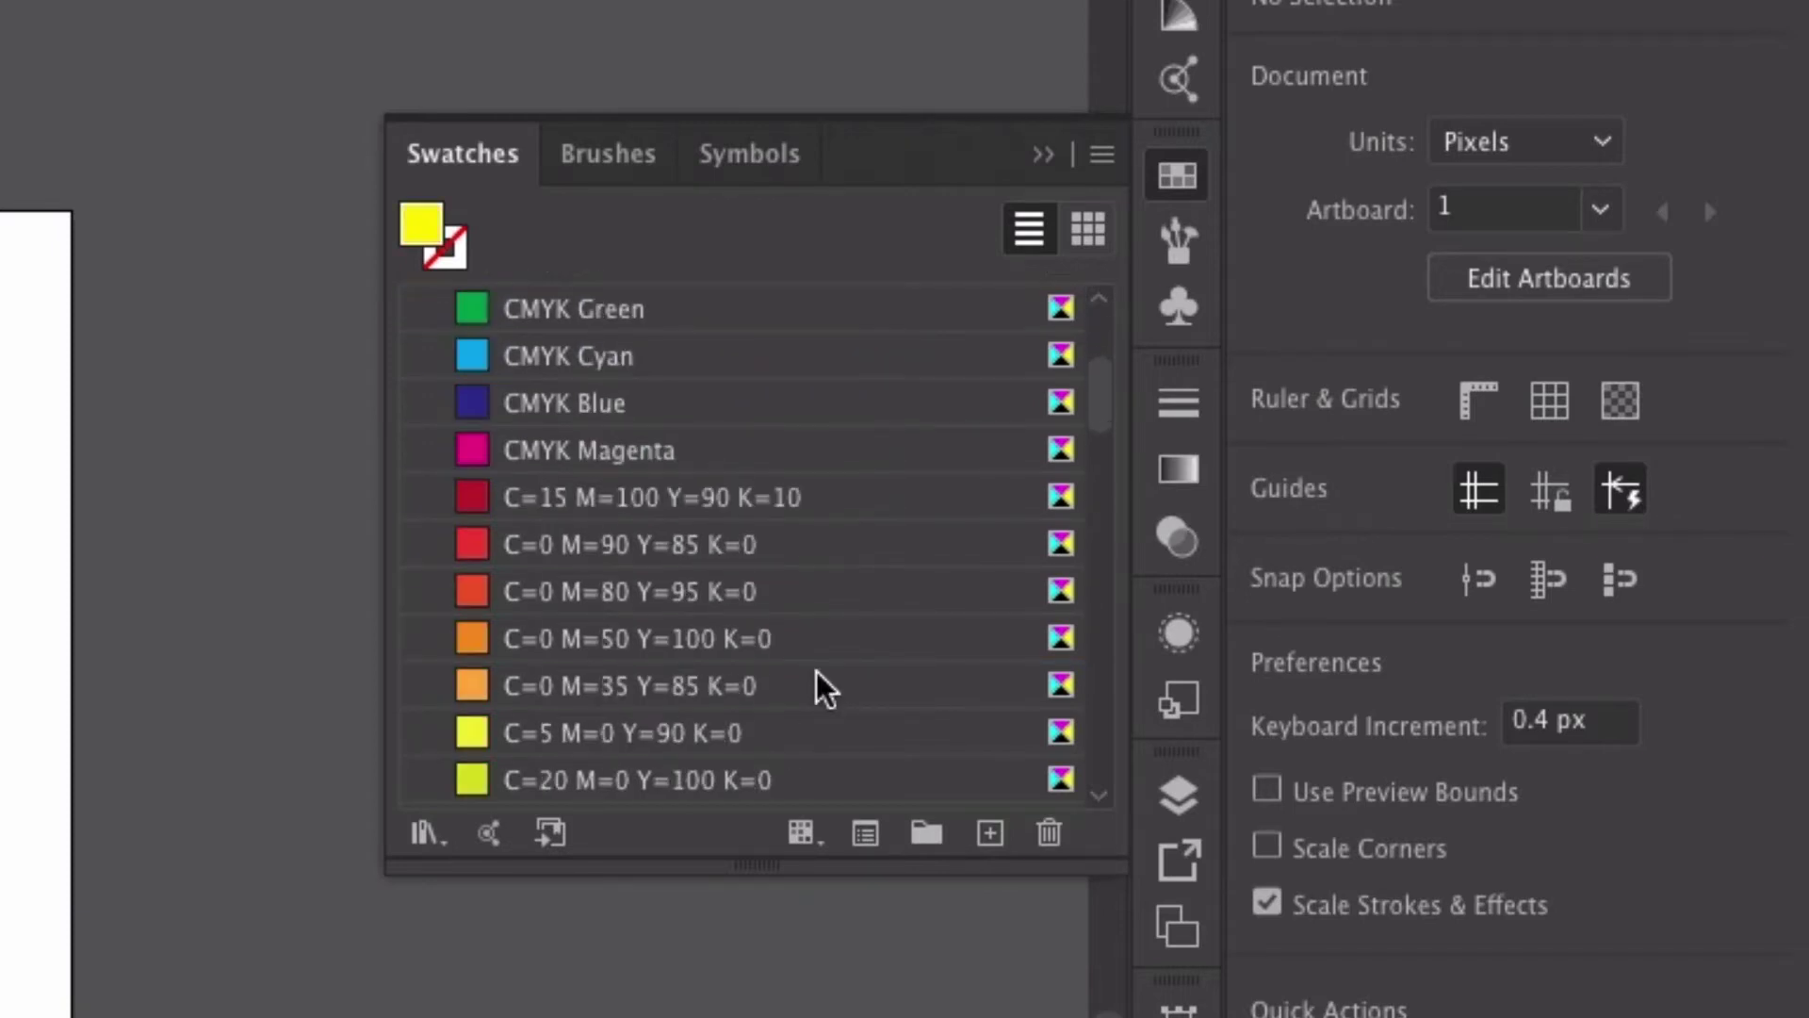
scroll(796, 618, "down", 4)
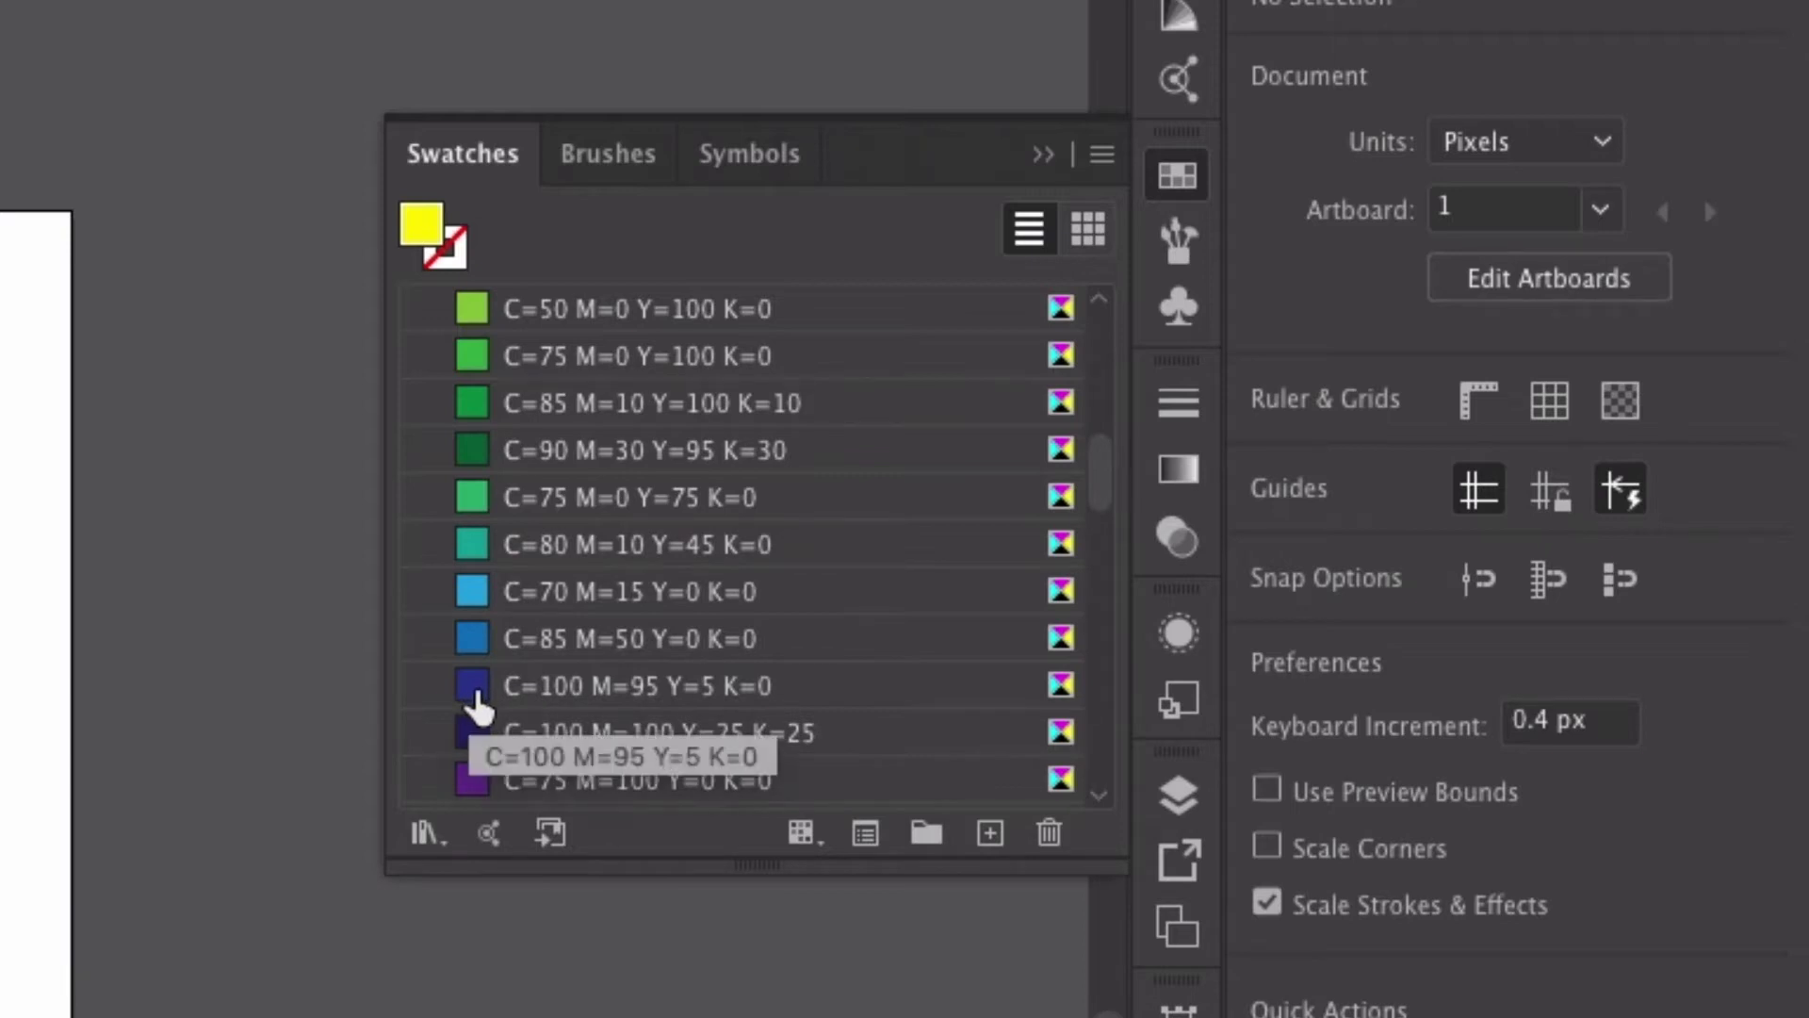
left_click(1087, 228)
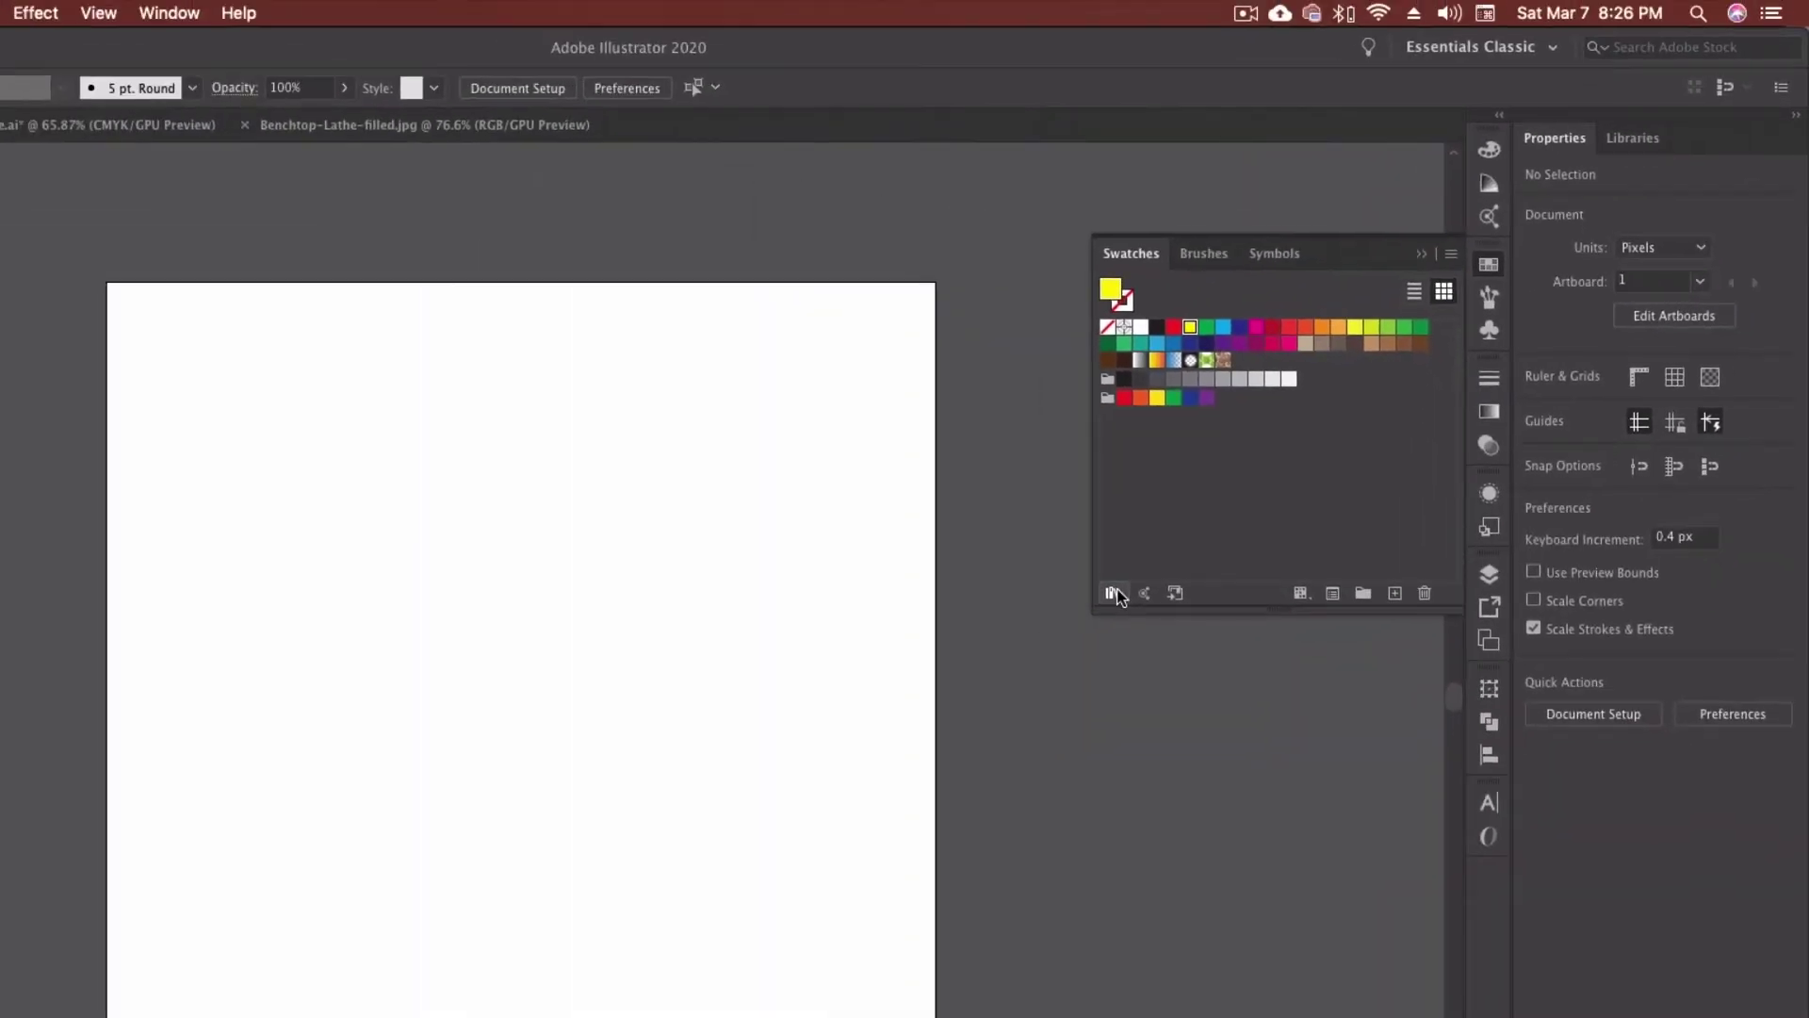
Step: Open the Fruit swatch library, making its panel taller and moving it left
left_click(1114, 593)
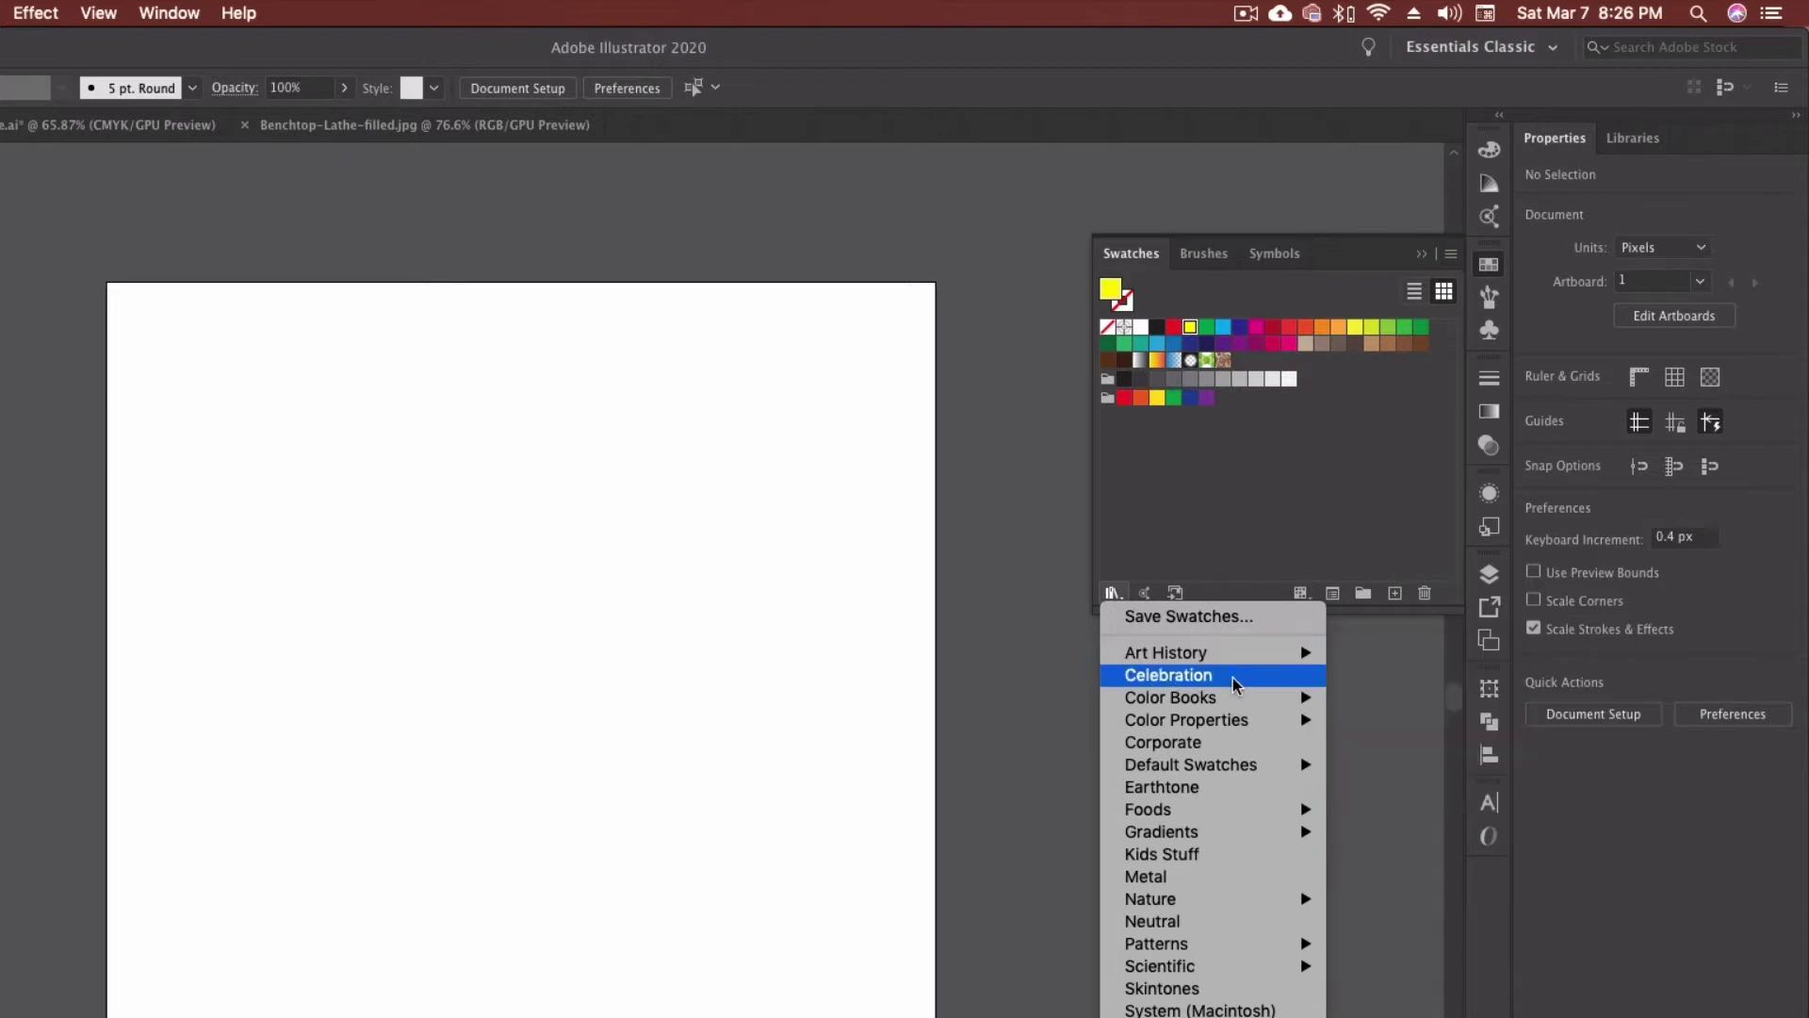
mouse_move(1236, 699)
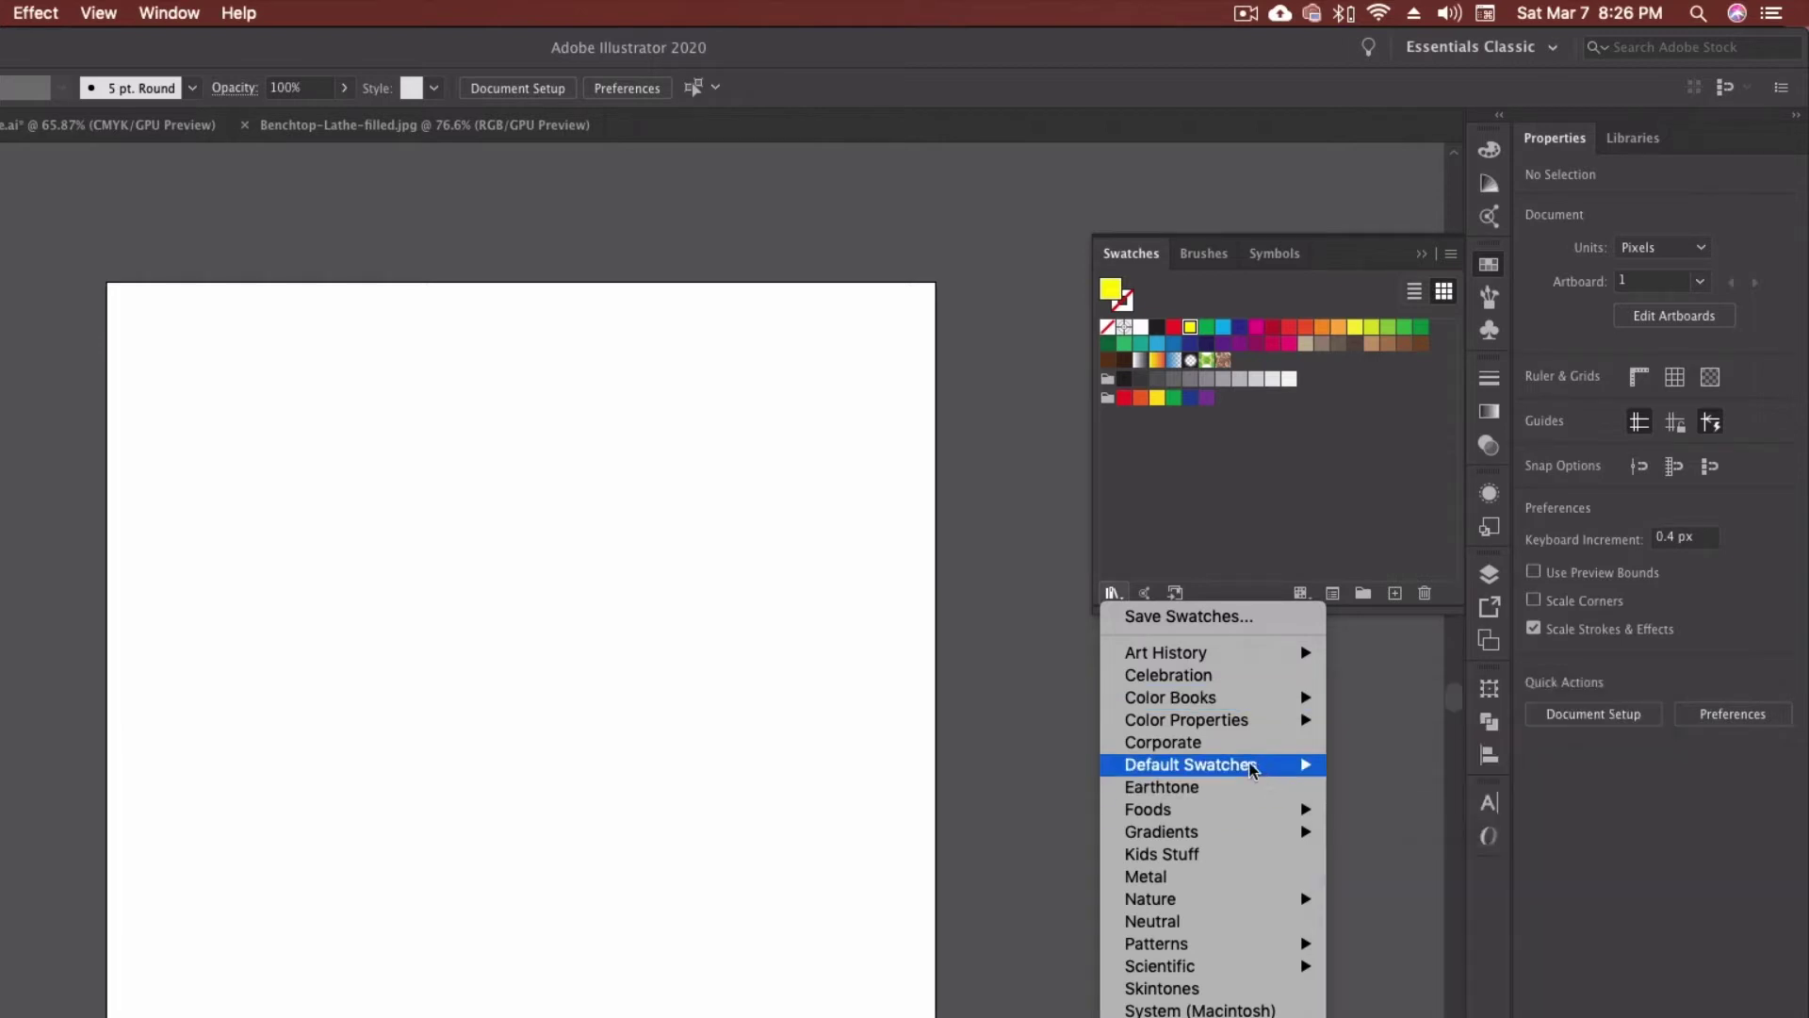
mouse_move(1240, 766)
mouse_move(1230, 814)
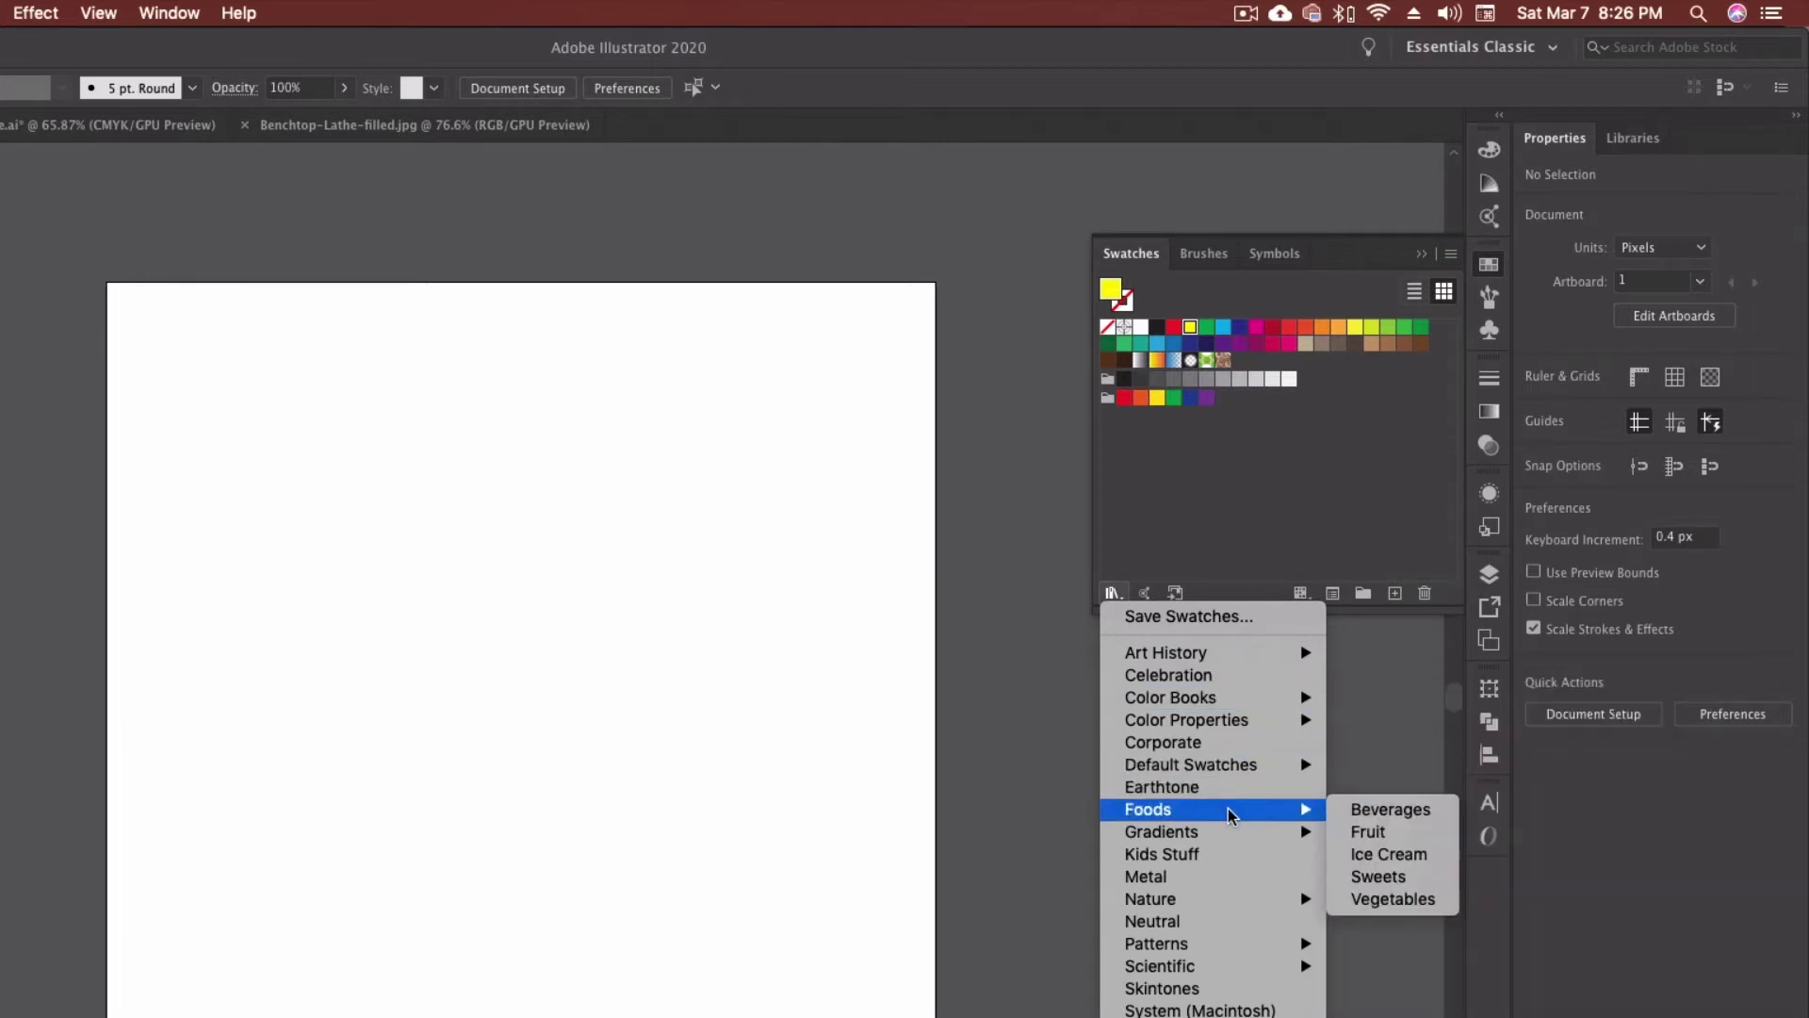
mouse_move(1214, 909)
left_click(1368, 831)
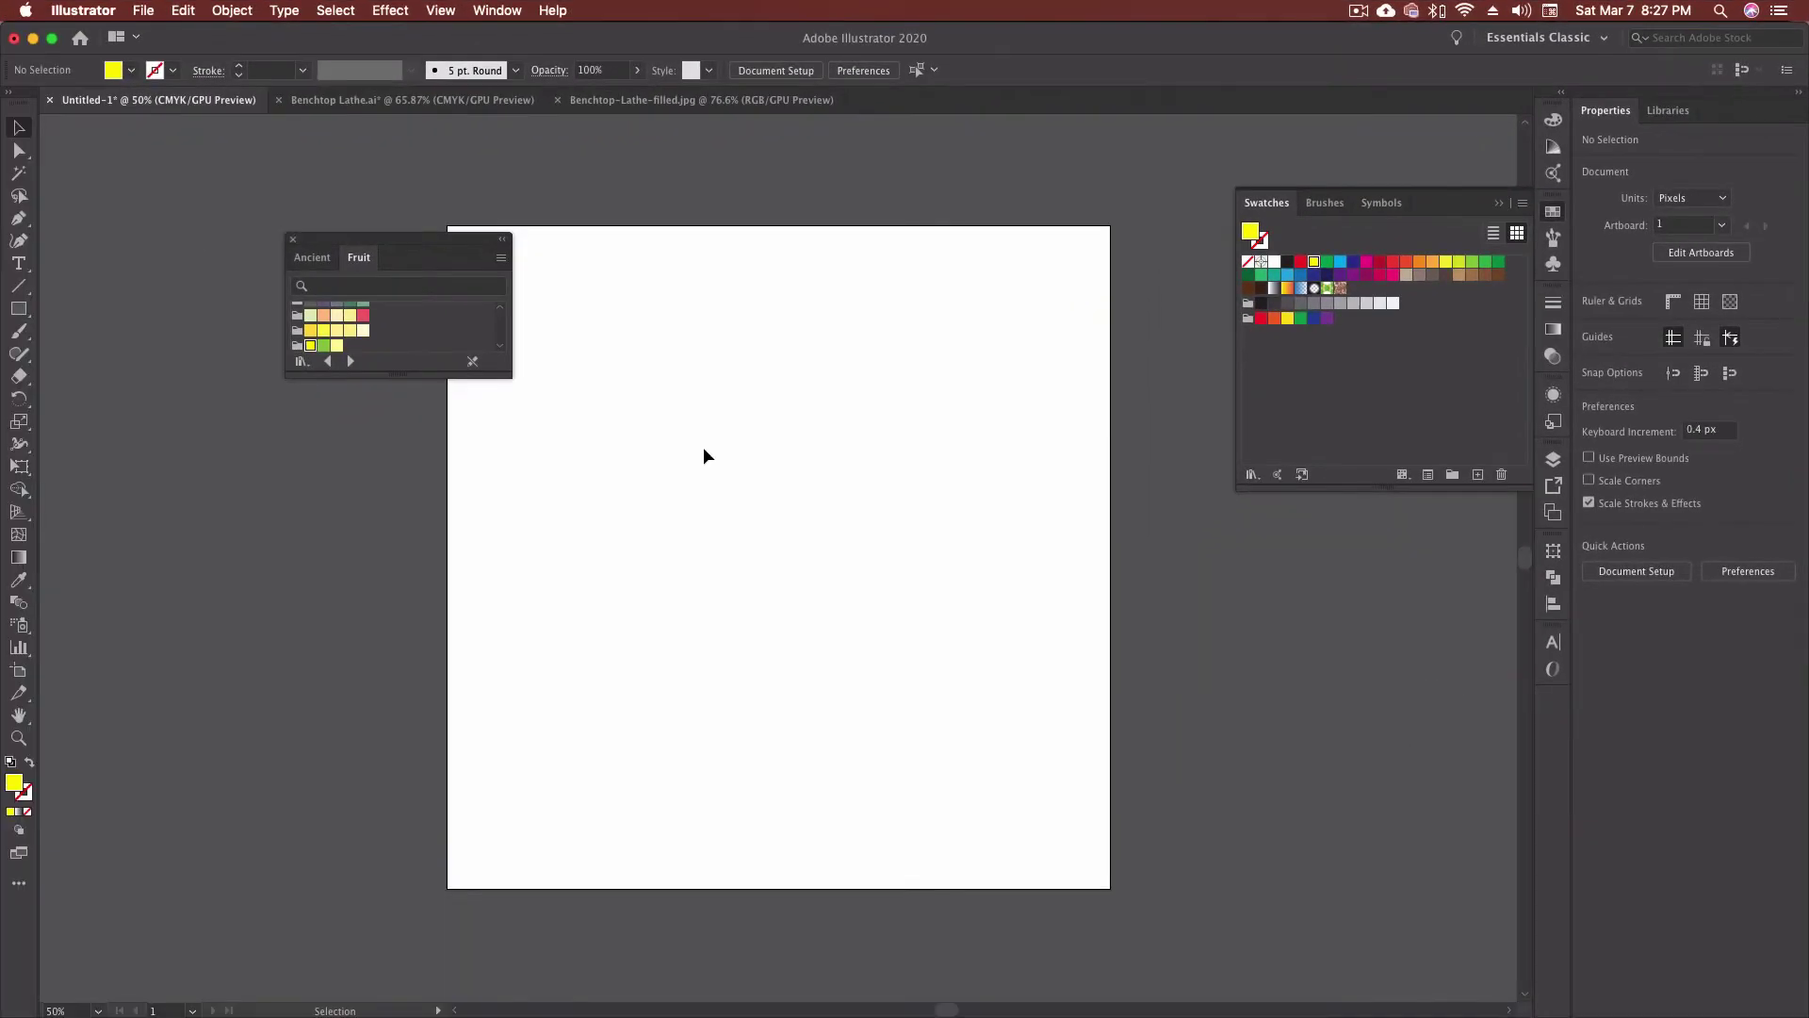
left_click_drag(403, 375, 424, 752)
left_click_drag(437, 256, 323, 253)
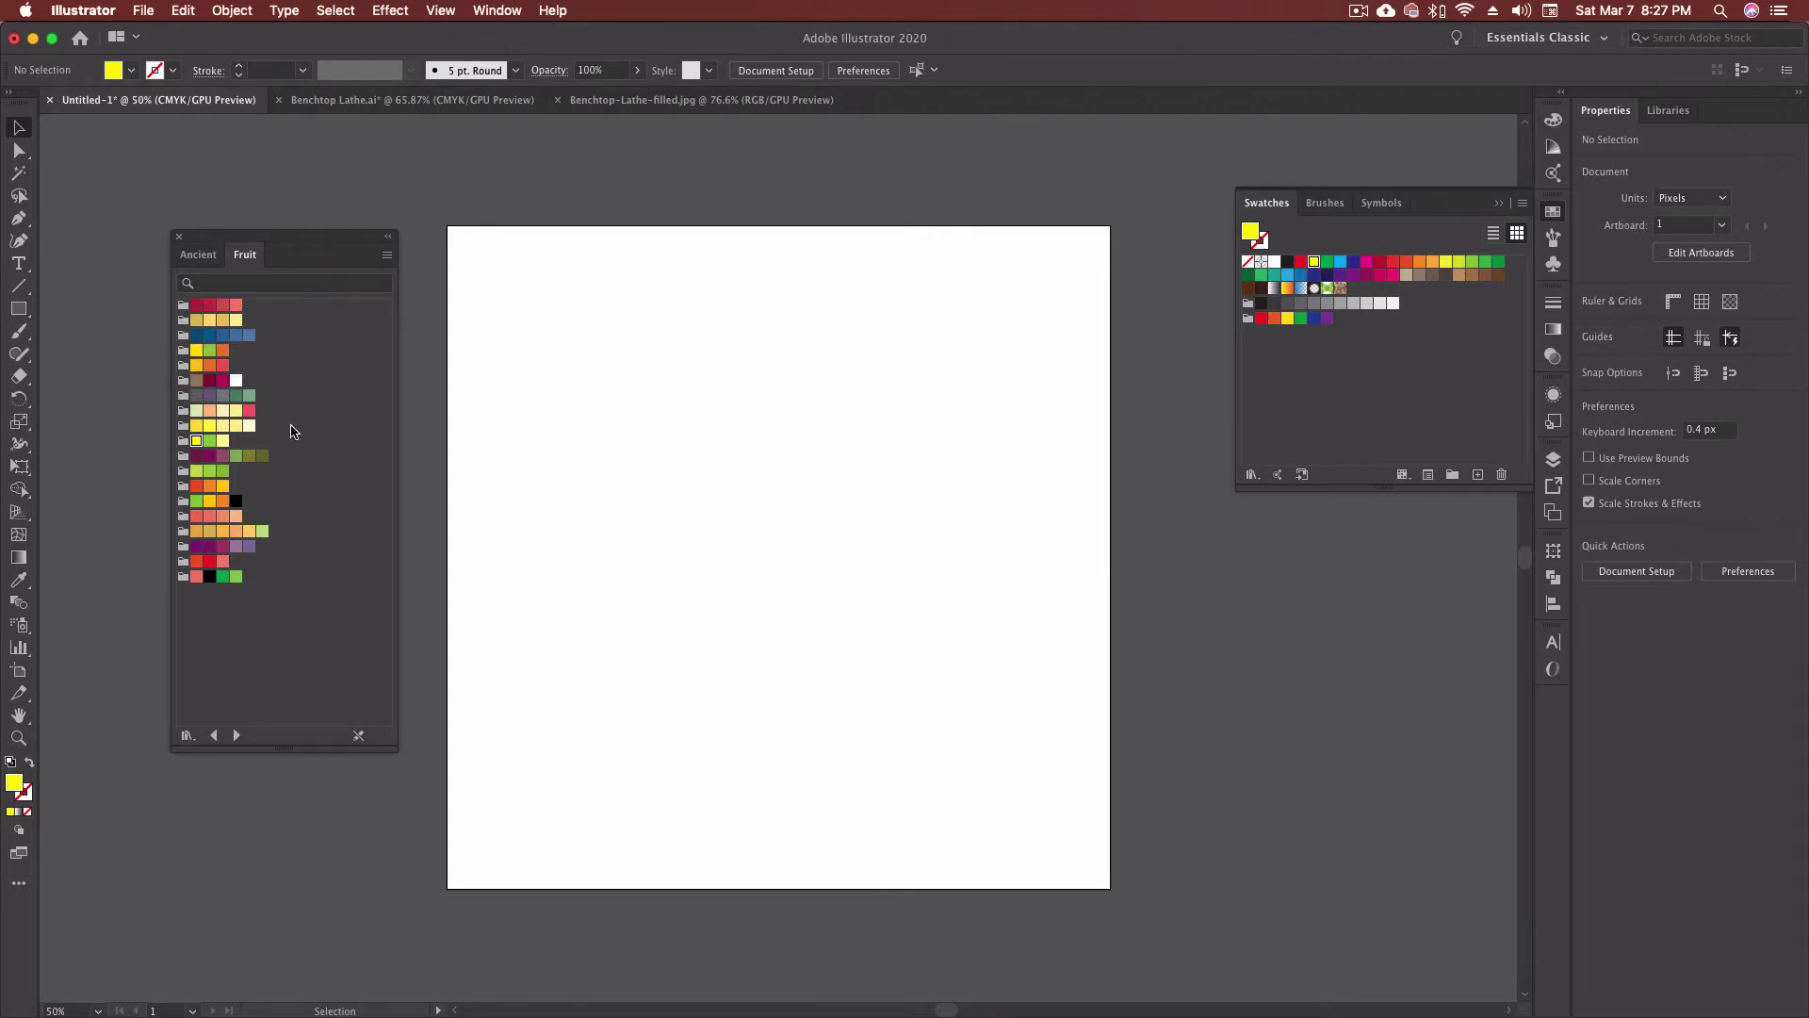
Step: Step through further swatch libraries, including Ice Cream and Vegetables
left_click(1252, 474)
mouse_move(1323, 647)
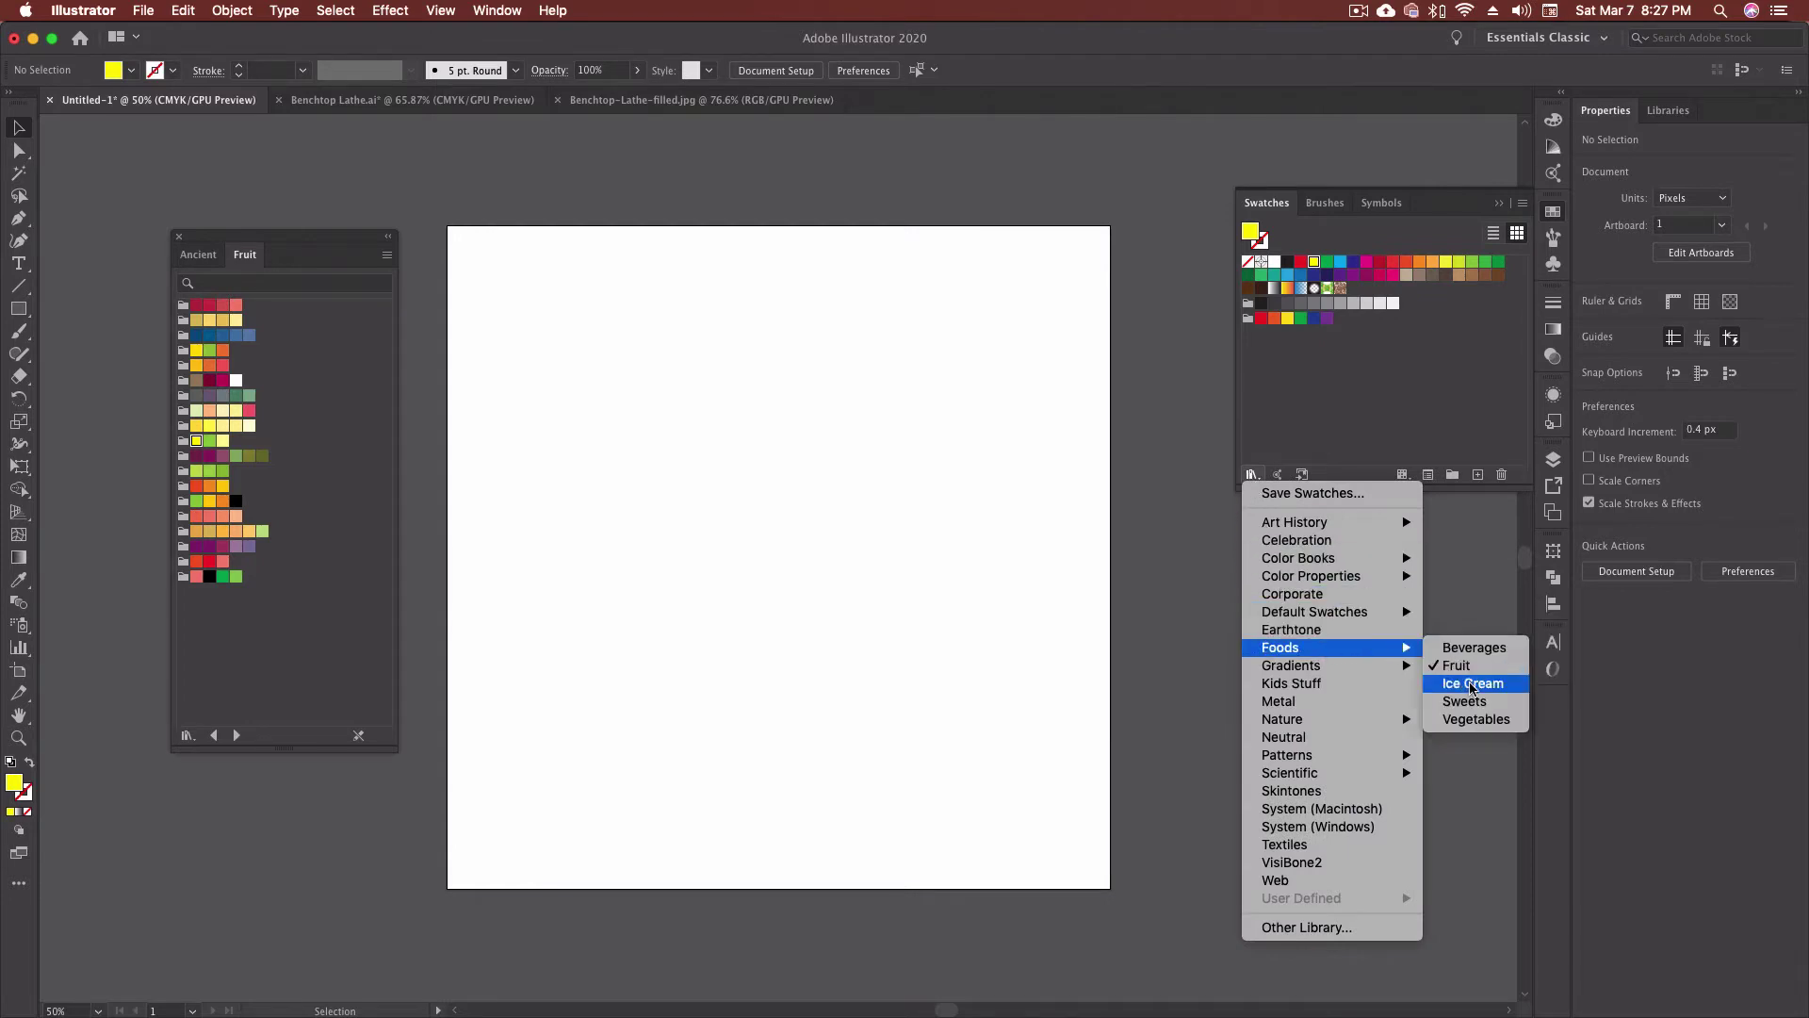
left_click(236, 735)
left_click(237, 736)
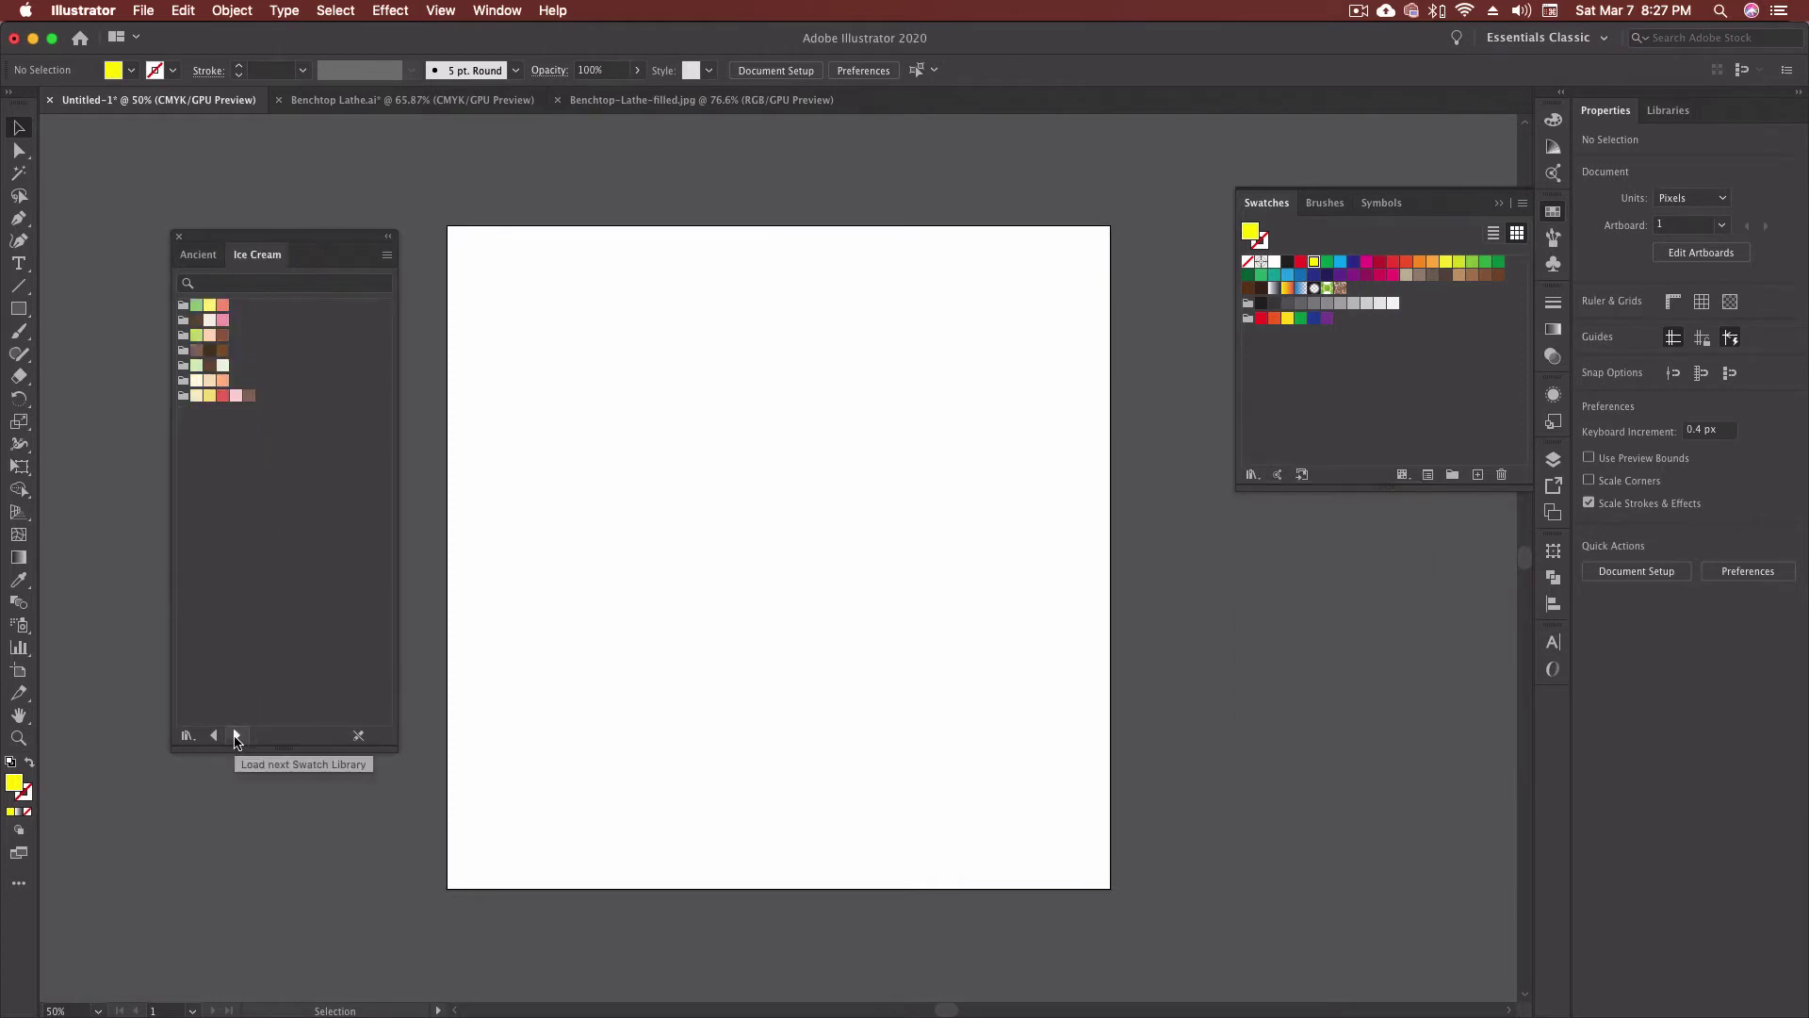
left_click(236, 736)
left_click(237, 735)
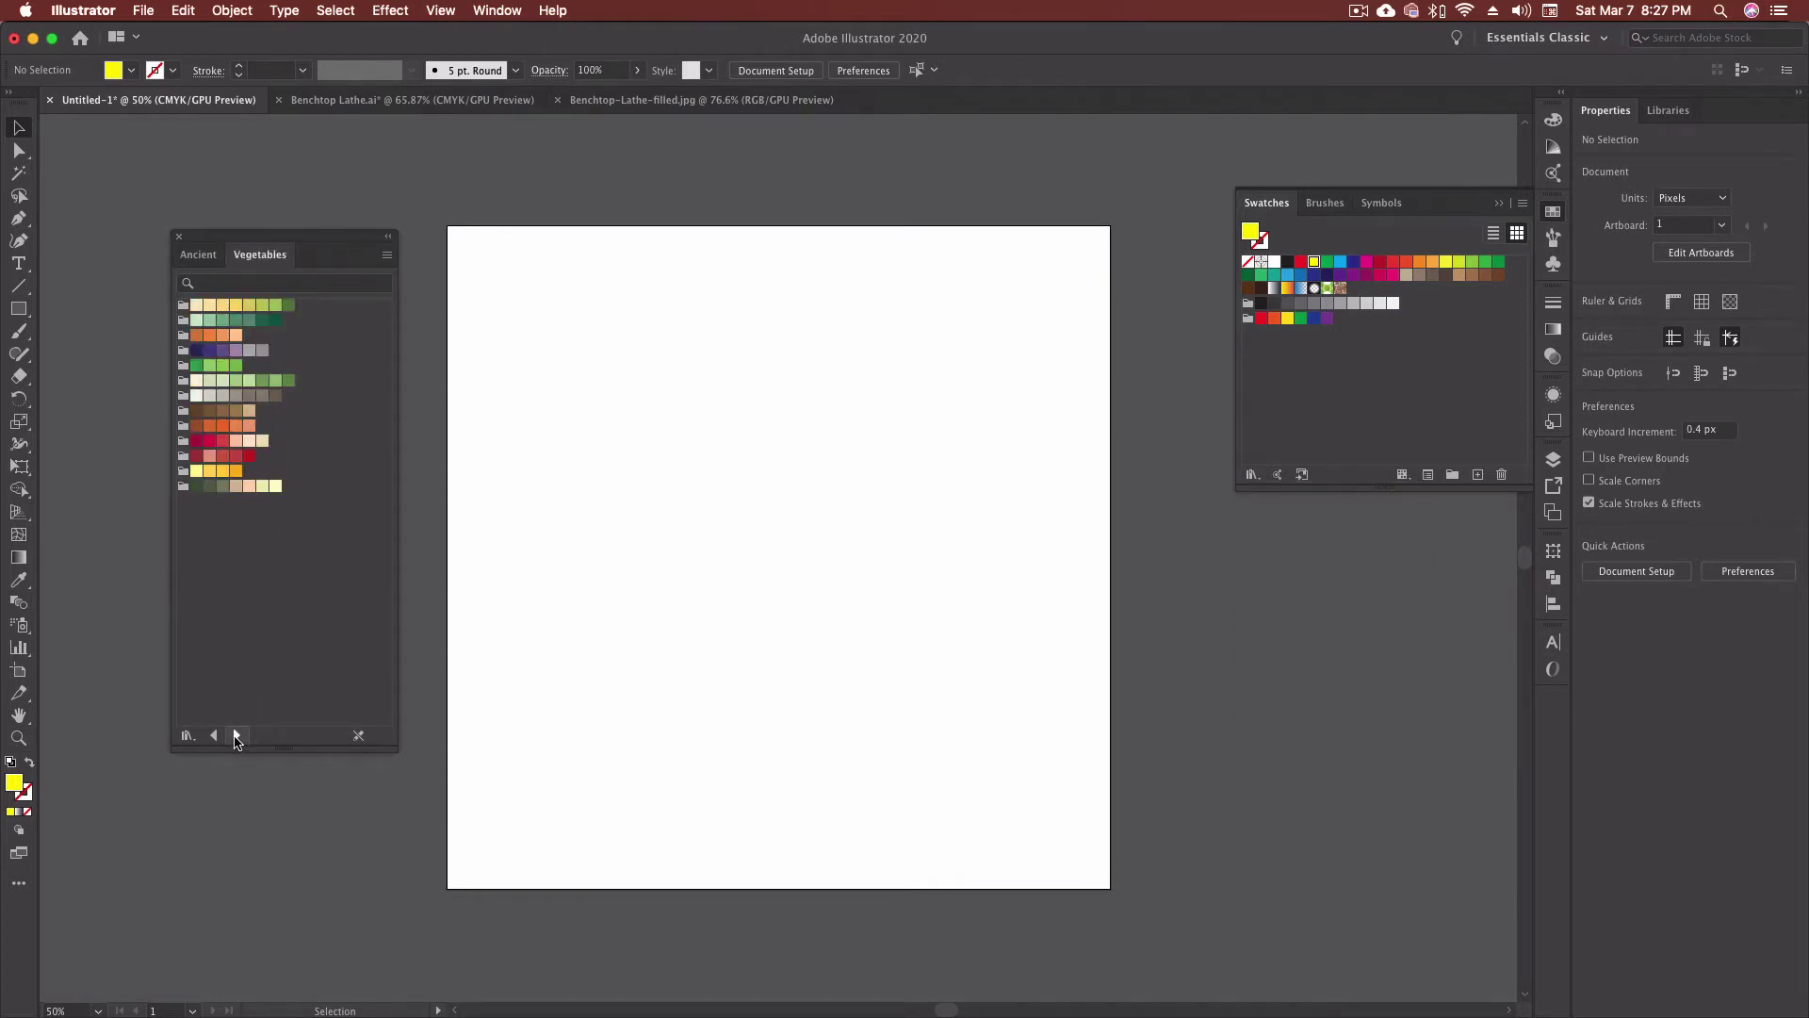
left_click(237, 735)
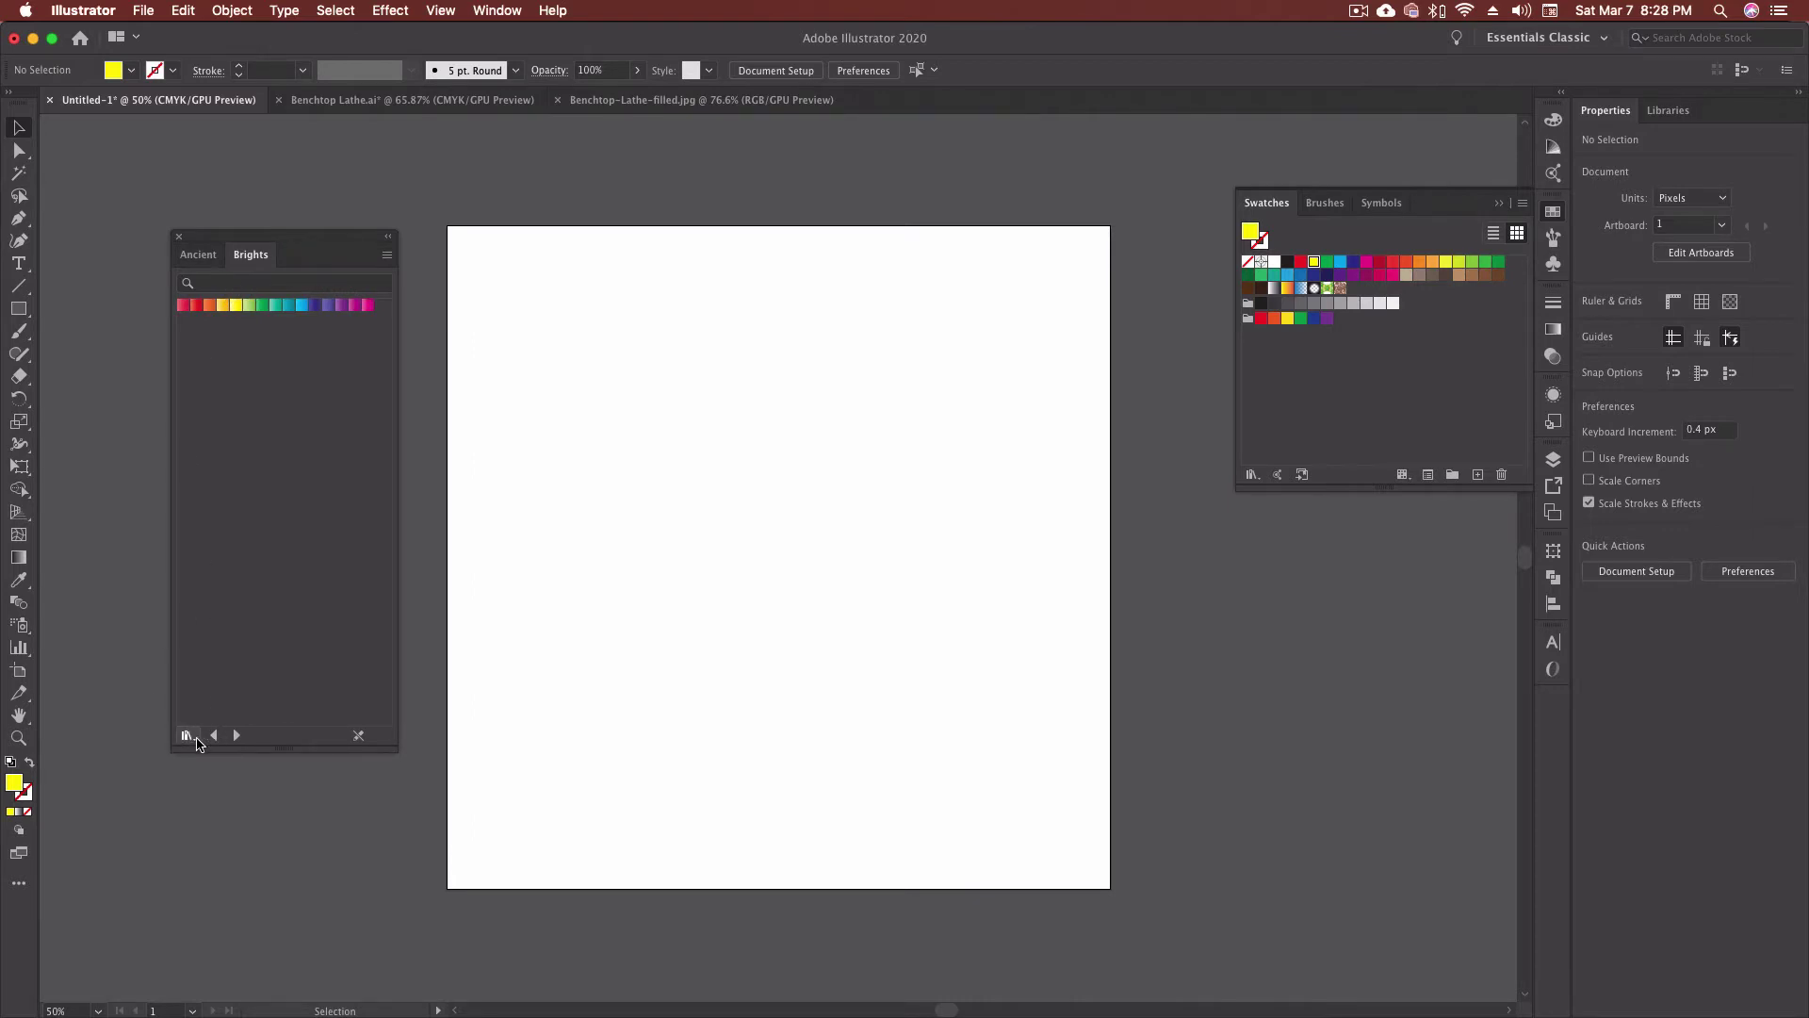
Step: Add the teal Brights colour to the document swatches and close the Brights library
left_click(197, 740)
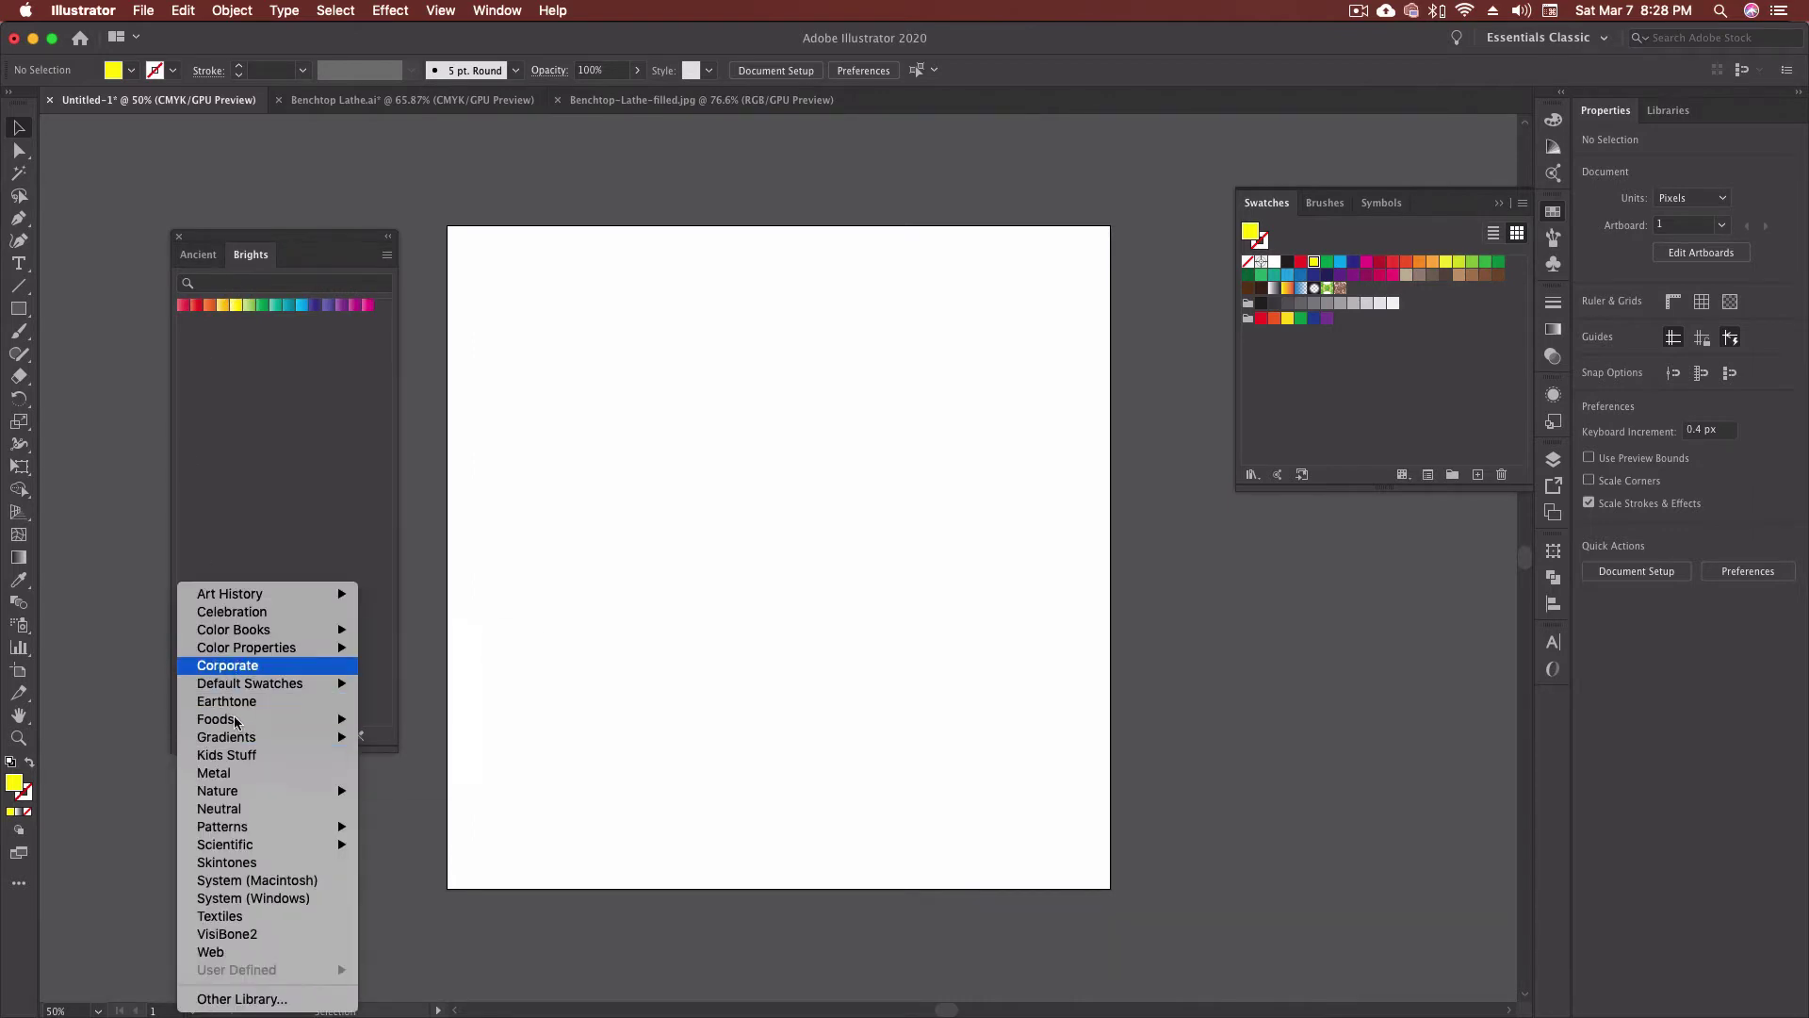
left_click(289, 305)
left_click(180, 238)
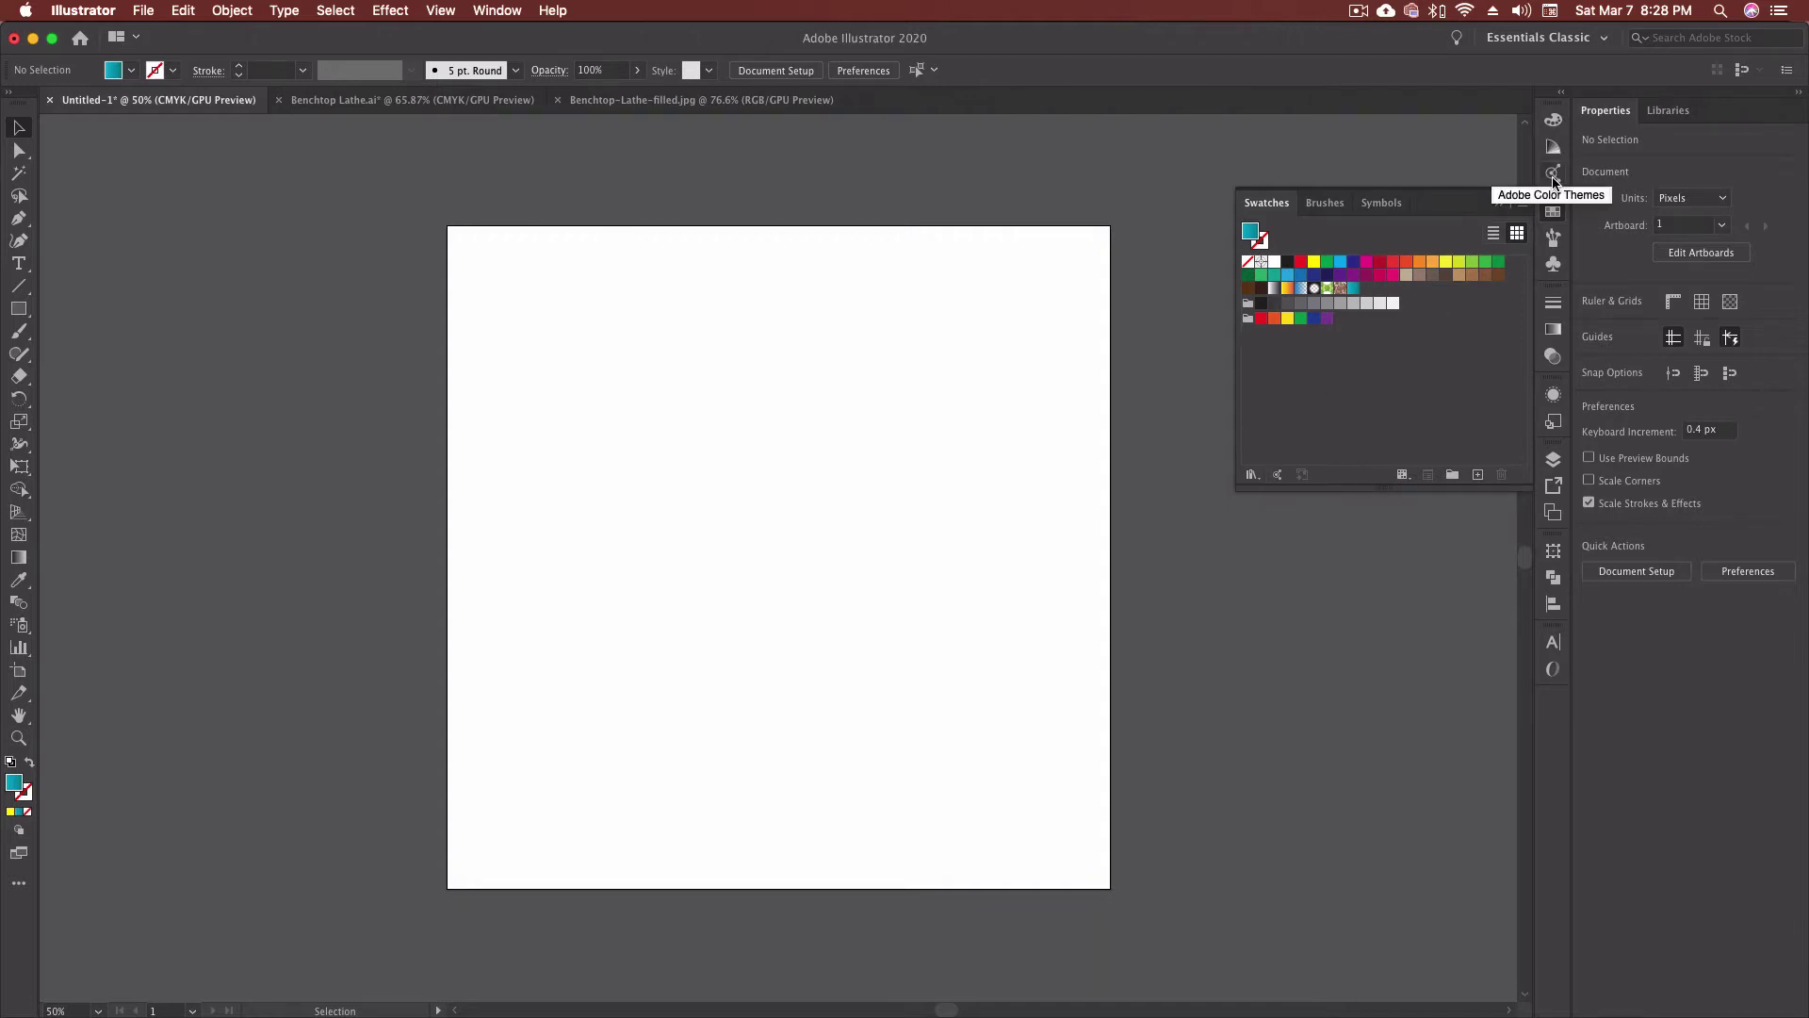
left_click(1401, 476)
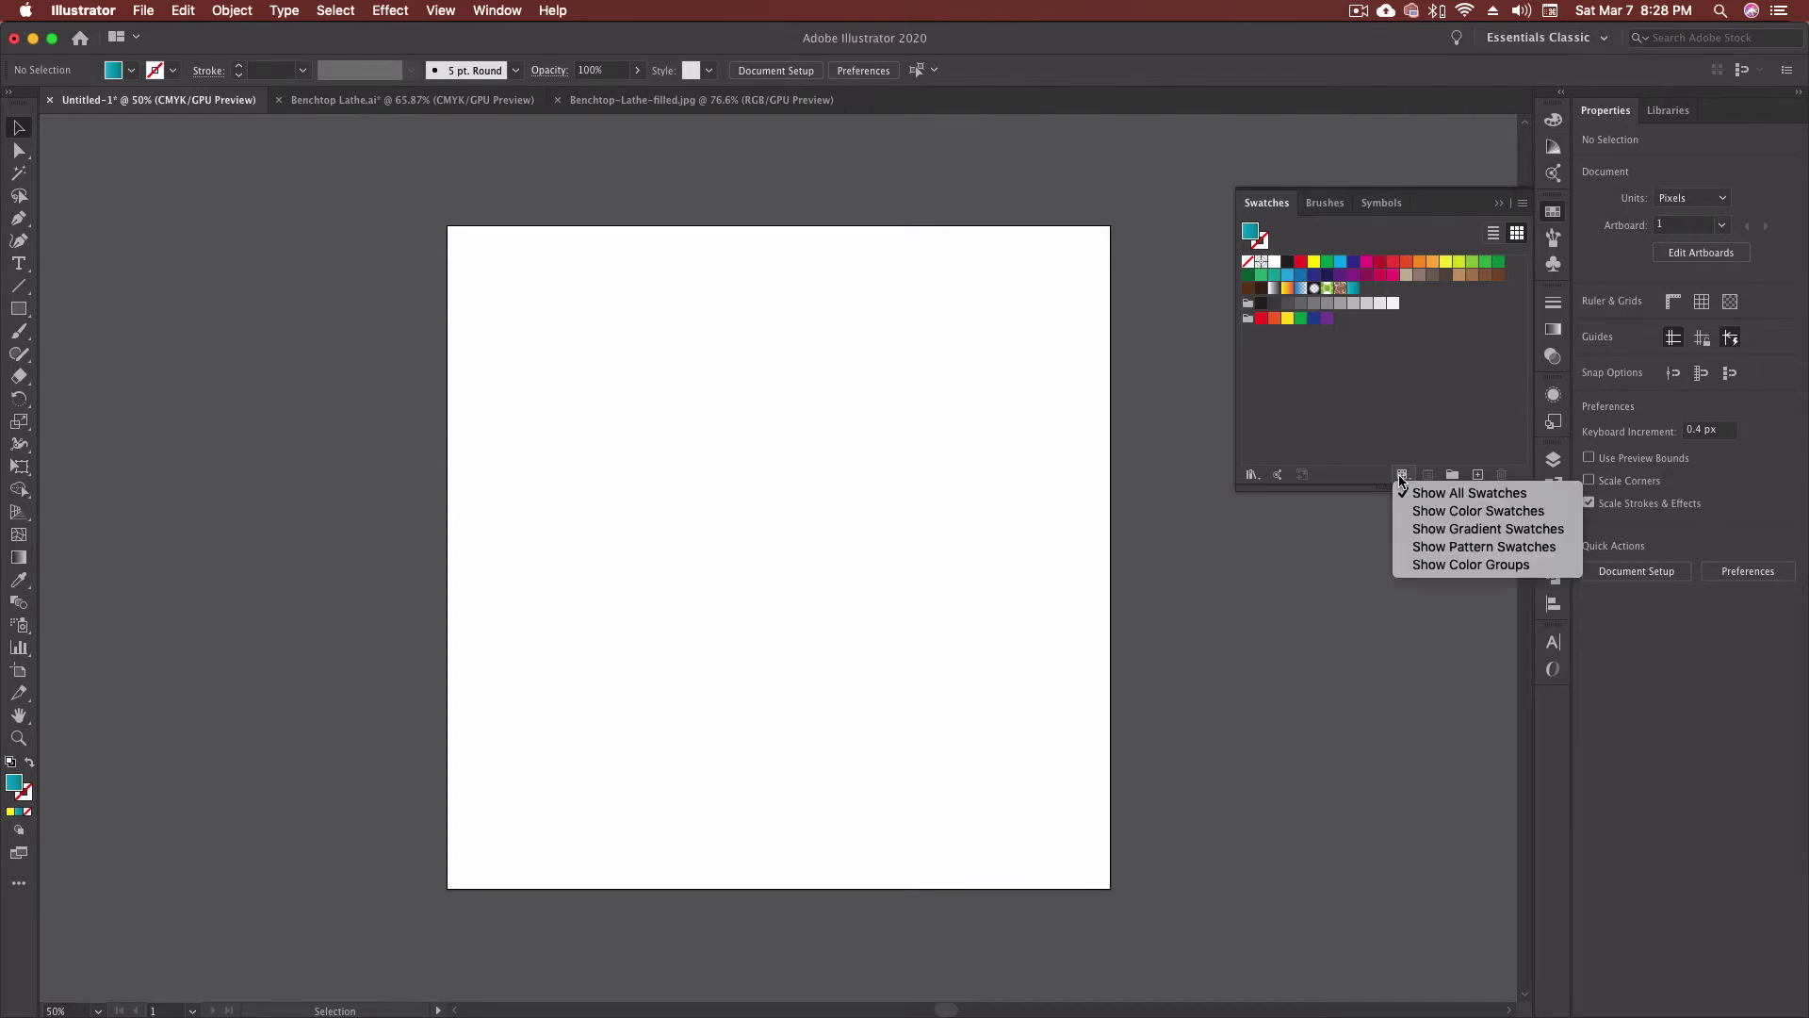
left_click(1516, 514)
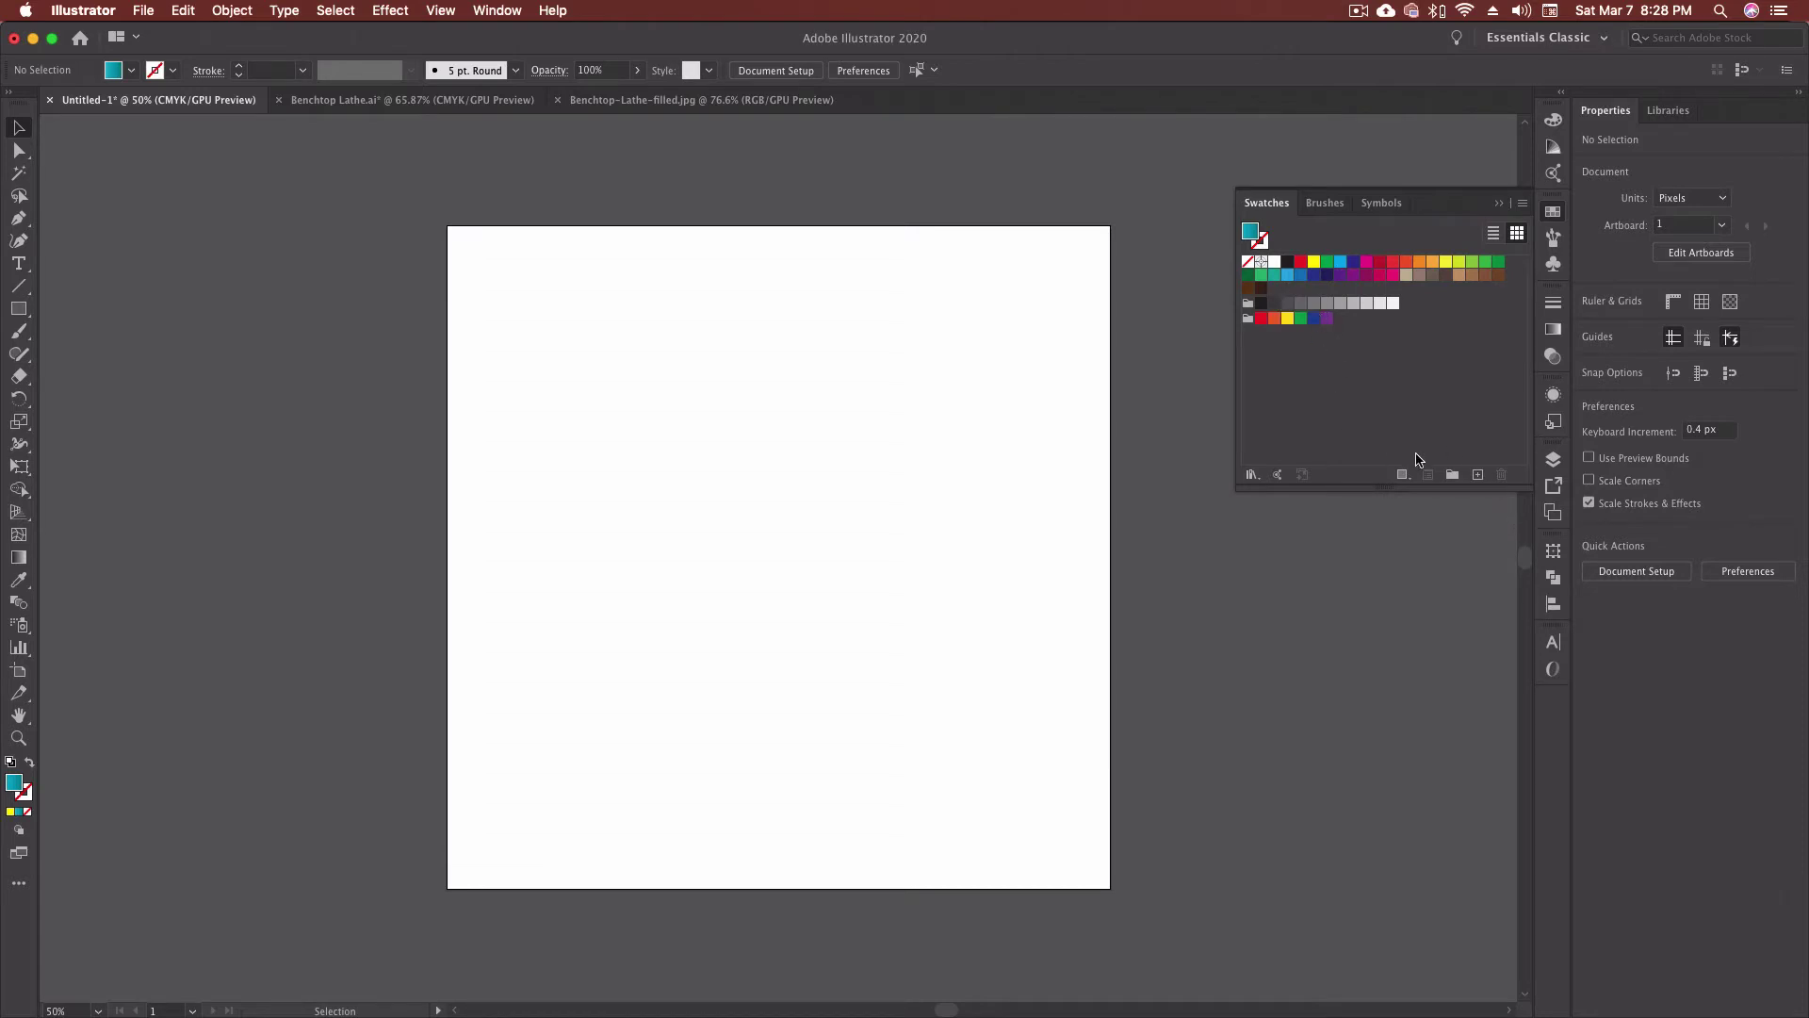
left_click(1409, 477)
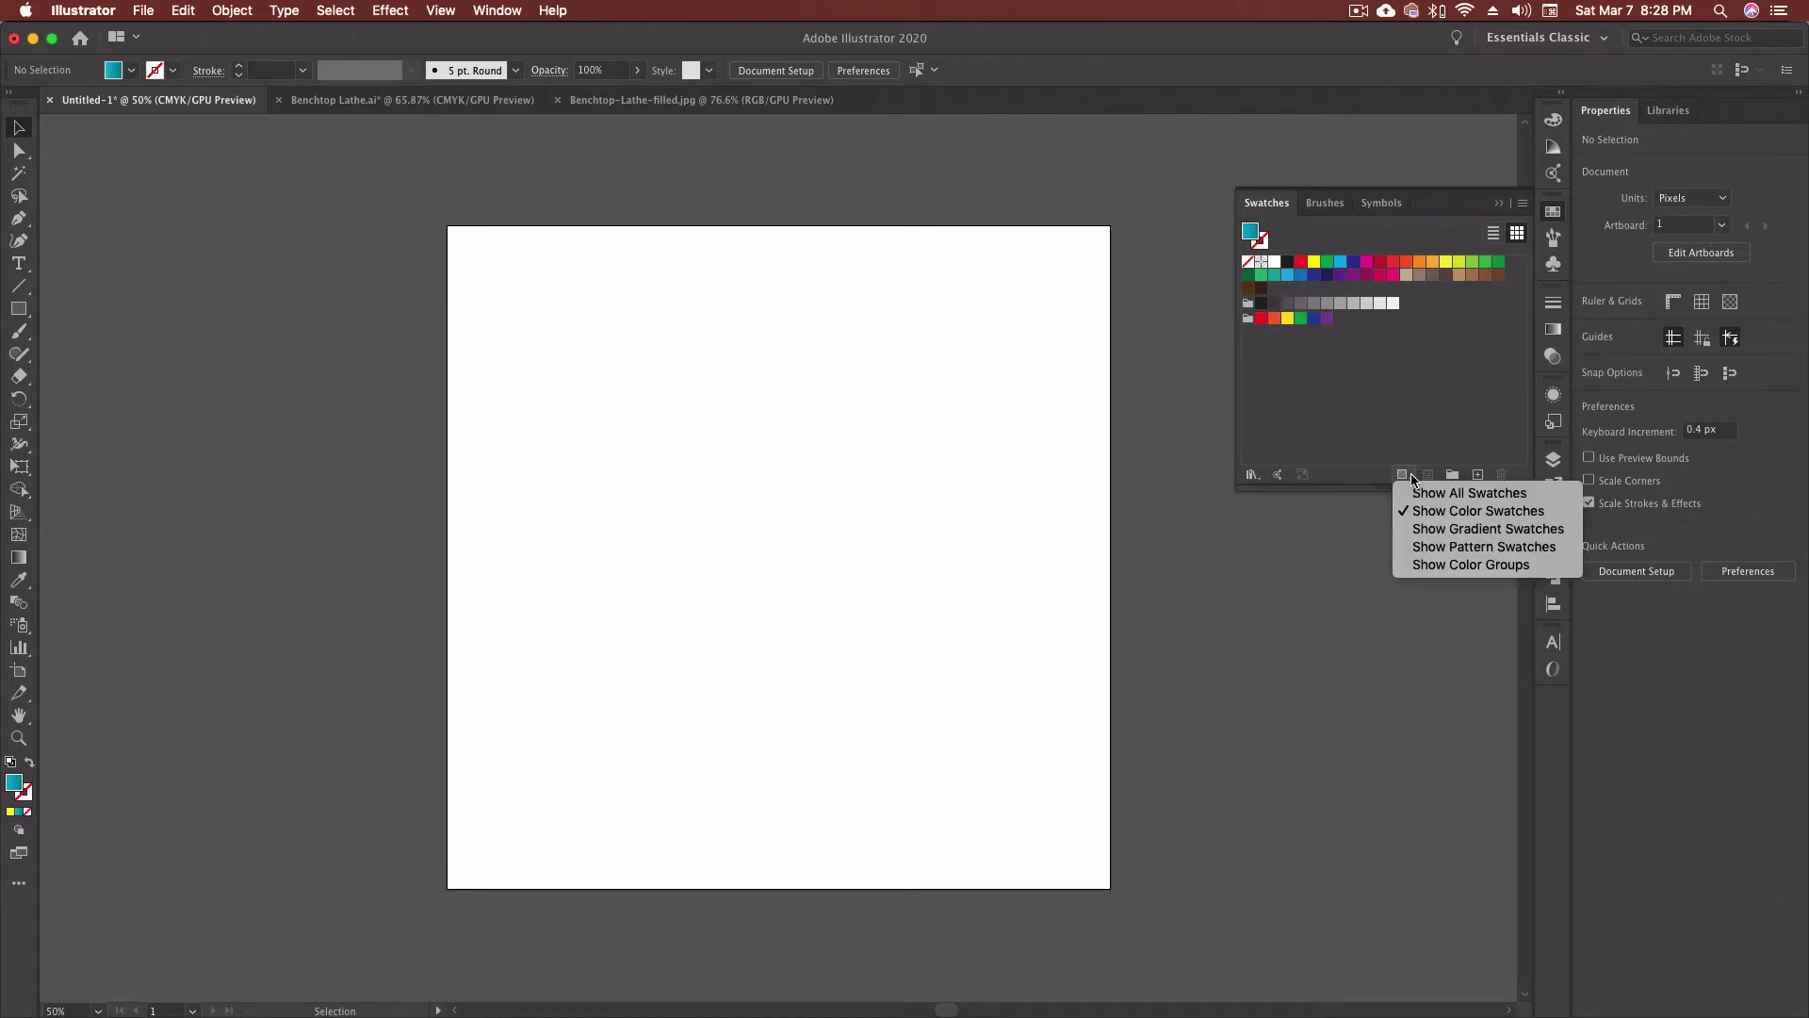
left_click(1490, 528)
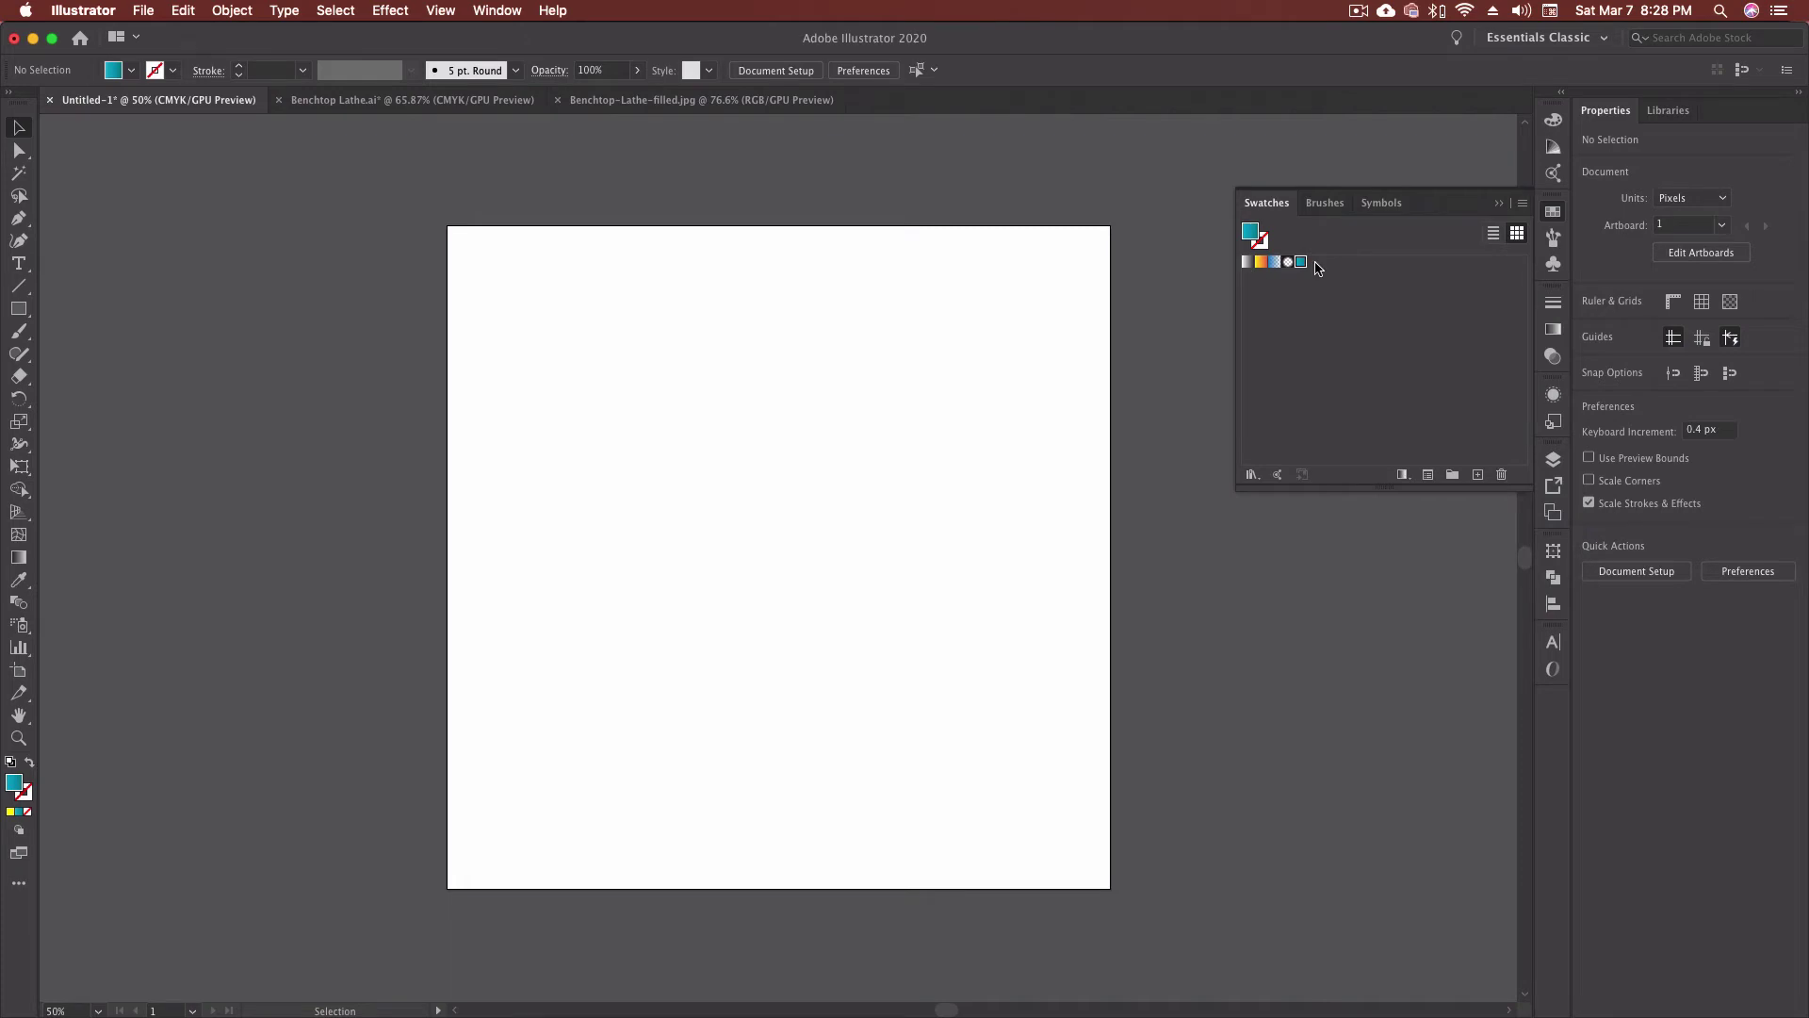
left_click(1403, 475)
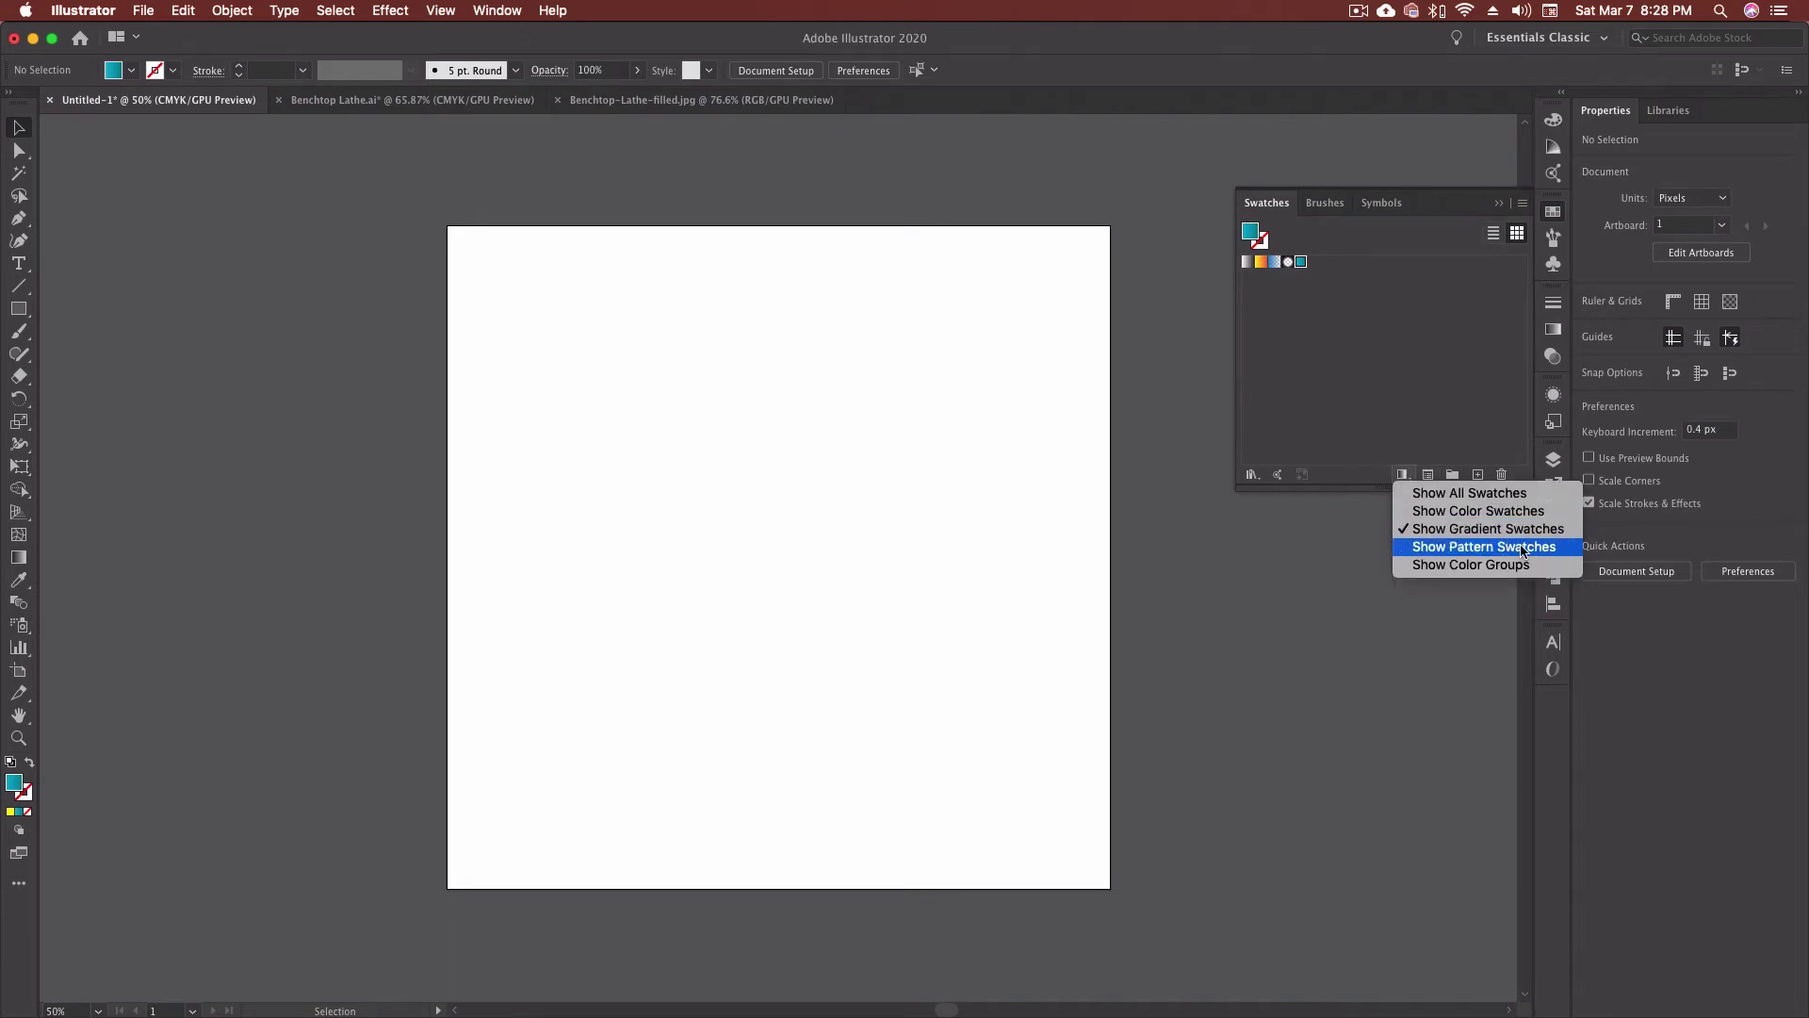
left_click(1517, 548)
left_click(1403, 475)
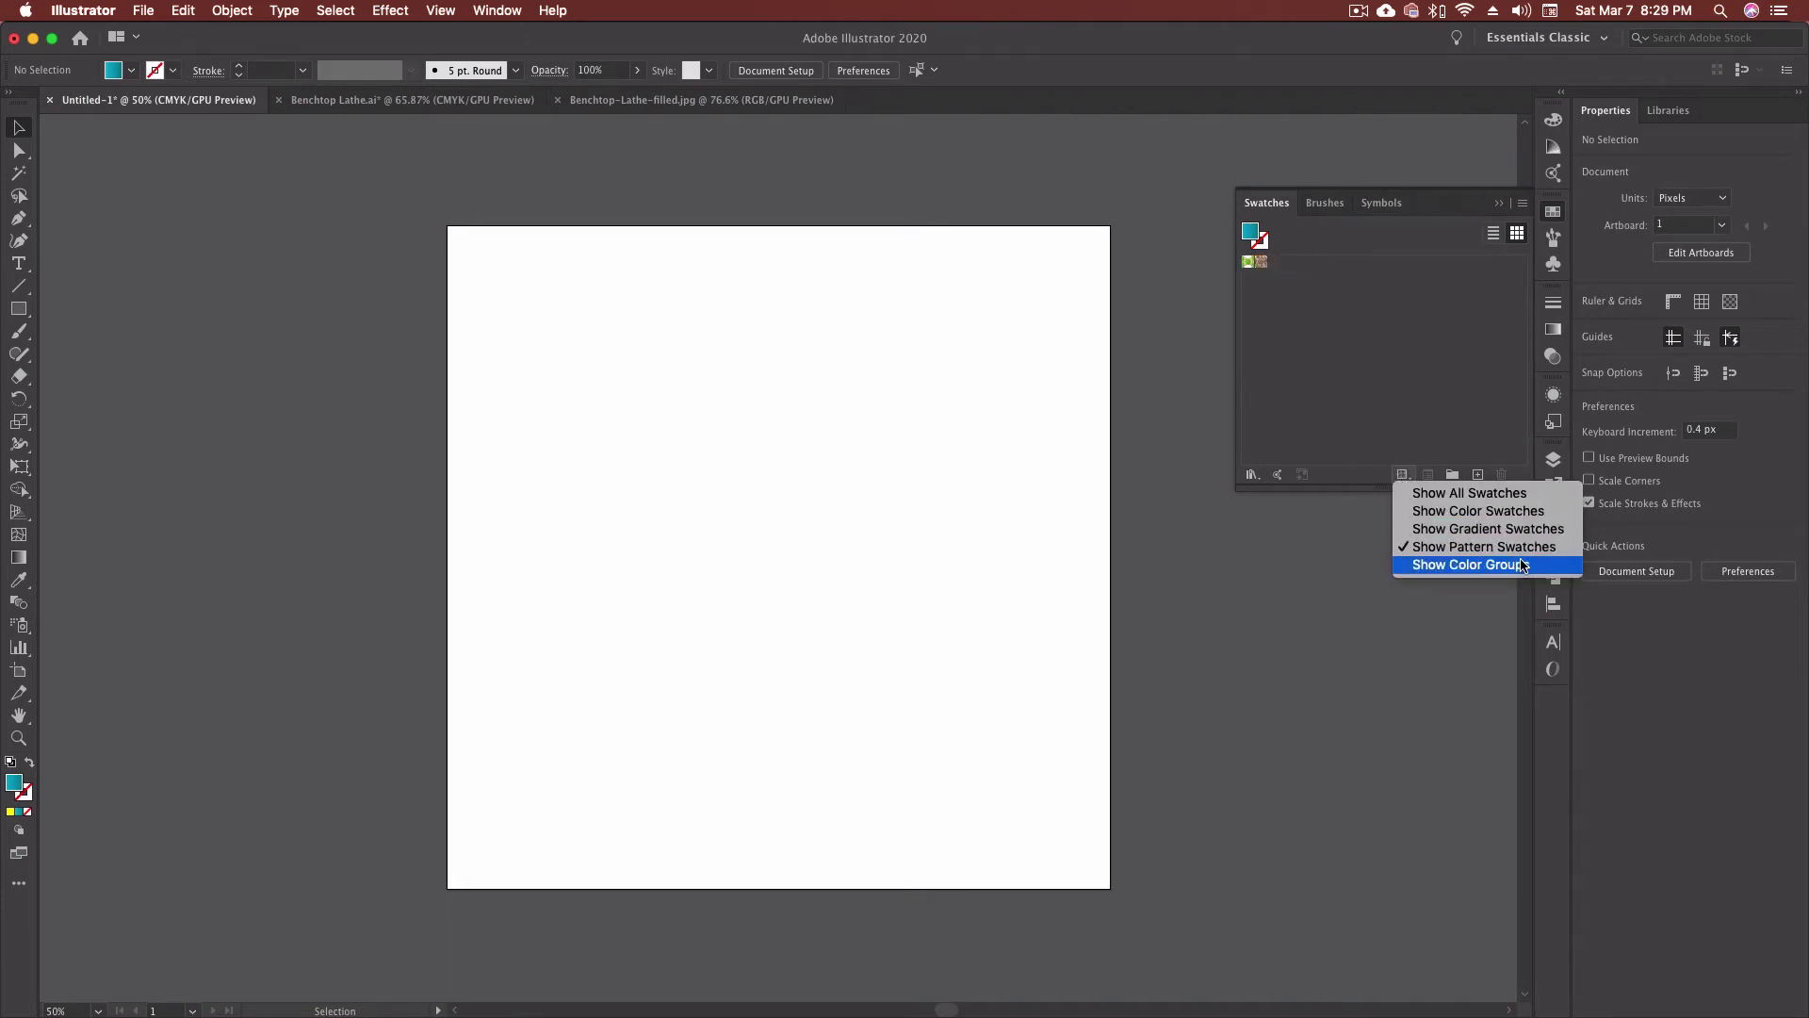
left_click(1465, 564)
left_click(1403, 474)
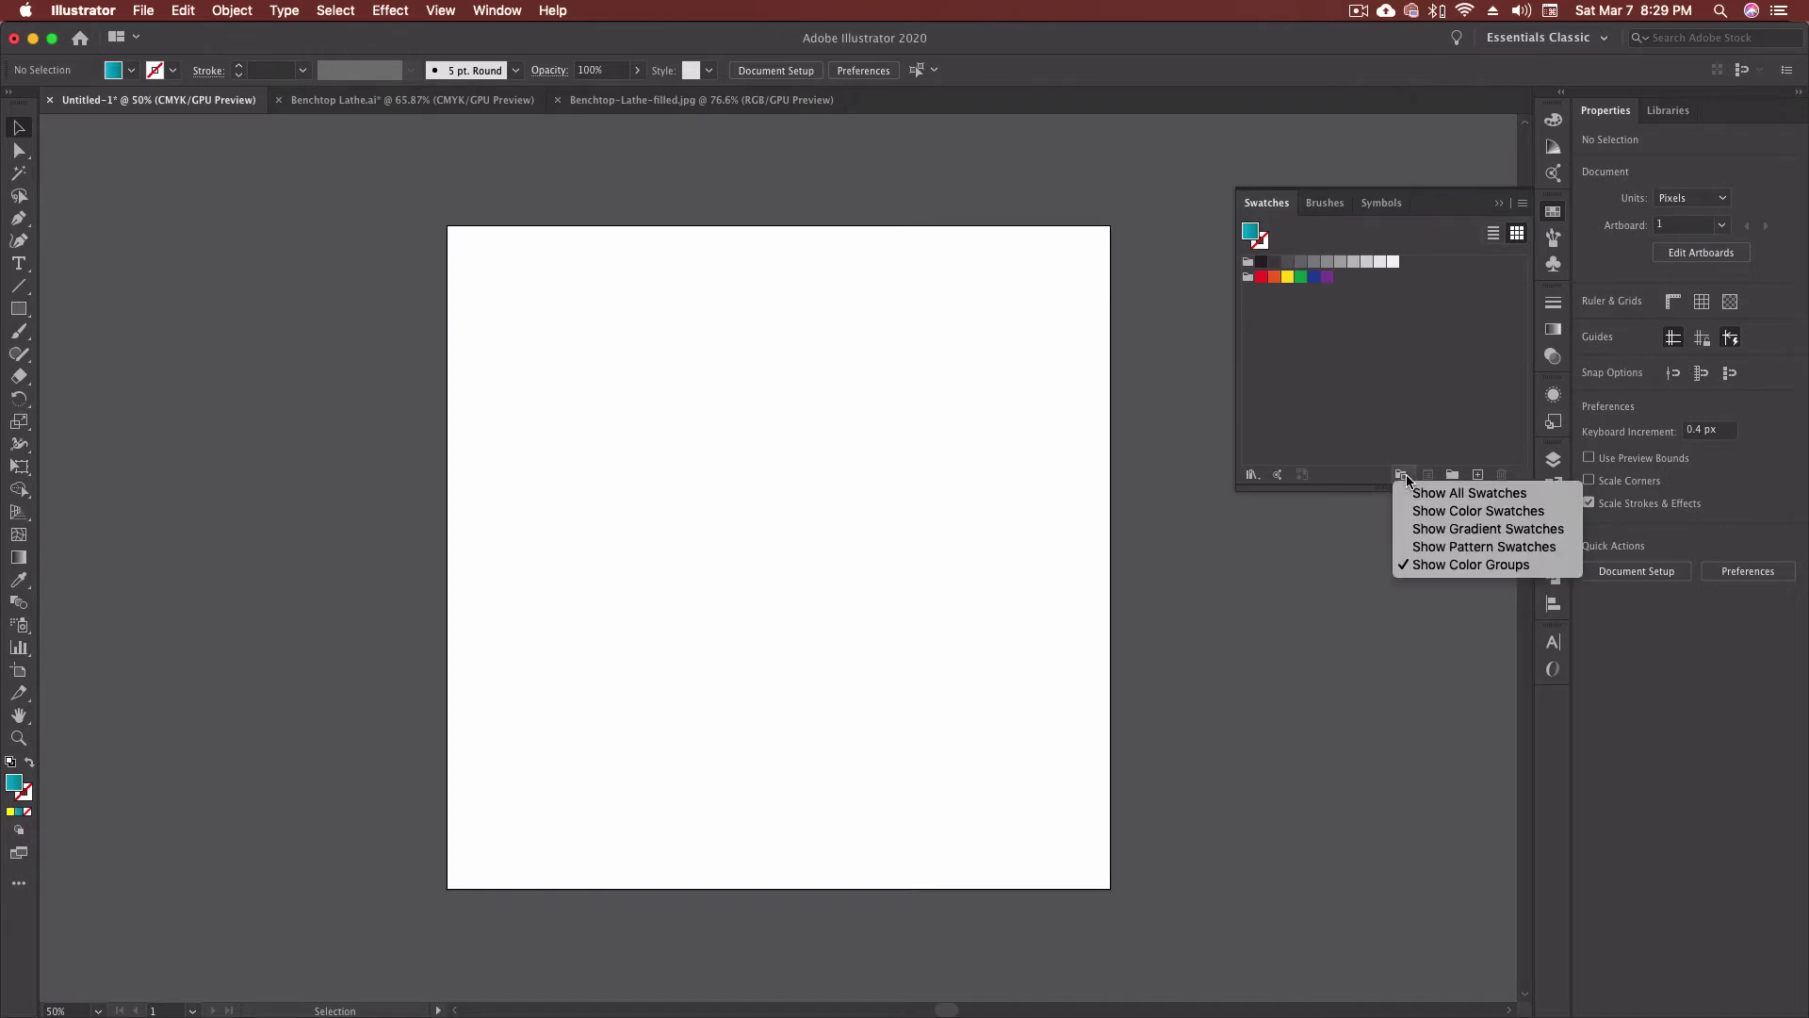
left_click(1418, 489)
left_click(1344, 386)
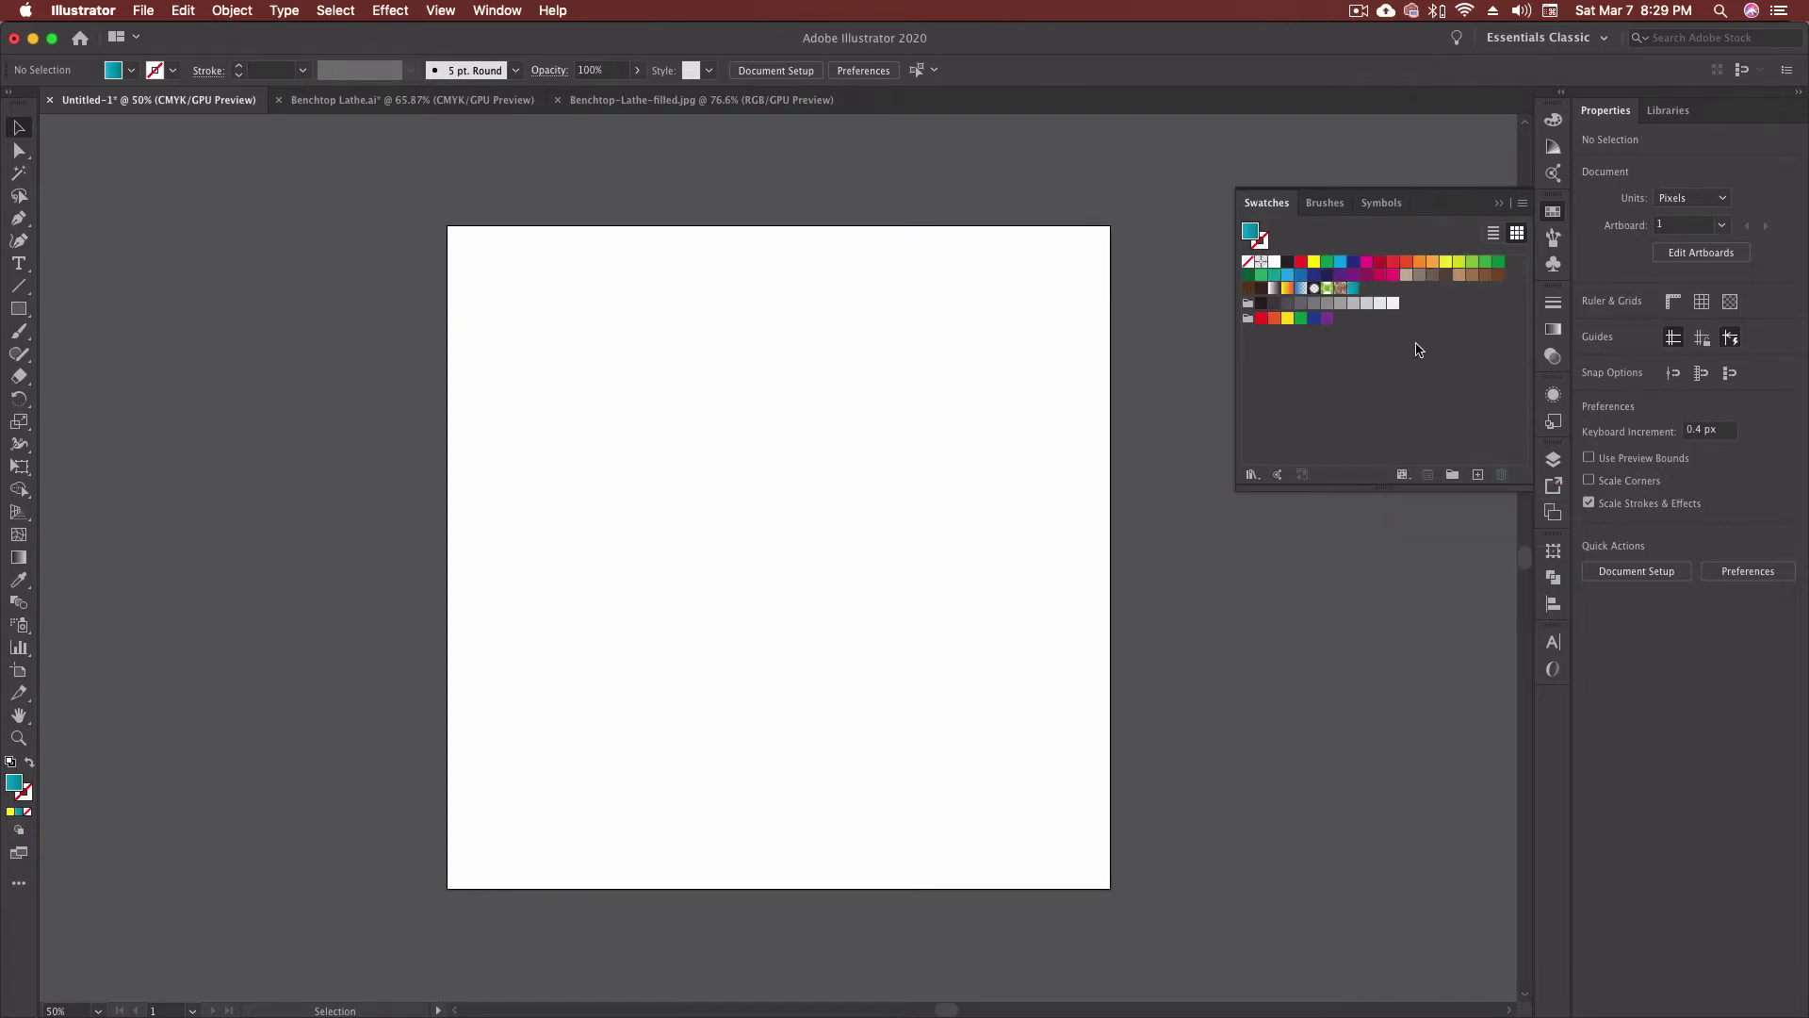
left_click(1406, 262)
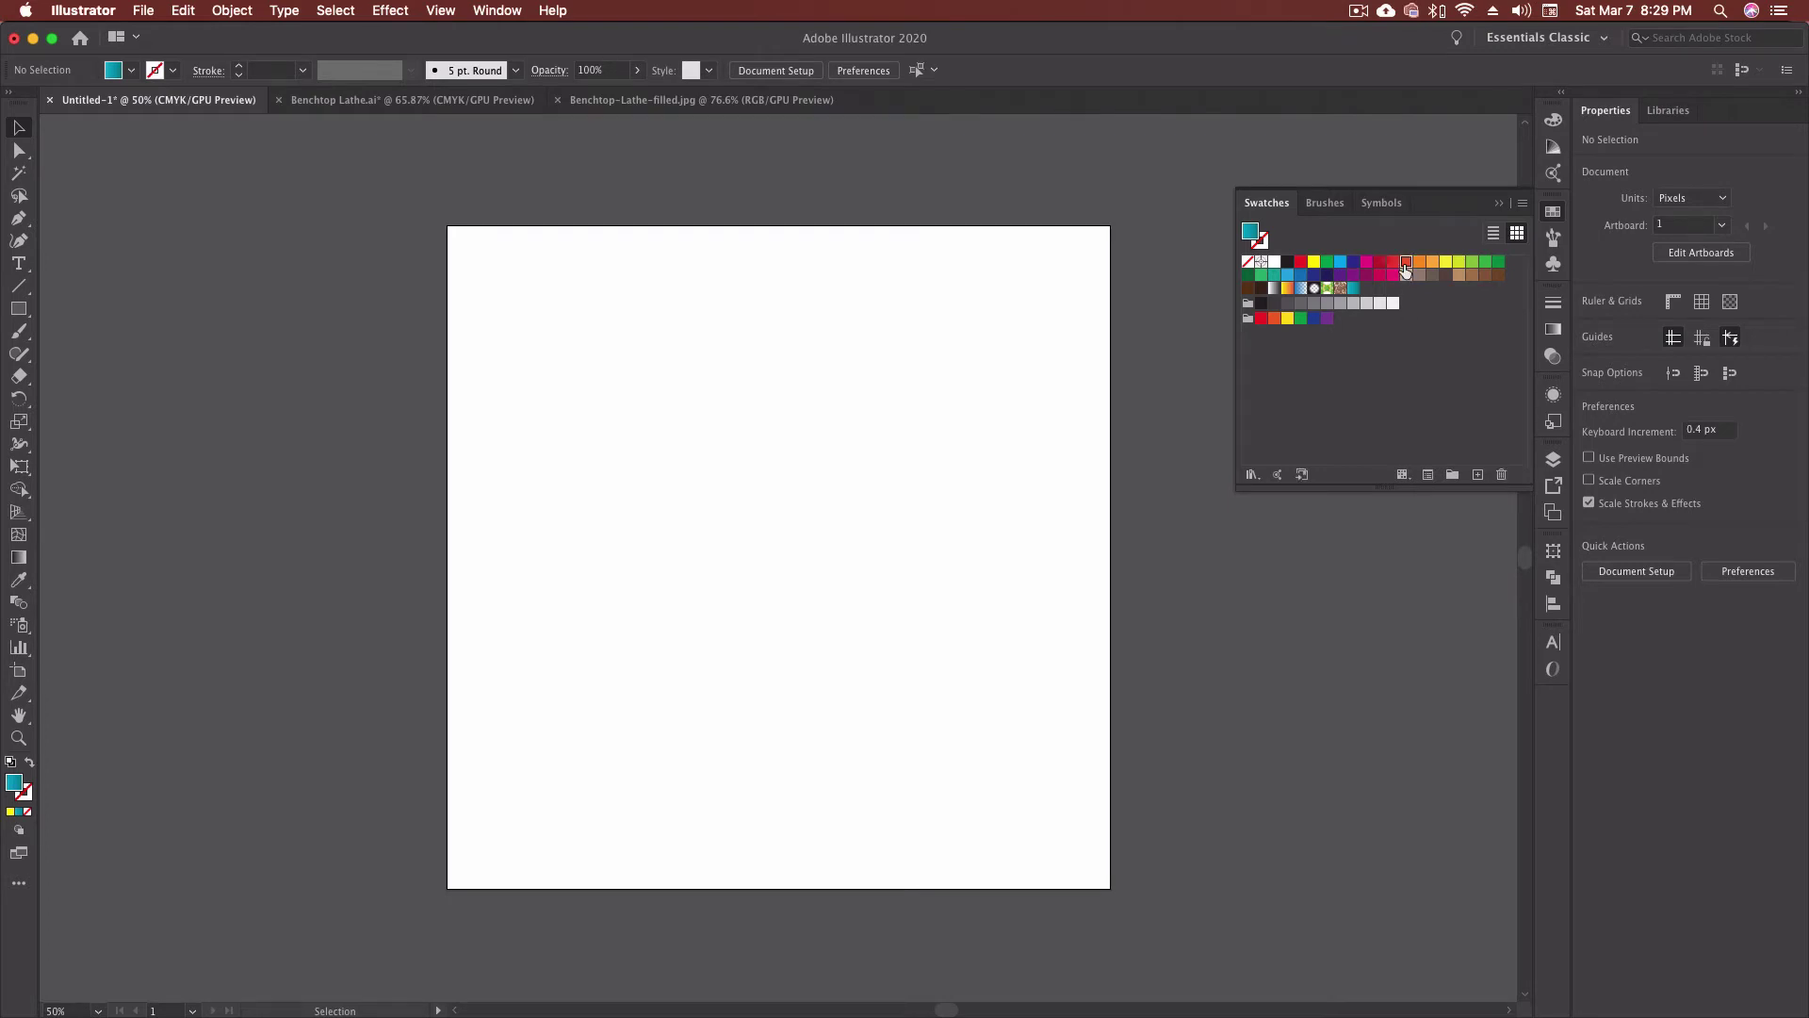
Step: Review the red-orange swatch's options, keeping Process Color and CMYK, then cancel
left_click(1429, 476)
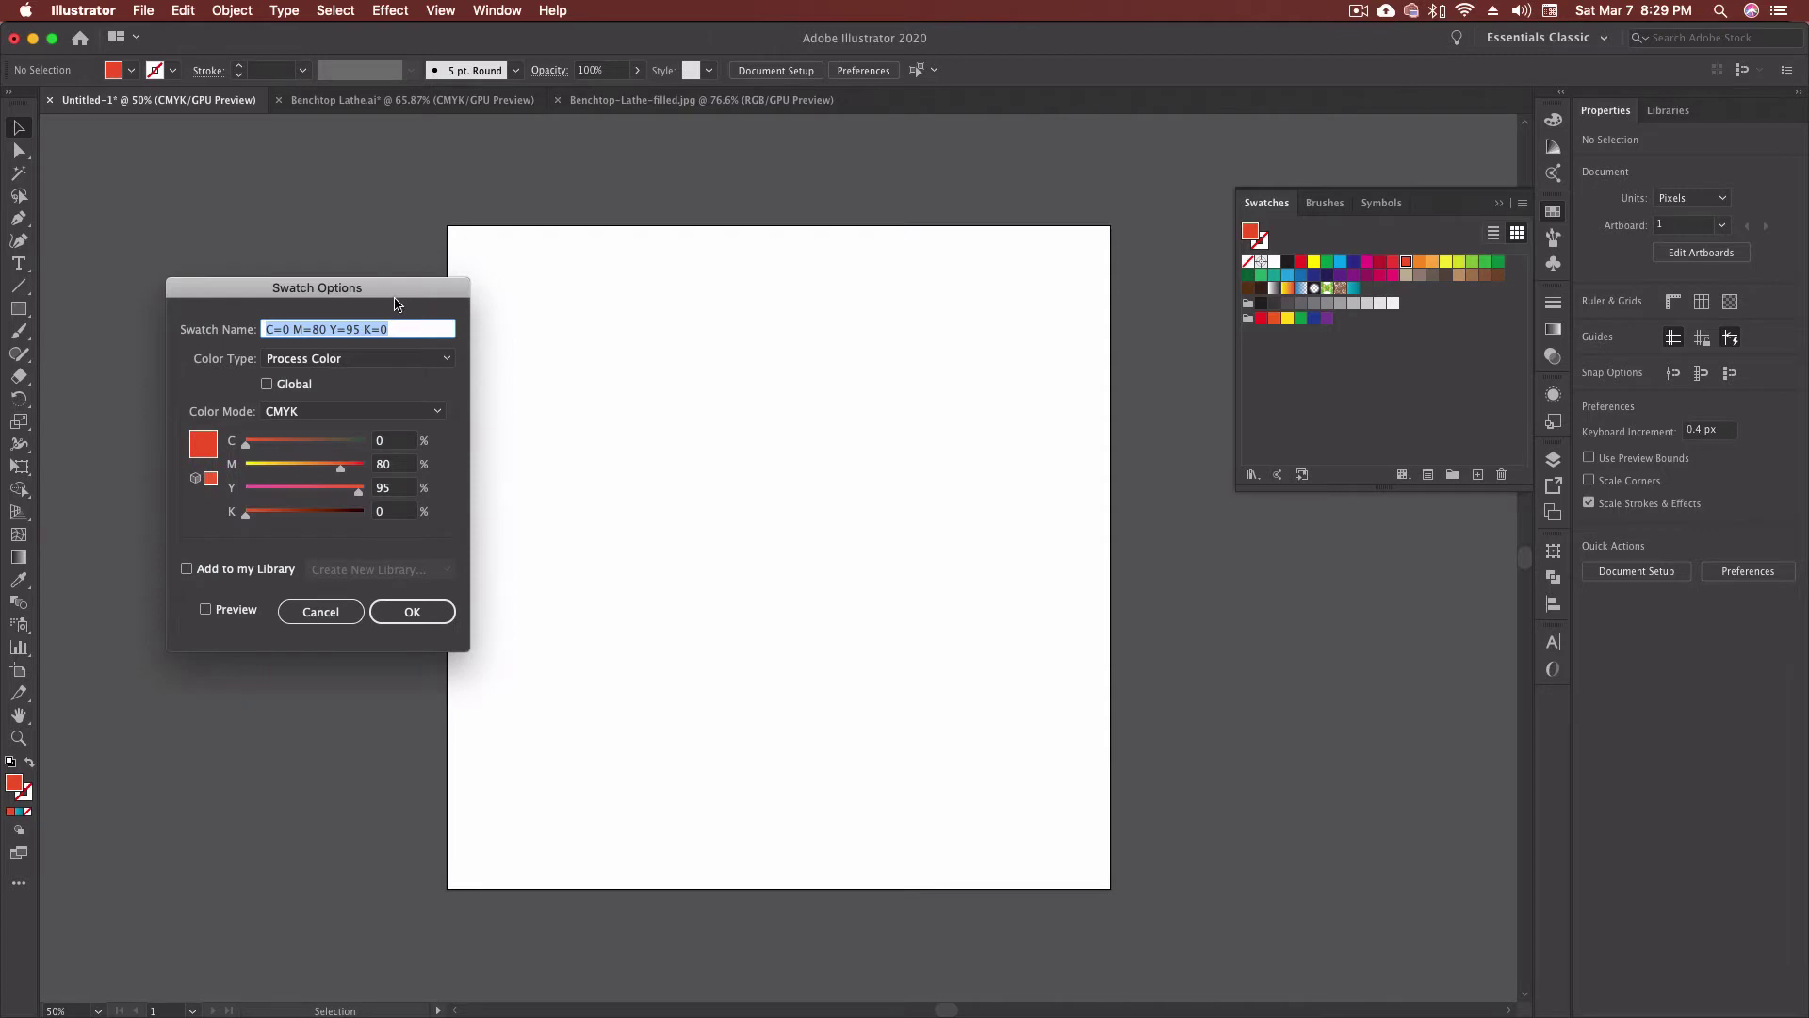
left_click_drag(450, 292, 947, 317)
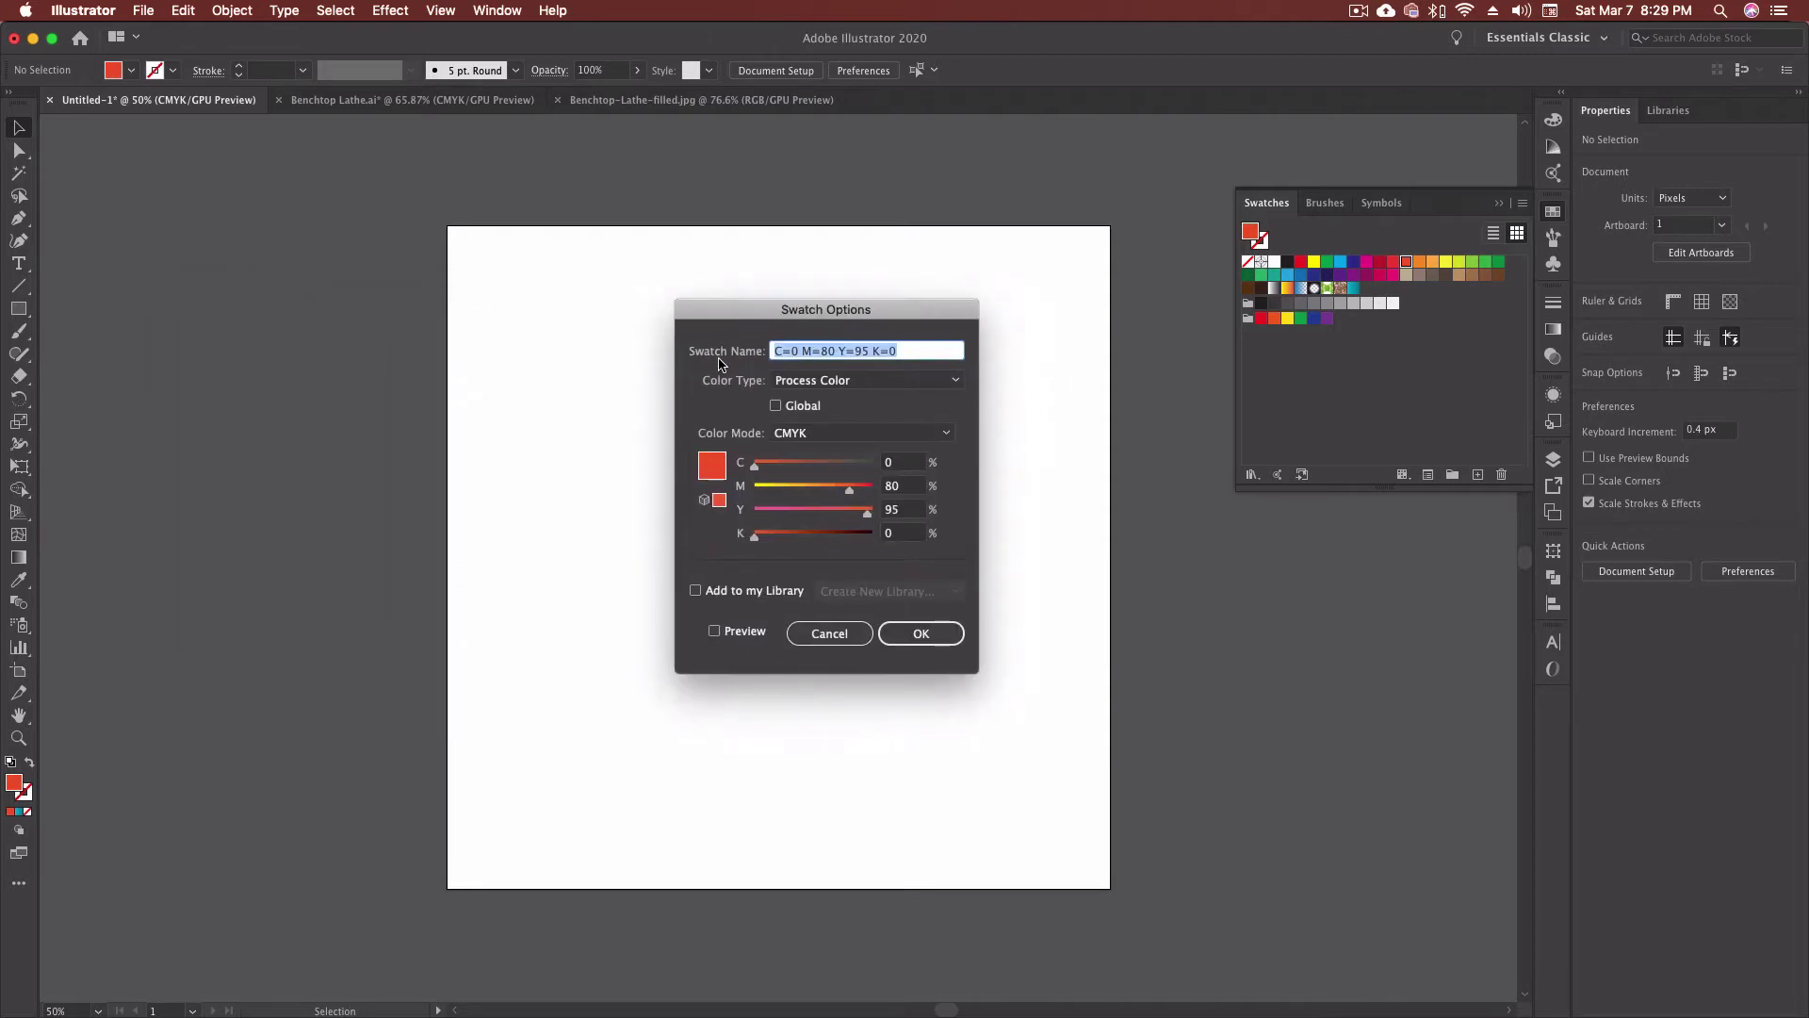
left_click(823, 382)
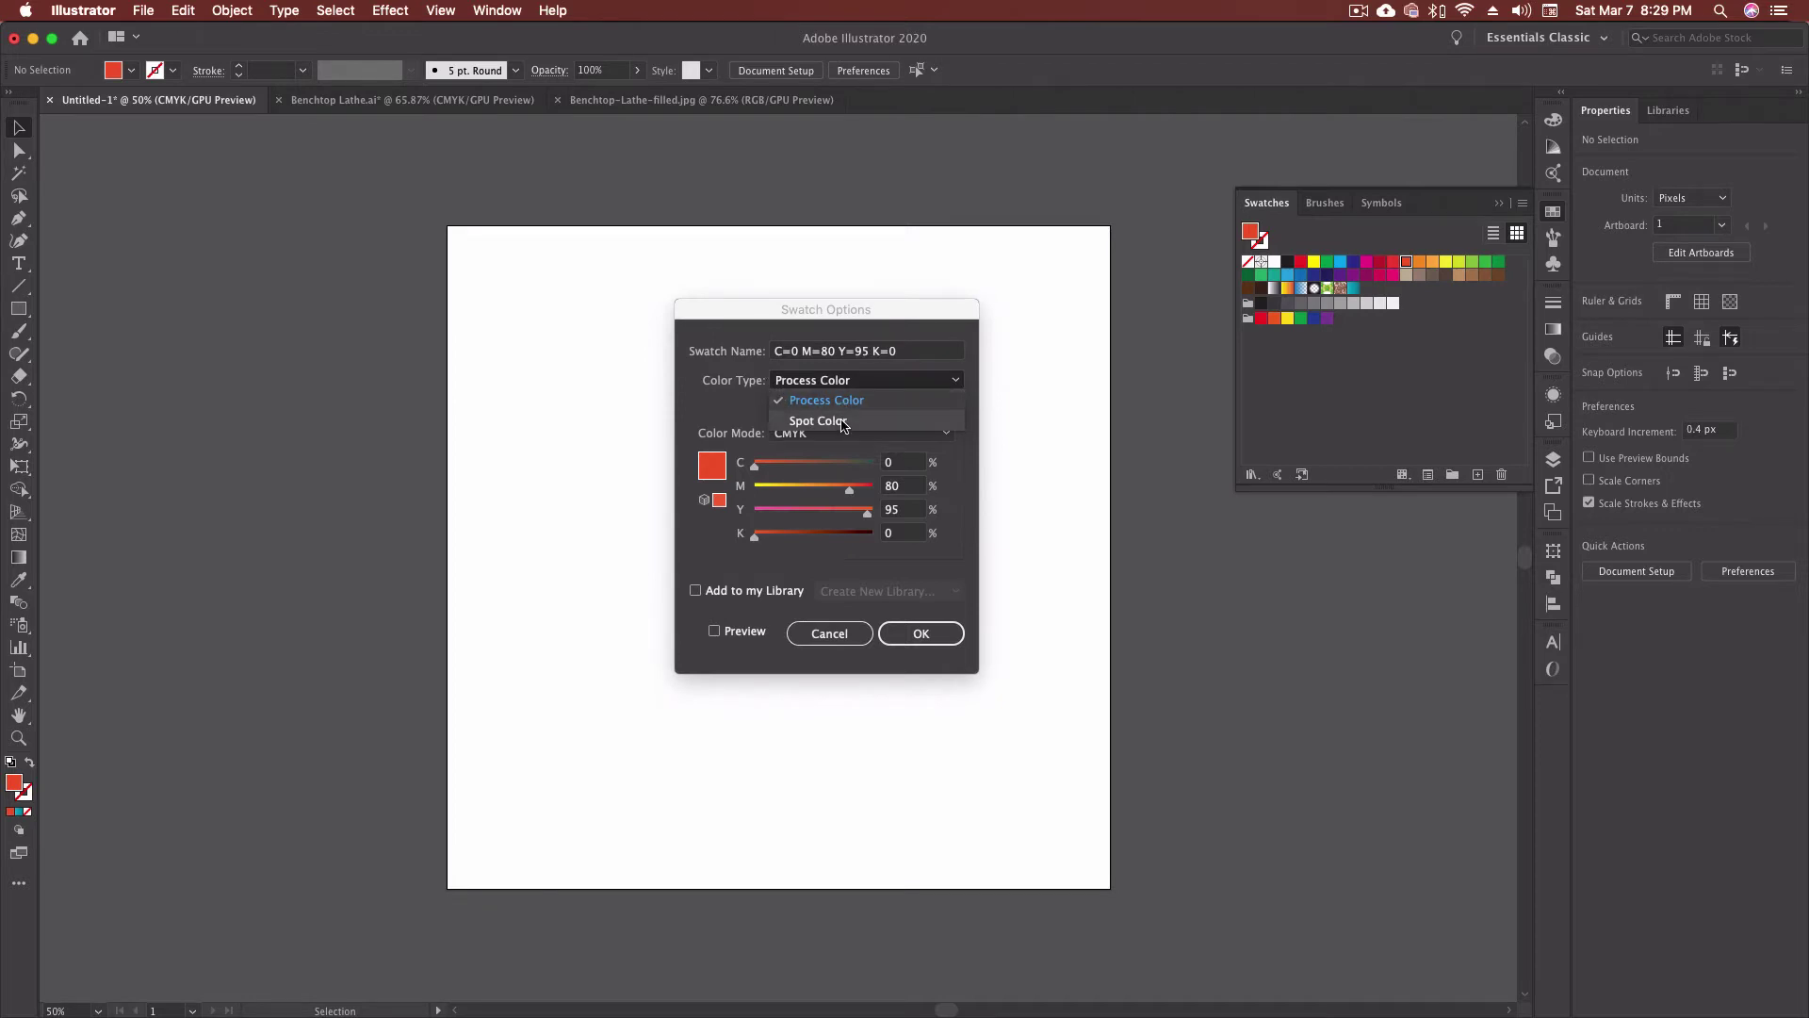
left_click(816, 400)
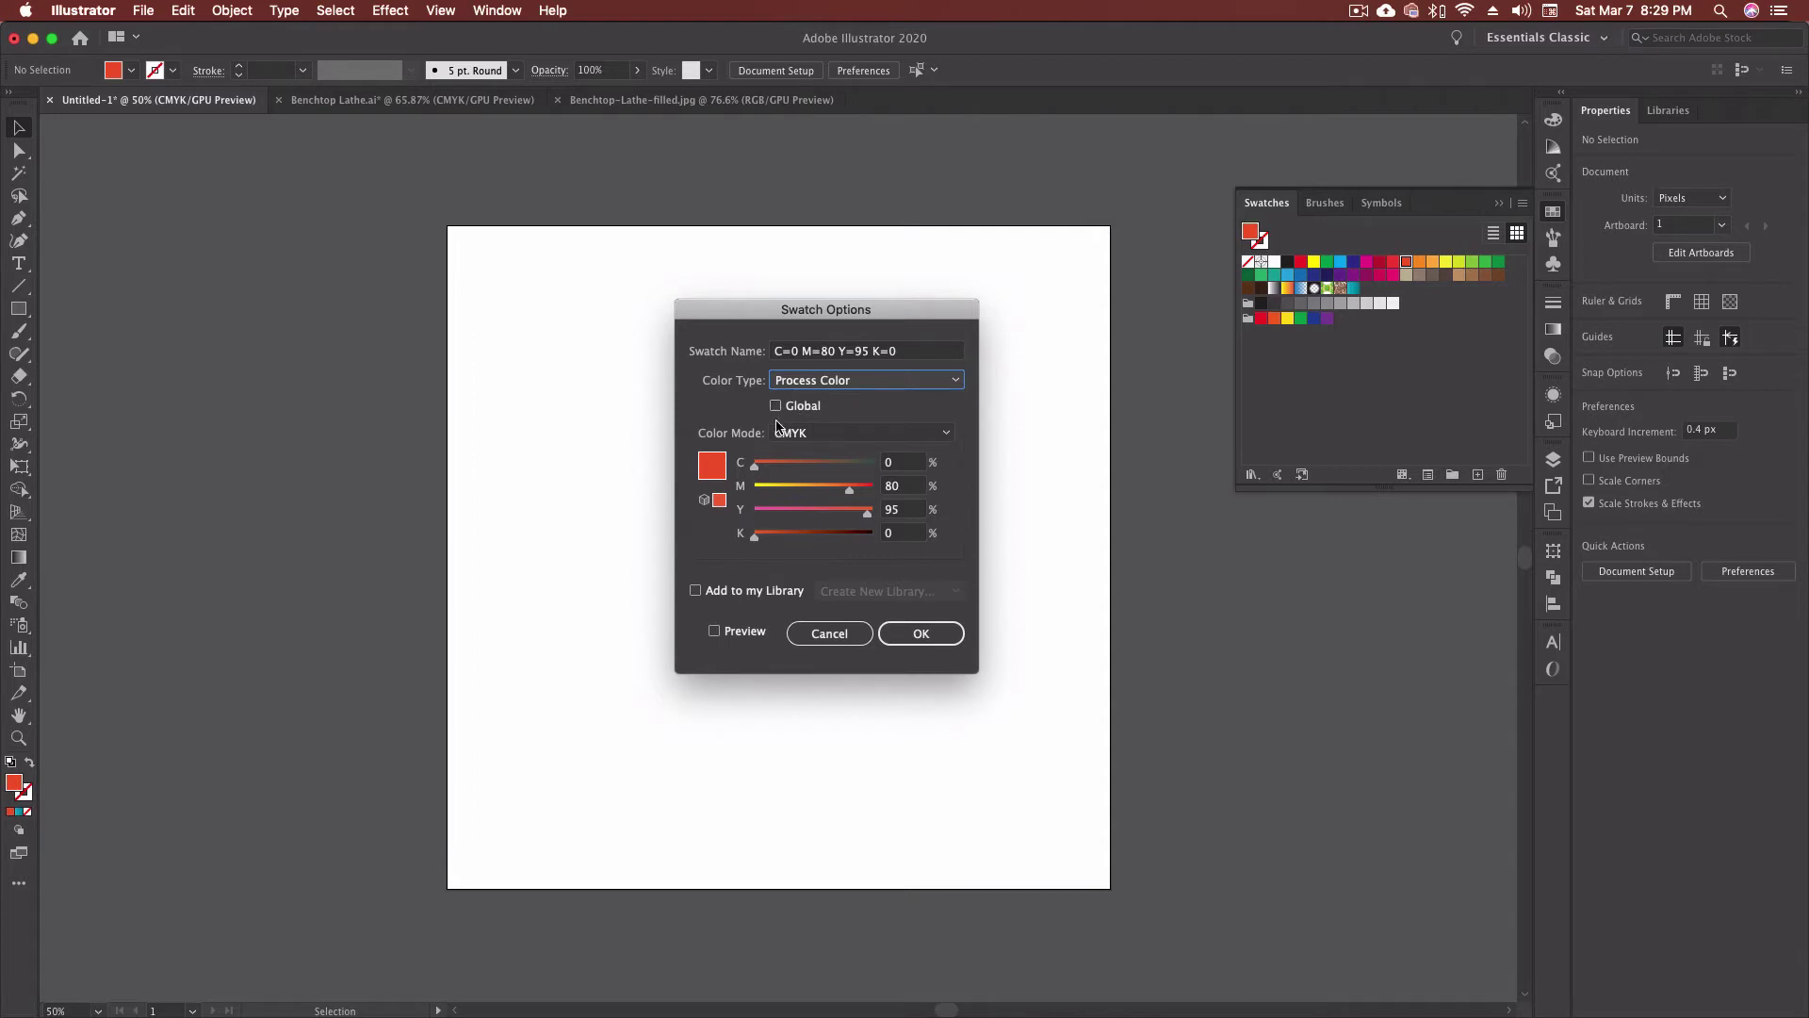
left_click(845, 432)
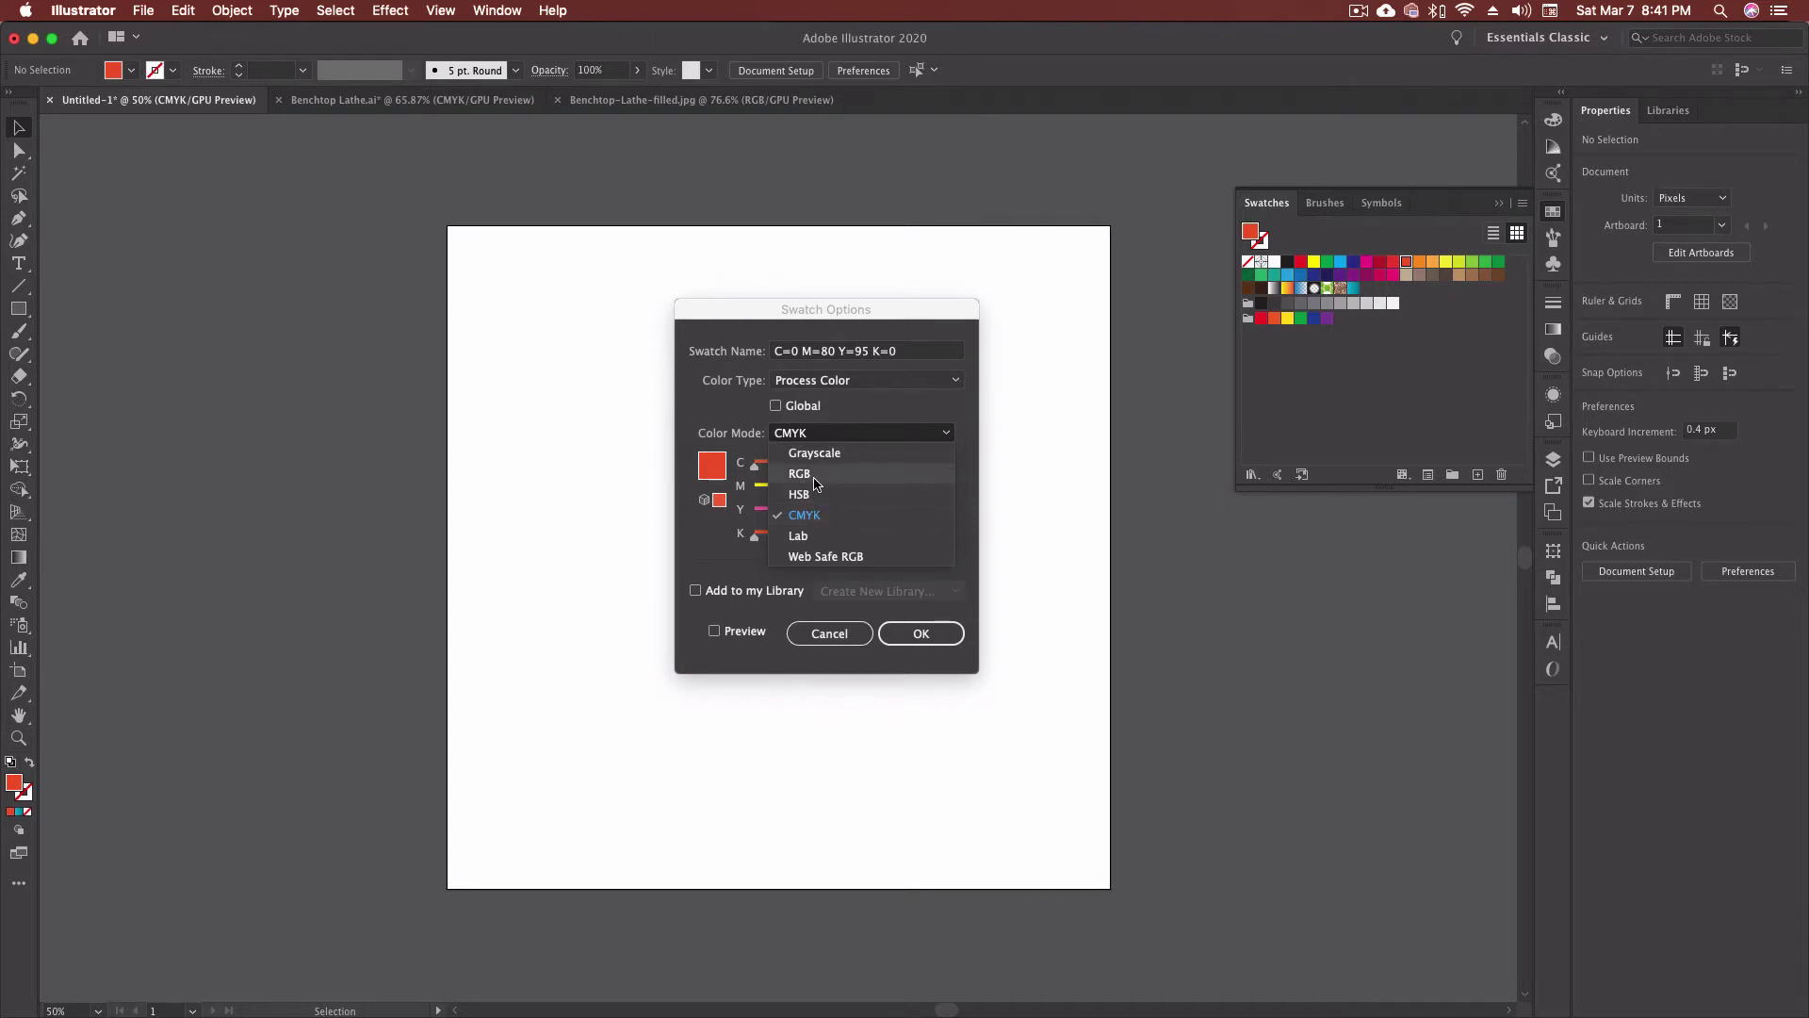
left_click(794, 433)
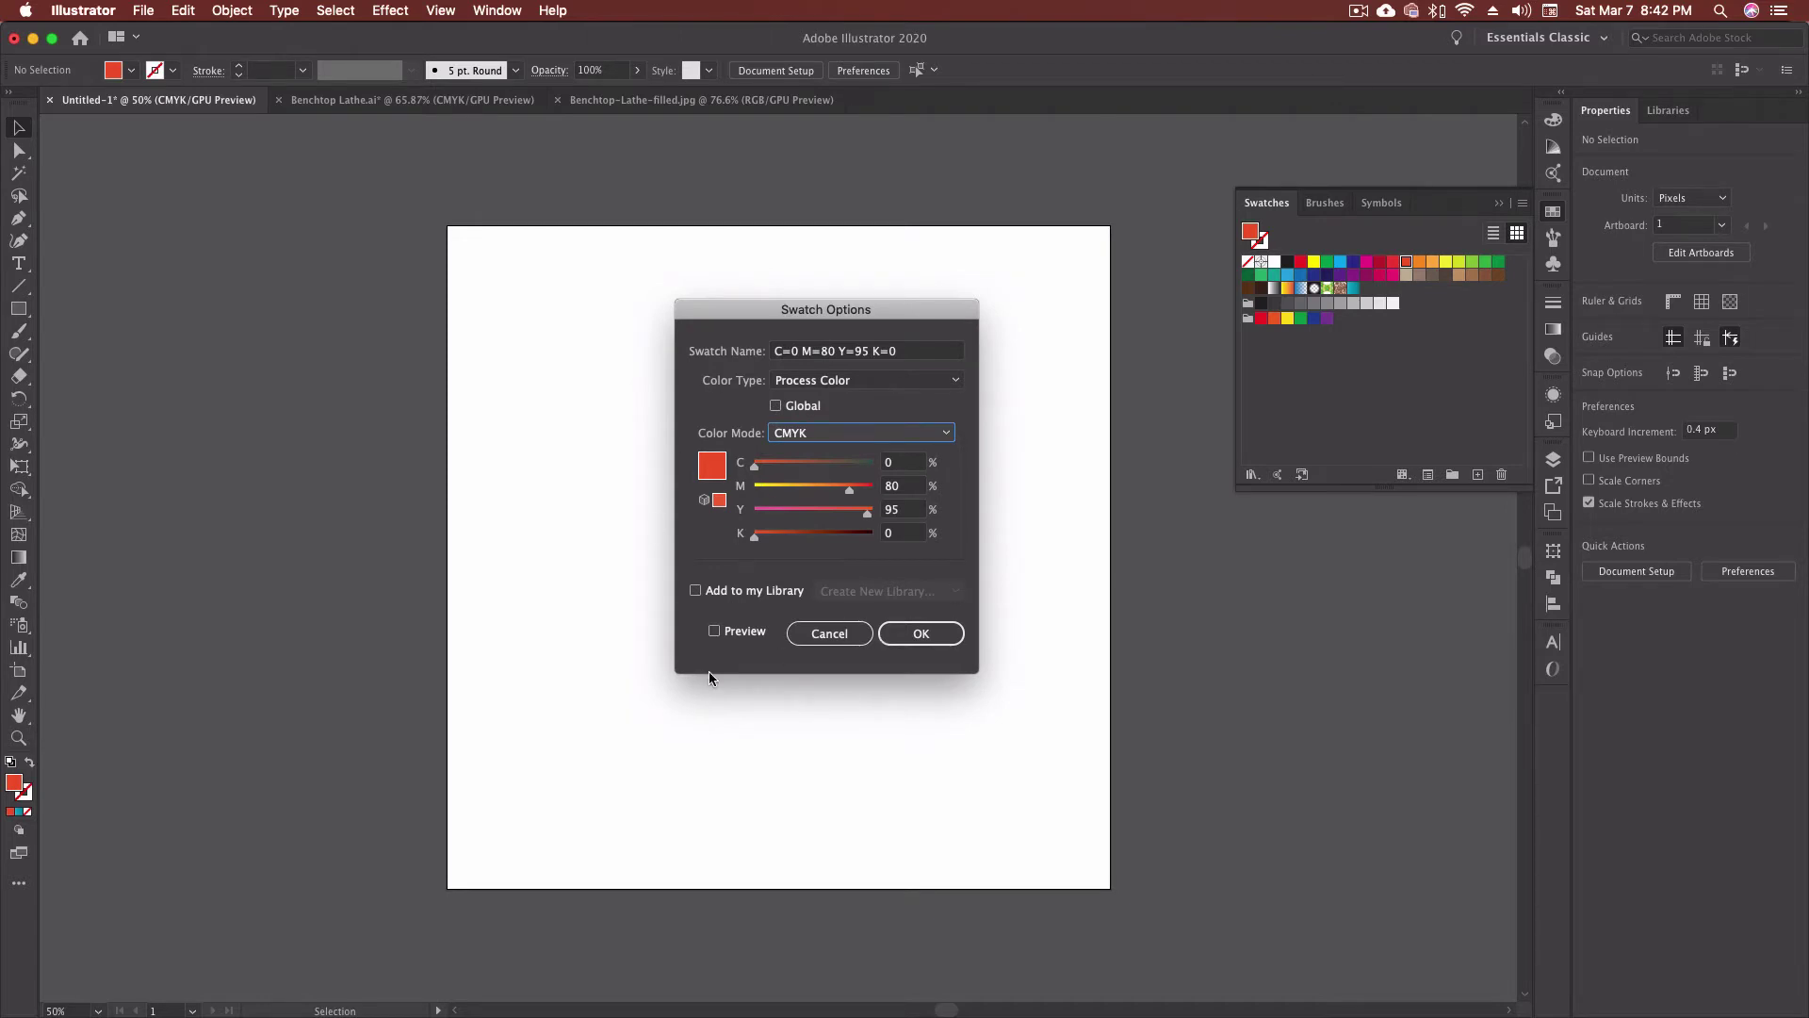
left_click(842, 635)
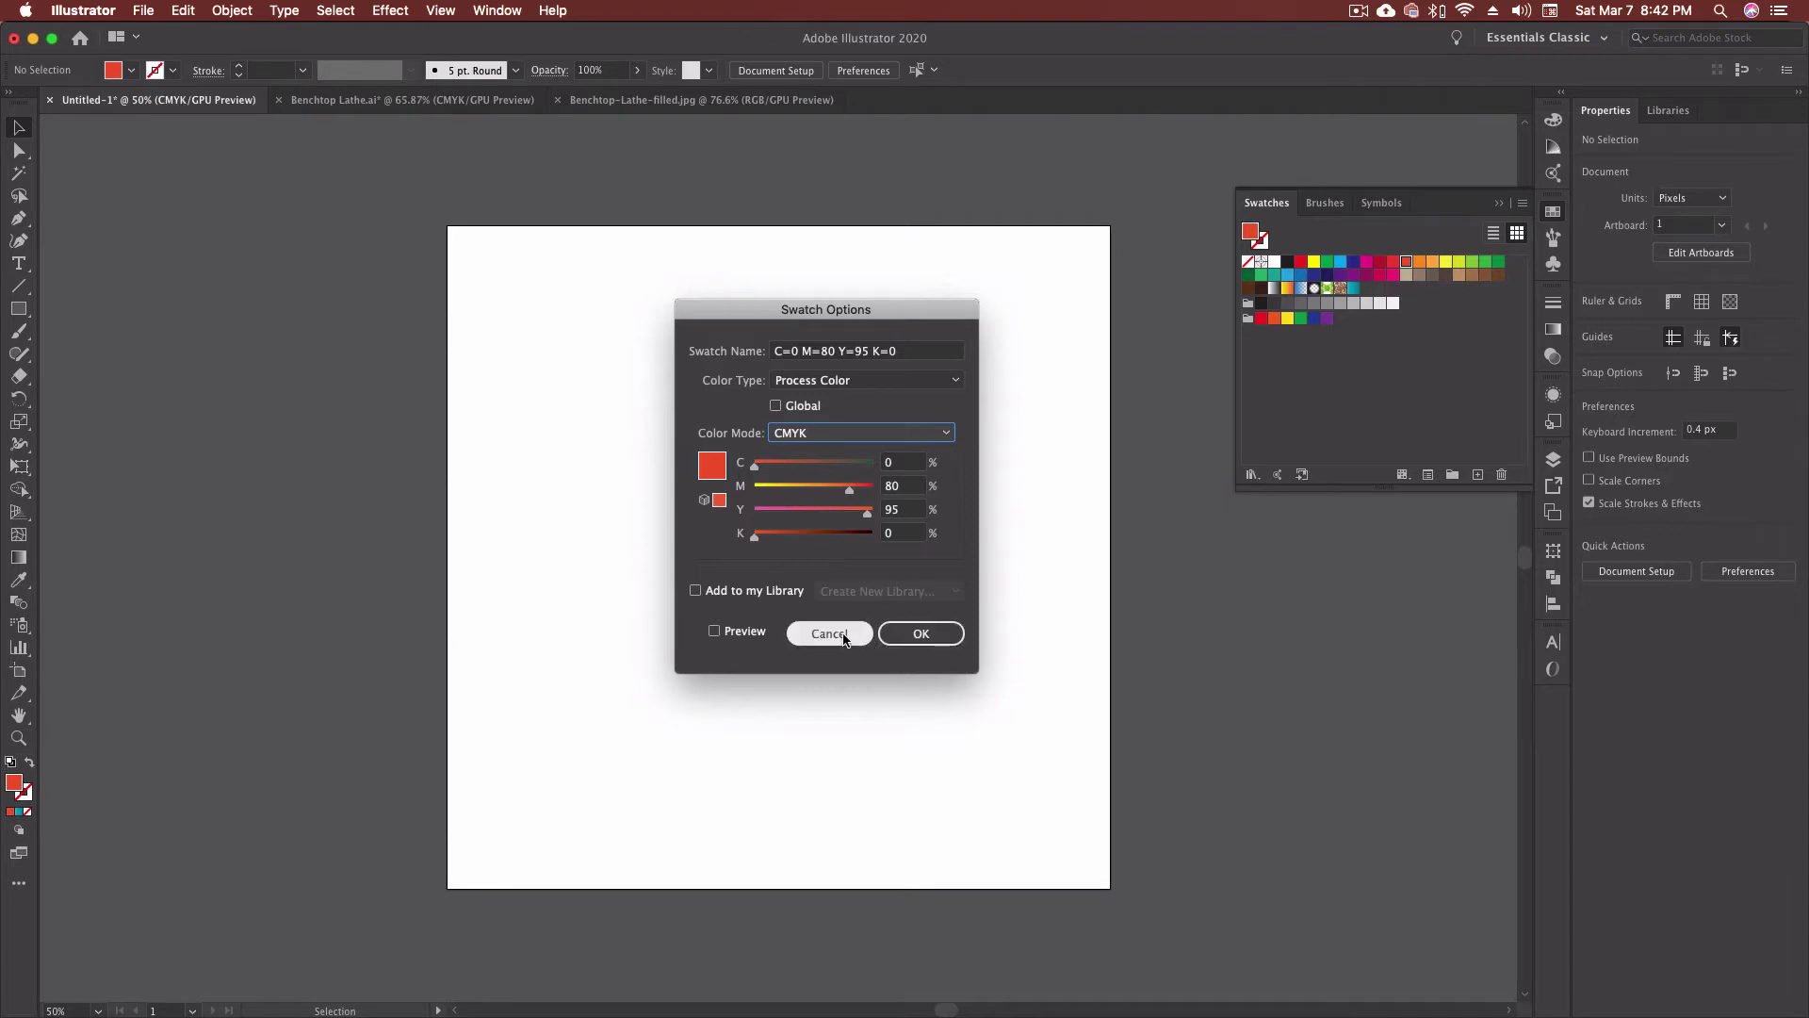
Step: Create a new empty colour group with a custom name and select it
left_click(1459, 408)
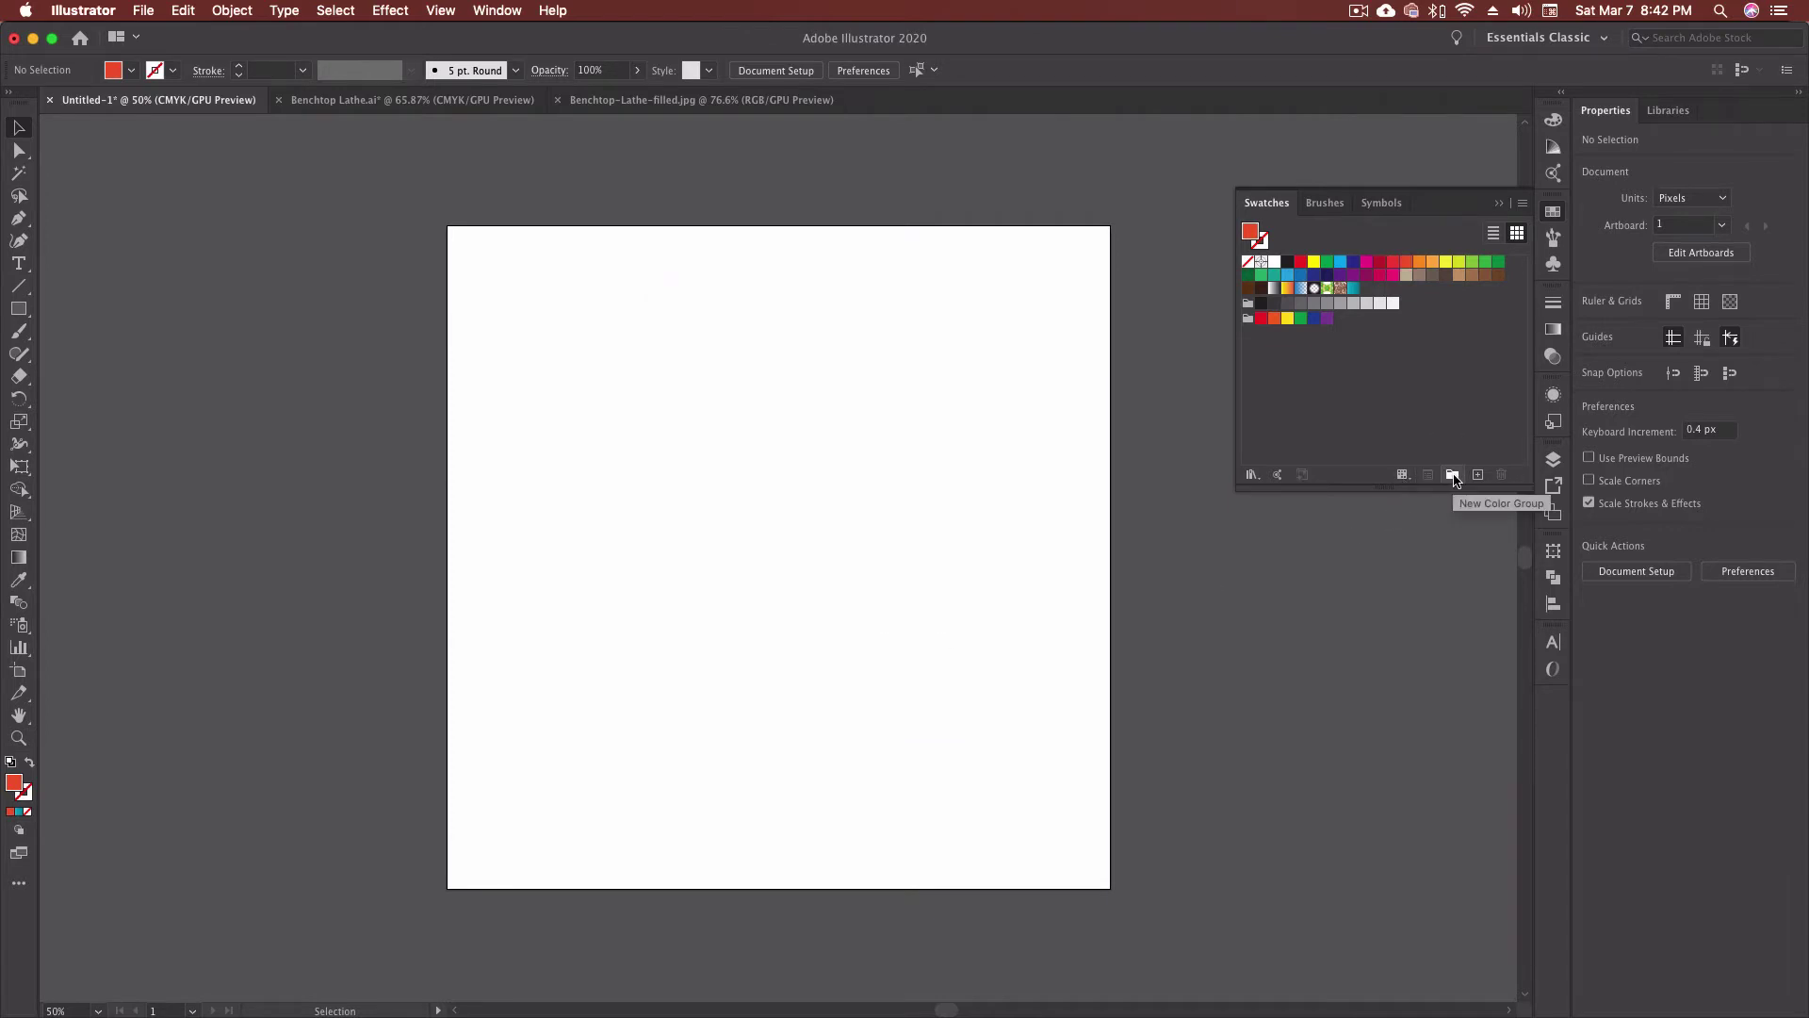
left_click(1454, 476)
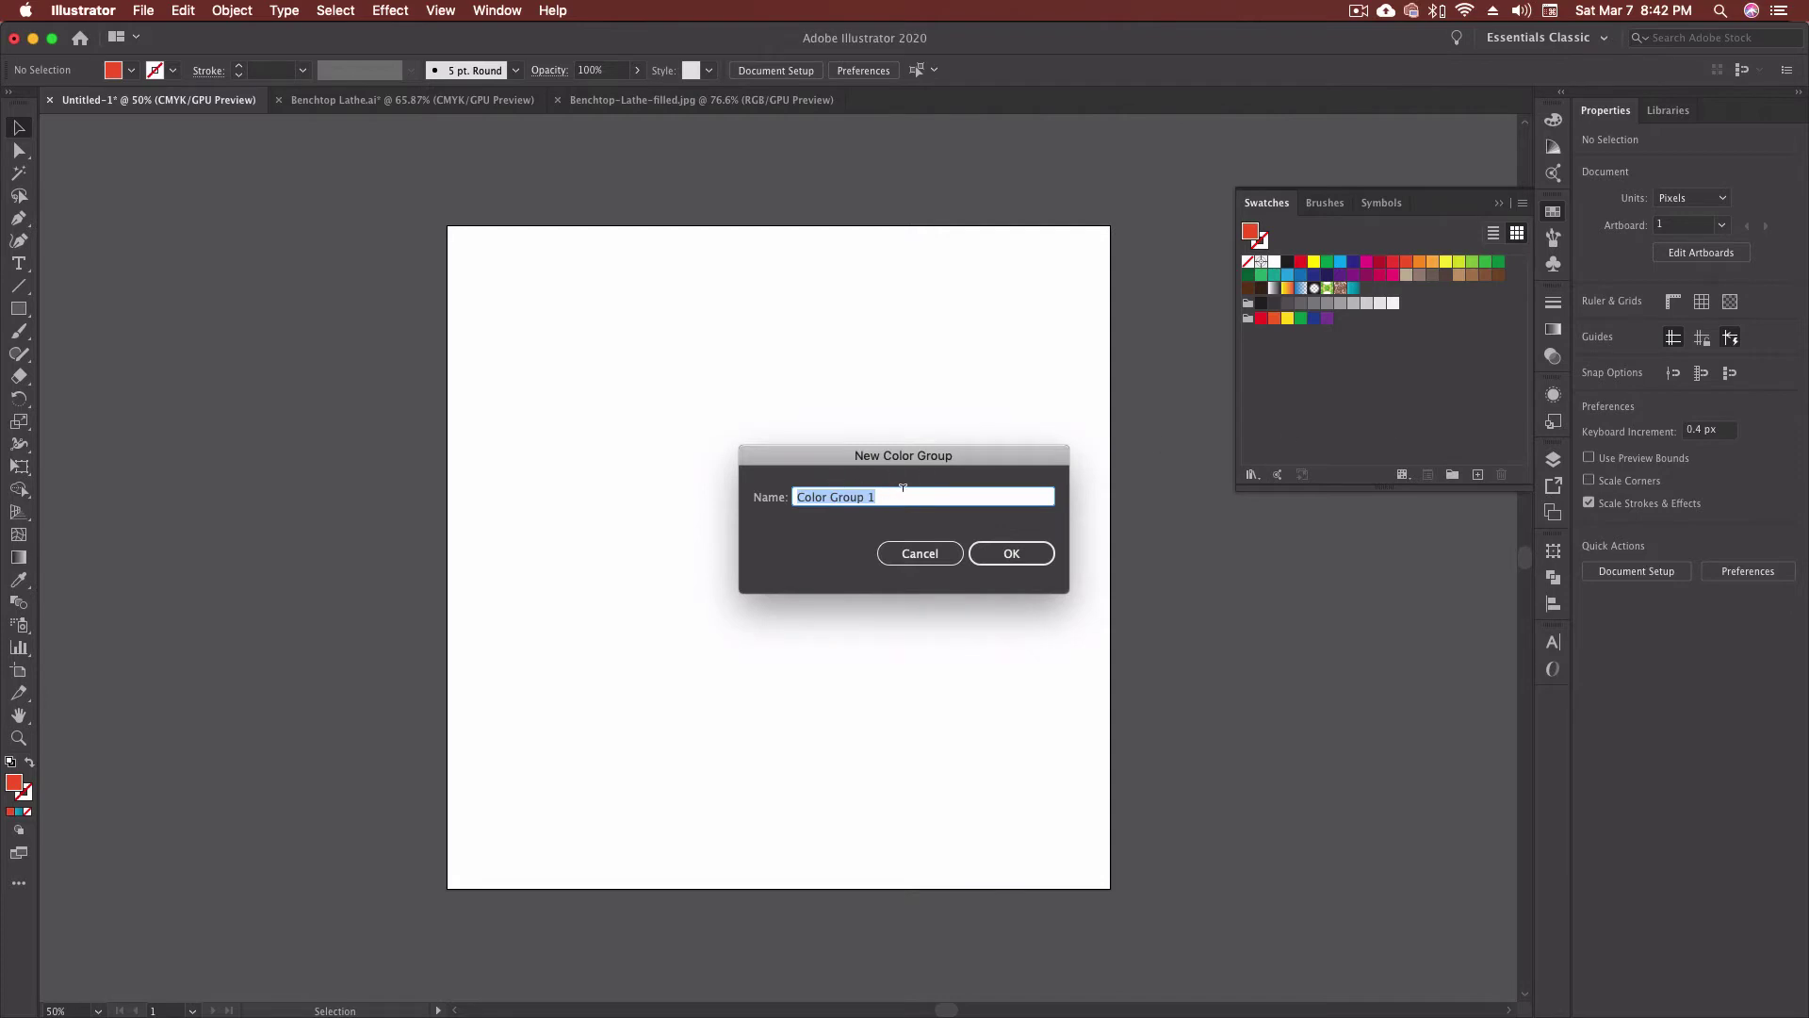
type("Mike's Amazing Colours")
left_click(1011, 553)
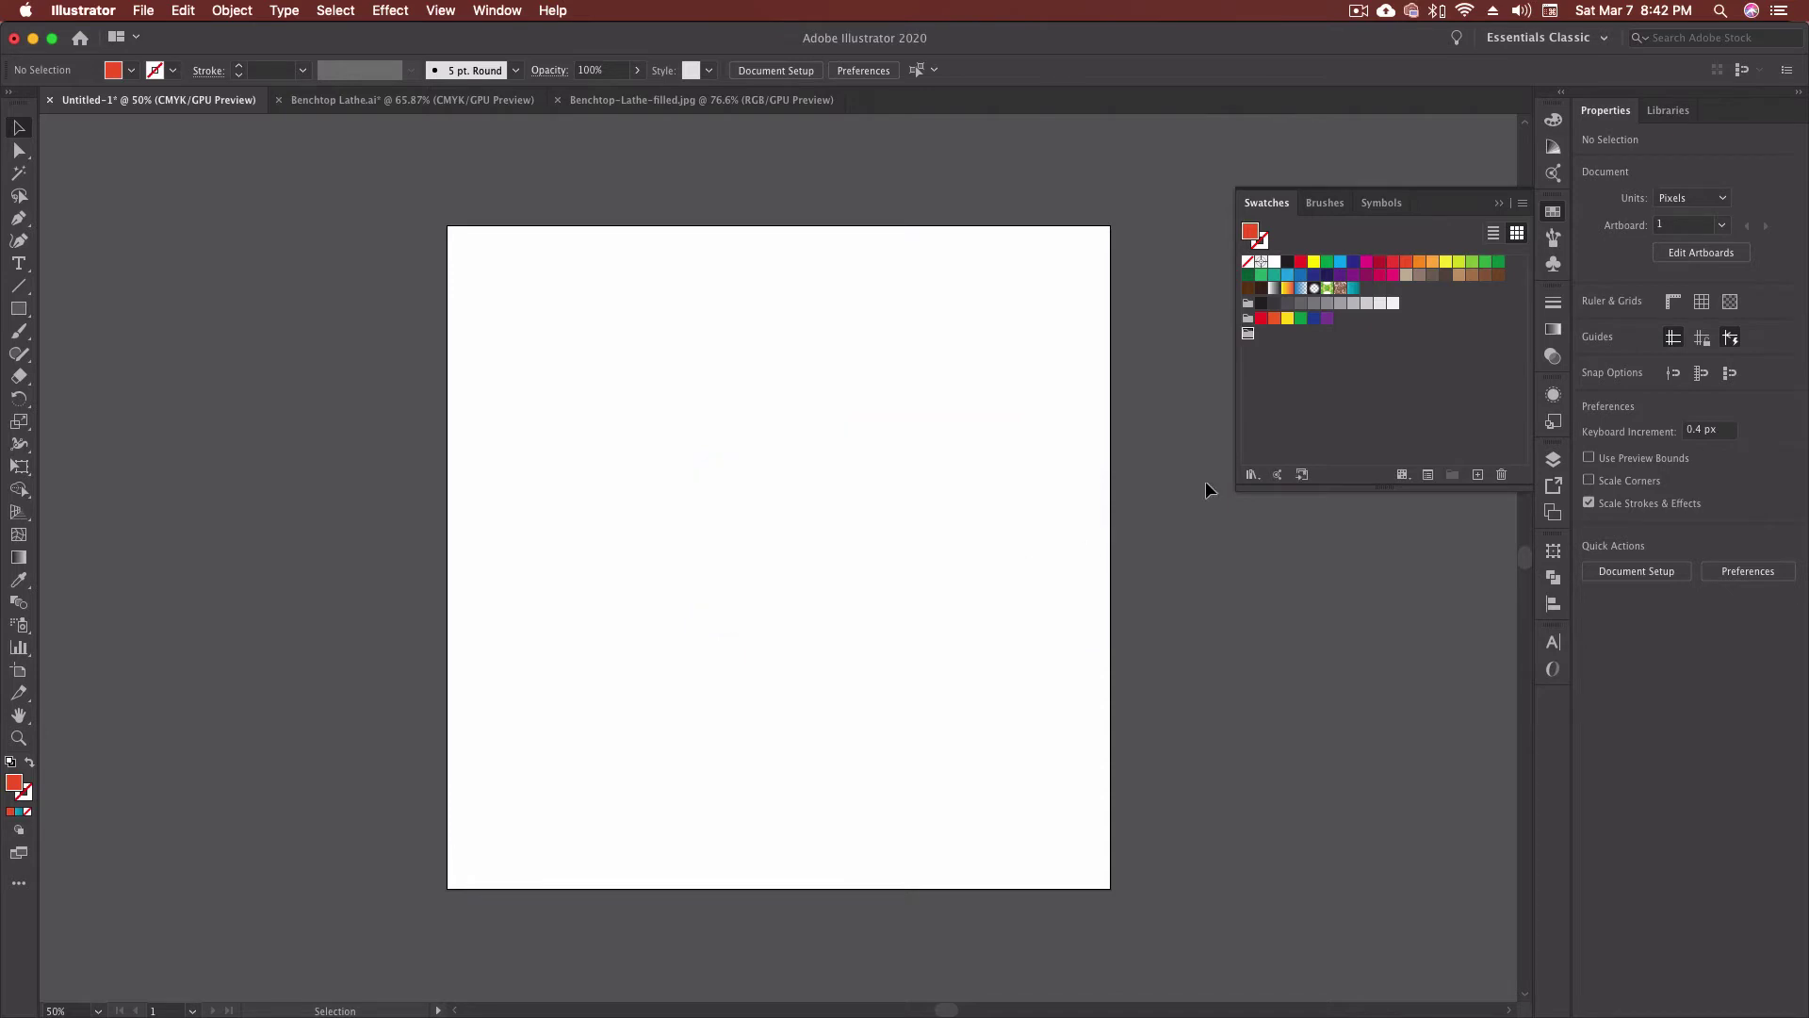
left_click(1248, 335)
Step: Drag the Brights group's yellow to pale yellow (C=1.11 M=0.24 Y=34.5) and save the group
left_click(1271, 351)
double_click(1248, 320)
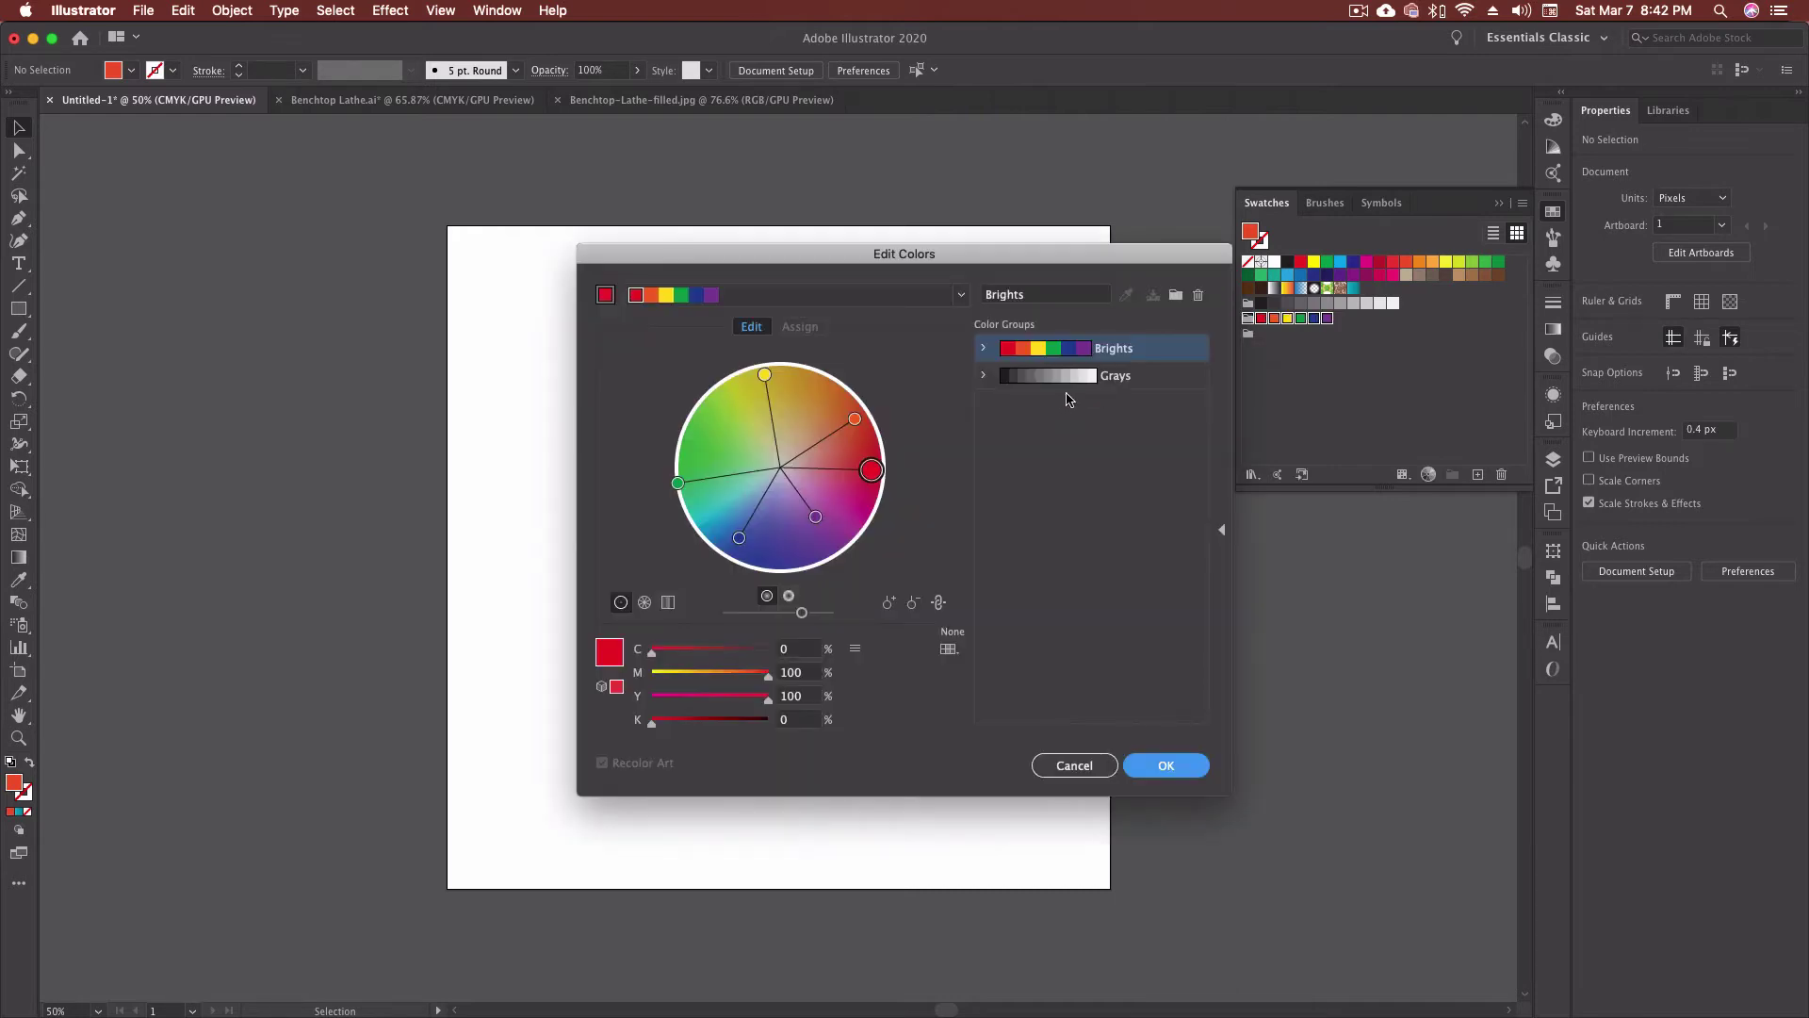
left_click_drag(1084, 260, 1006, 254)
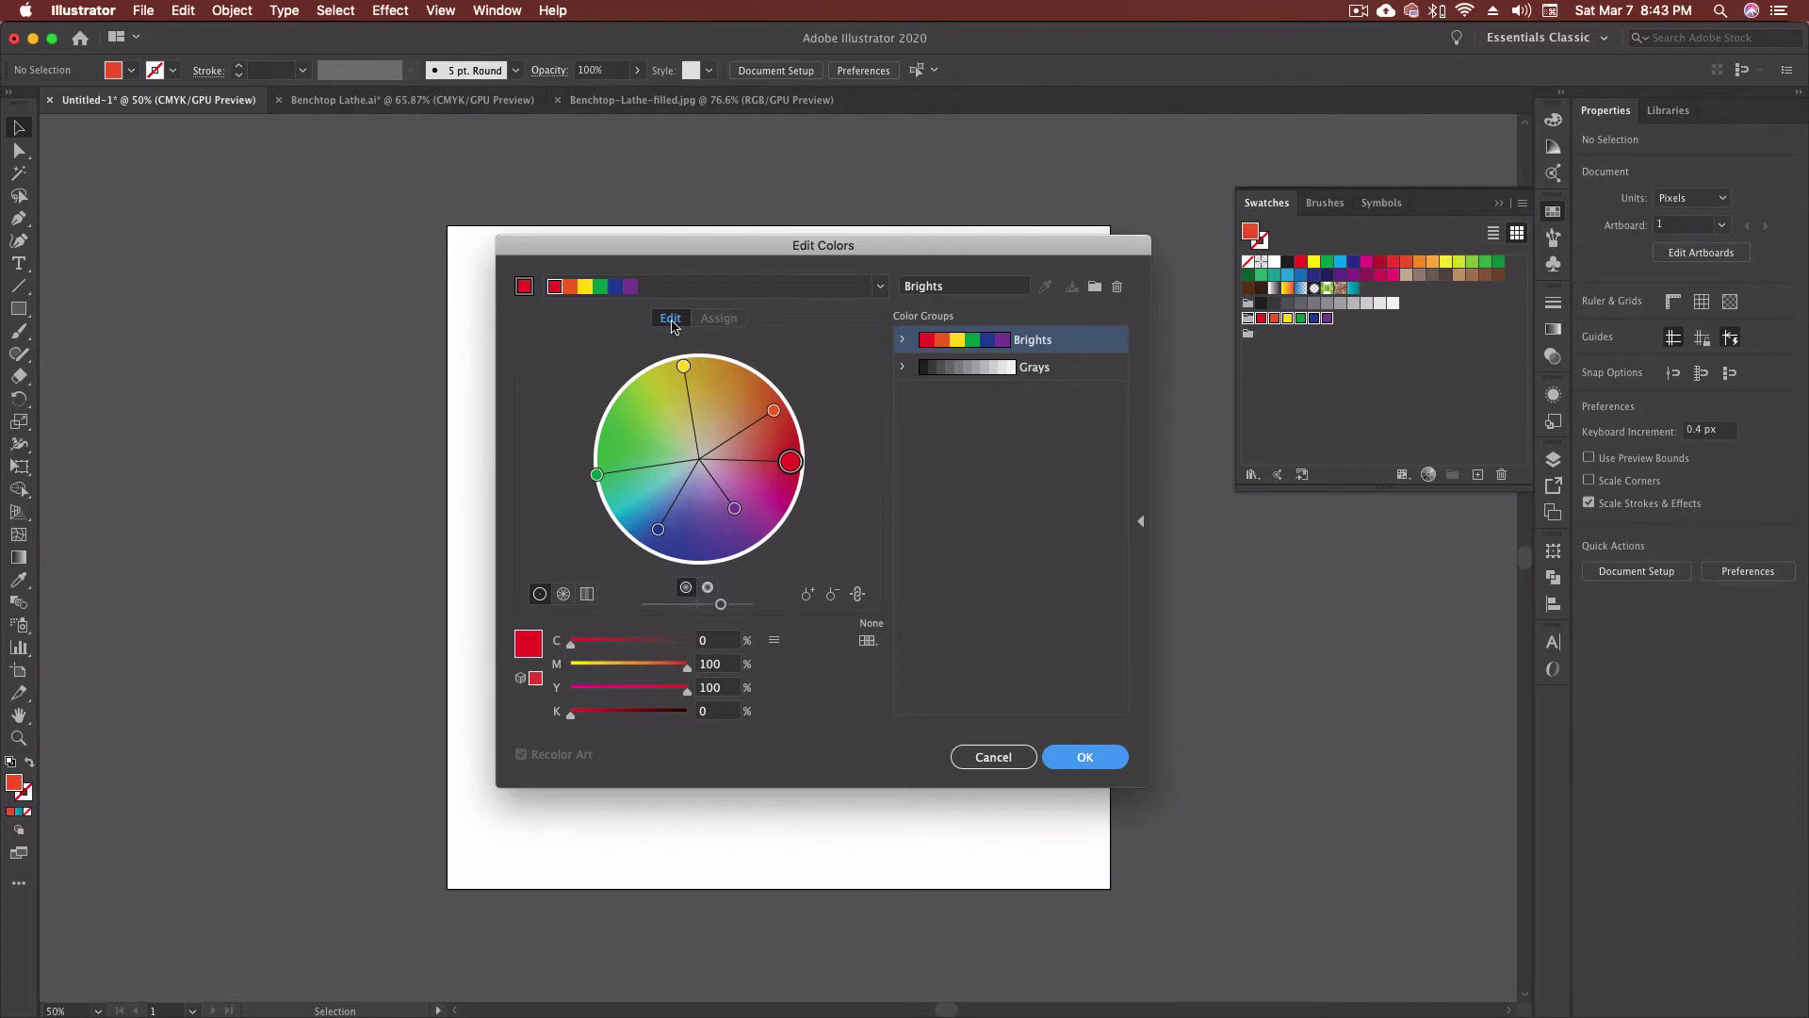
left_click_drag(683, 366, 694, 432)
left_click(1080, 754)
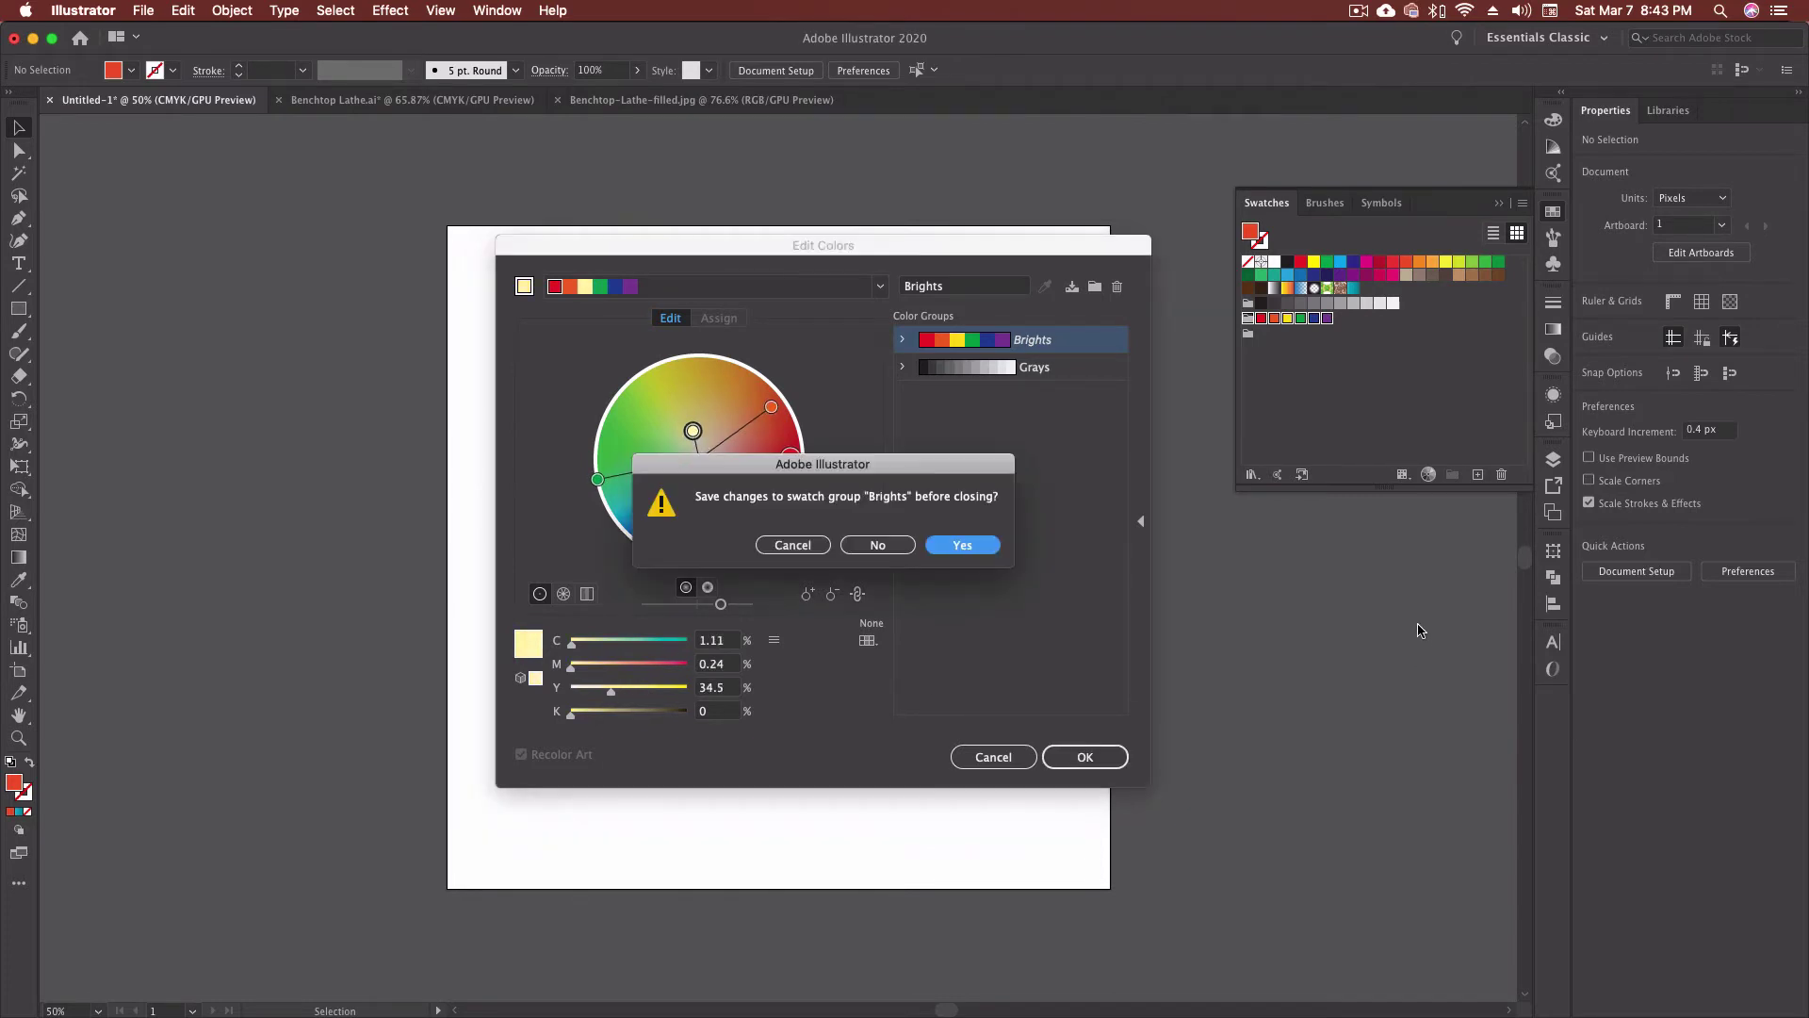
left_click(977, 547)
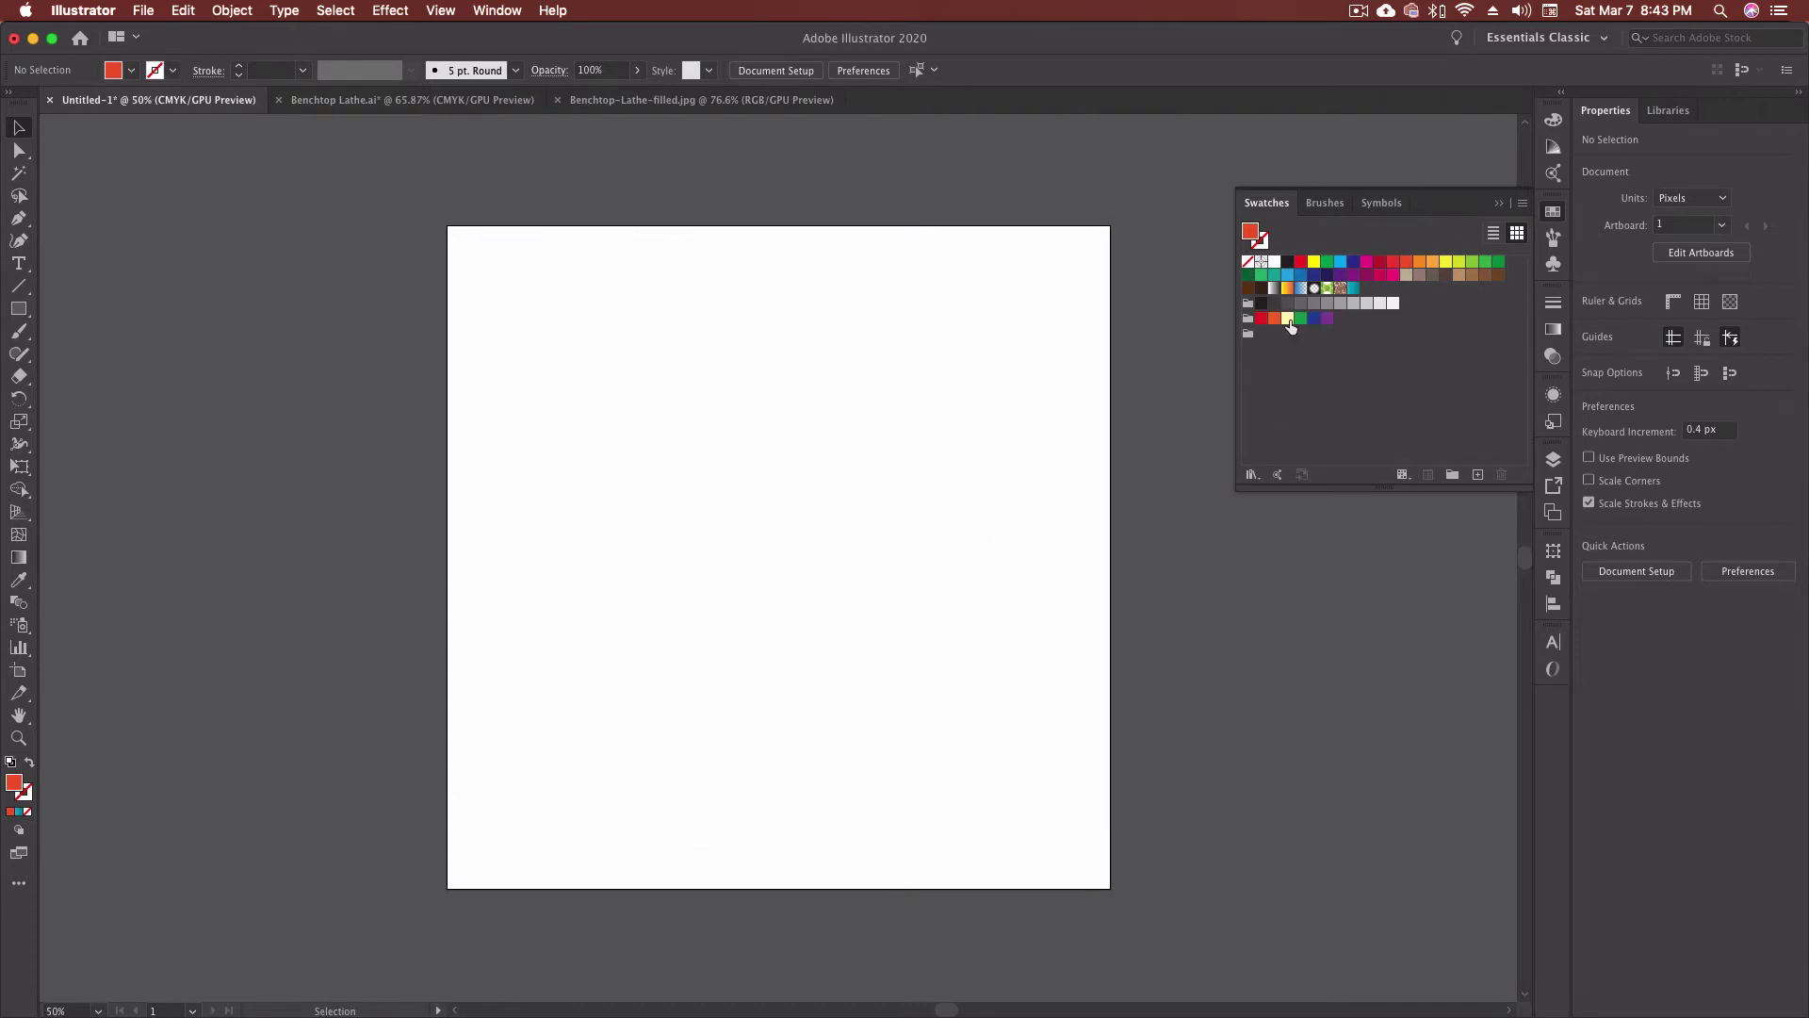
Step: Add a new red swatch to the empty custom colour group
left_click(1247, 320)
left_click(1384, 348)
left_click(1248, 334)
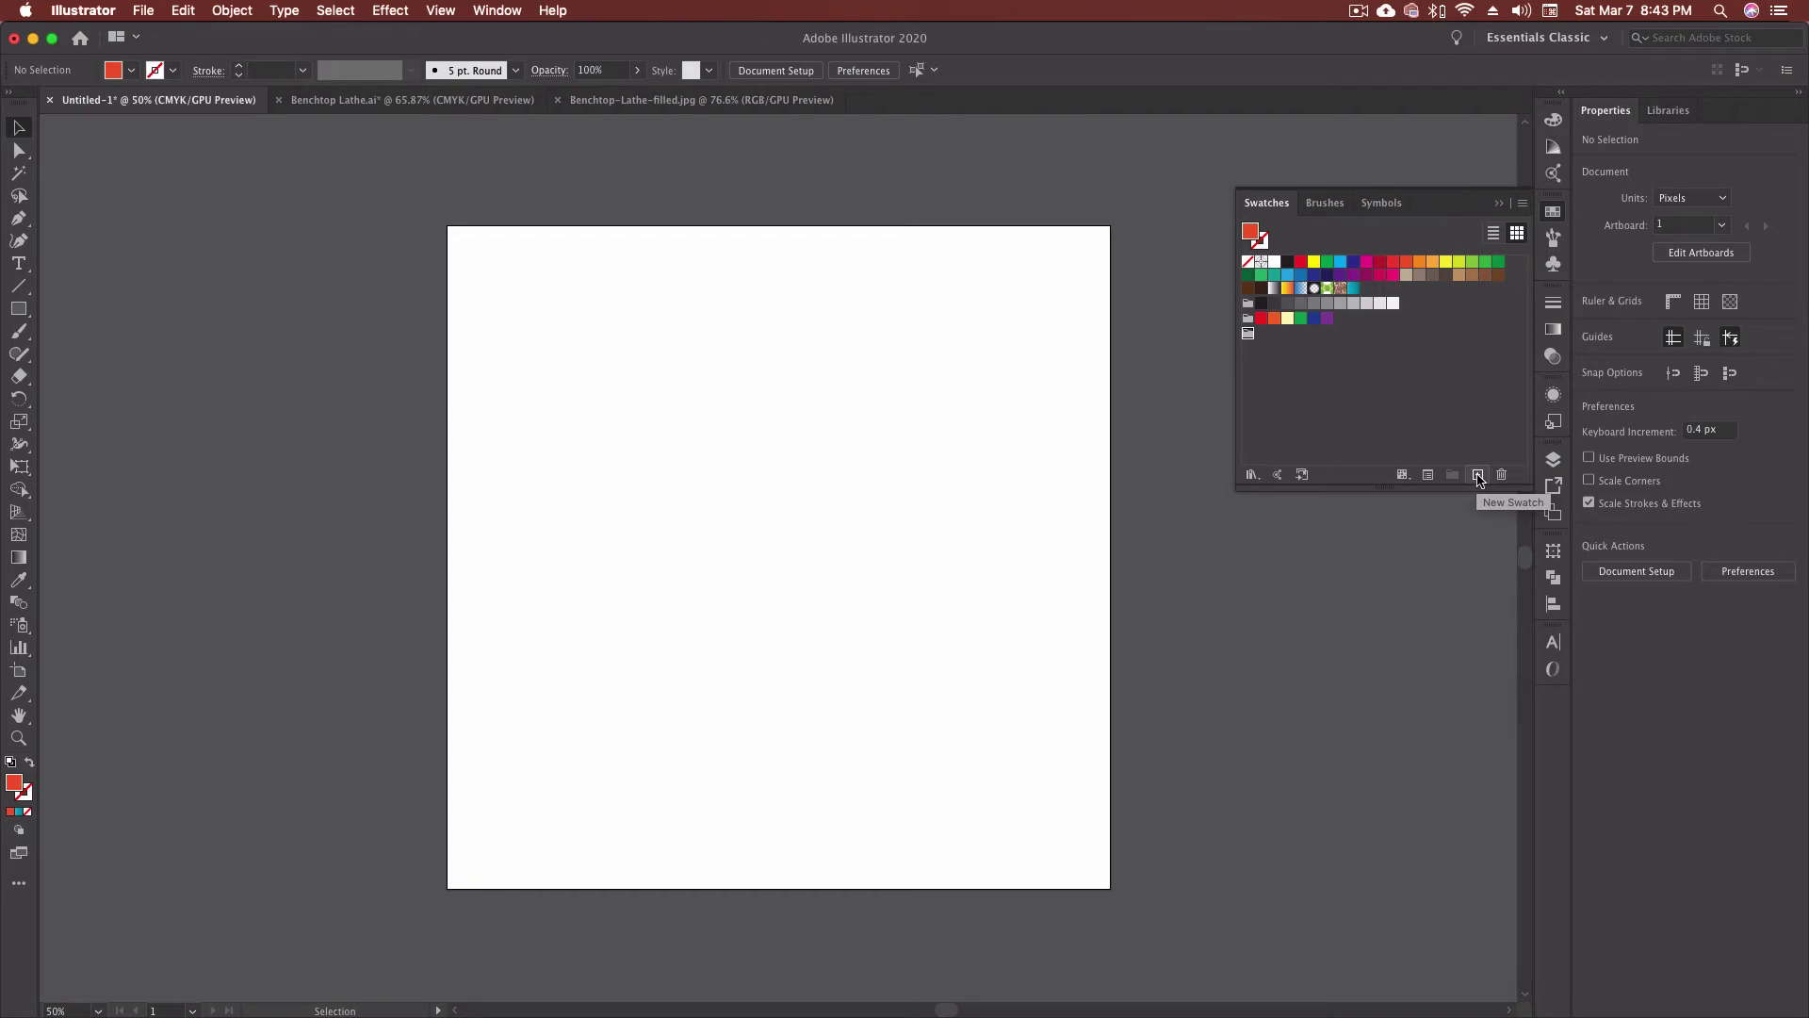
left_click(1477, 476)
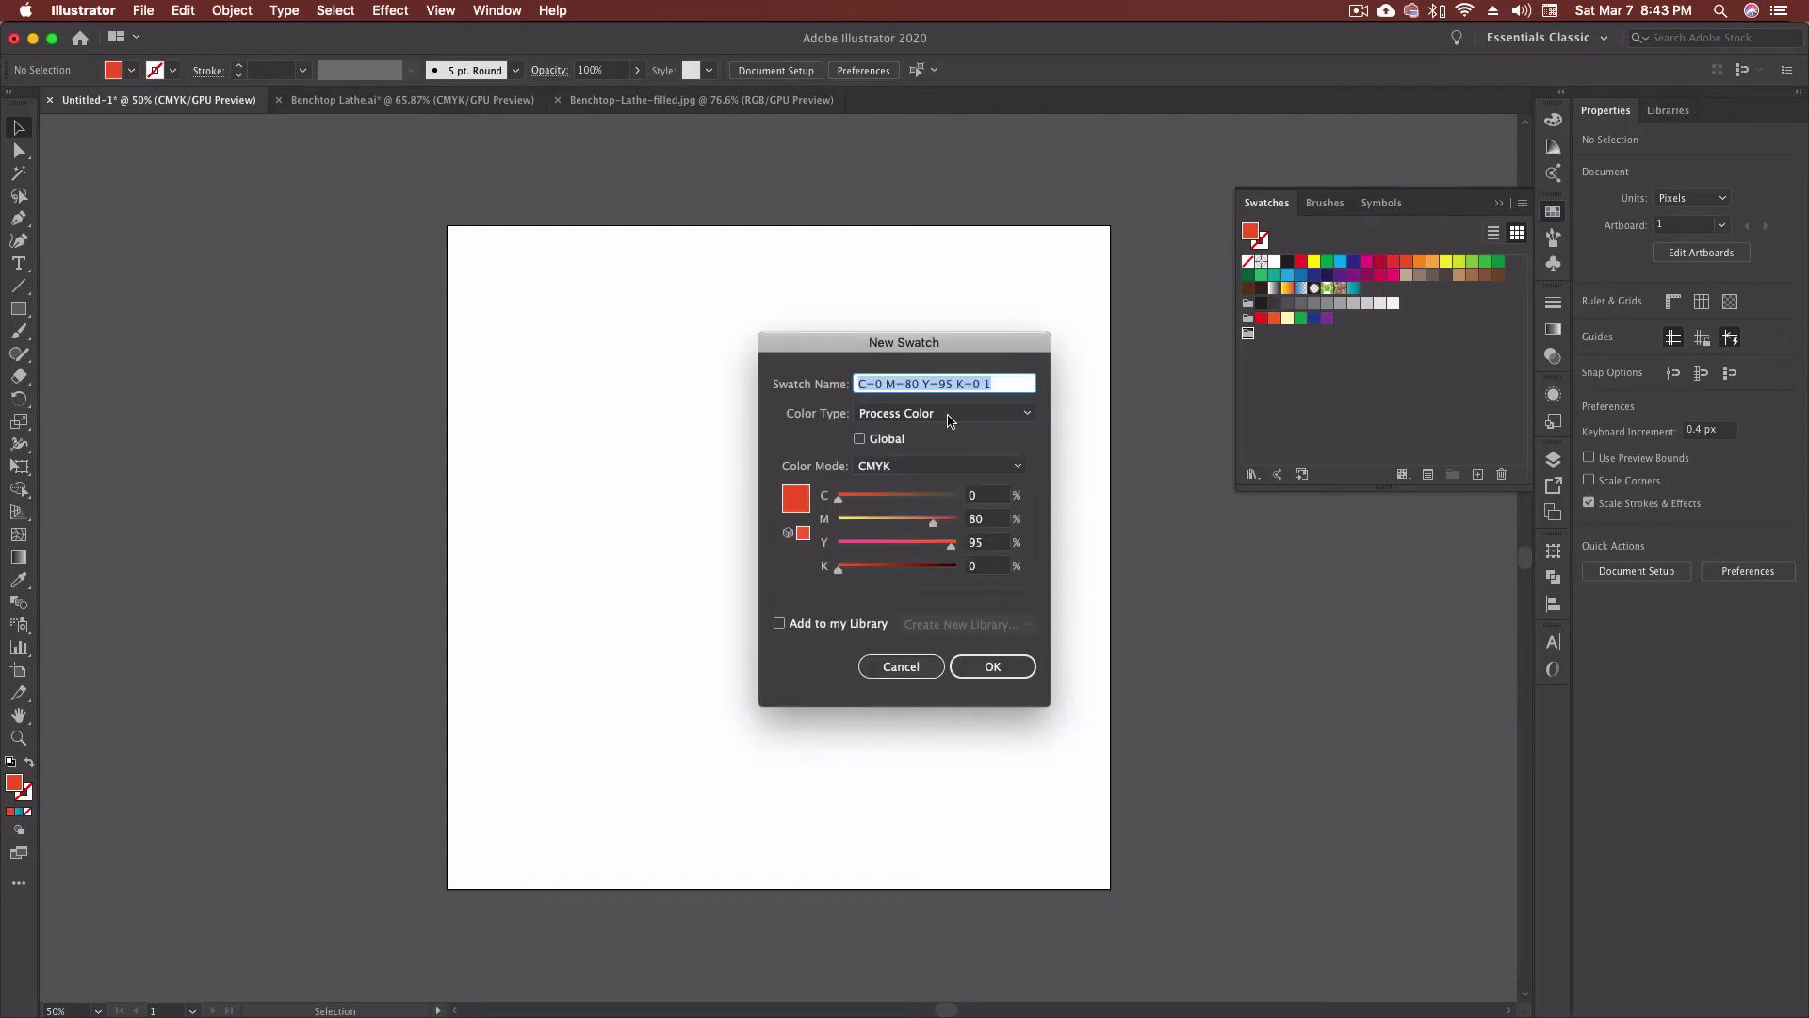
left_click(994, 666)
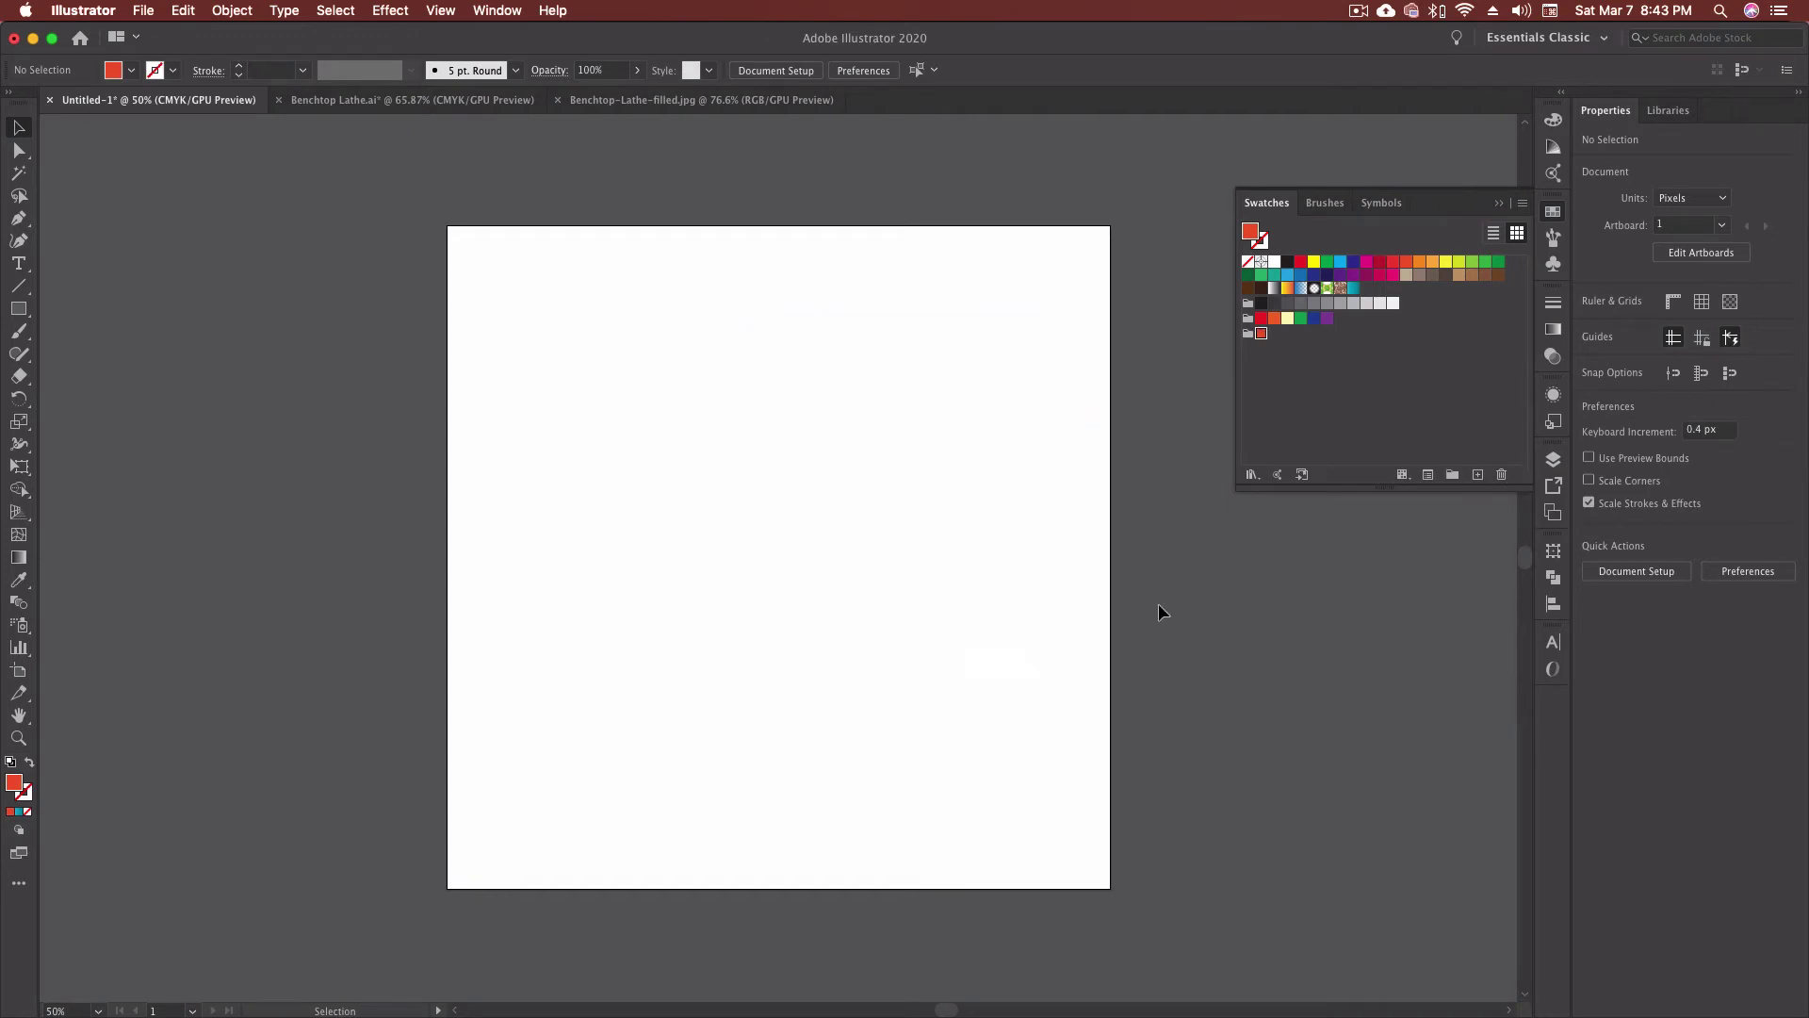
Step: Delete the custom colour group along with its red swatch and clear the selection
left_click(1251, 335)
left_click(1261, 336)
left_click(1247, 334)
left_click(1502, 476)
left_click(973, 554)
left_click(1385, 386)
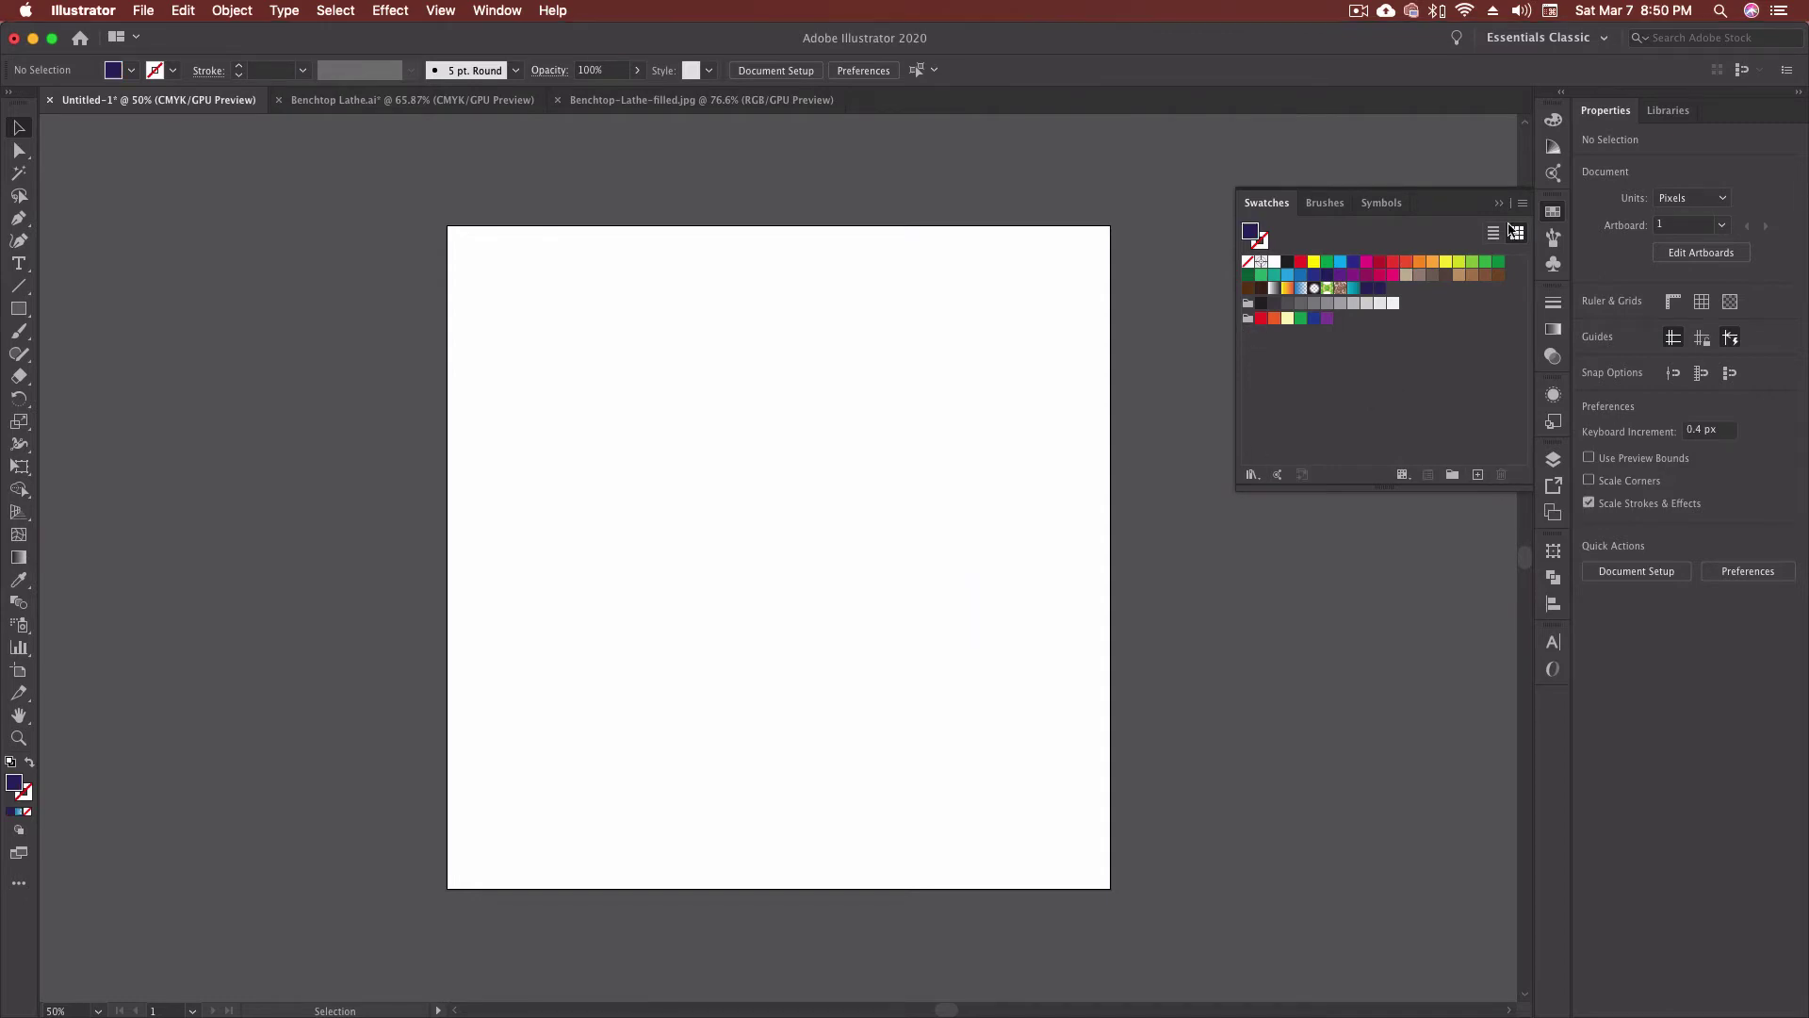
left_click(1523, 203)
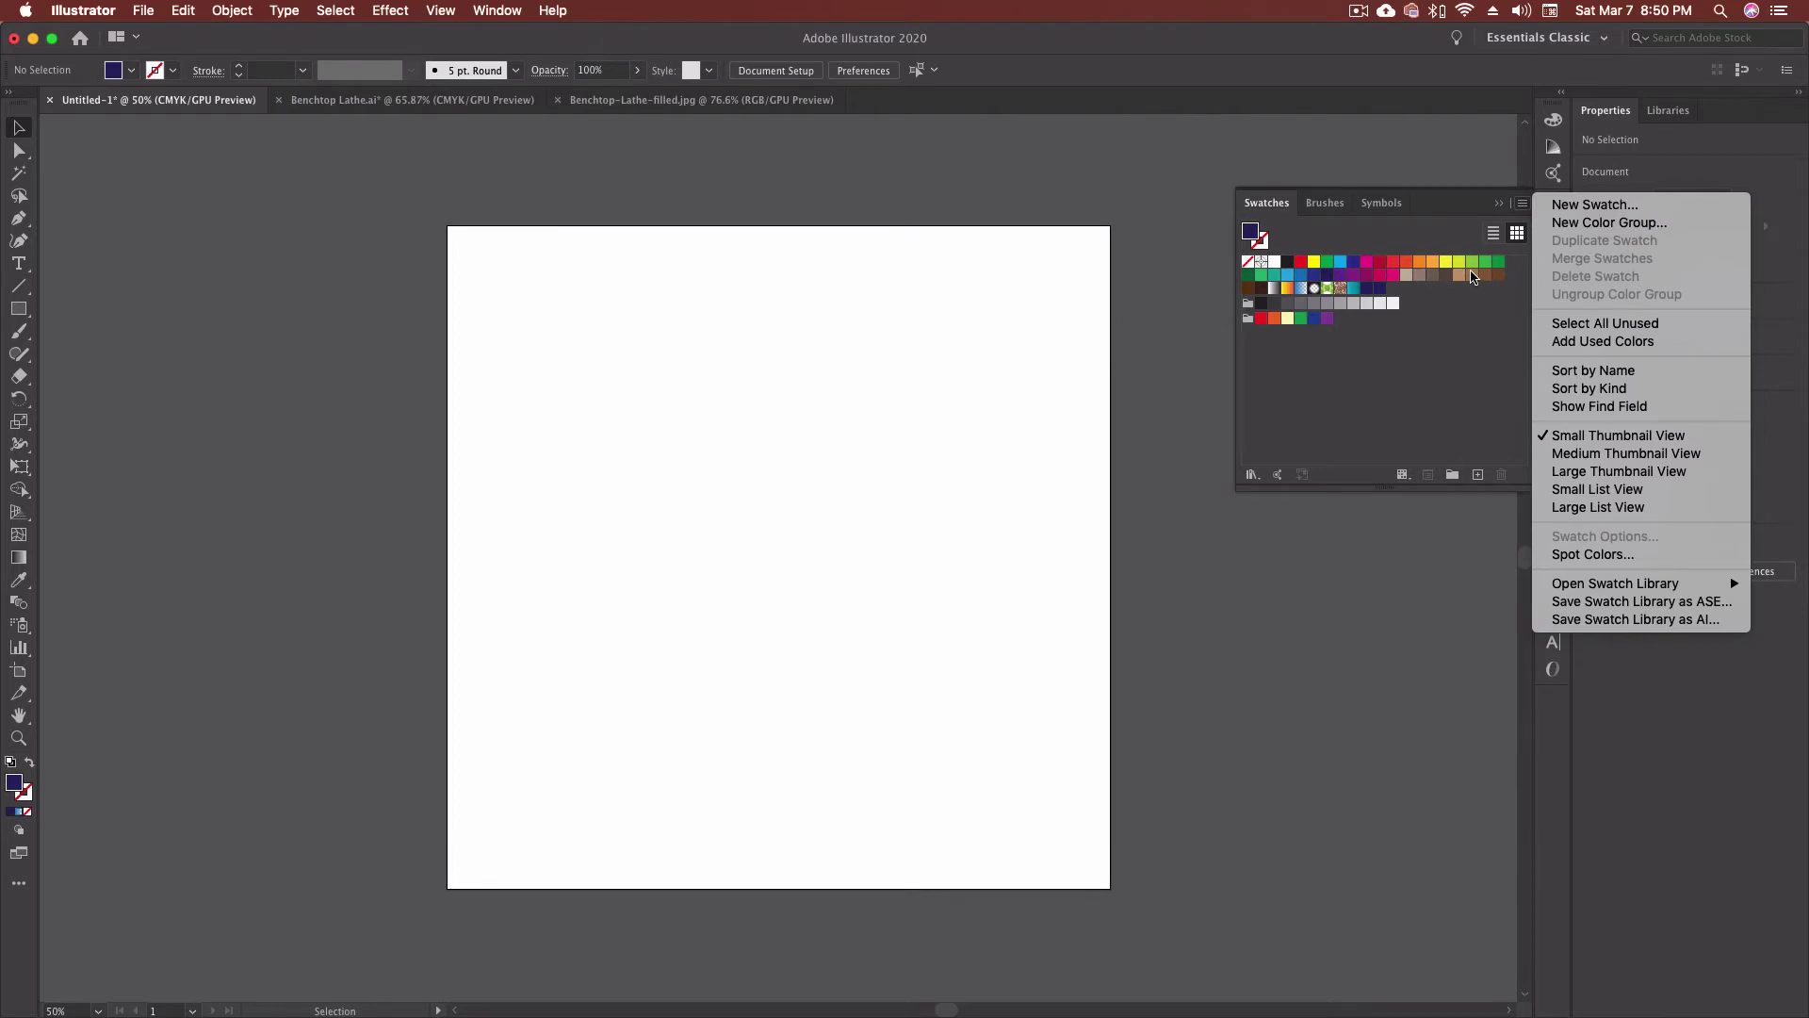
Step: Dismiss the Swatches menu and switch to the Benchtop Lathe.ai document
left_click(1474, 277)
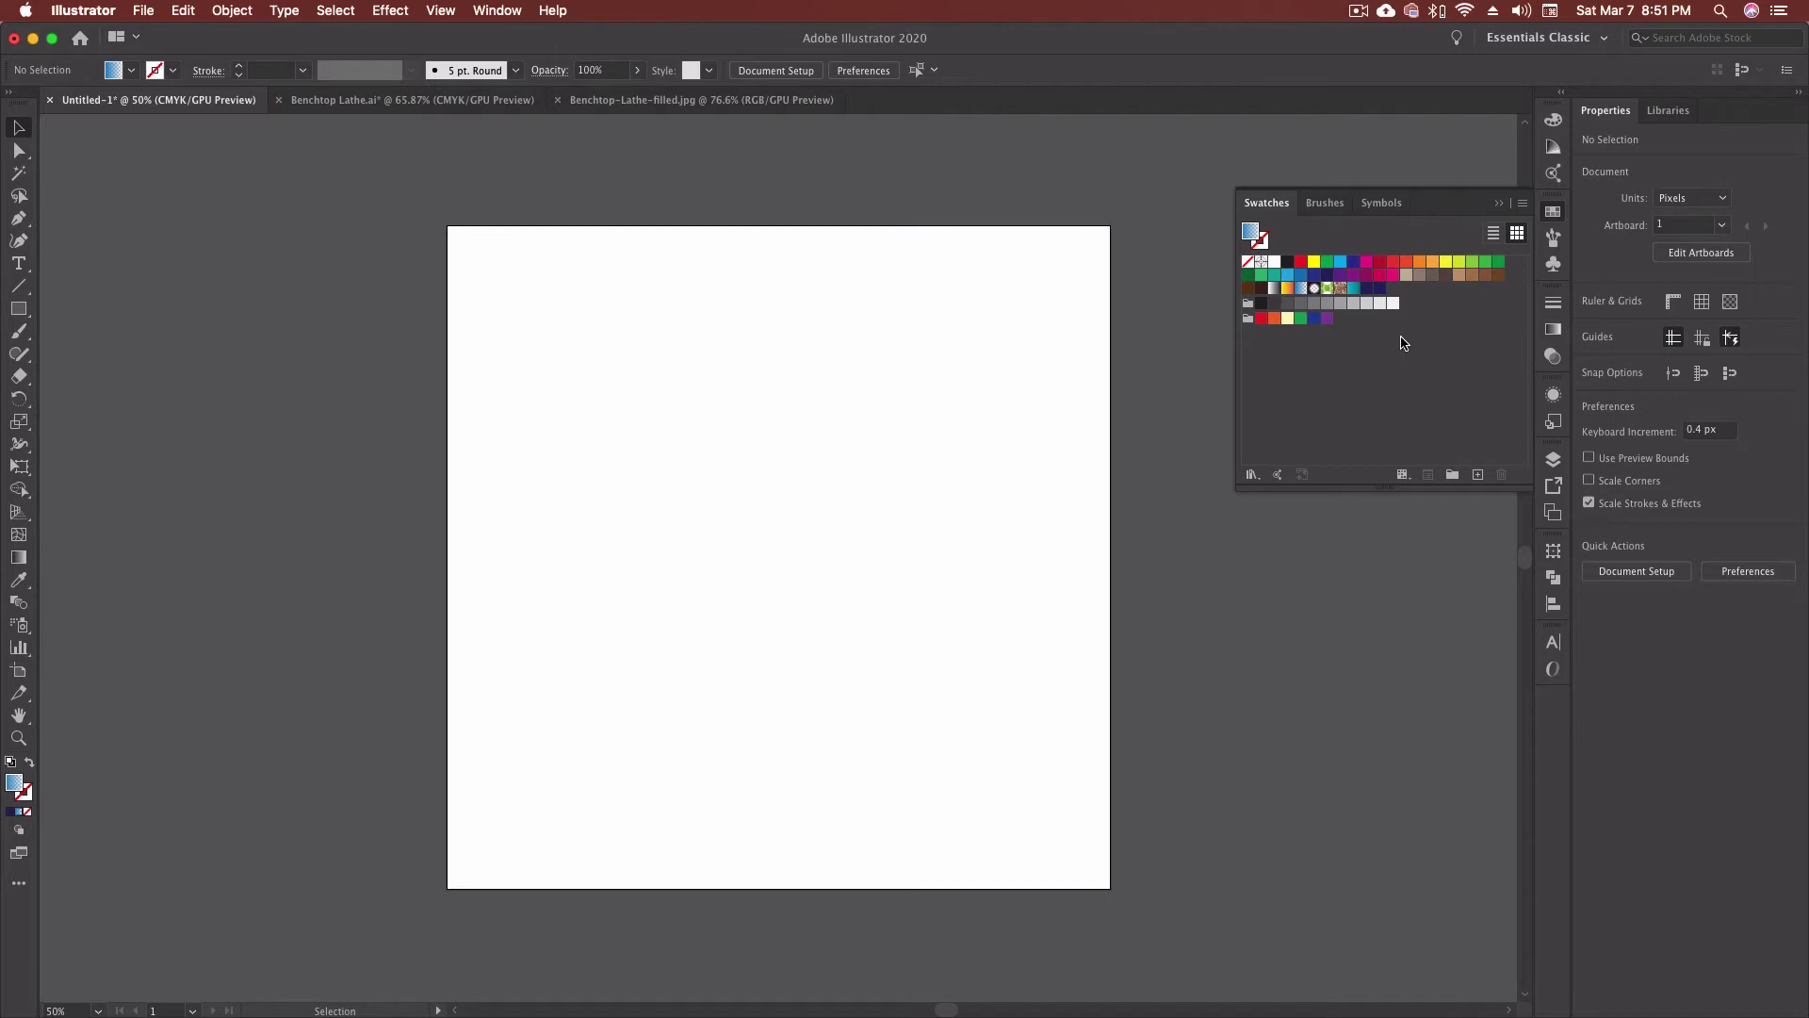
left_click(476, 103)
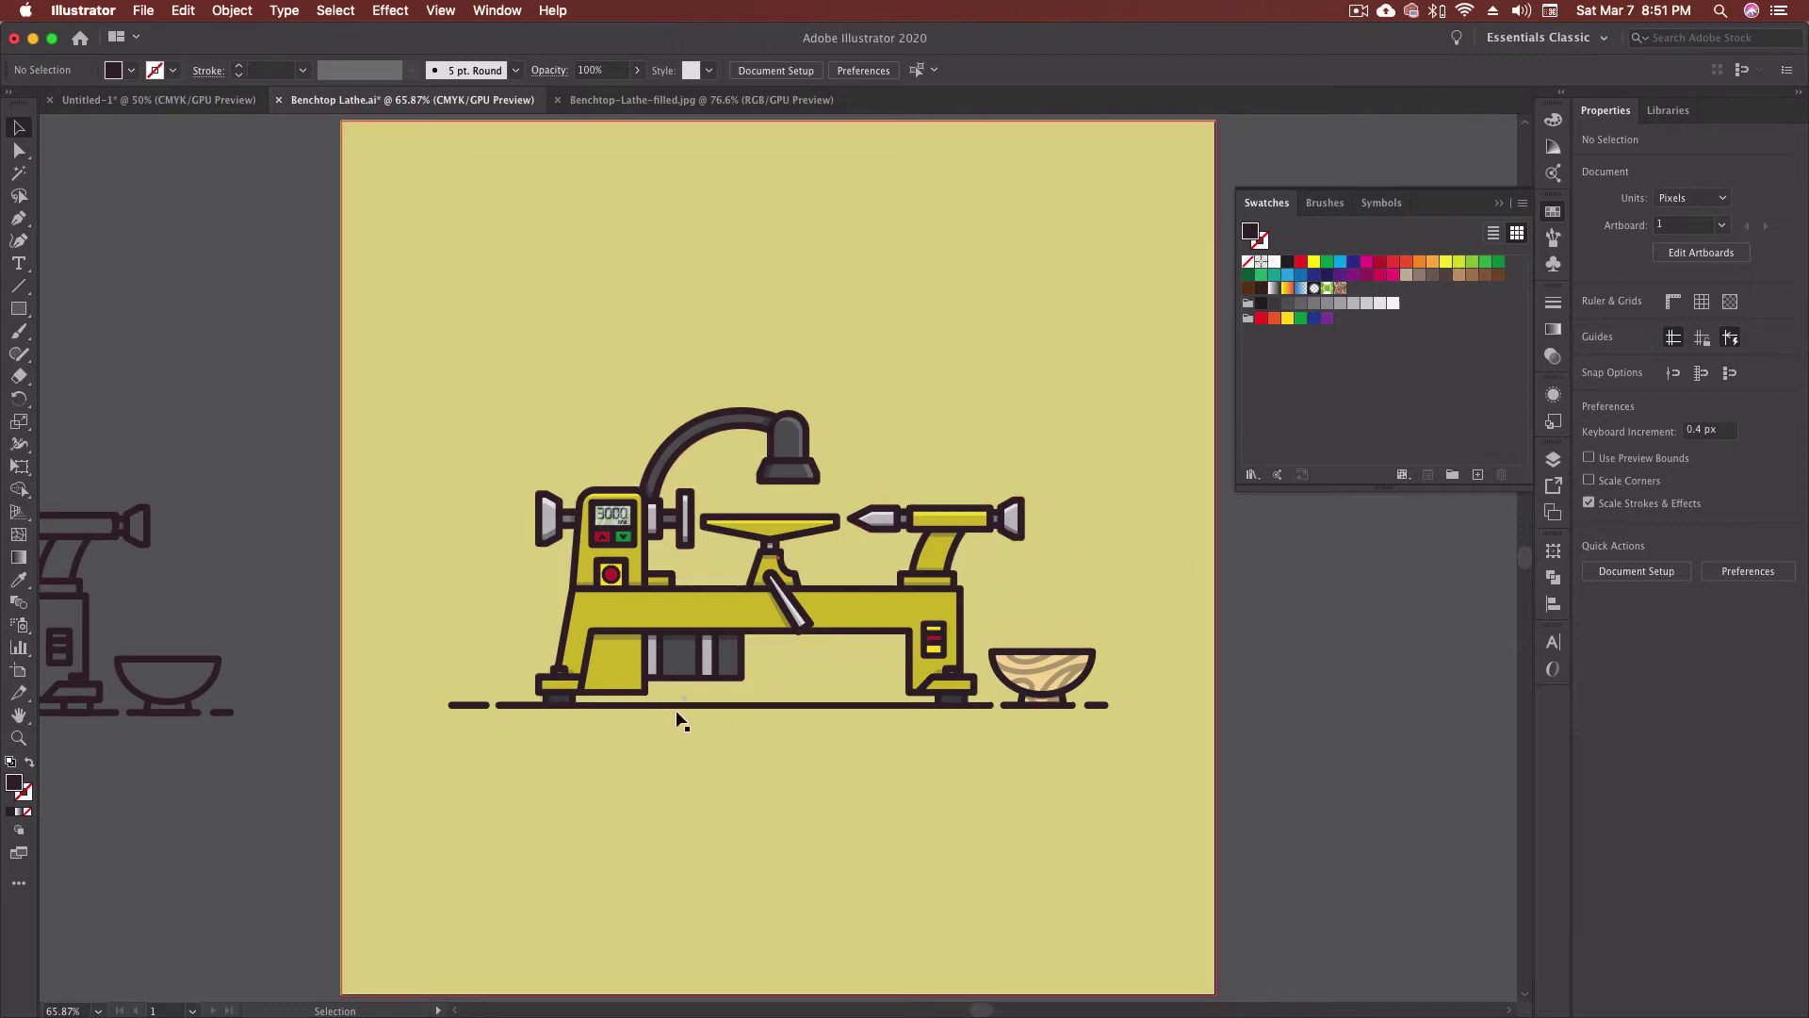
Step: Select one small path, then all the lathe artwork on the artboard with Cmd+A
left_click_drag(678, 719, 739, 707)
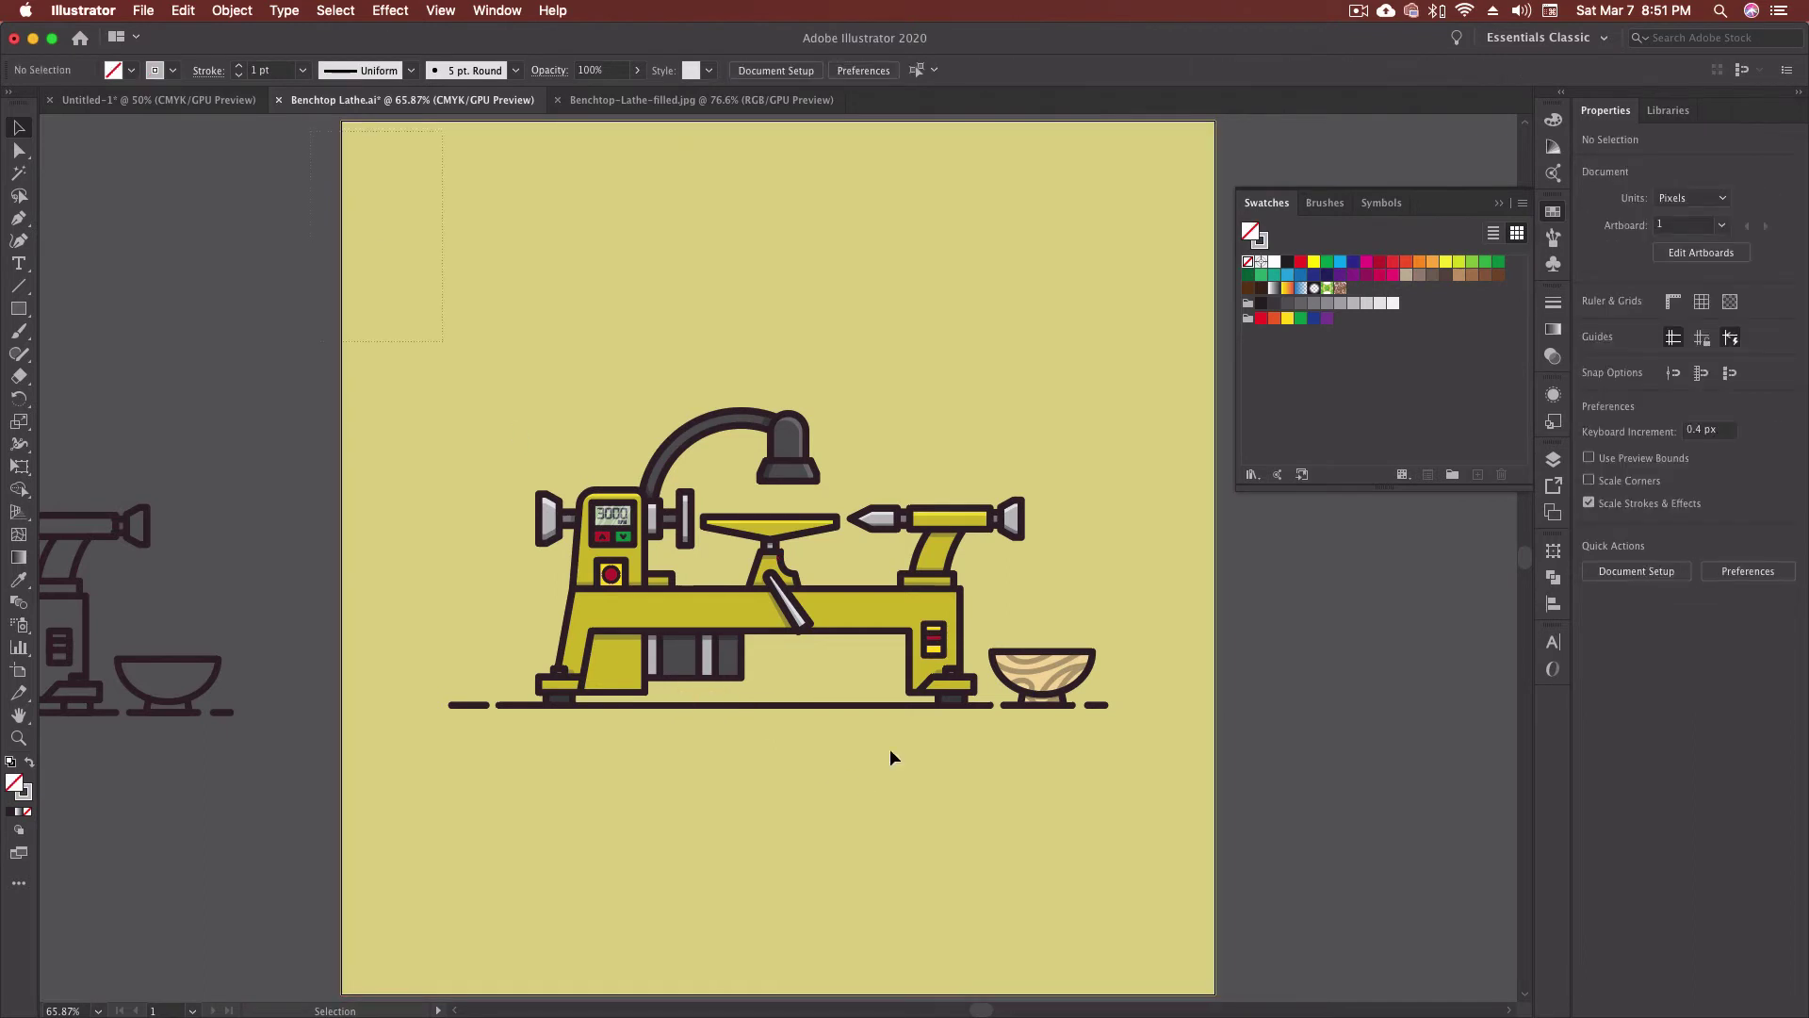
key("super+a")
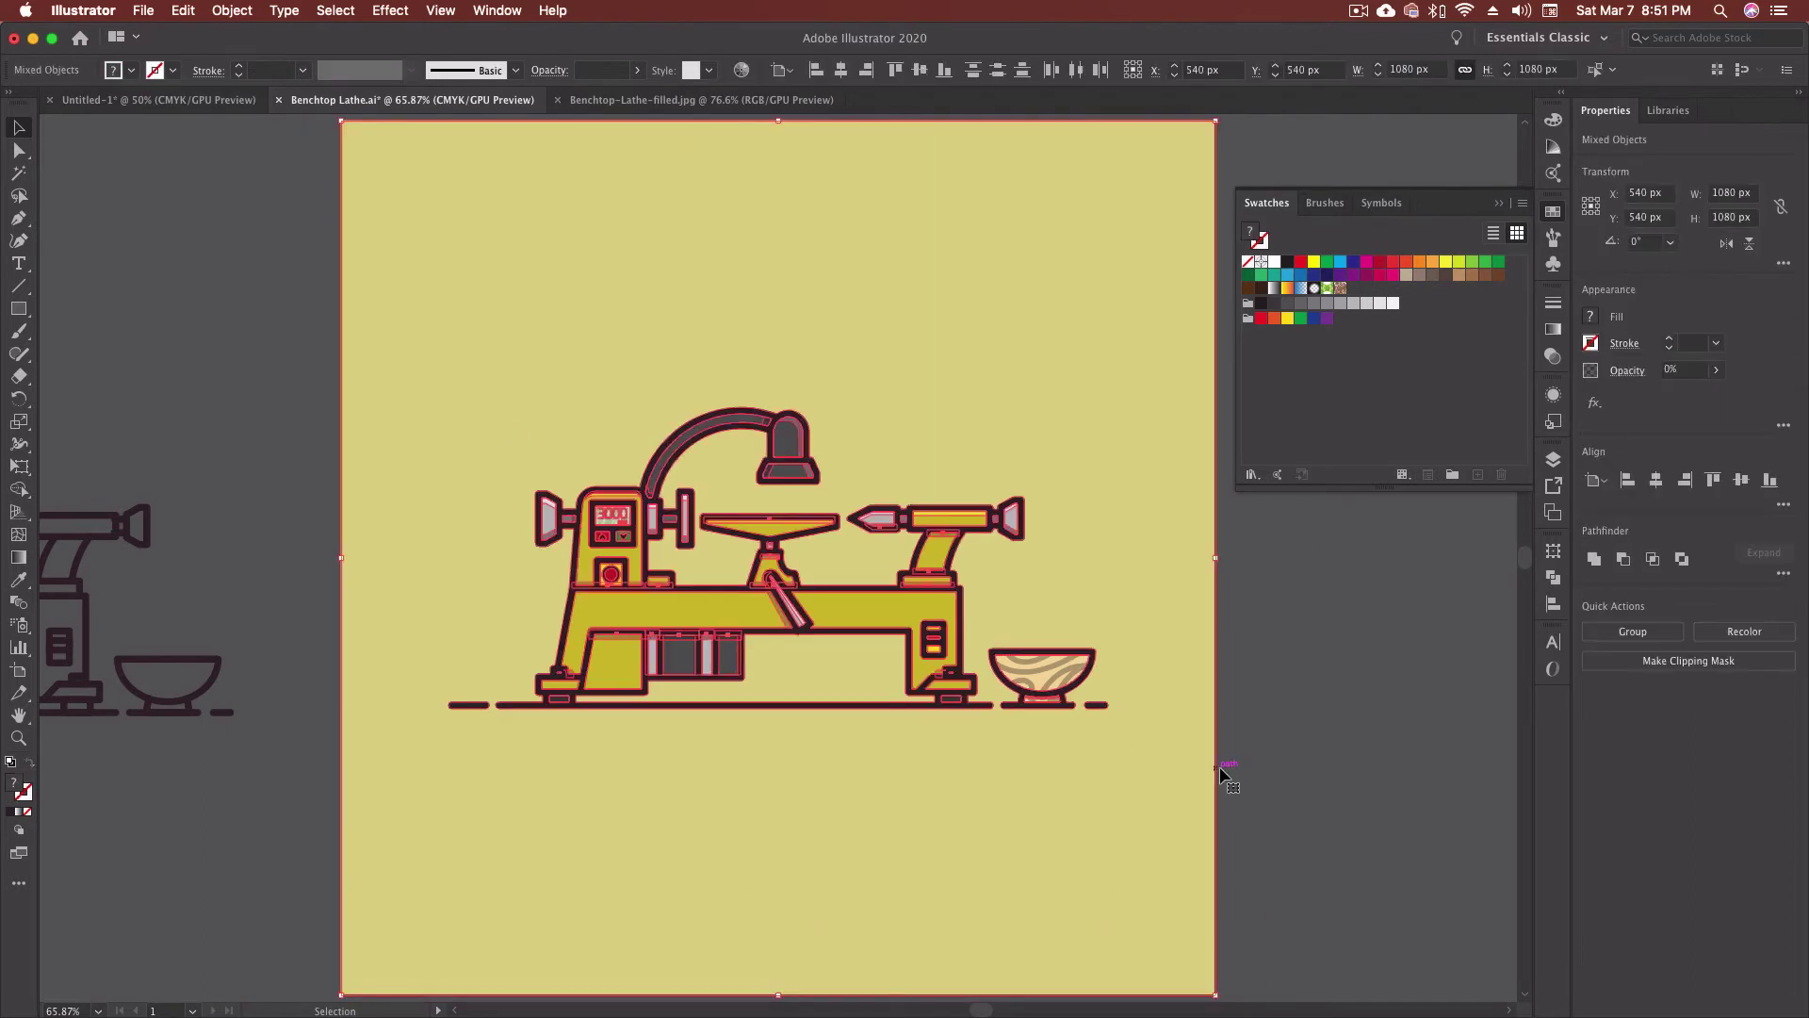
Step: Create a 'Lathe Colours' colour group built from the selected artwork's colours
left_click(1451, 479)
left_click_drag(414, 315, 885, 211)
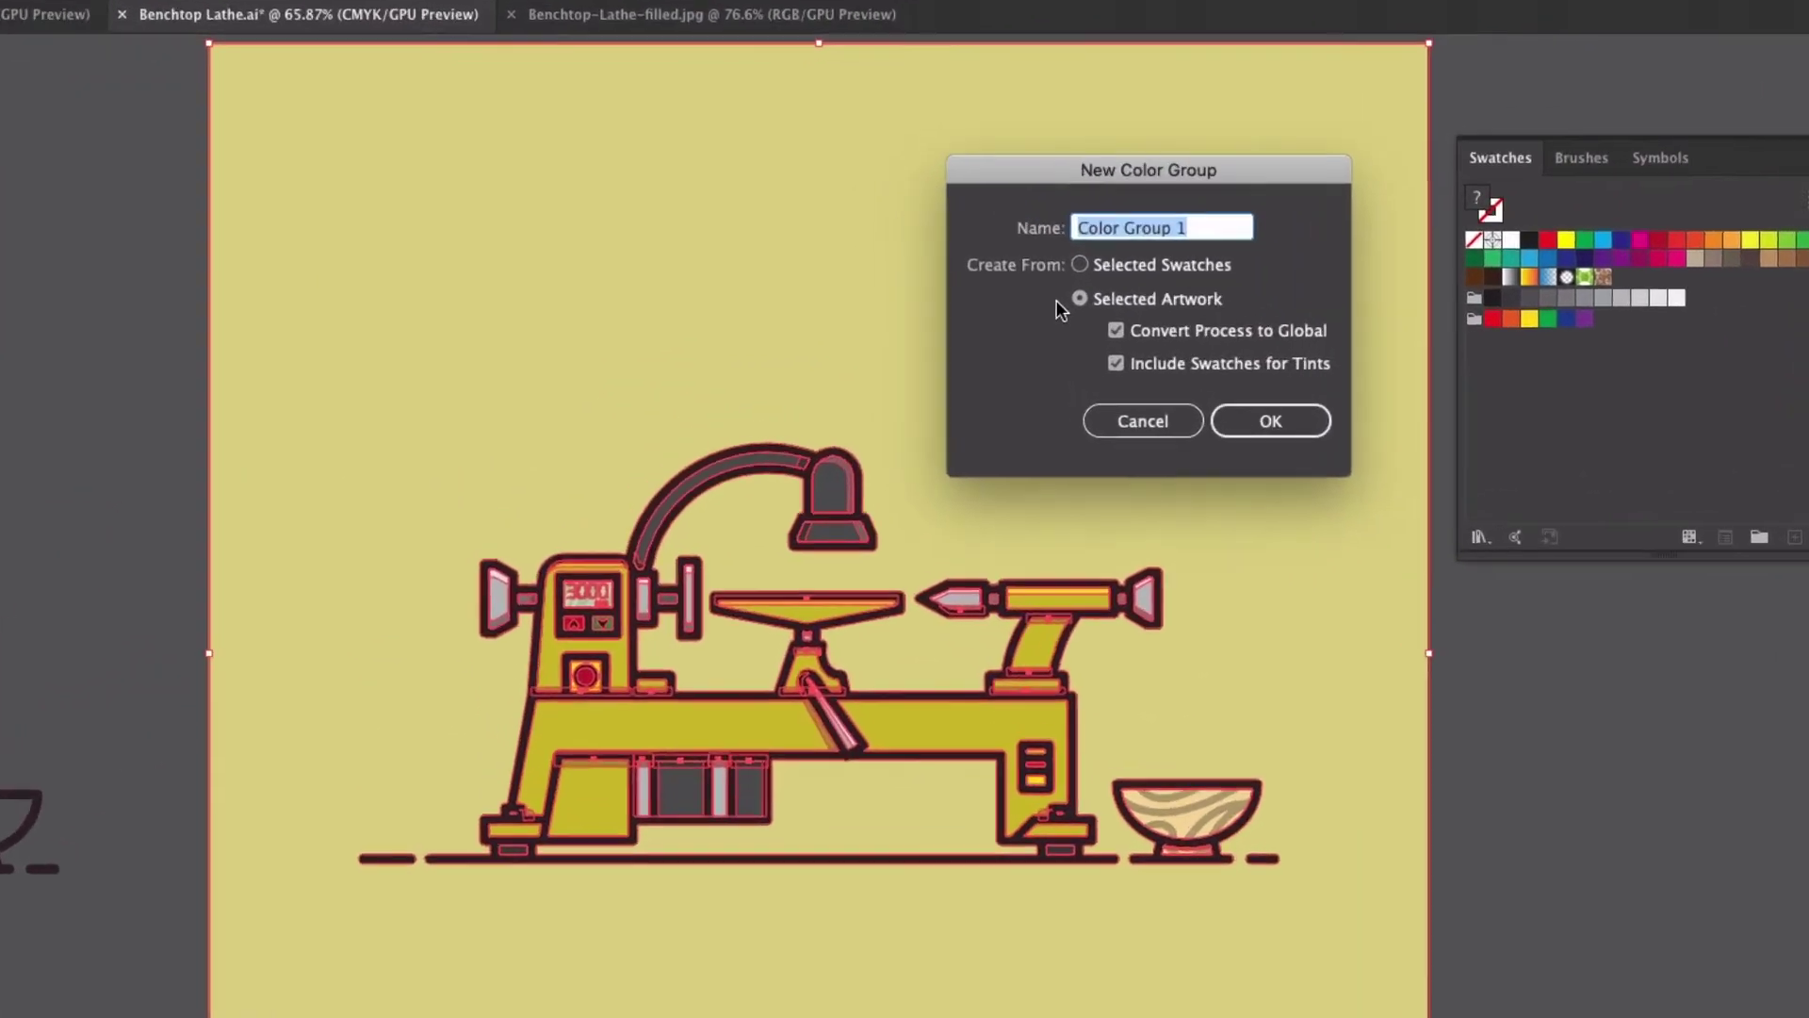
left_click_drag(1198, 226, 1062, 218)
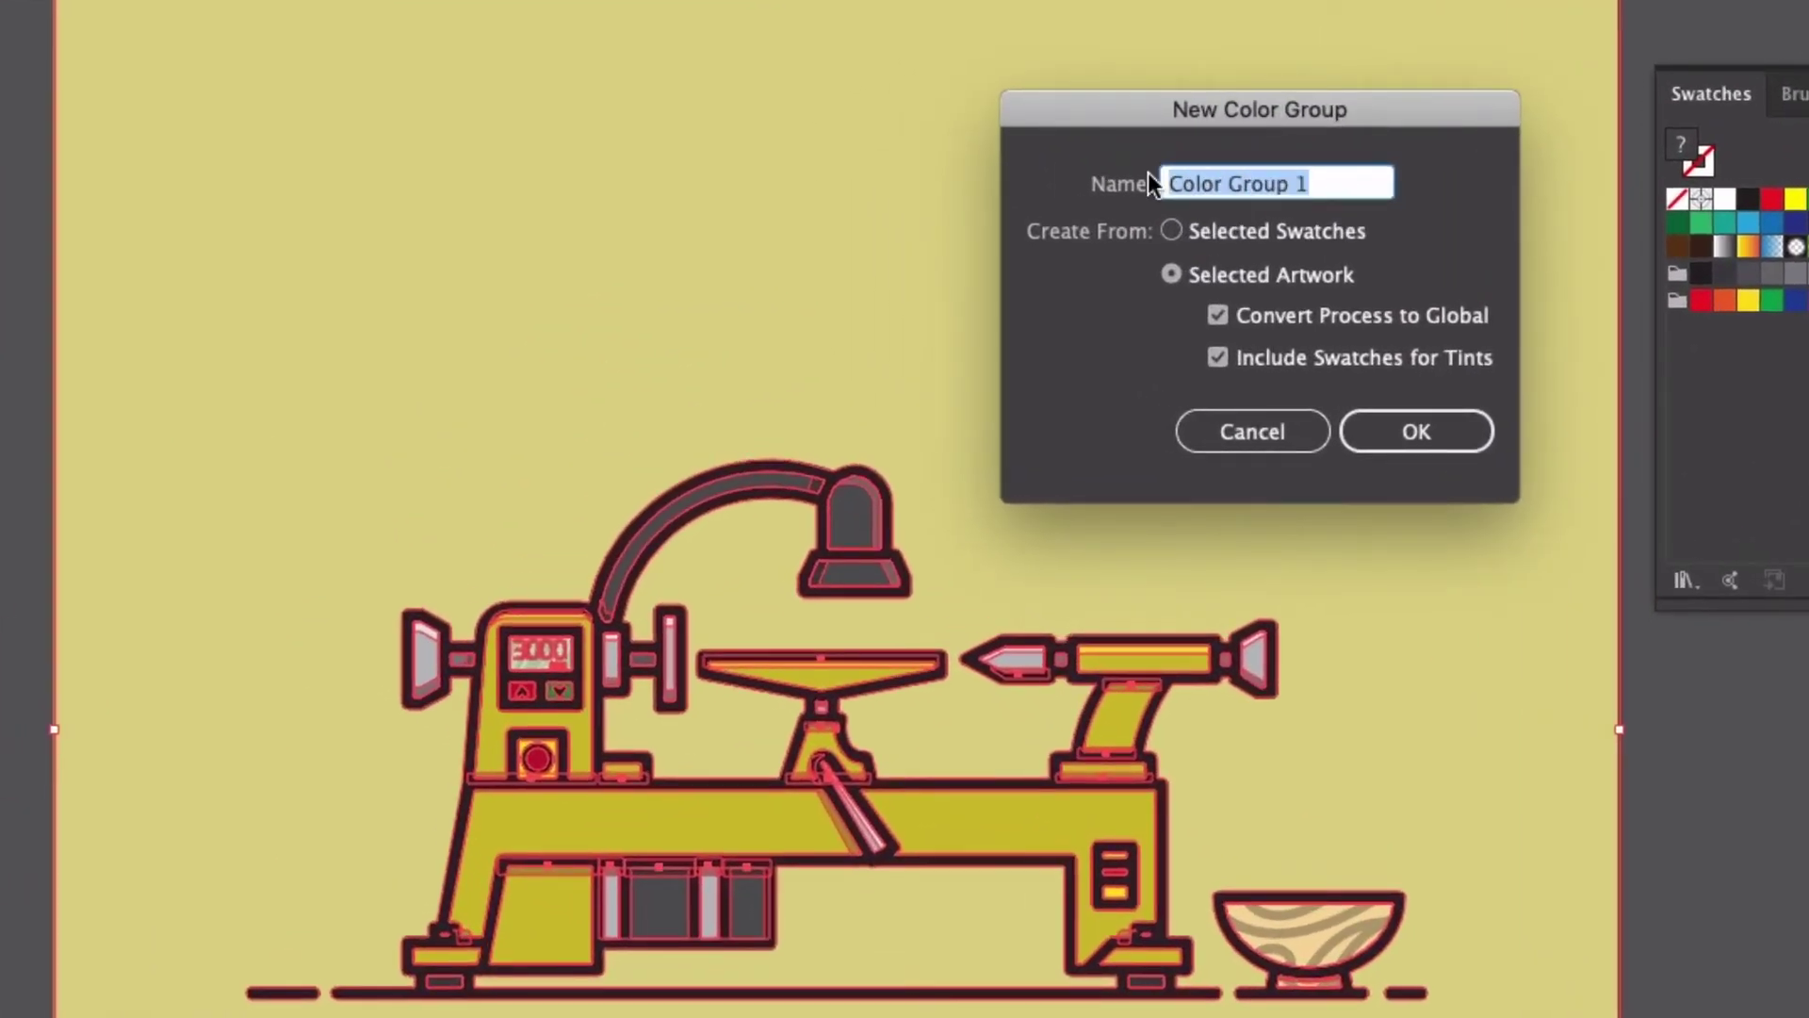
type("Lathe Col")
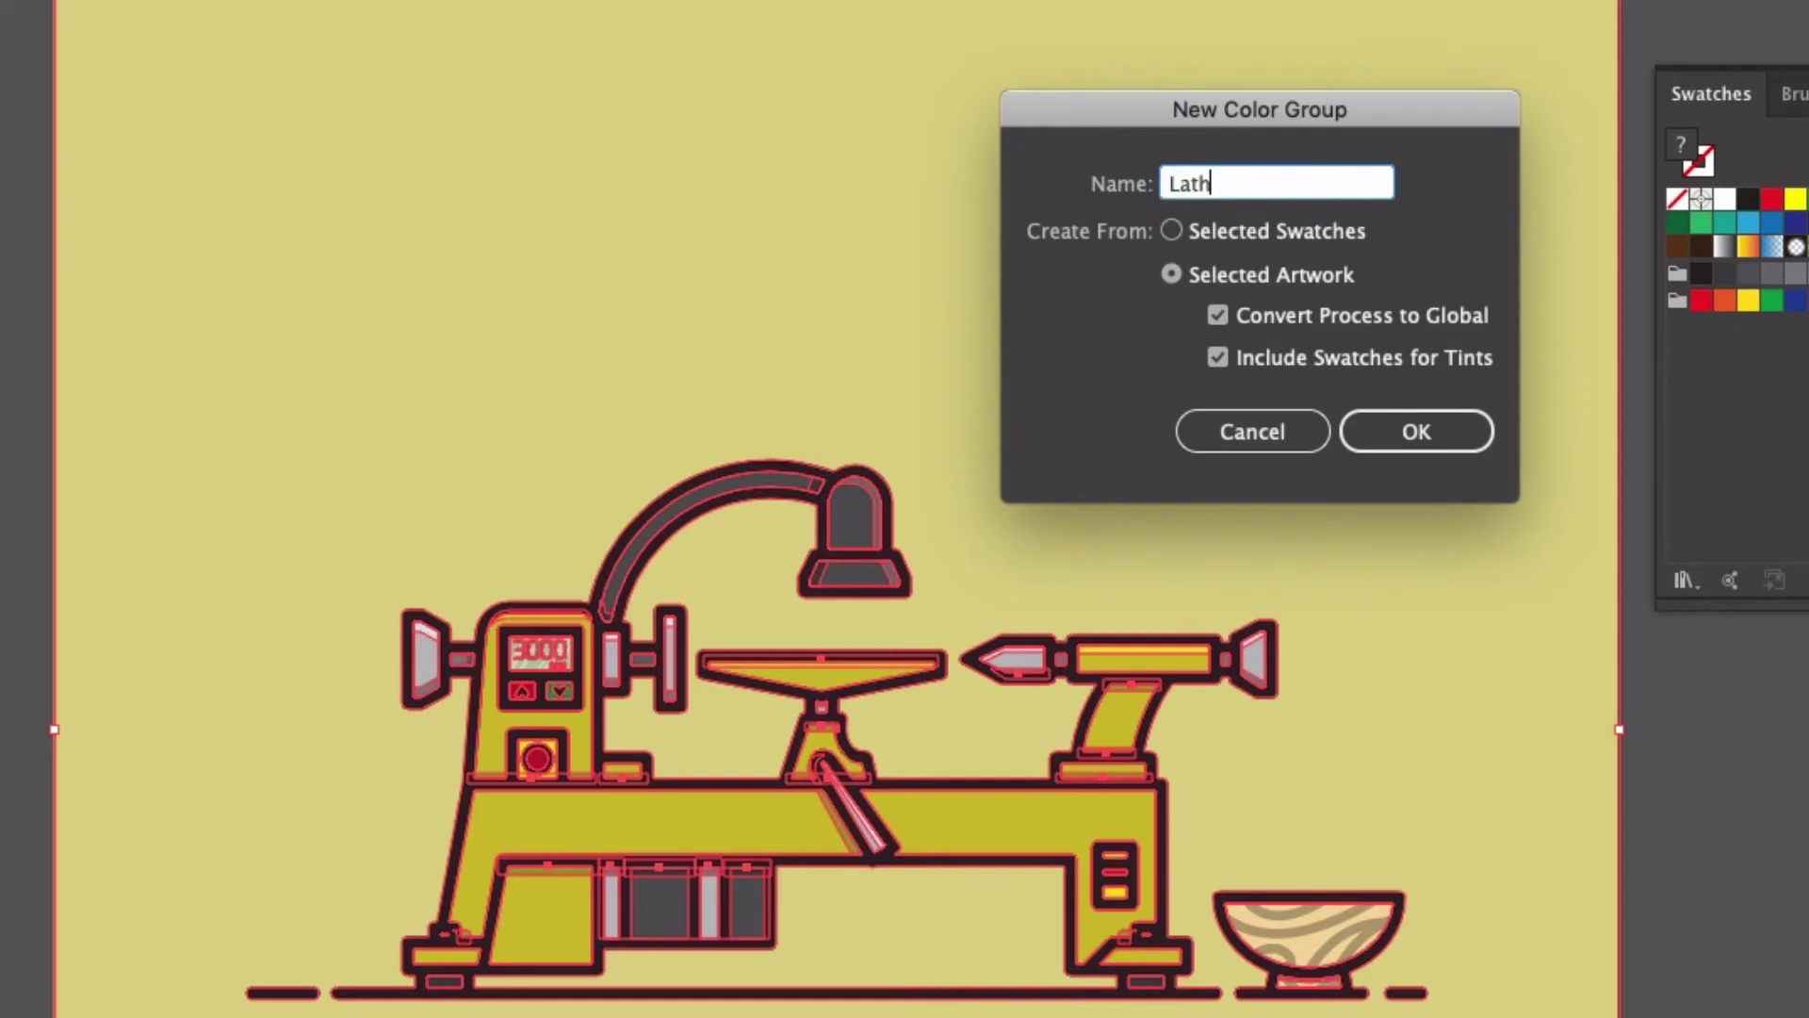
type("ours")
left_click(1246, 273)
left_click(1413, 432)
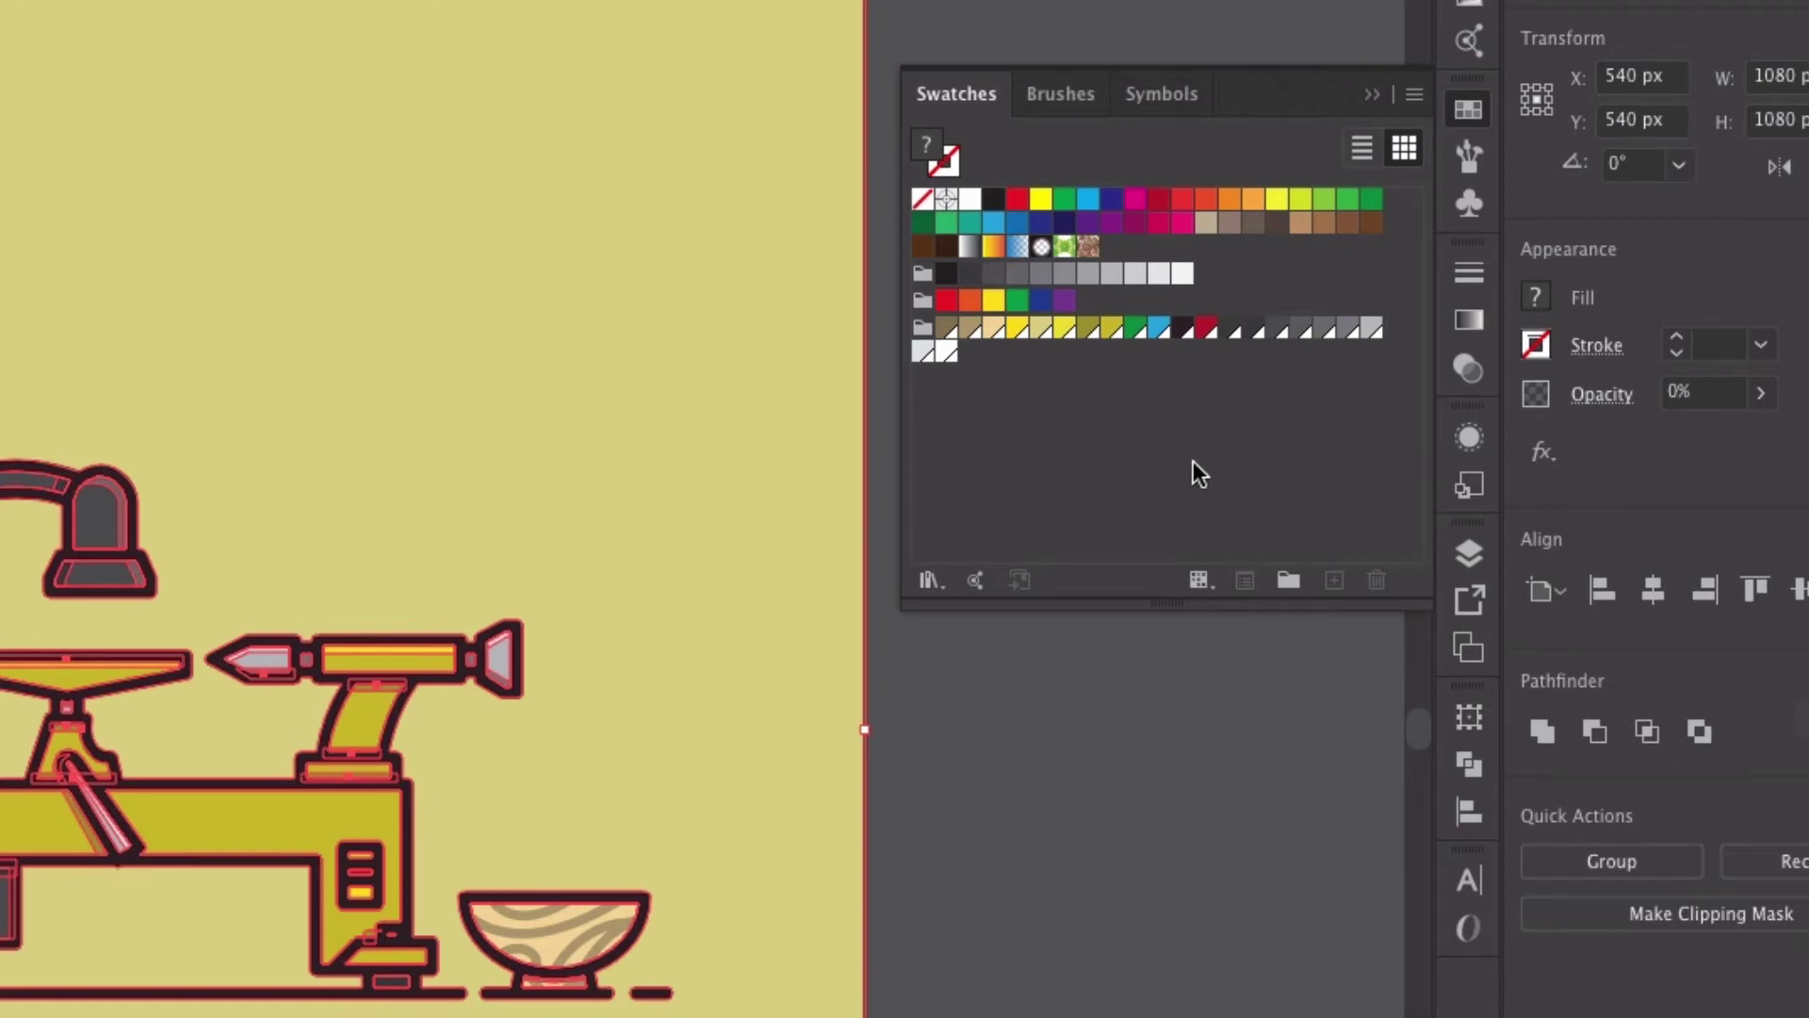
Step: Select all unused swatches and delete them, confirming the deletion
left_click(1414, 94)
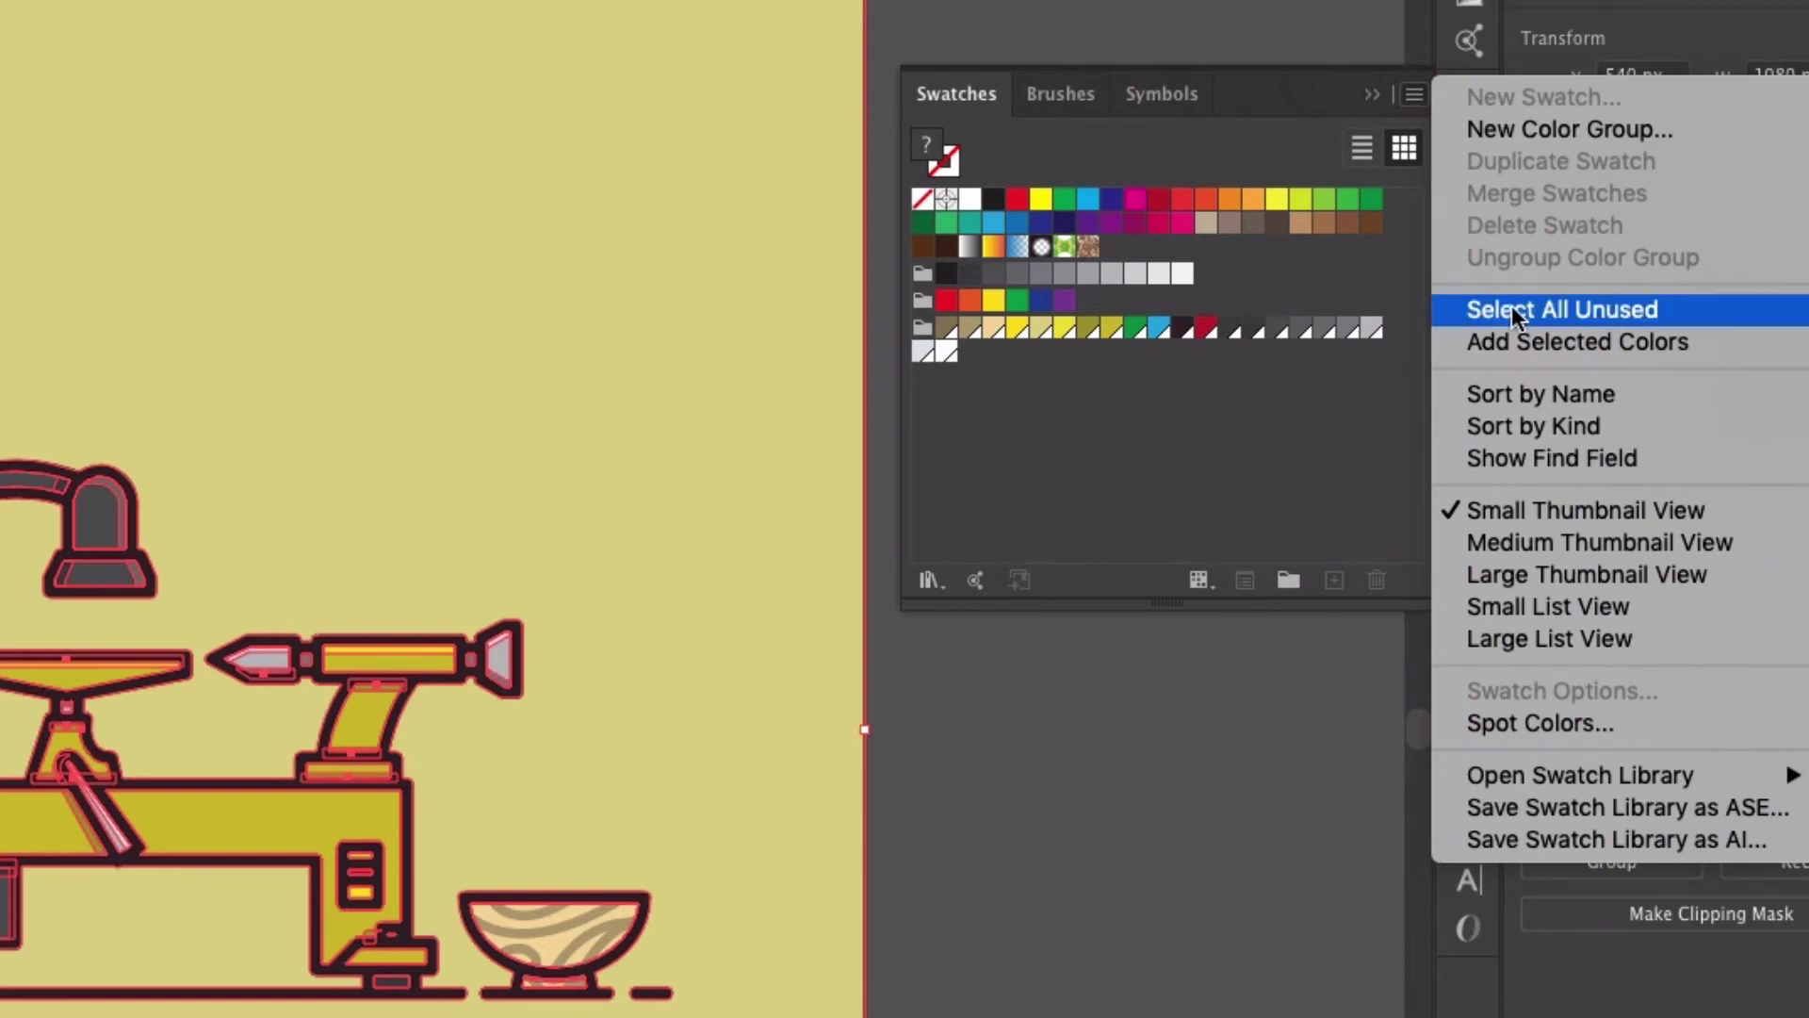
left_click(1564, 309)
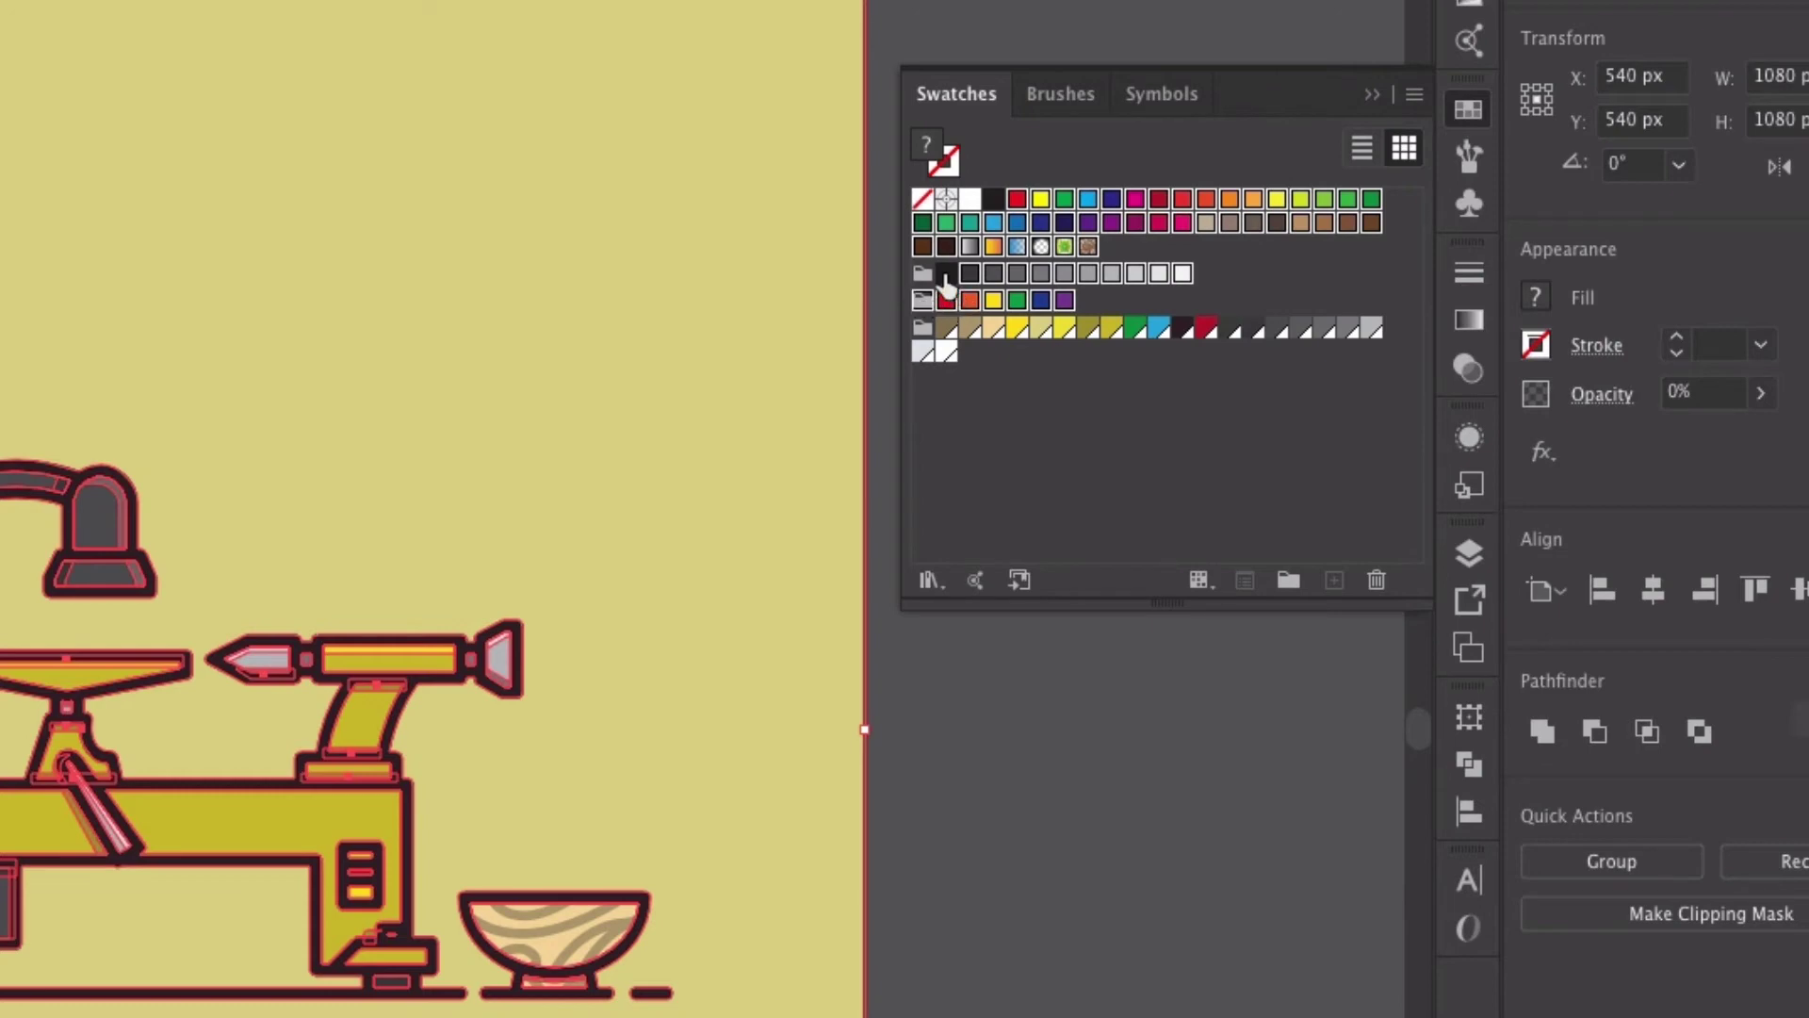
key("ctrl+a")
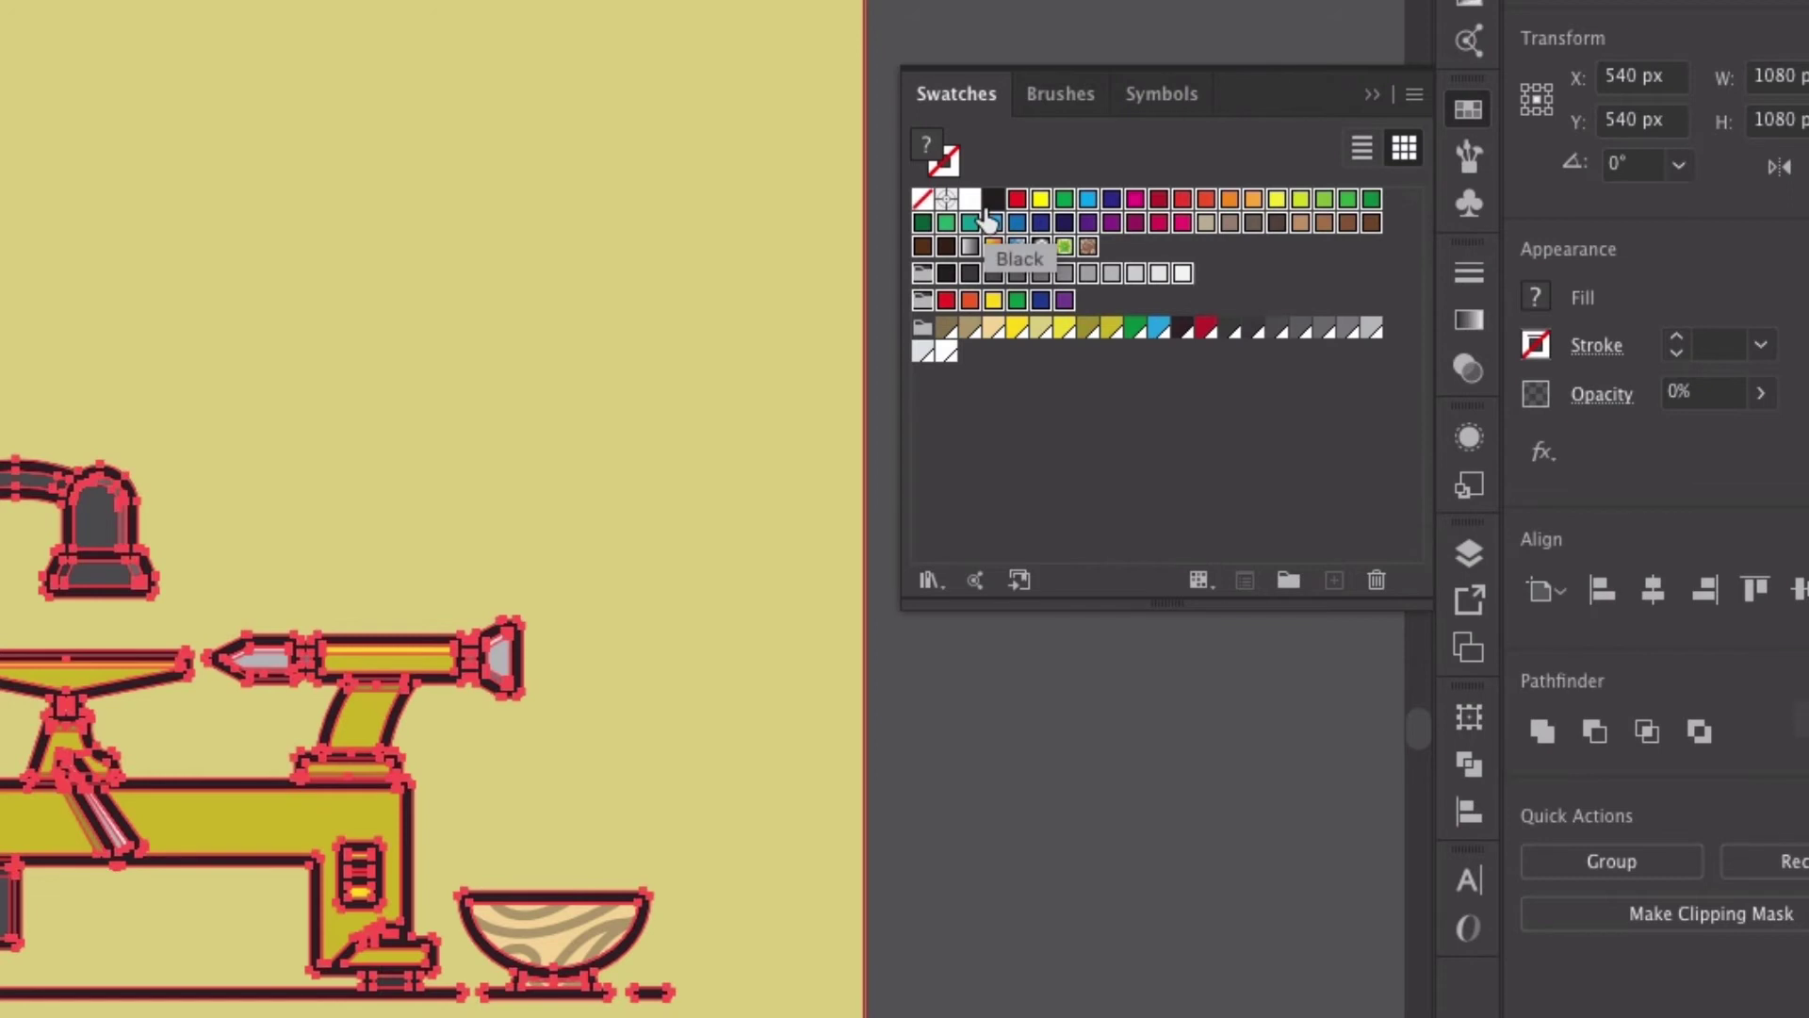
key("ctrl+h")
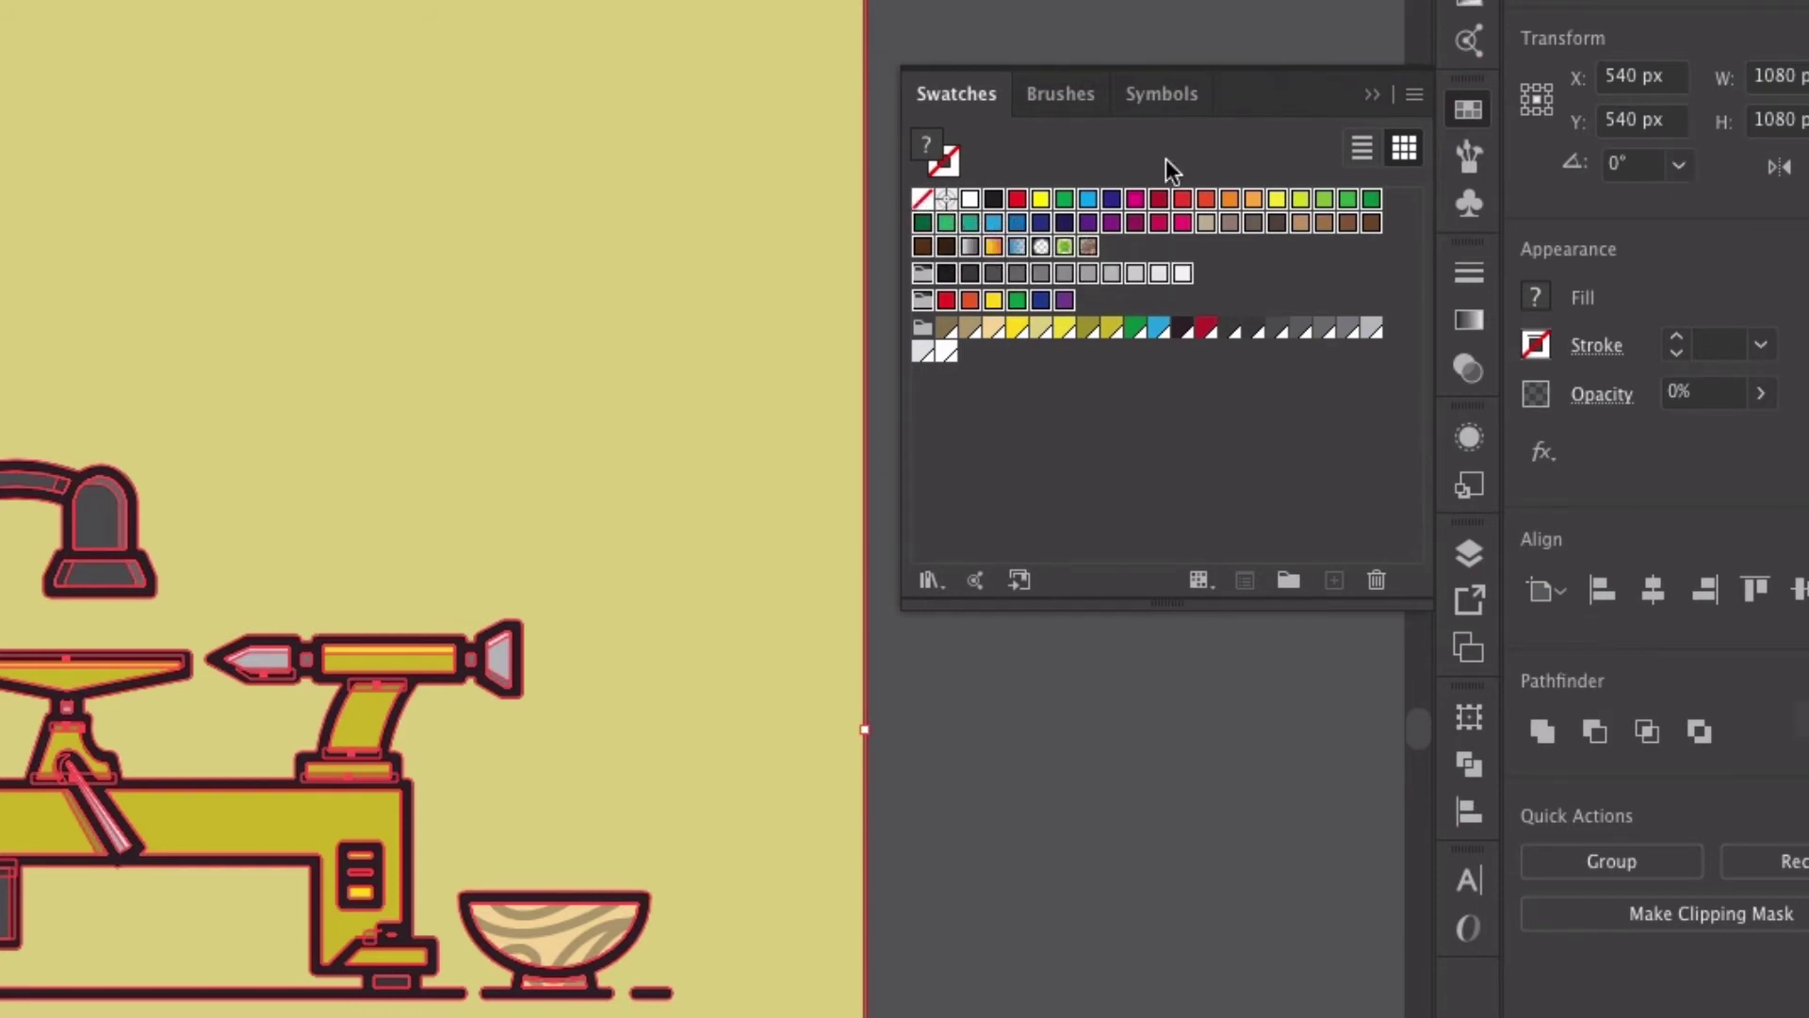
left_click(1375, 581)
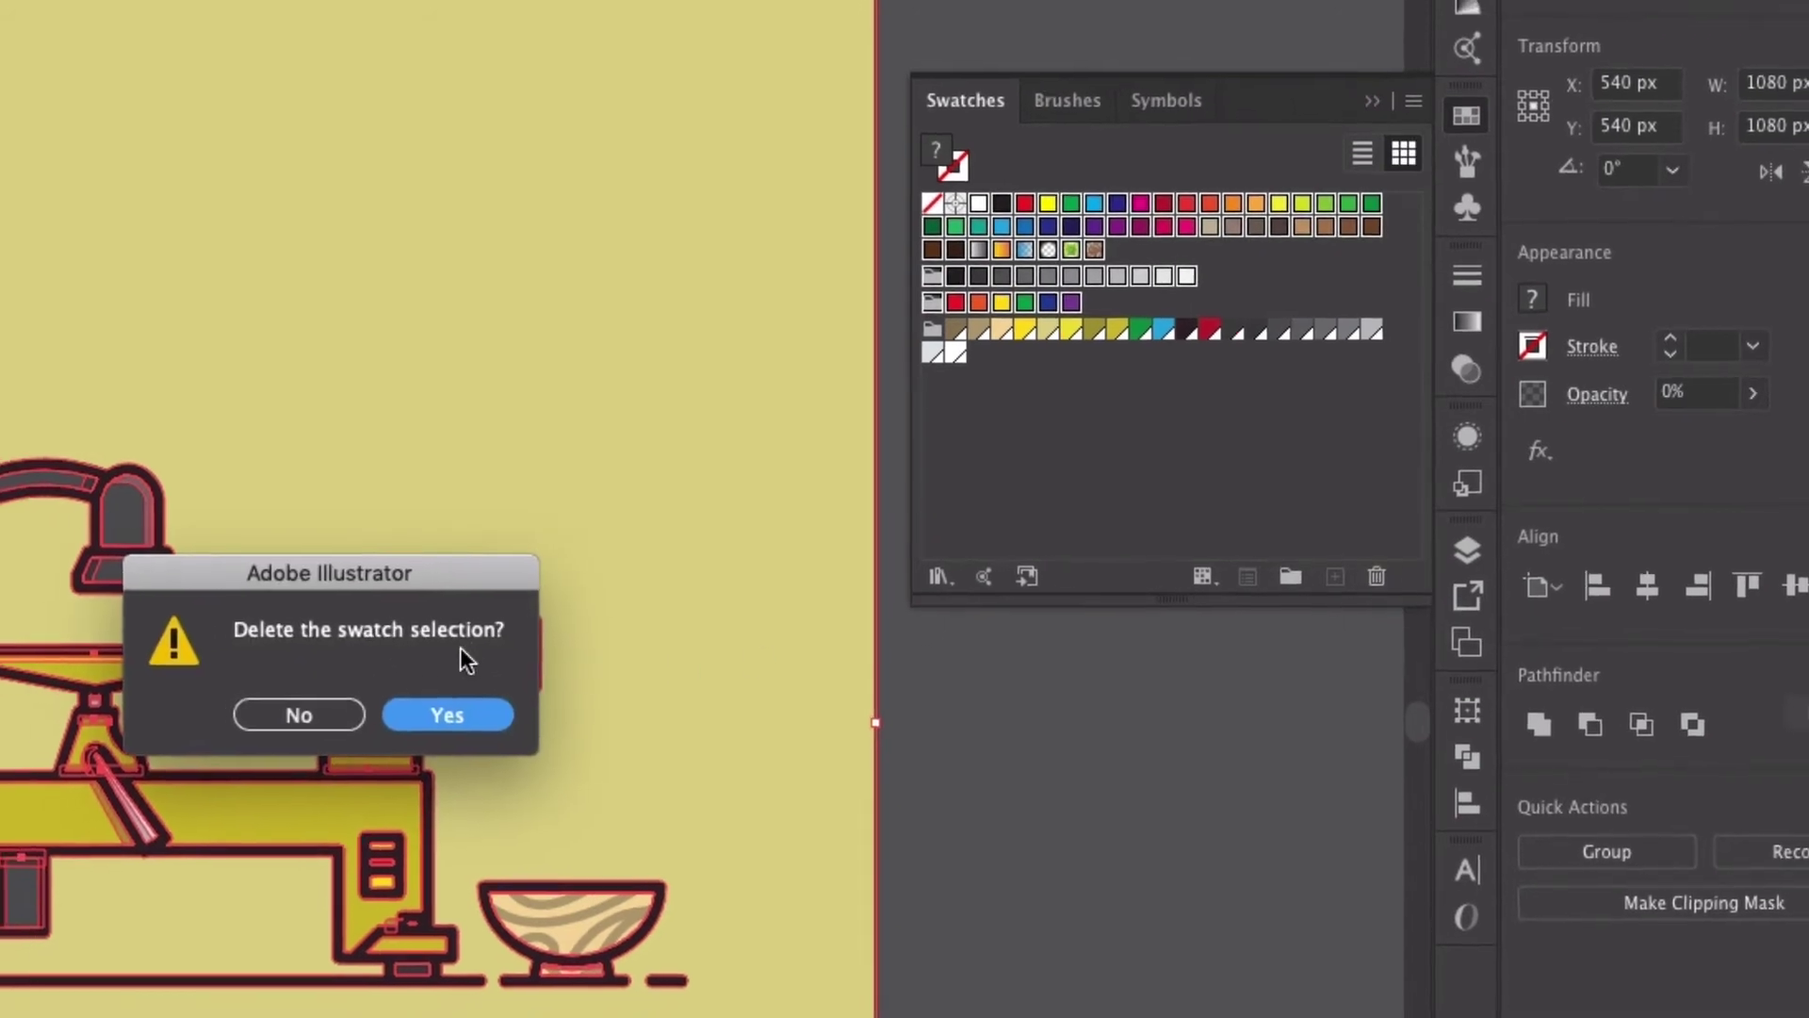
left_click(427, 721)
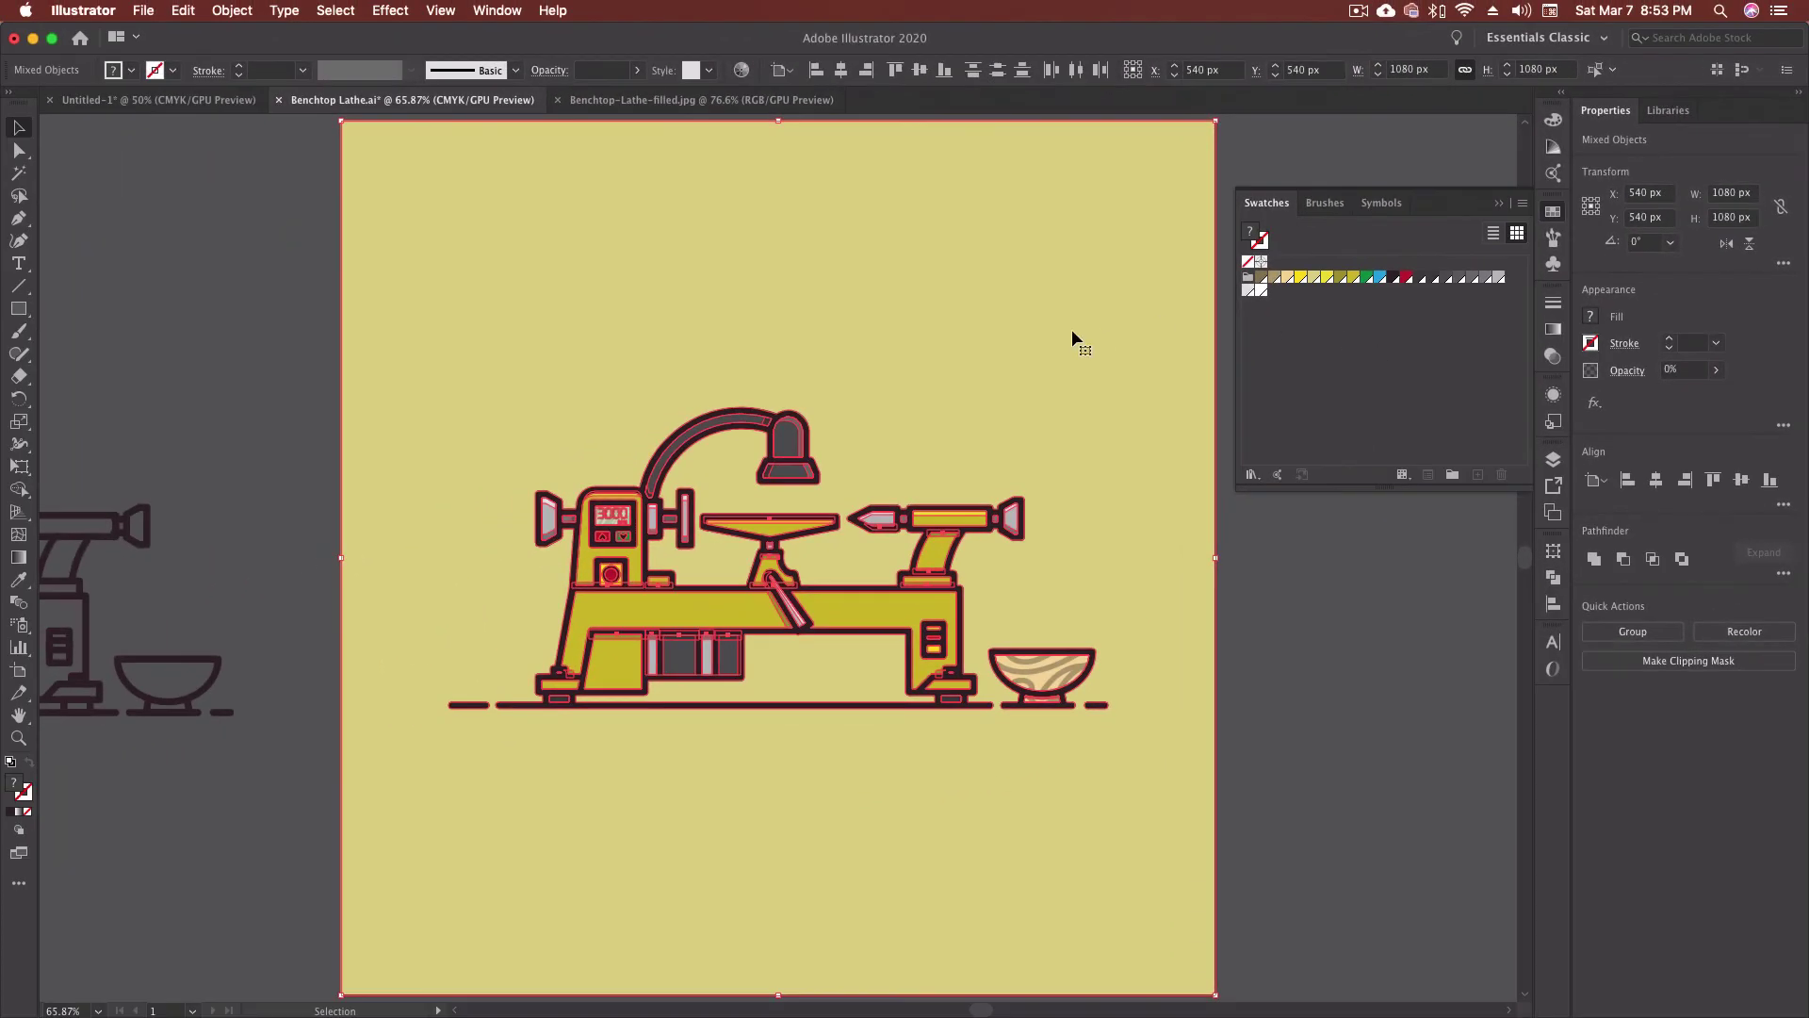
Step: Clear the current selections and select the right section of the lathe bed
left_click(1296, 567)
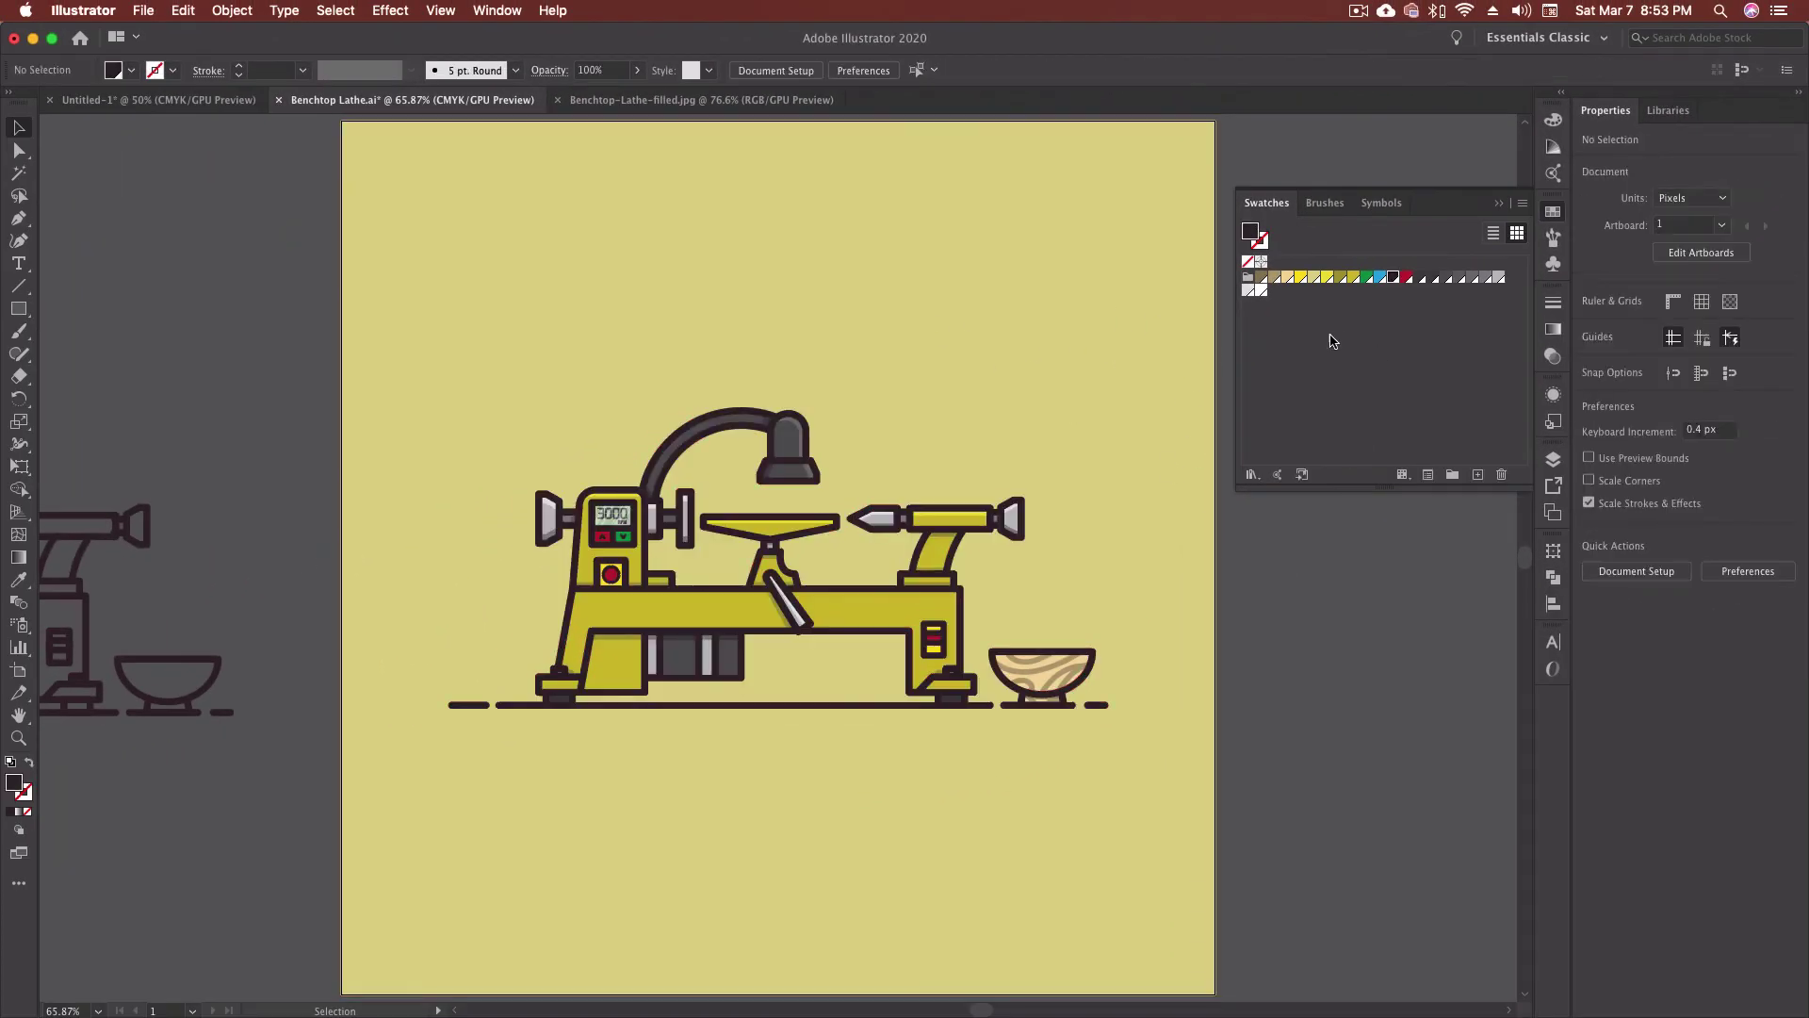
left_click(1389, 311)
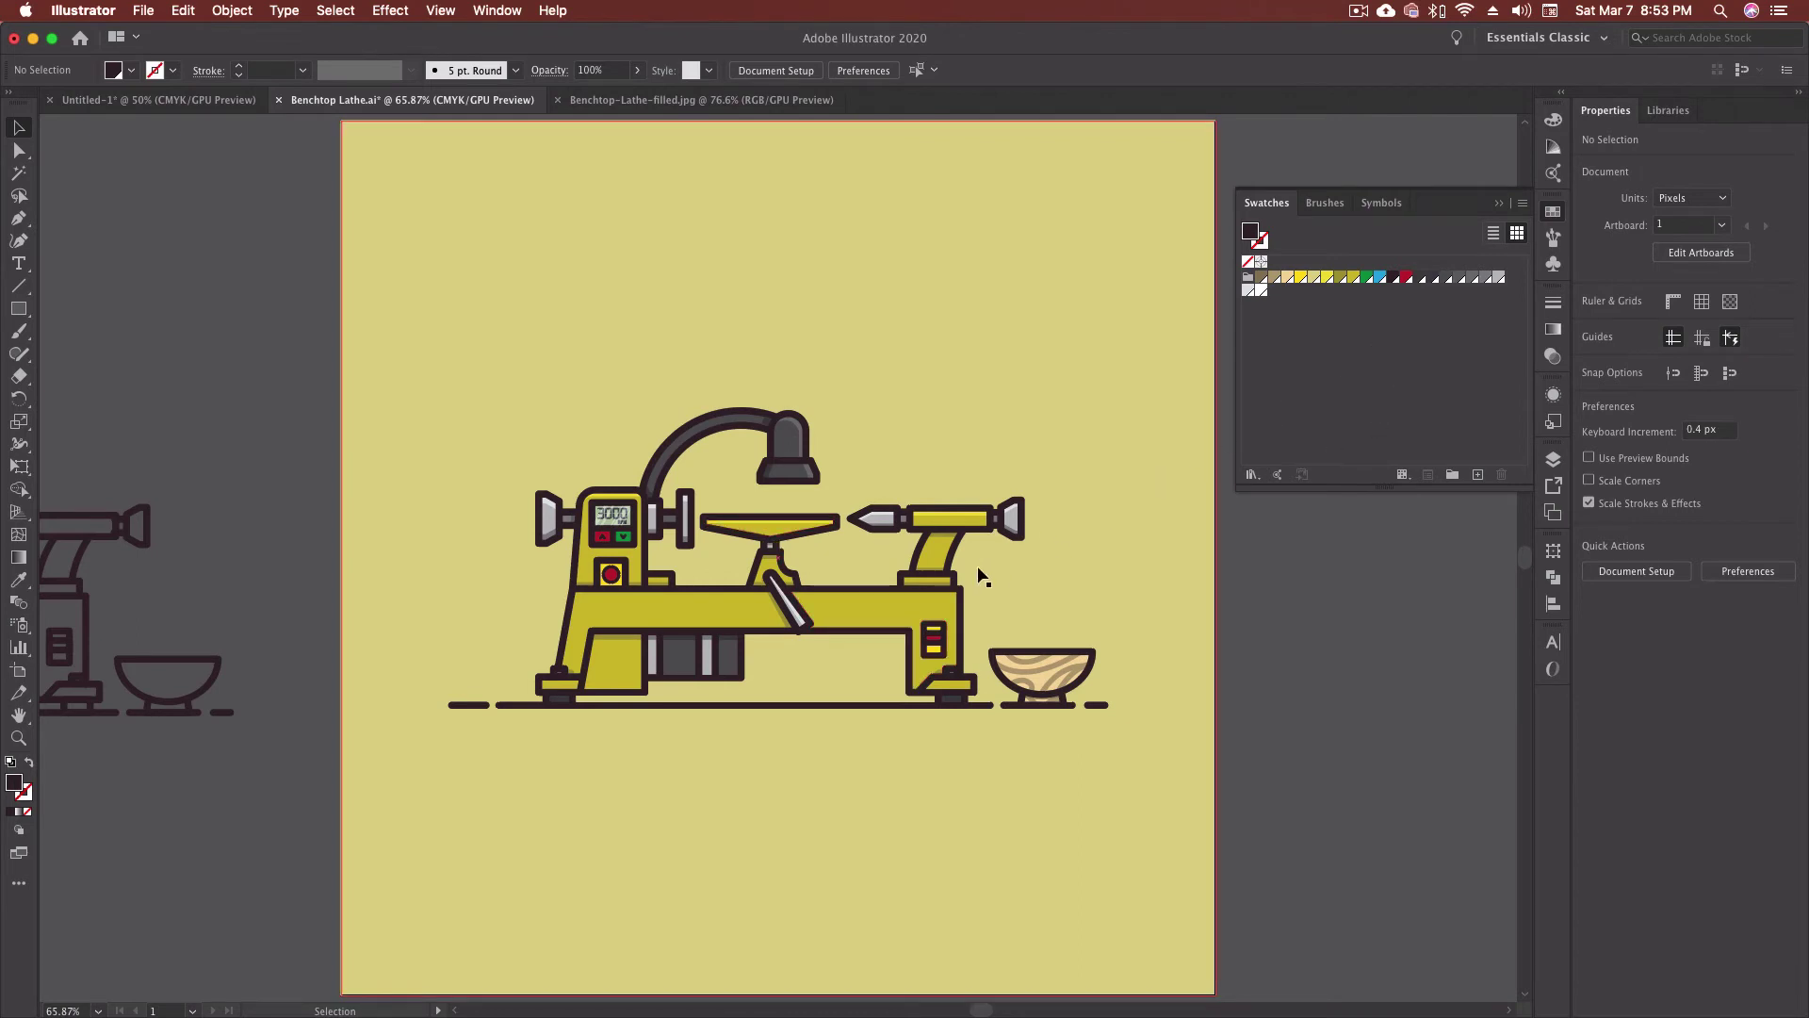
left_click(874, 607)
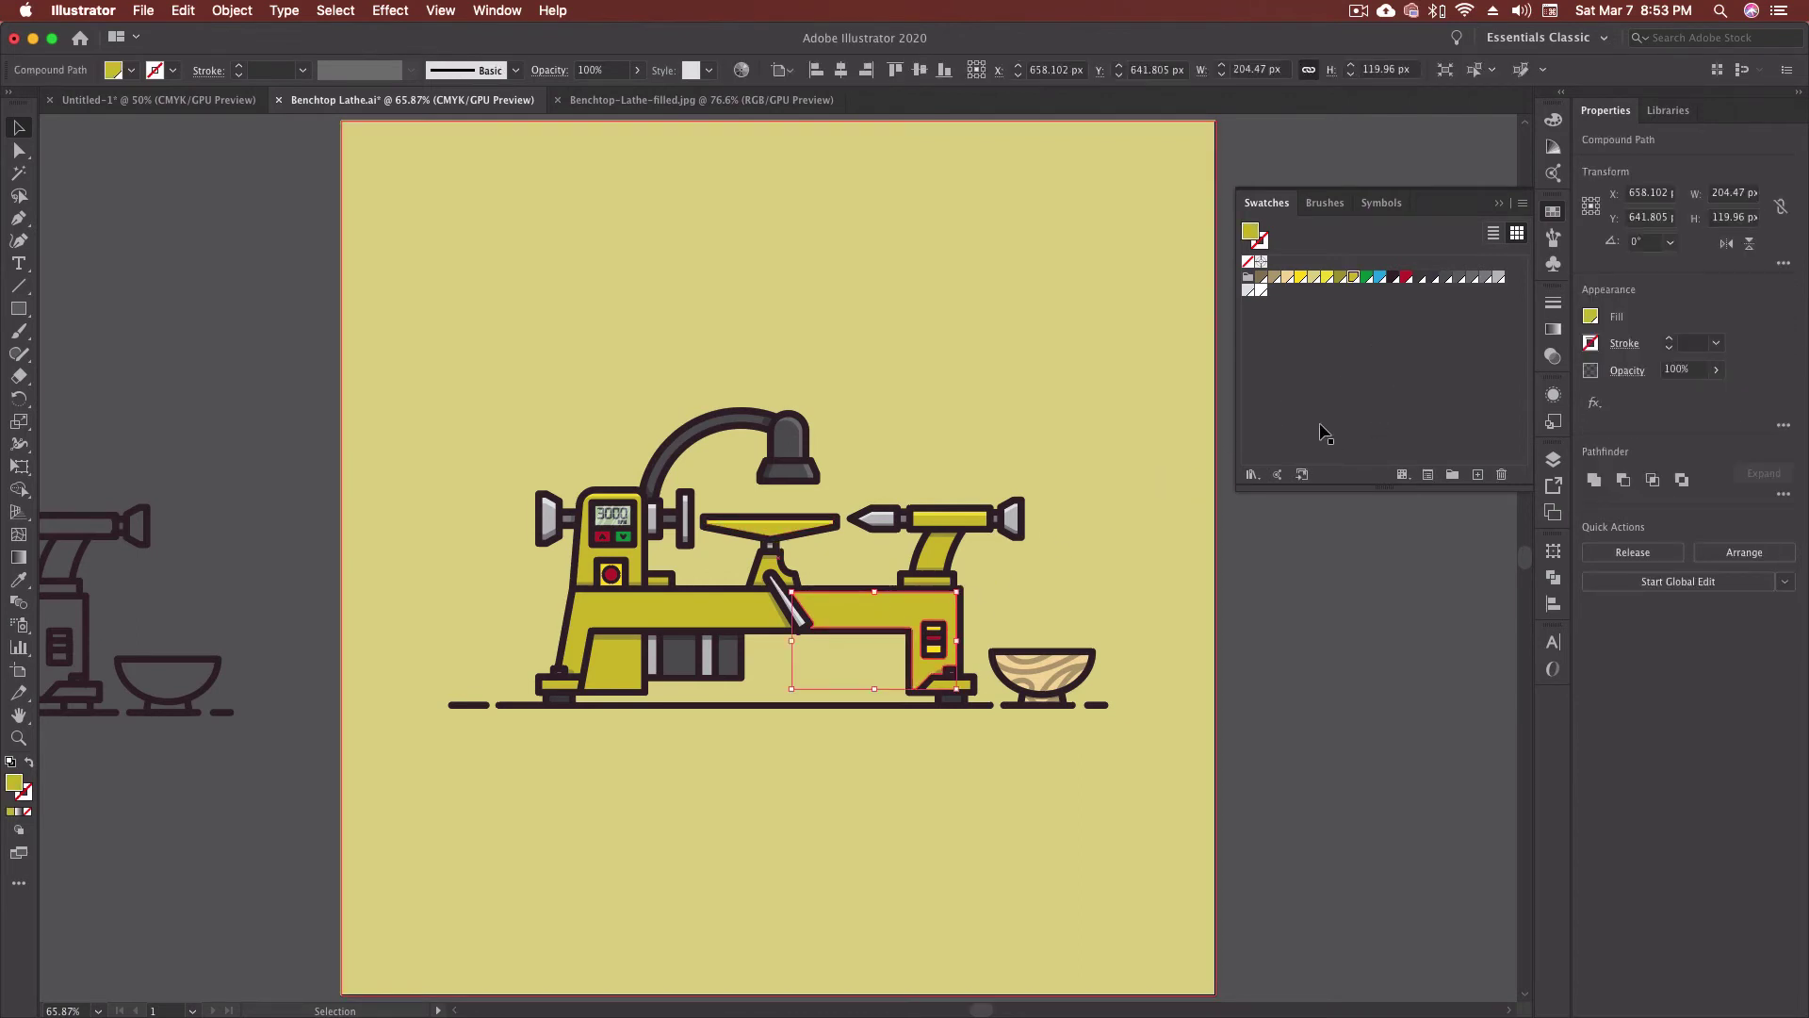
Step: Edit the olive global swatch to K 10% with Preview on and confirm
double_click(1353, 279)
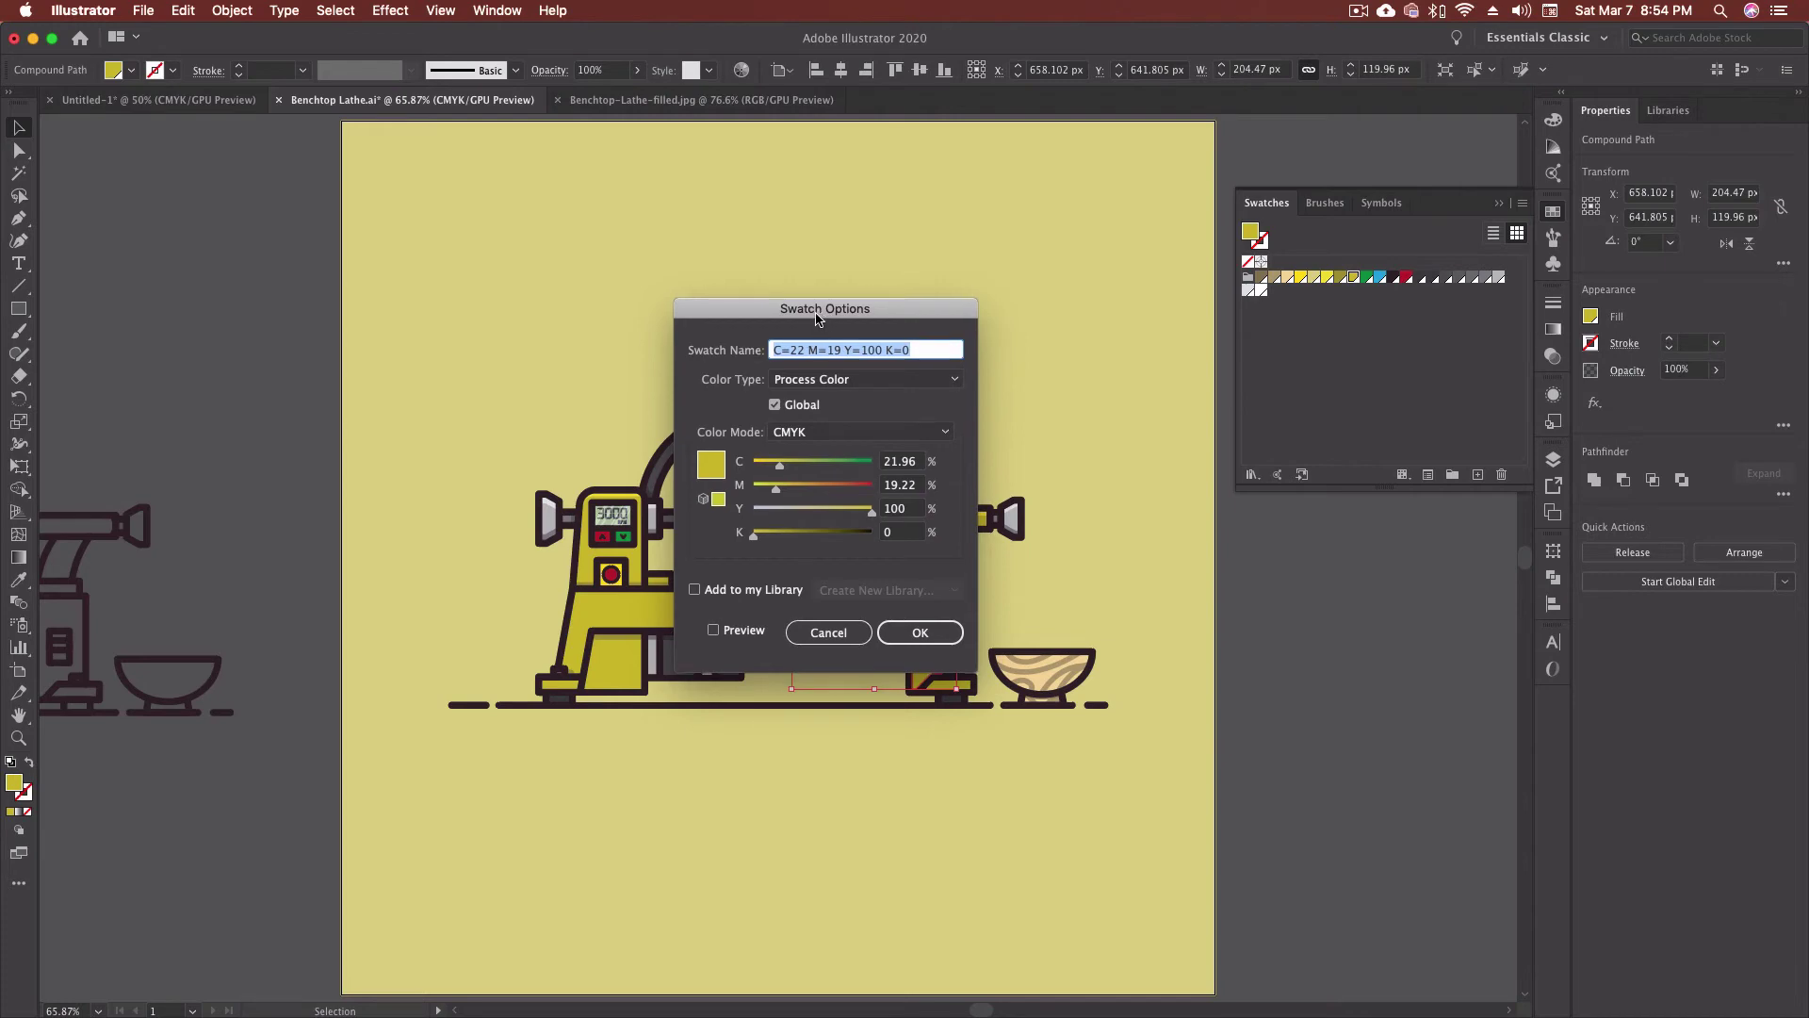
left_click_drag(822, 315, 484, 315)
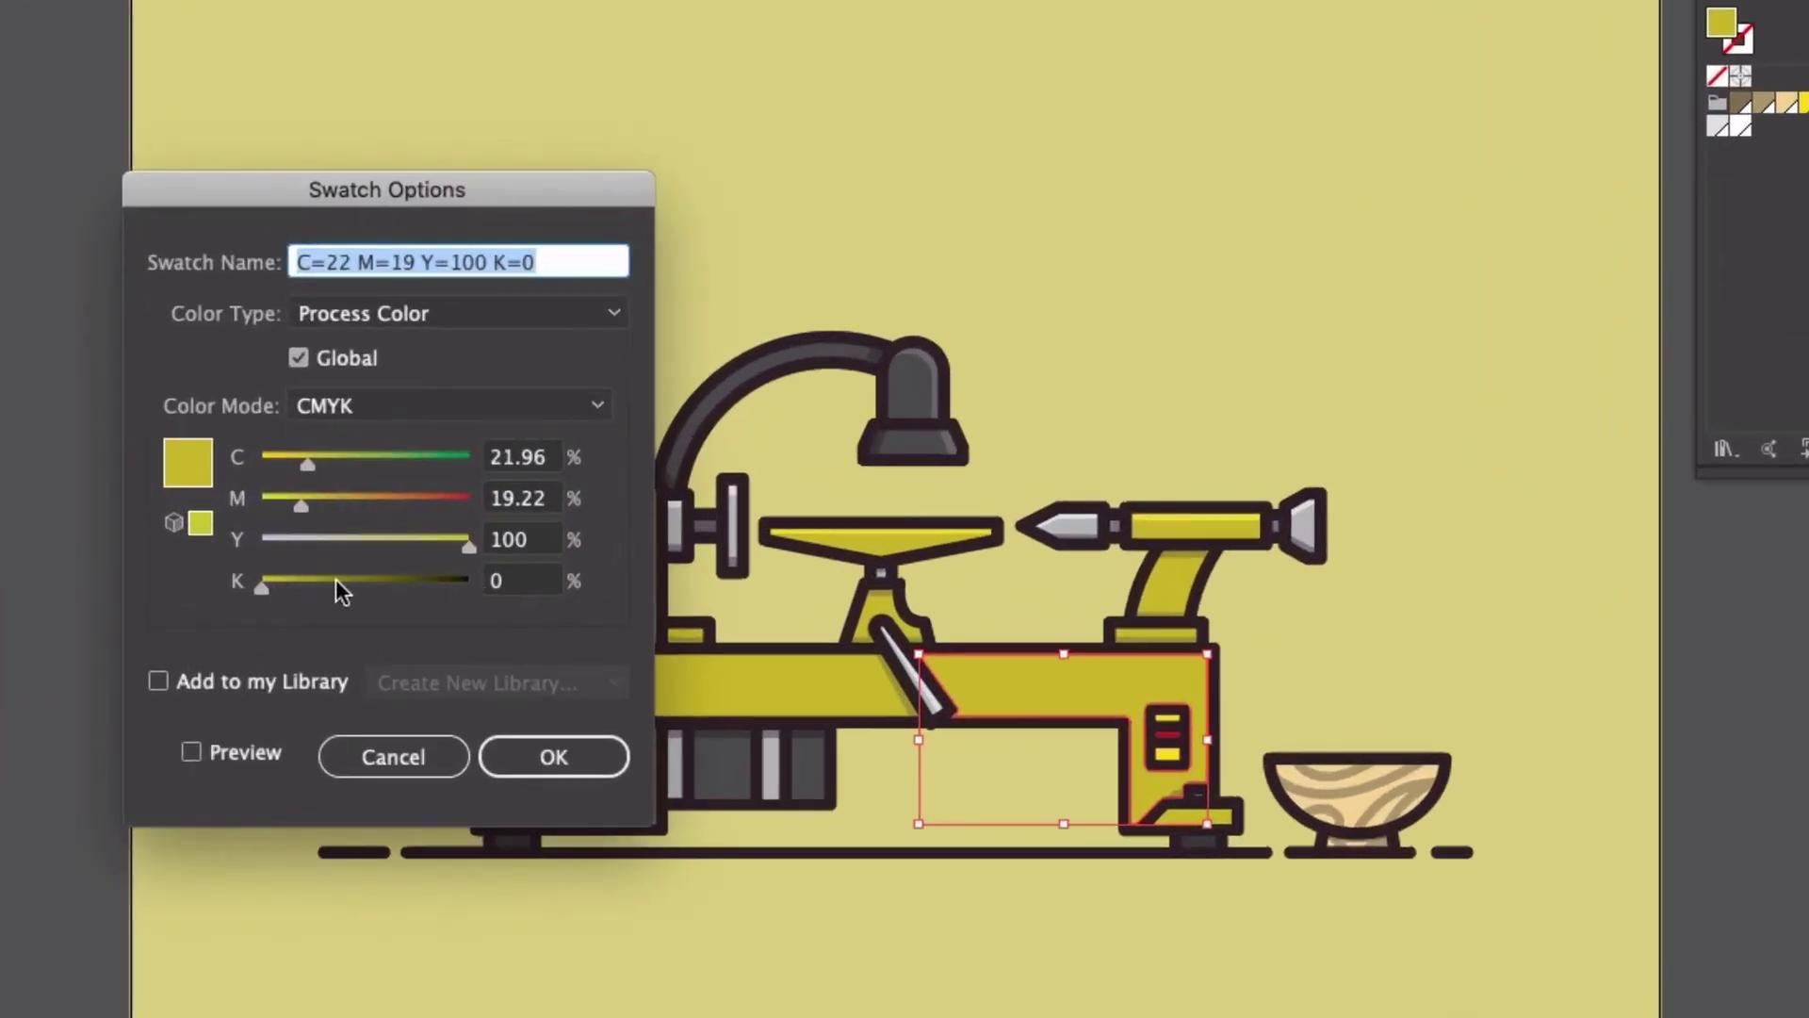
left_click(493, 582)
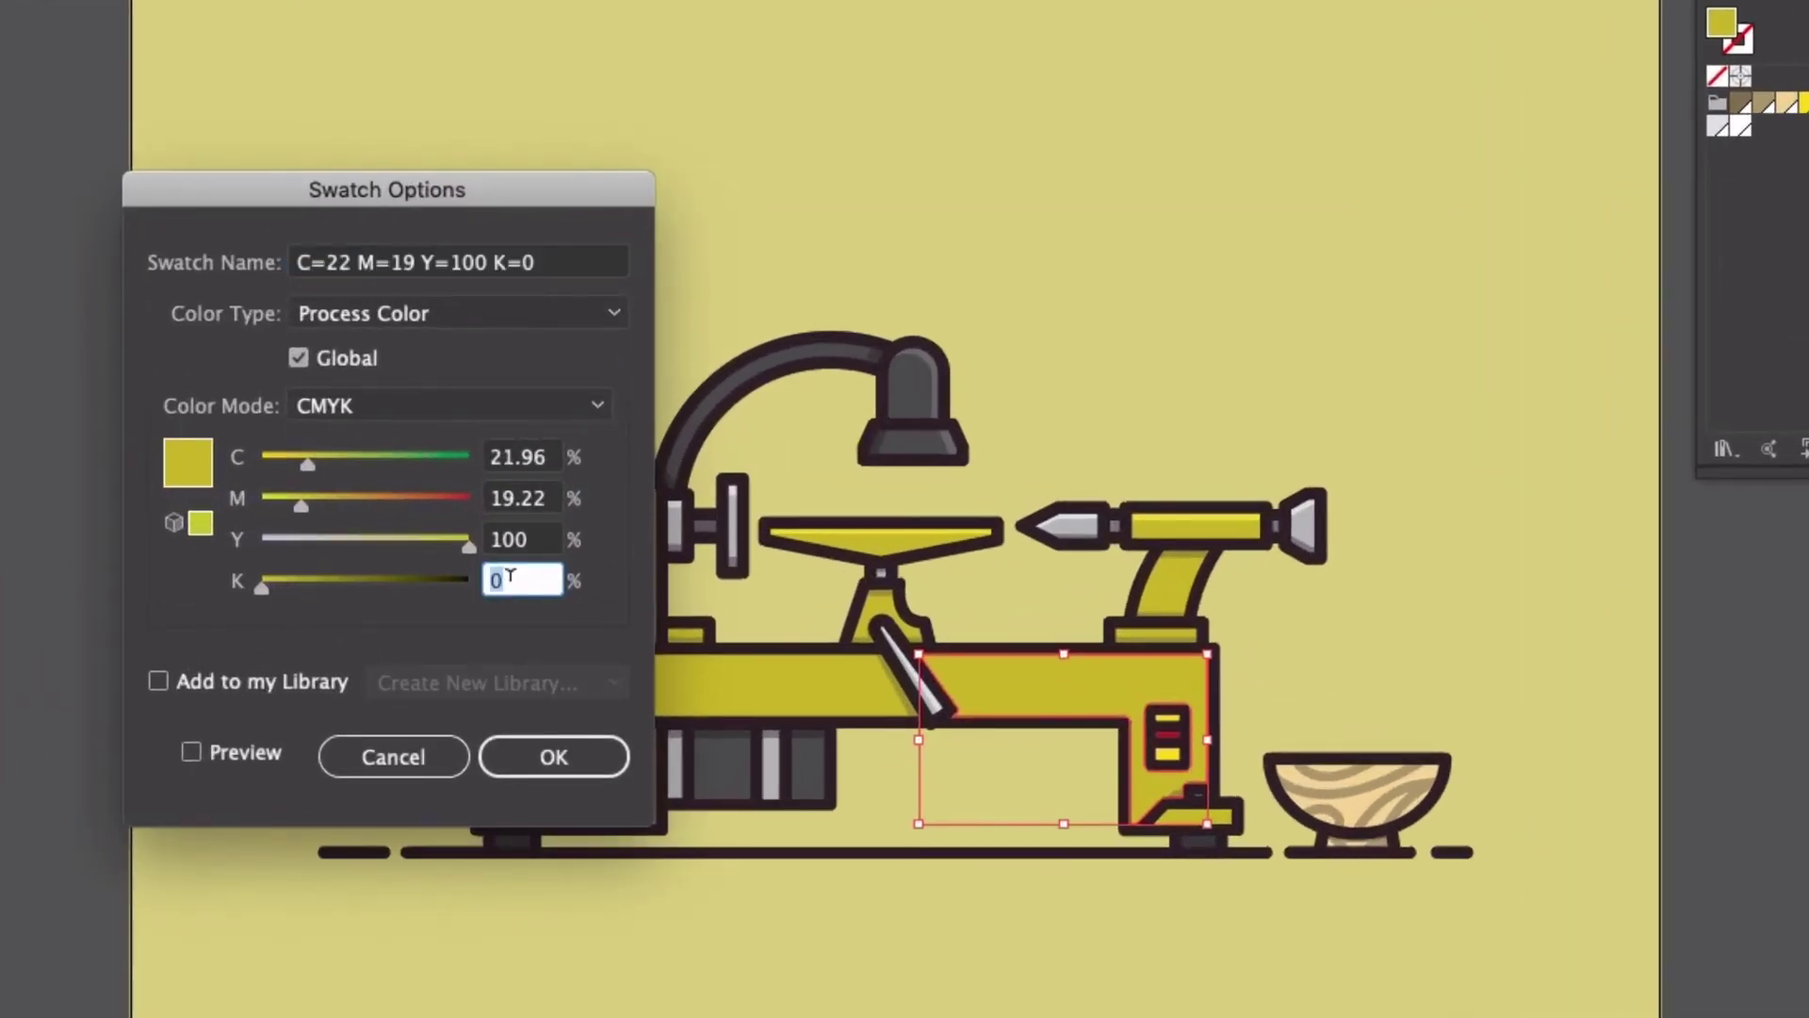
type("5")
key("Tab")
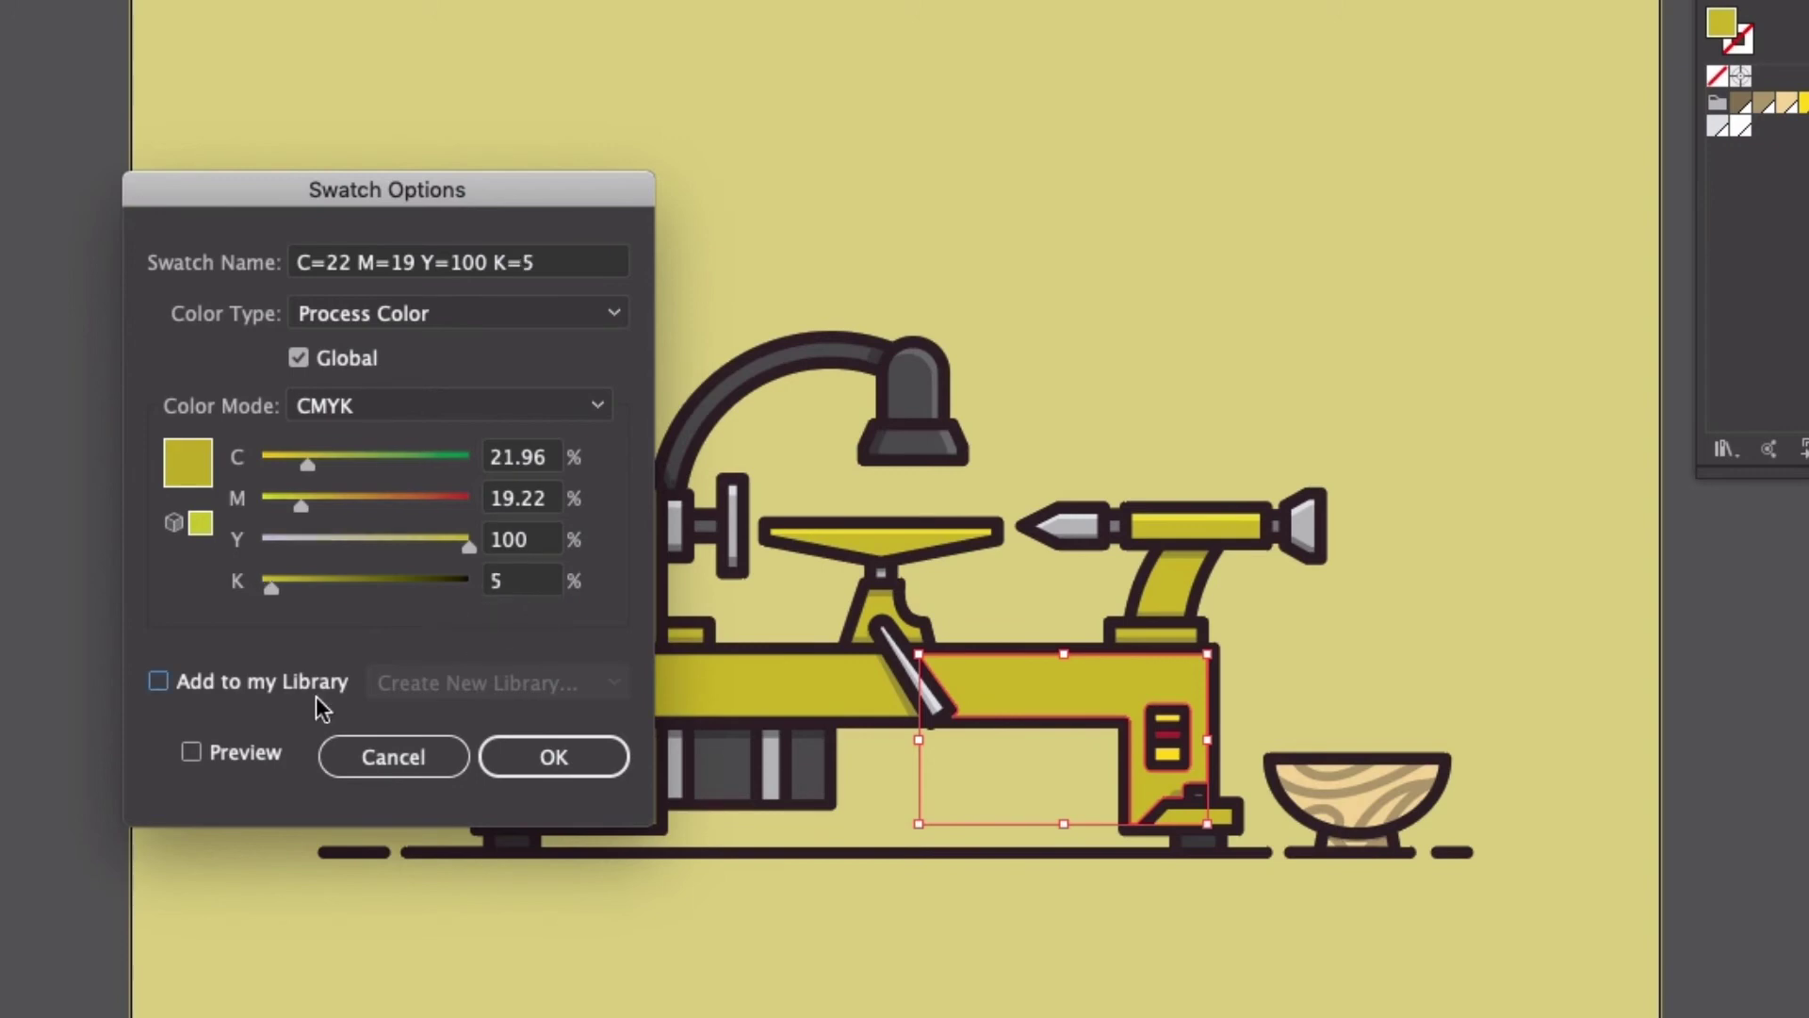
left_click(234, 765)
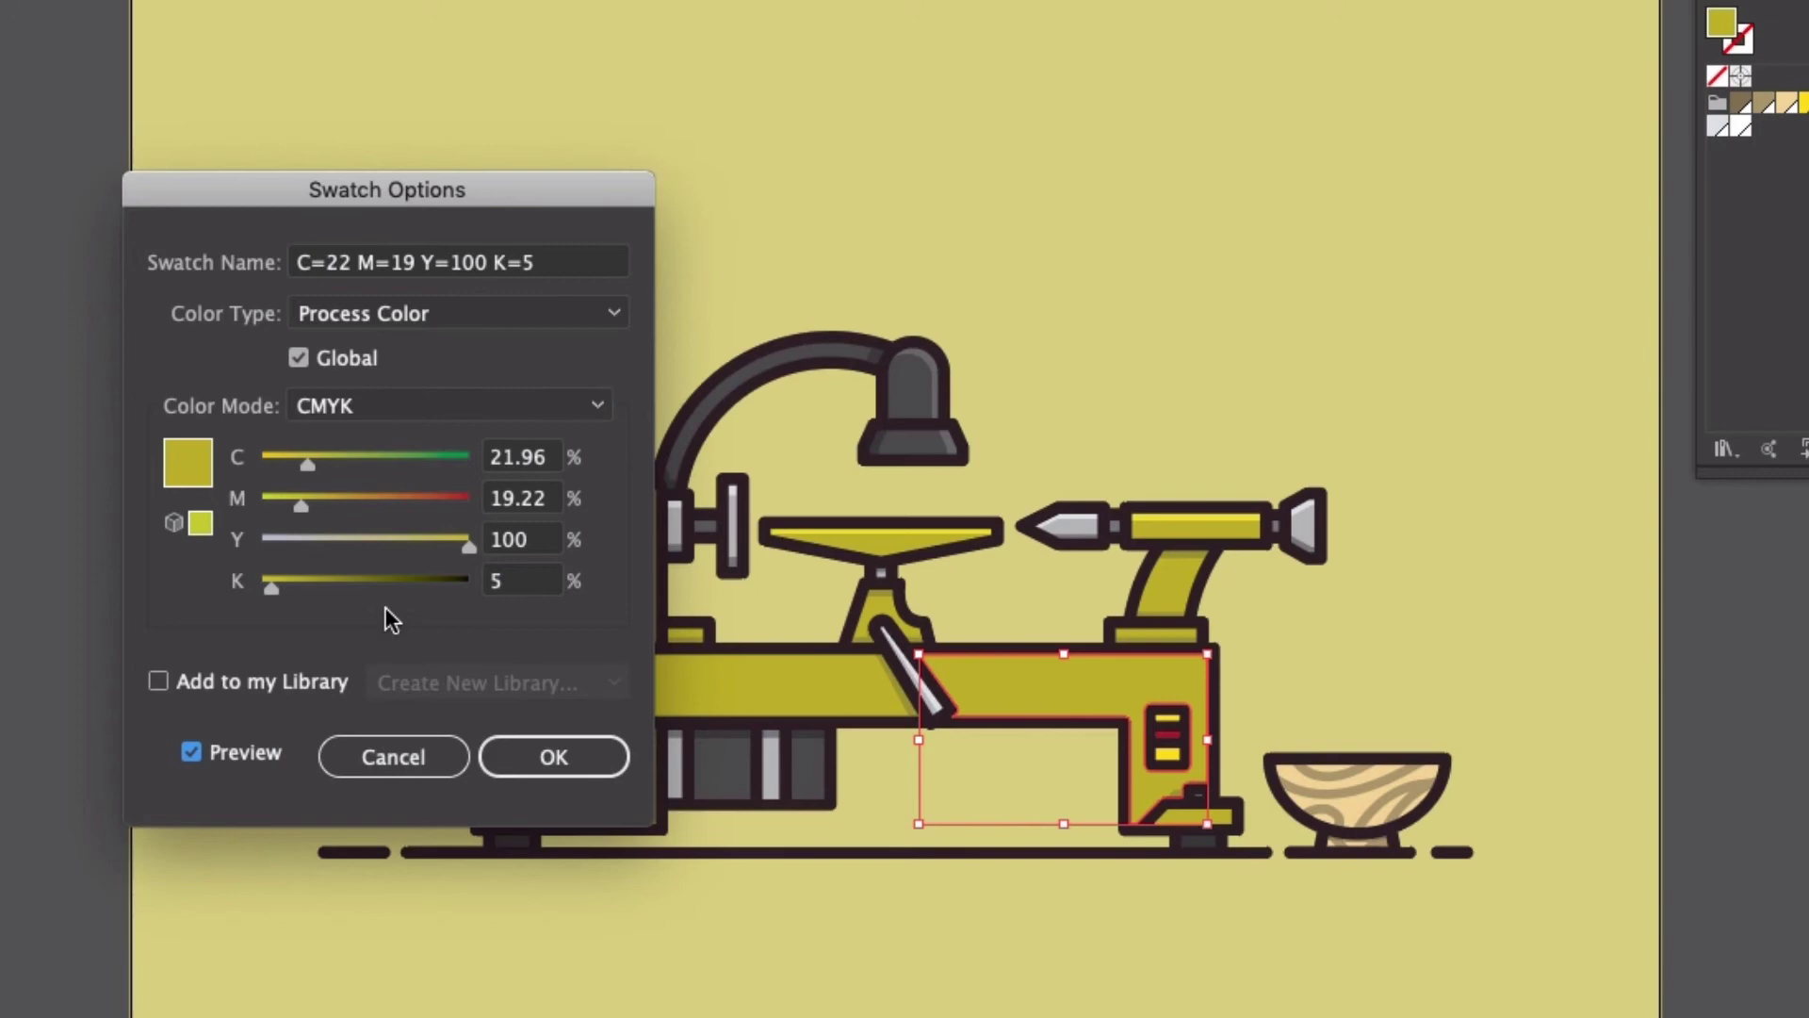
left_click_drag(271, 587, 229, 597)
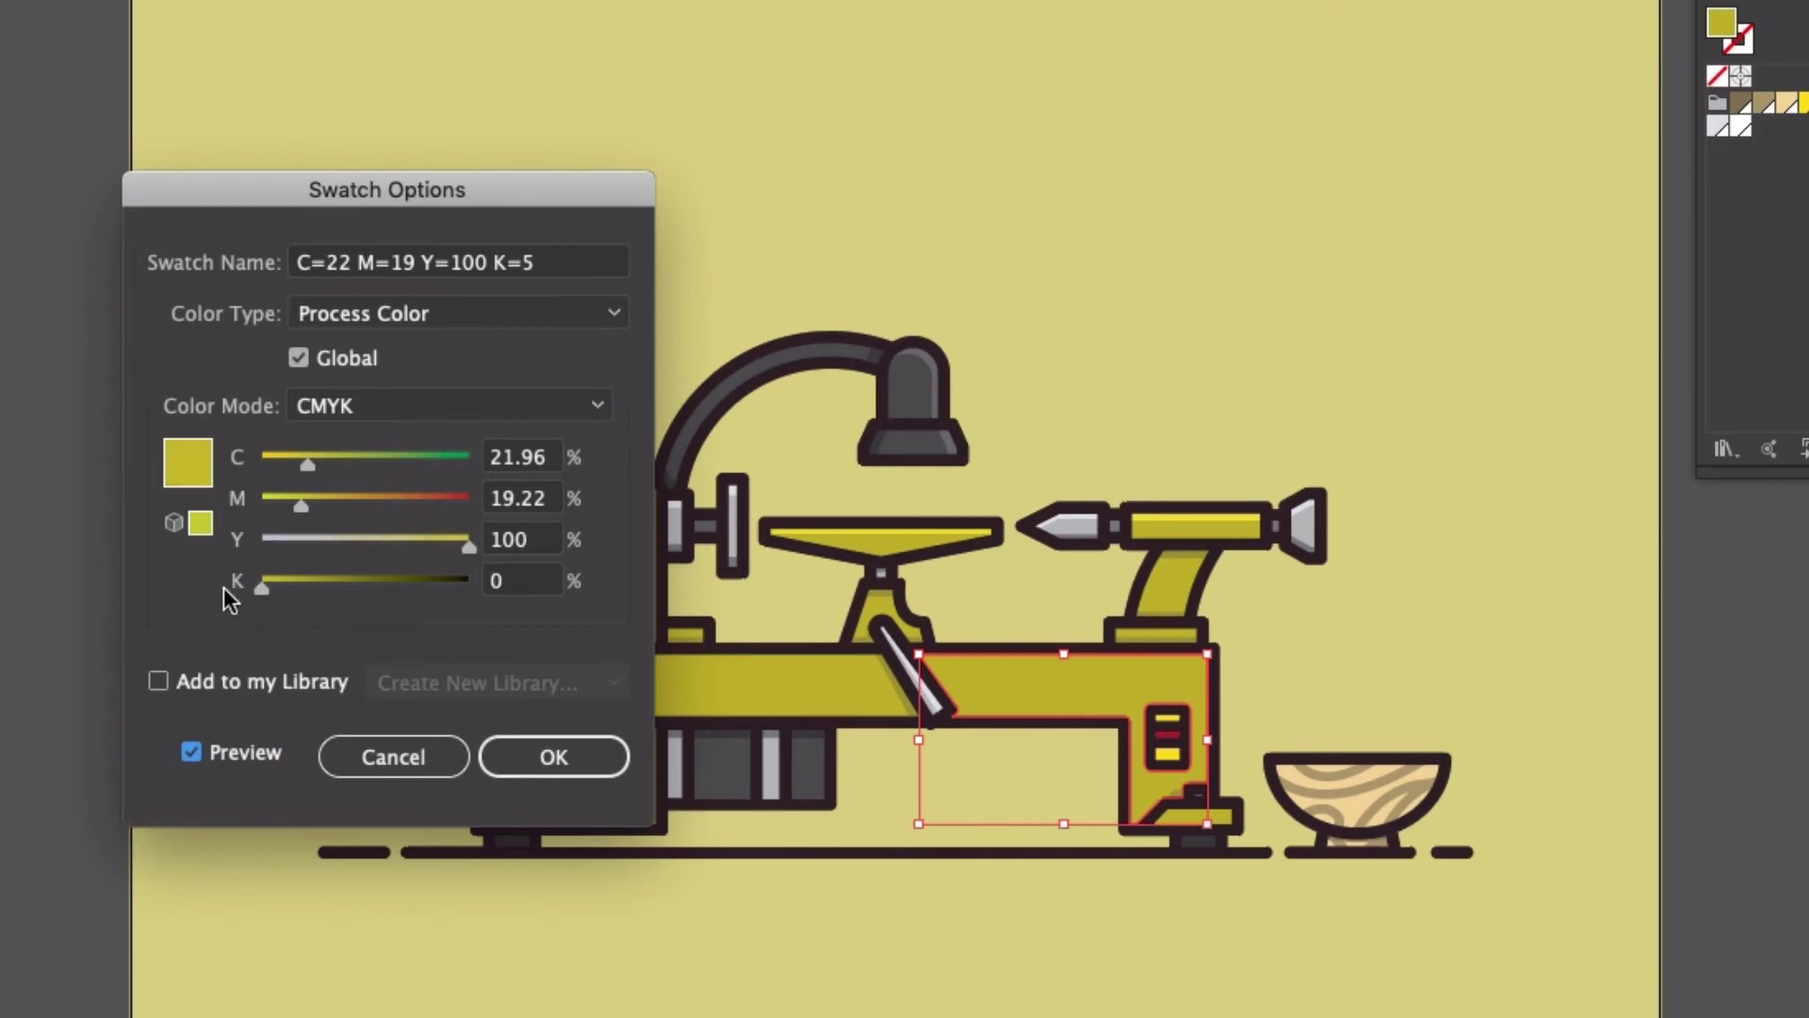
left_click(524, 579)
type("10")
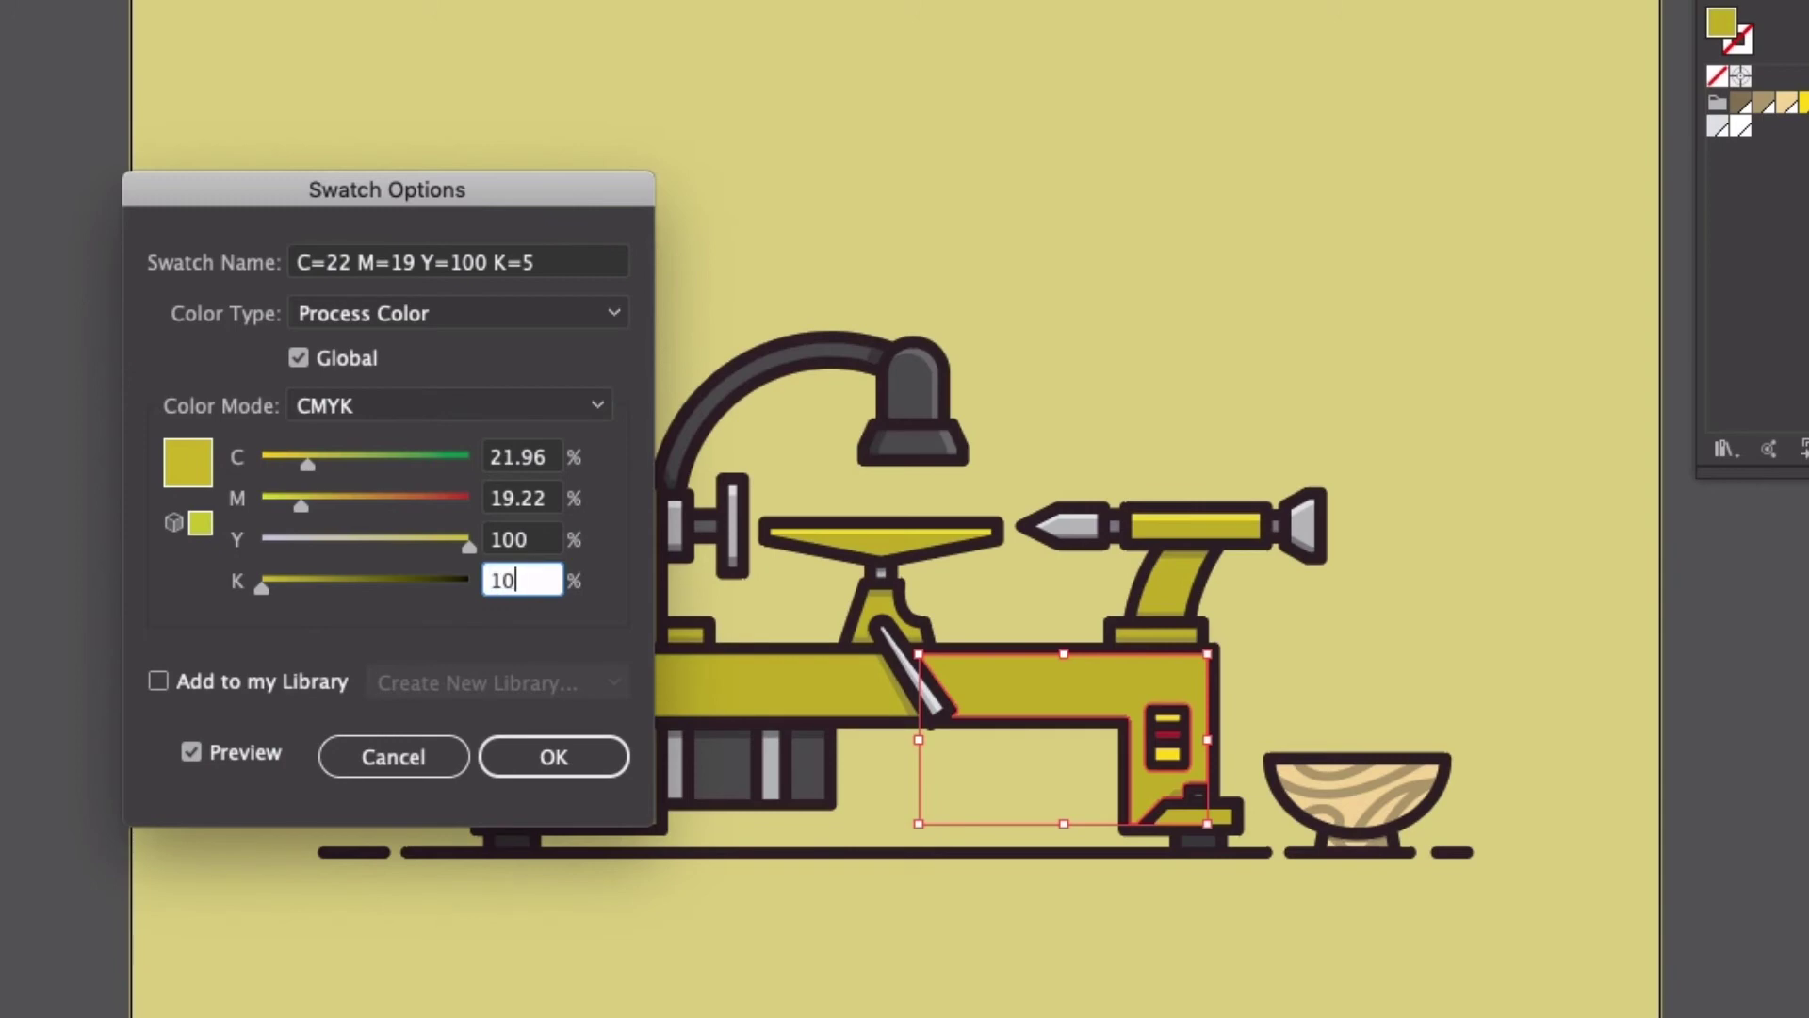
key("Tab")
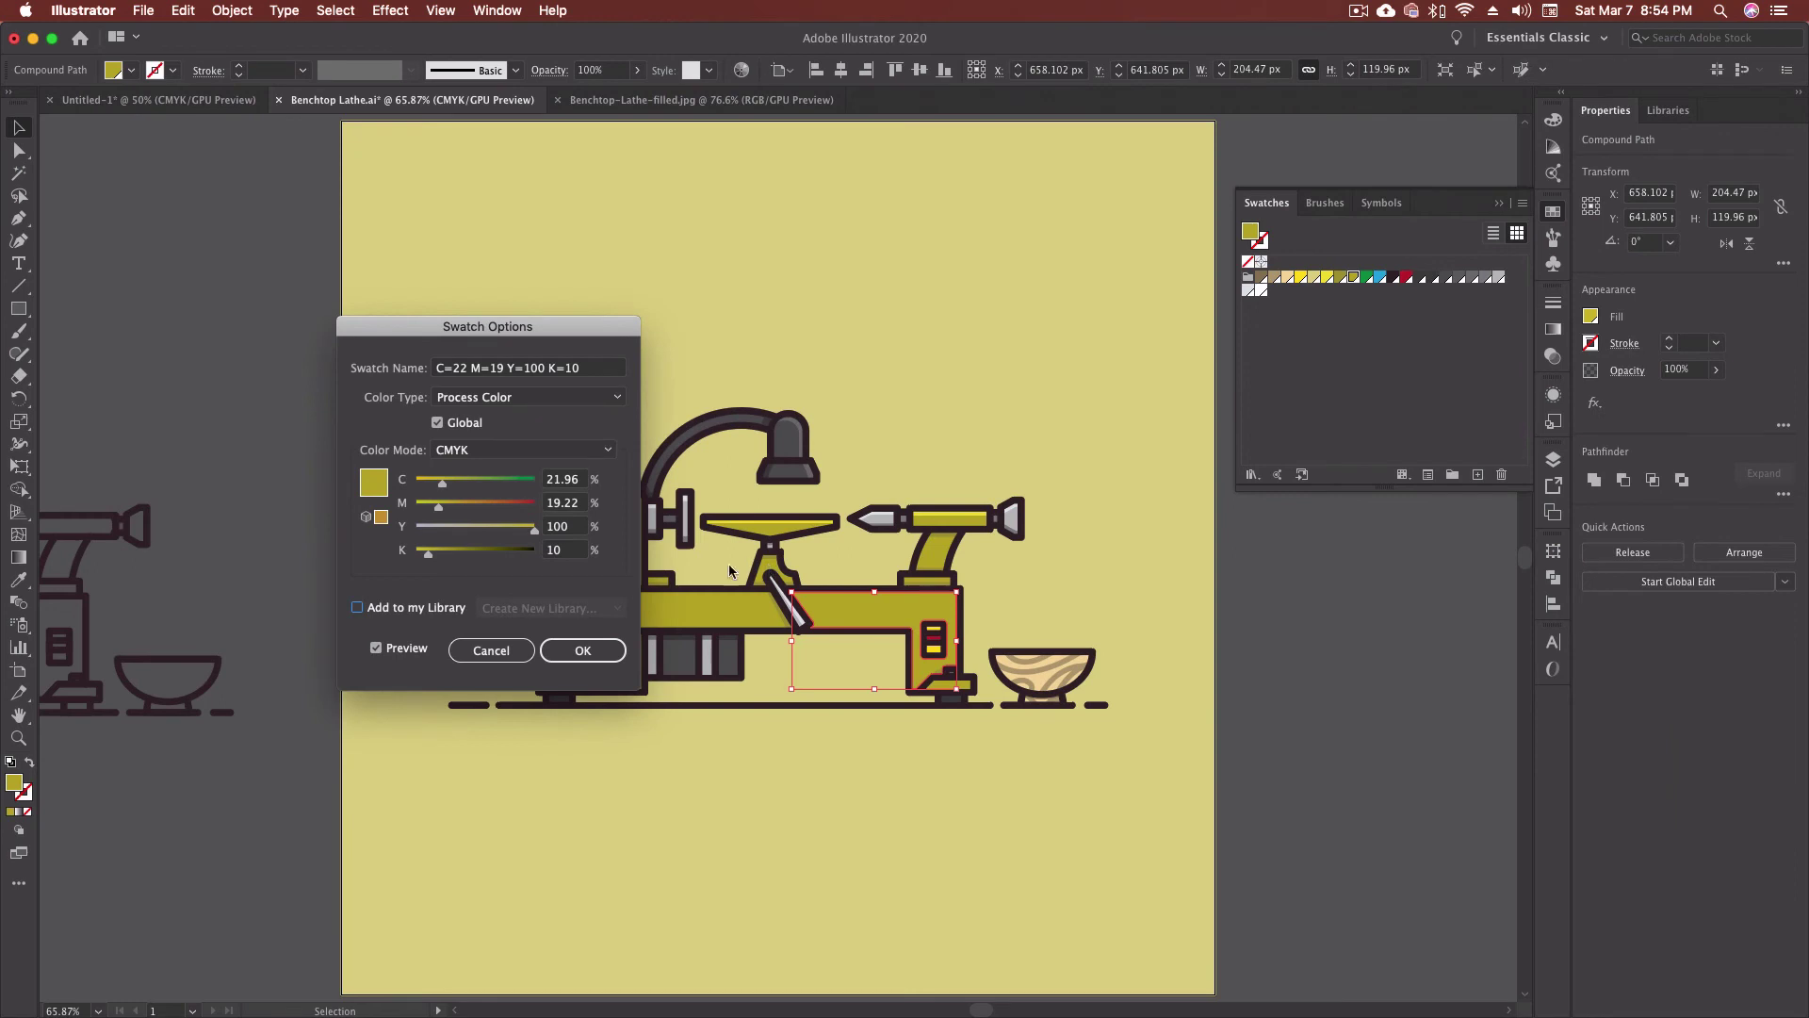
left_click(594, 649)
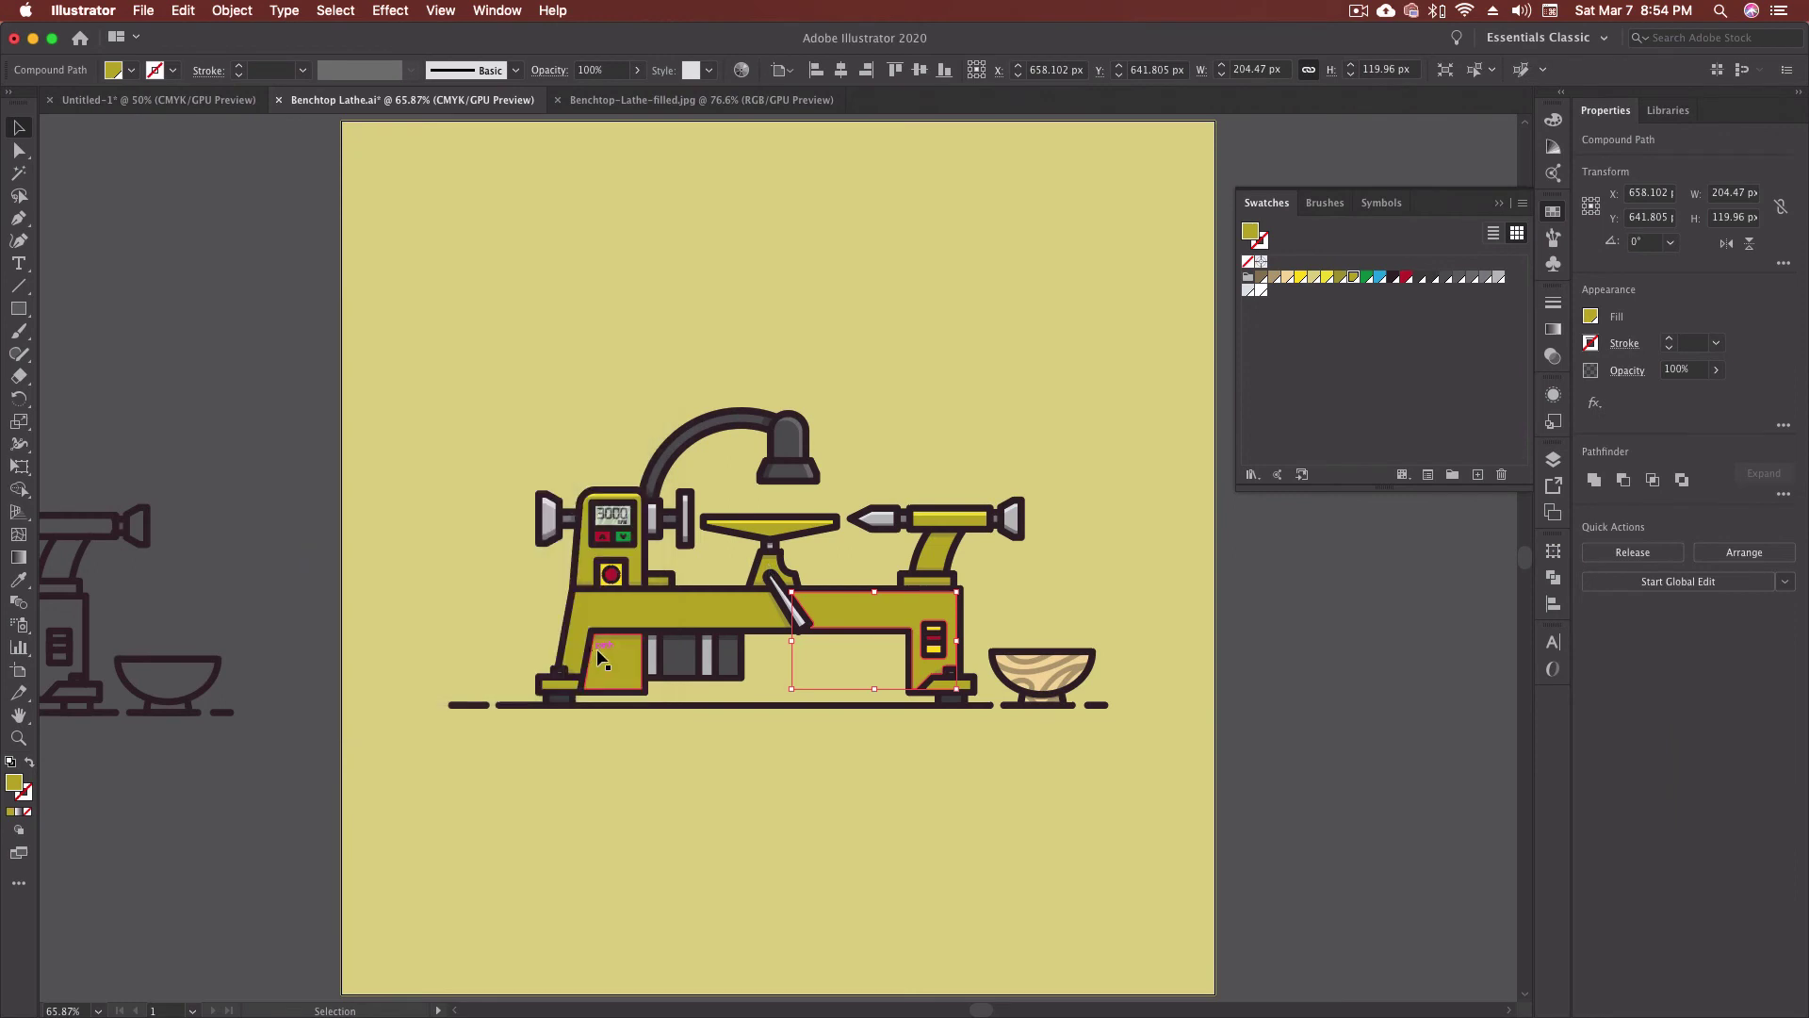
left_click(1373, 603)
left_click(875, 616)
left_click(1392, 348)
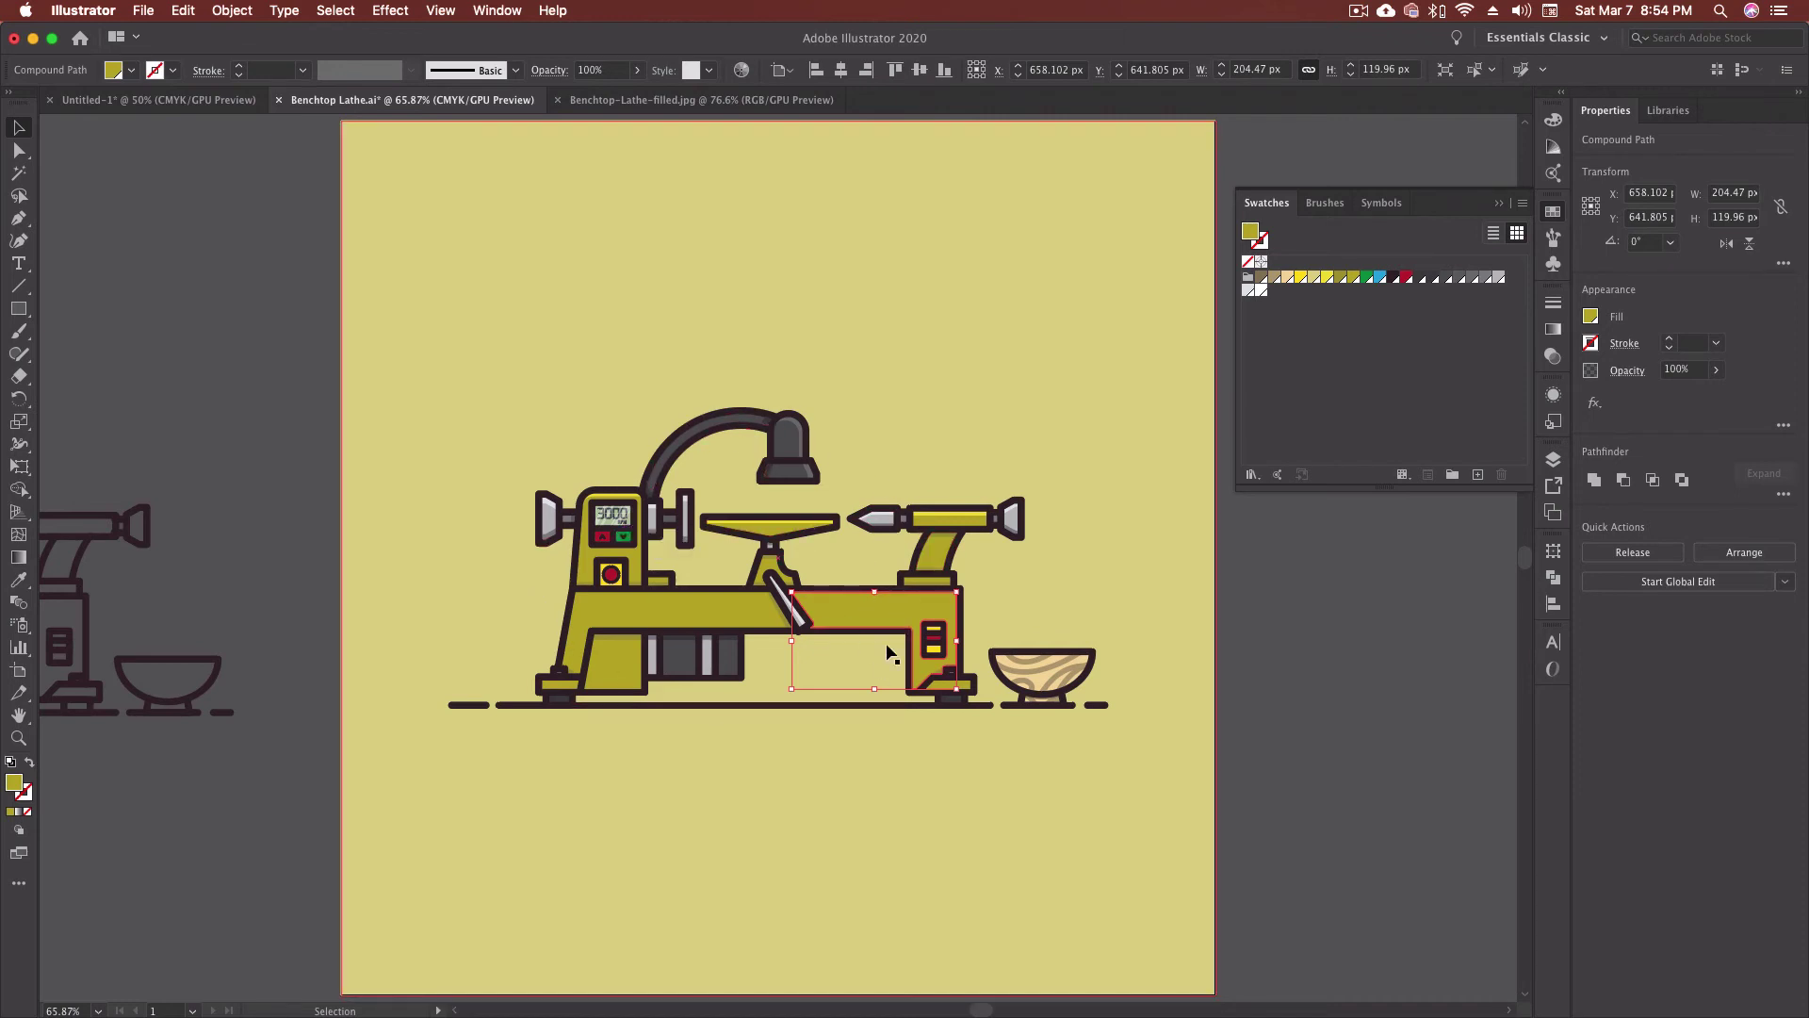
left_click(1131, 490)
left_click(1366, 364)
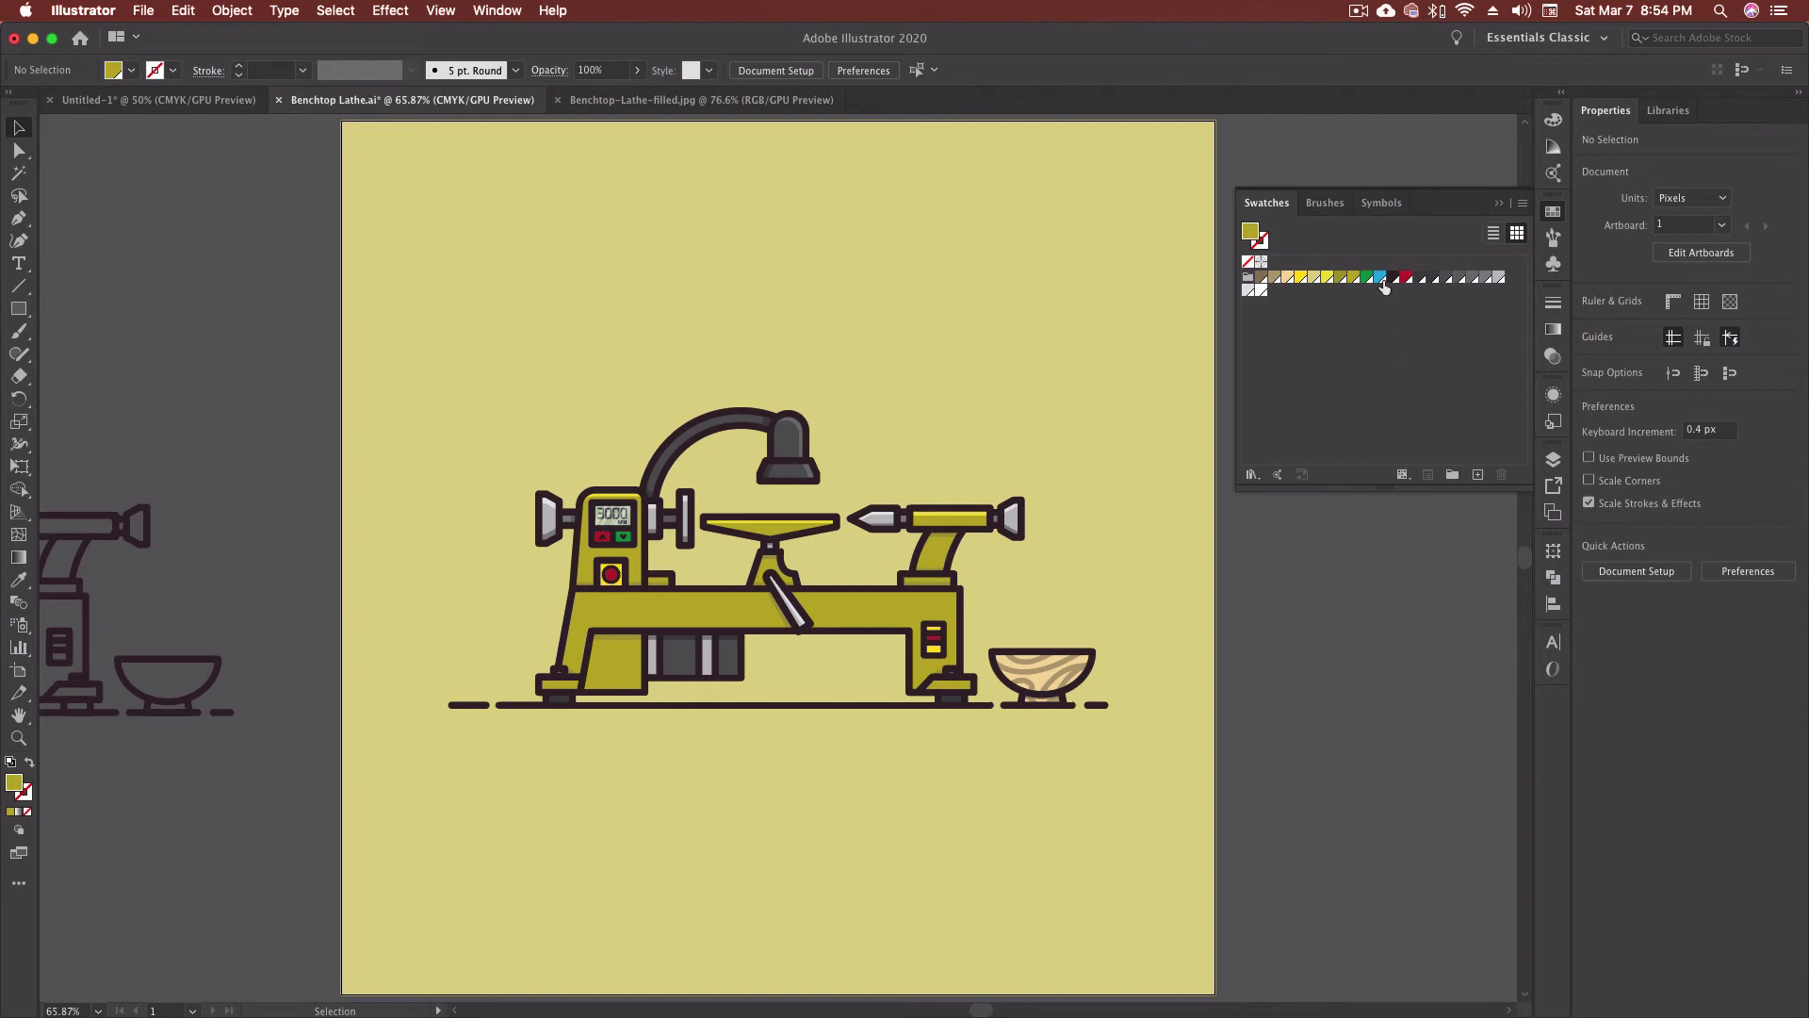
left_click(942, 600)
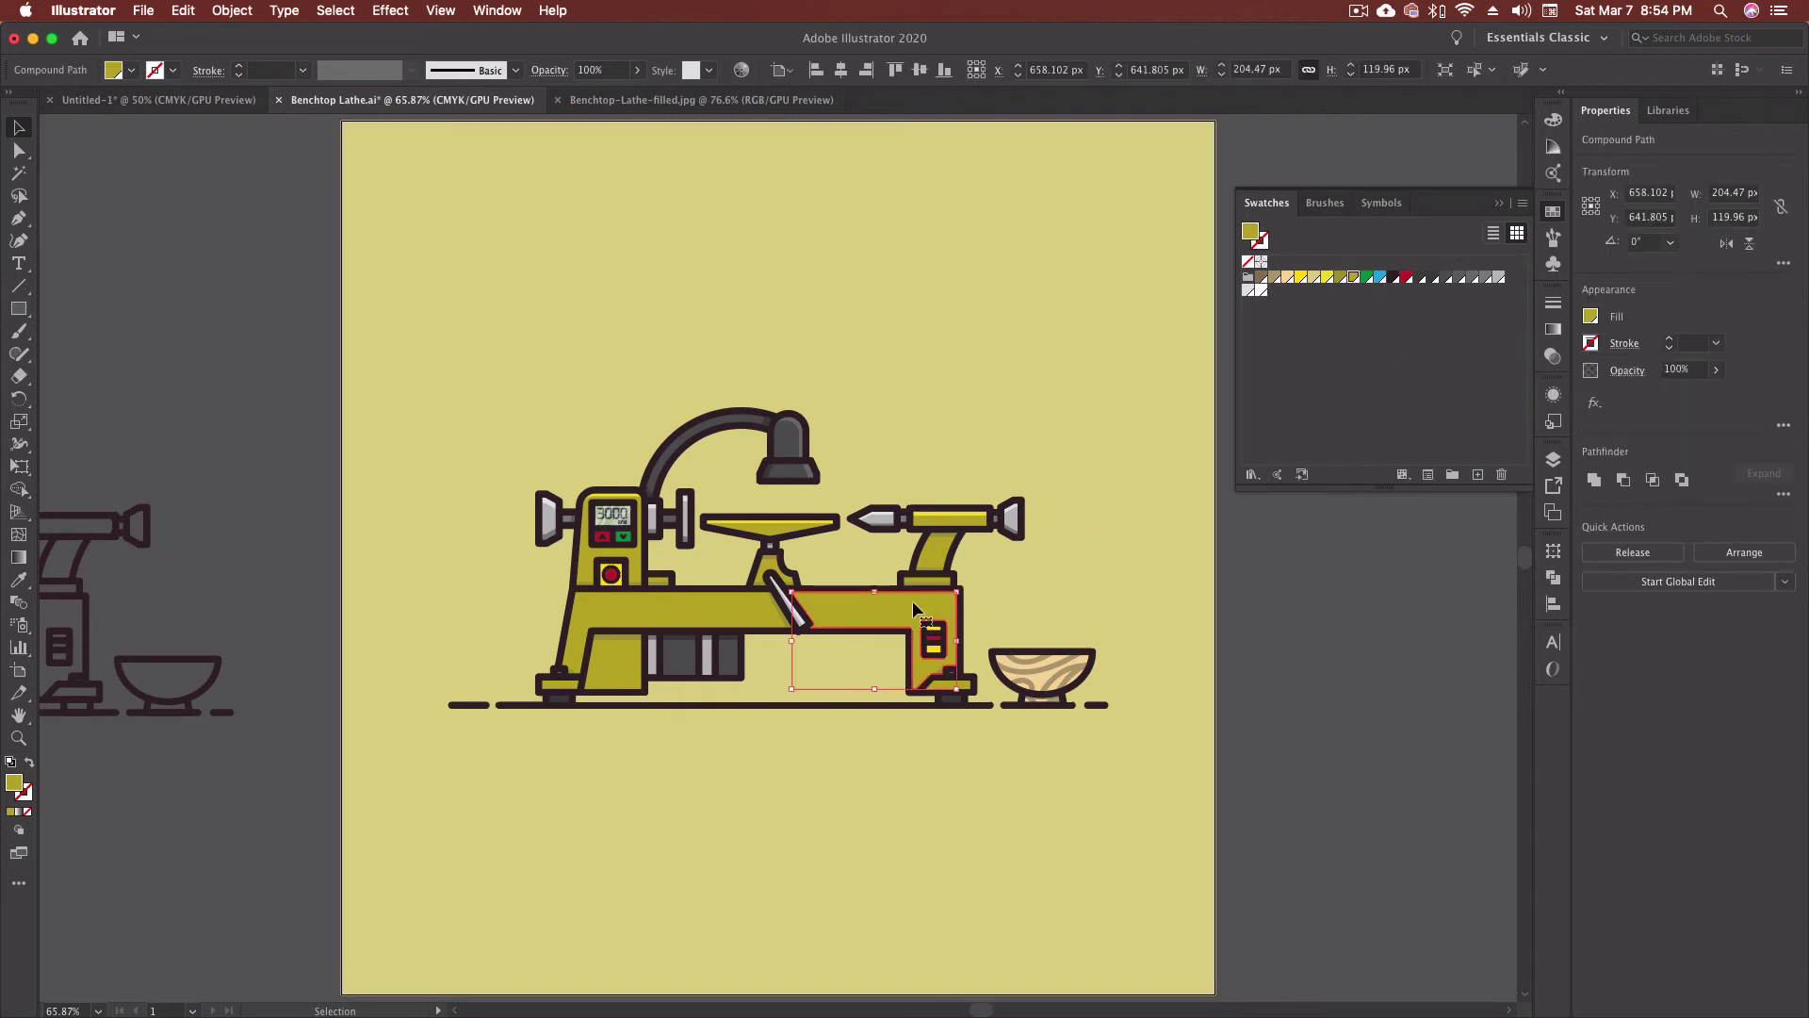
Step: Add the yellow PANTONE 103 C swatch from PANTONE+ Solid Coated, then deselect everything
left_click(1253, 475)
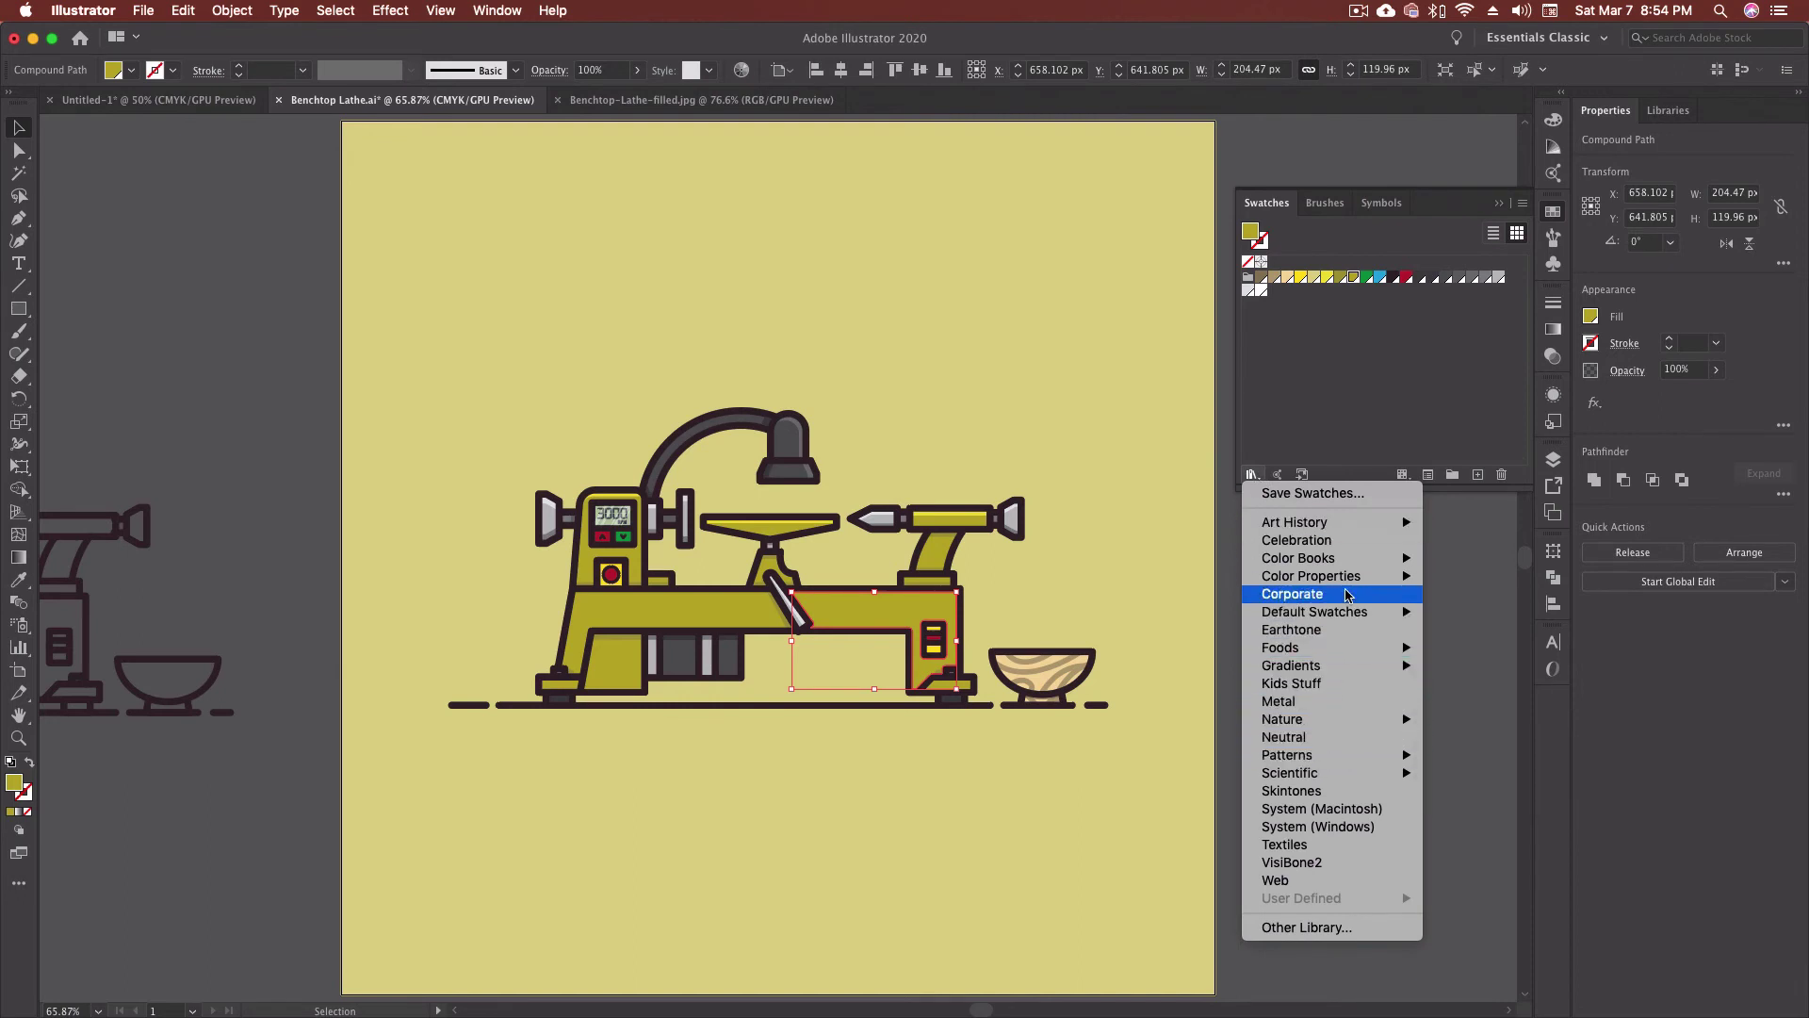
mouse_move(1349, 559)
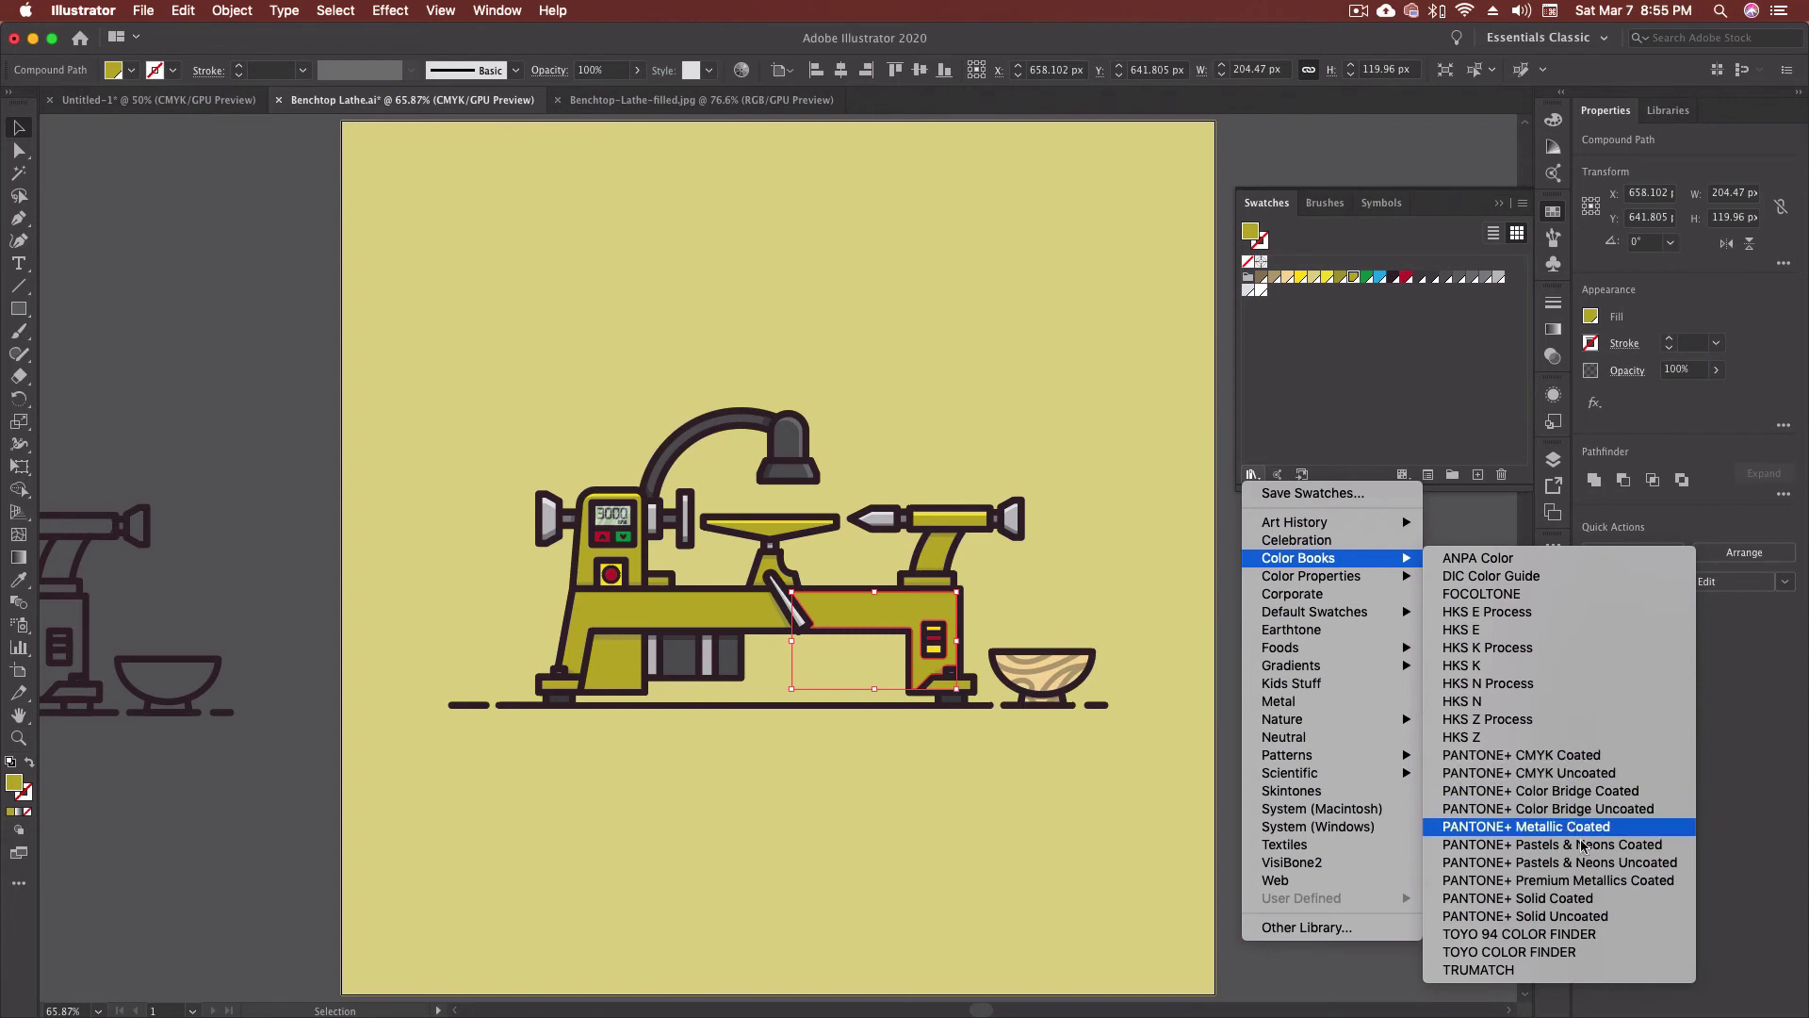
left_click(1583, 902)
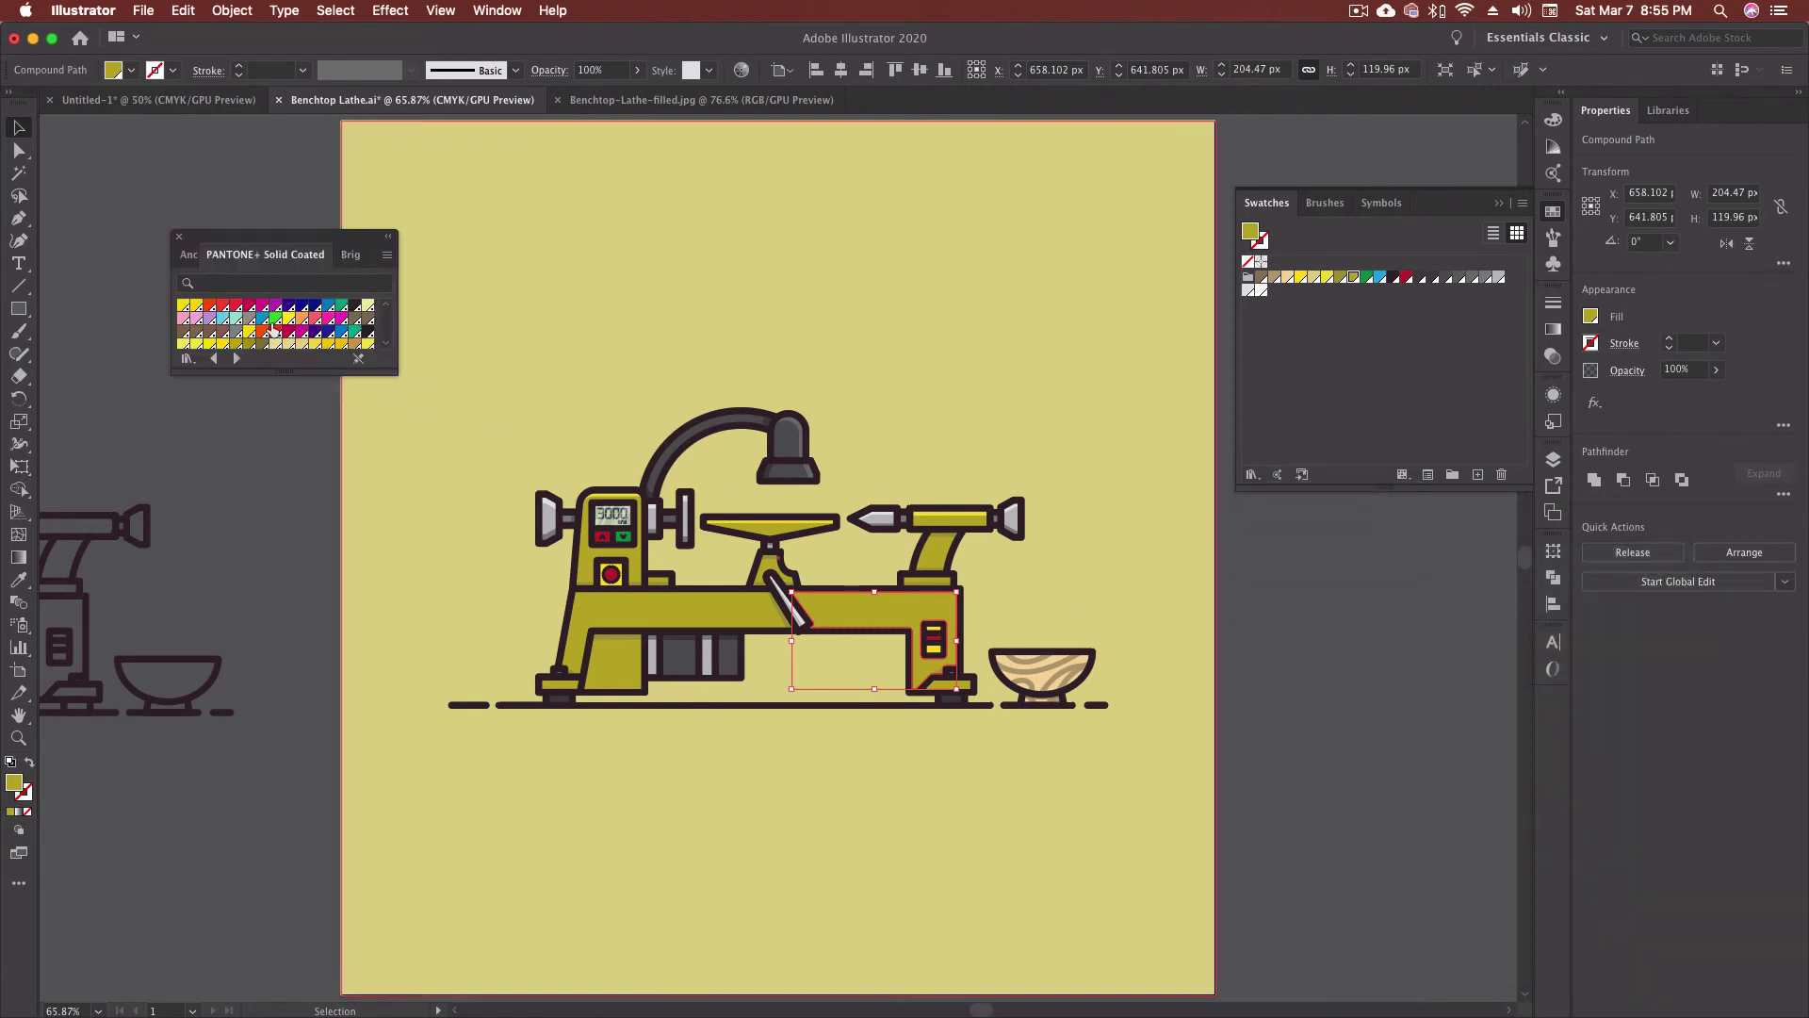
left_click(236, 345)
left_click(1434, 360)
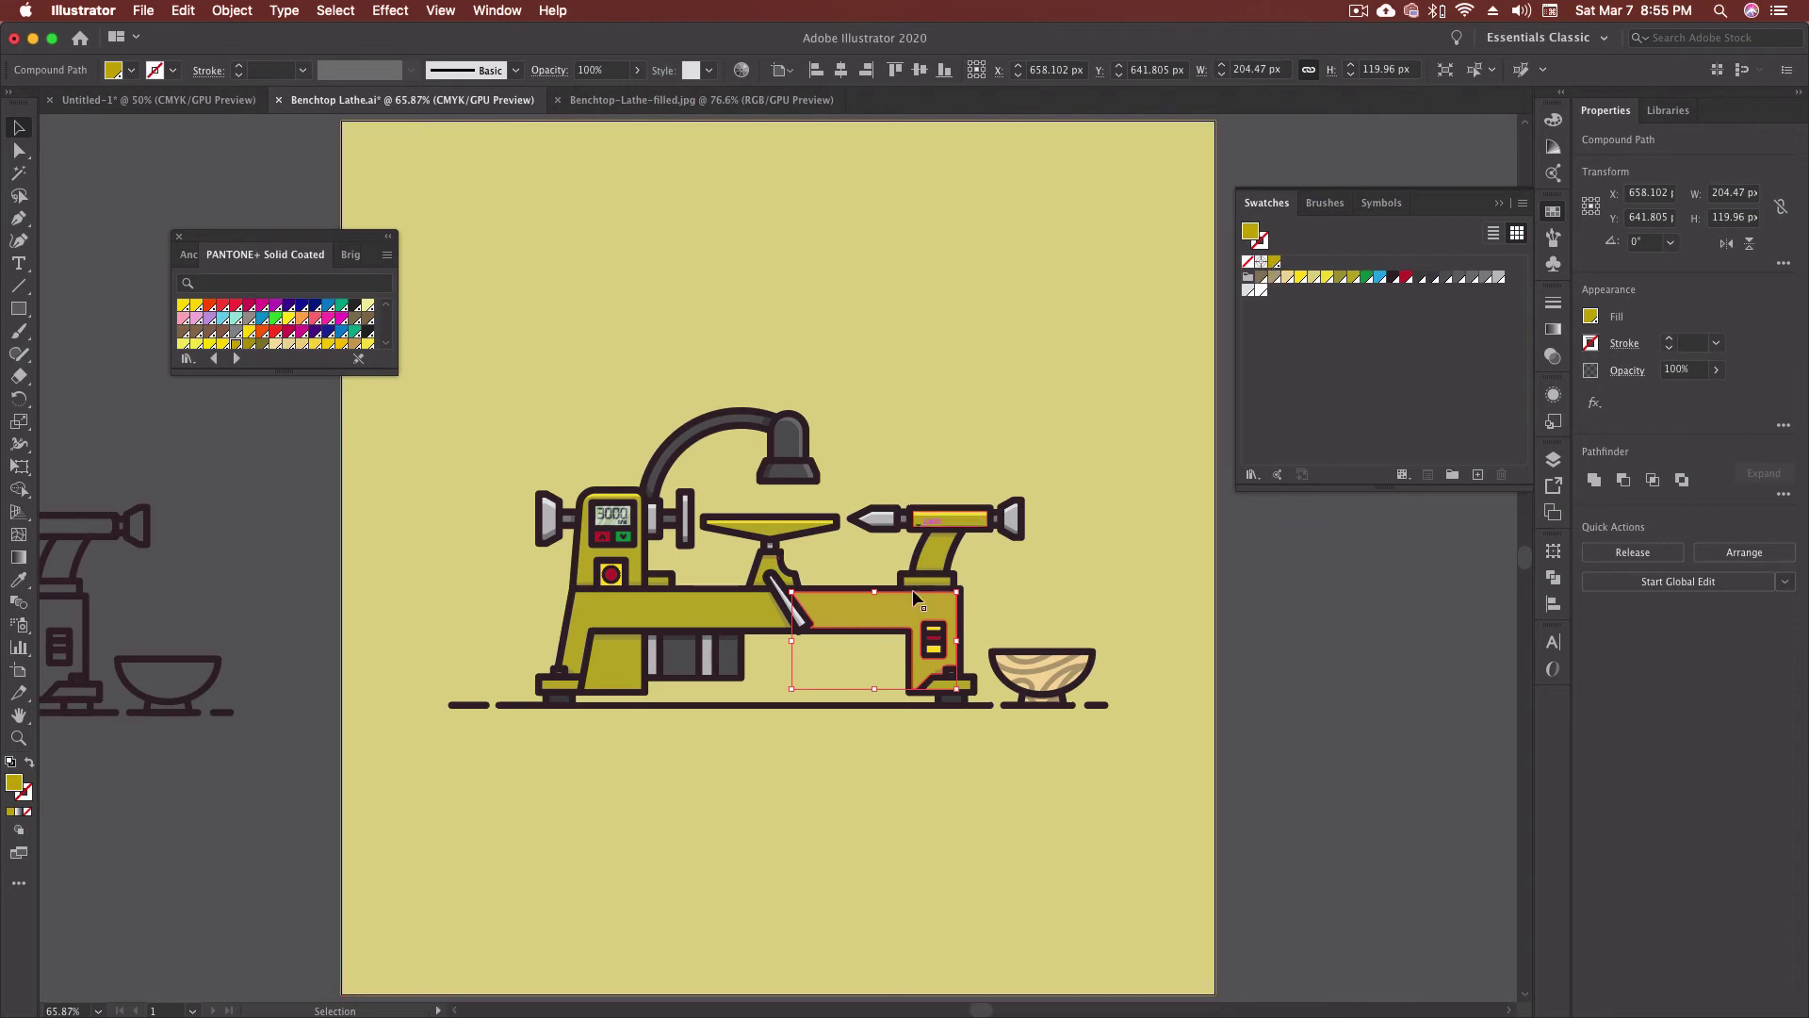
left_click(853, 650)
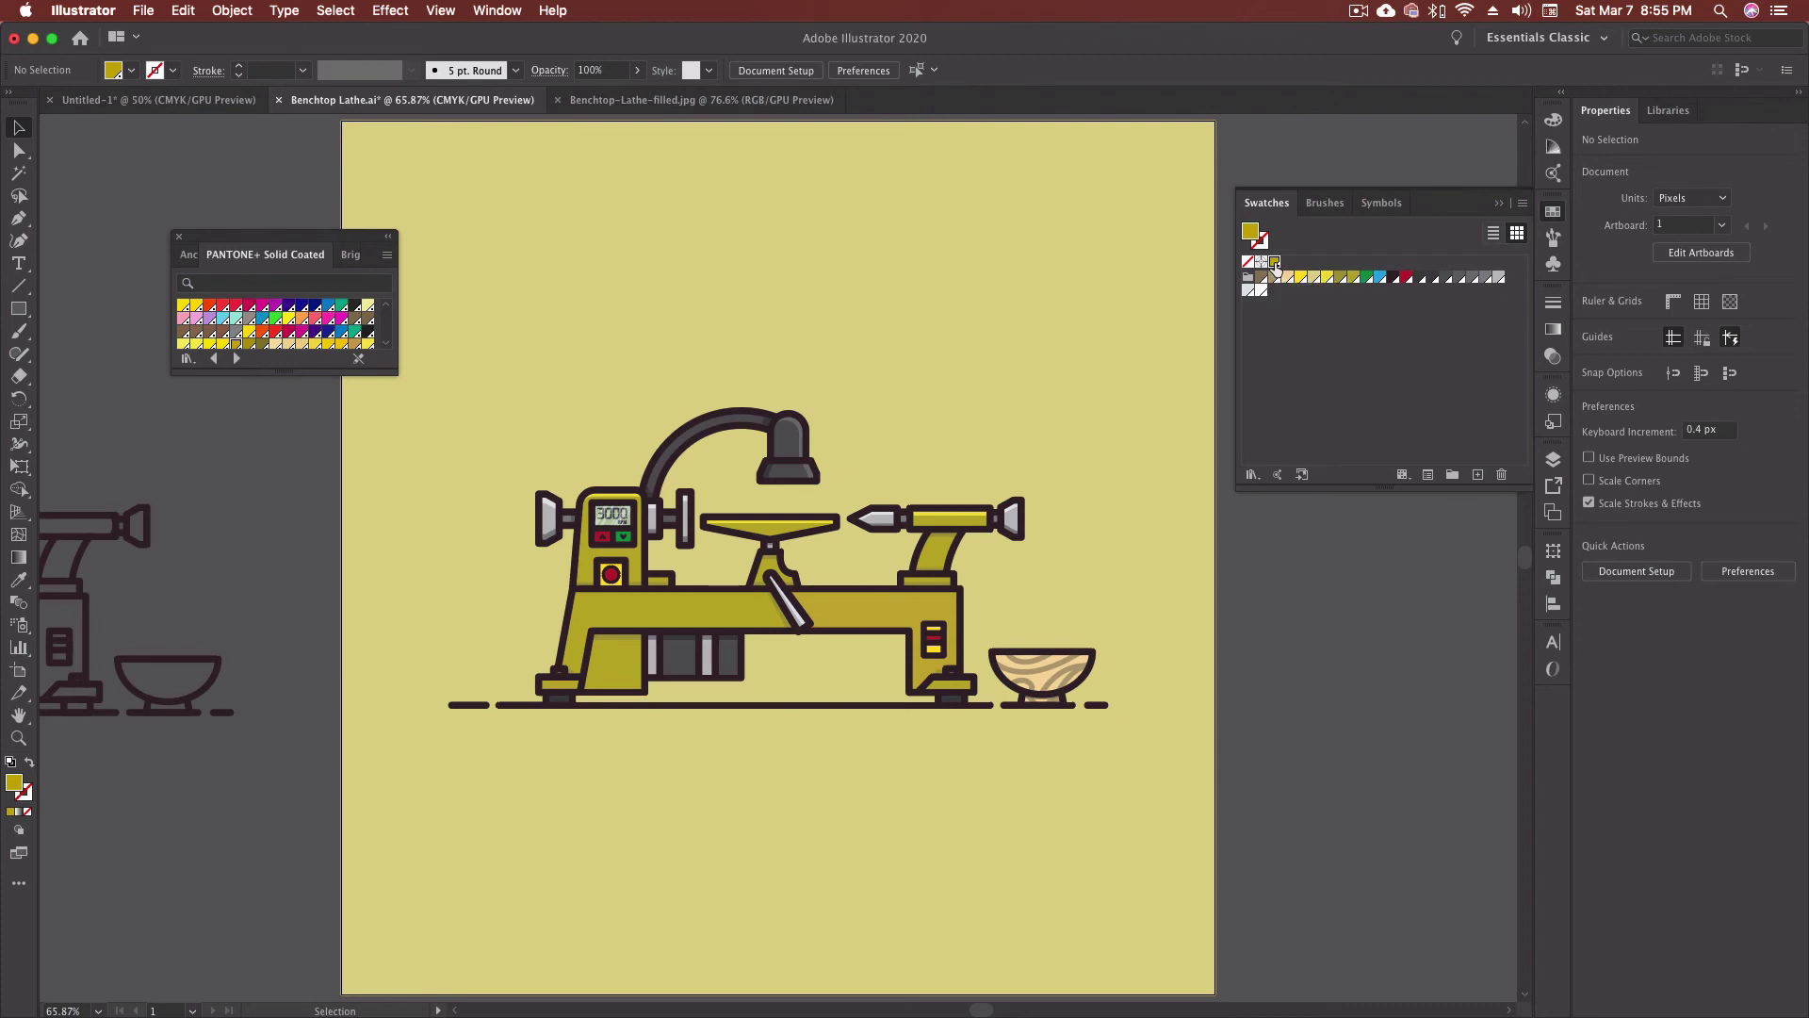
Step: Undo the lathe body's colour change, delete the Pantone swatch, and deselect the artwork
key("super+z")
key("super+z")
key("super+z")
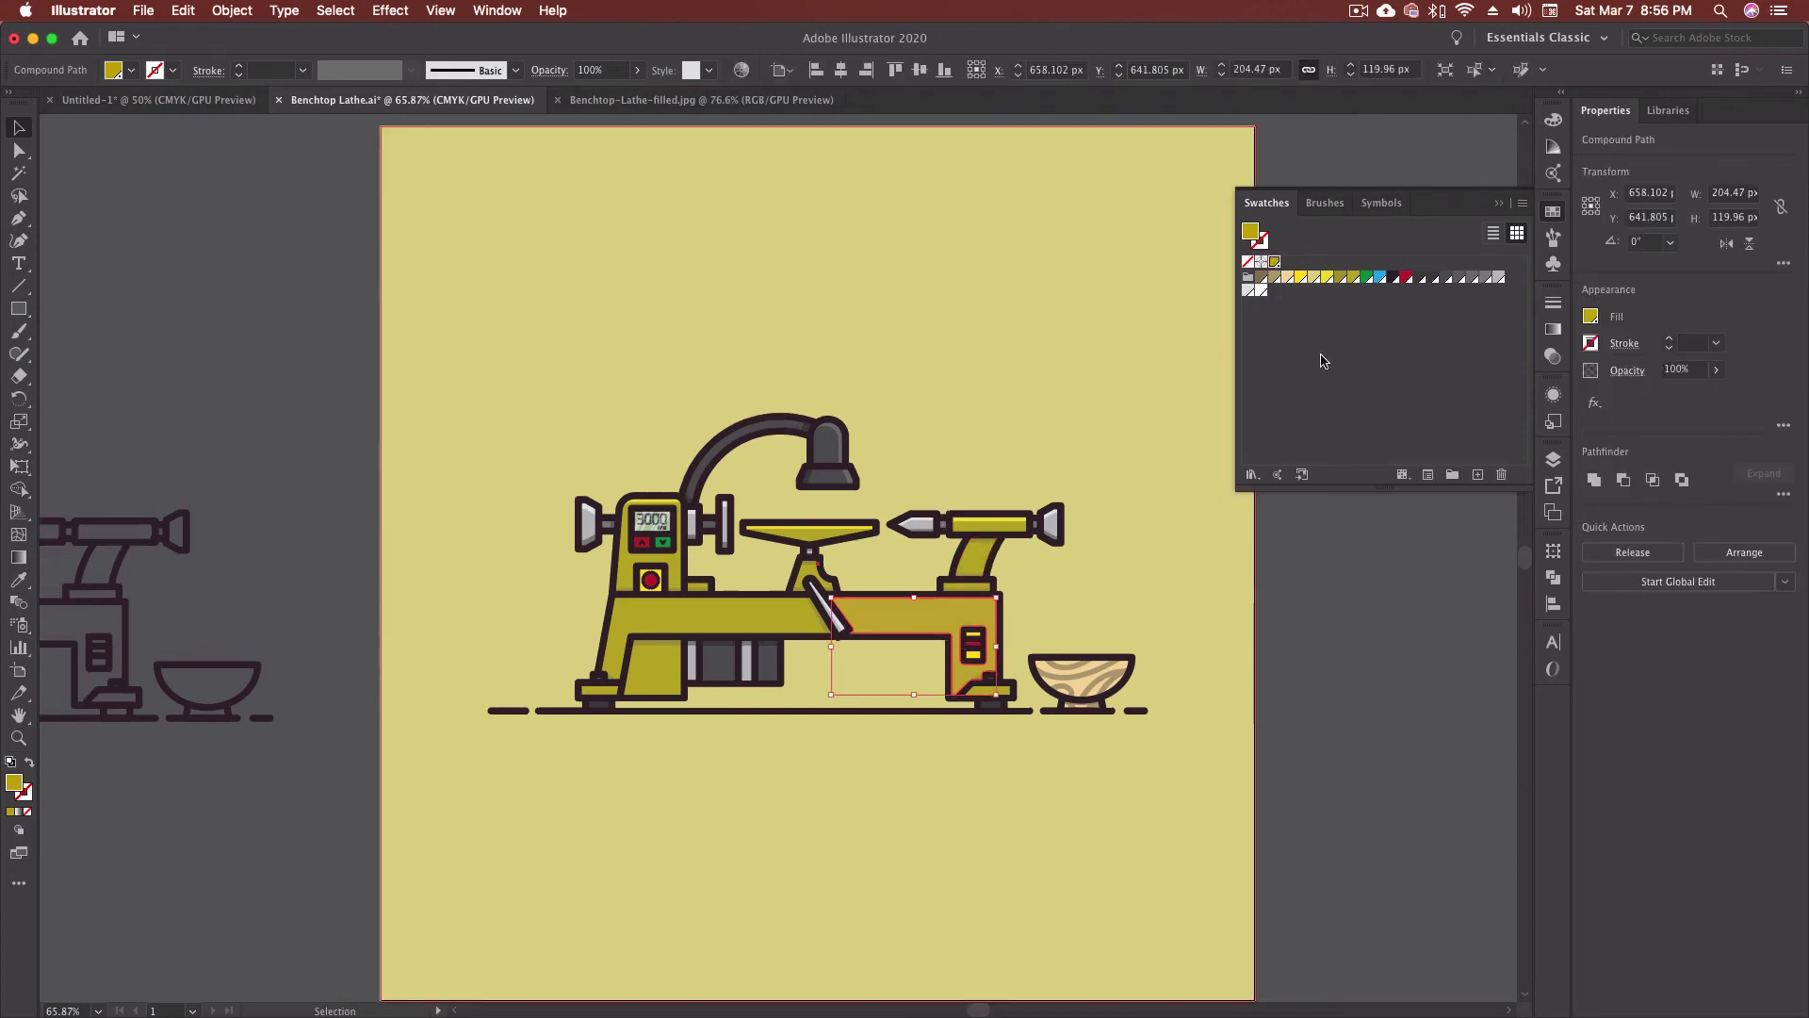
key("i")
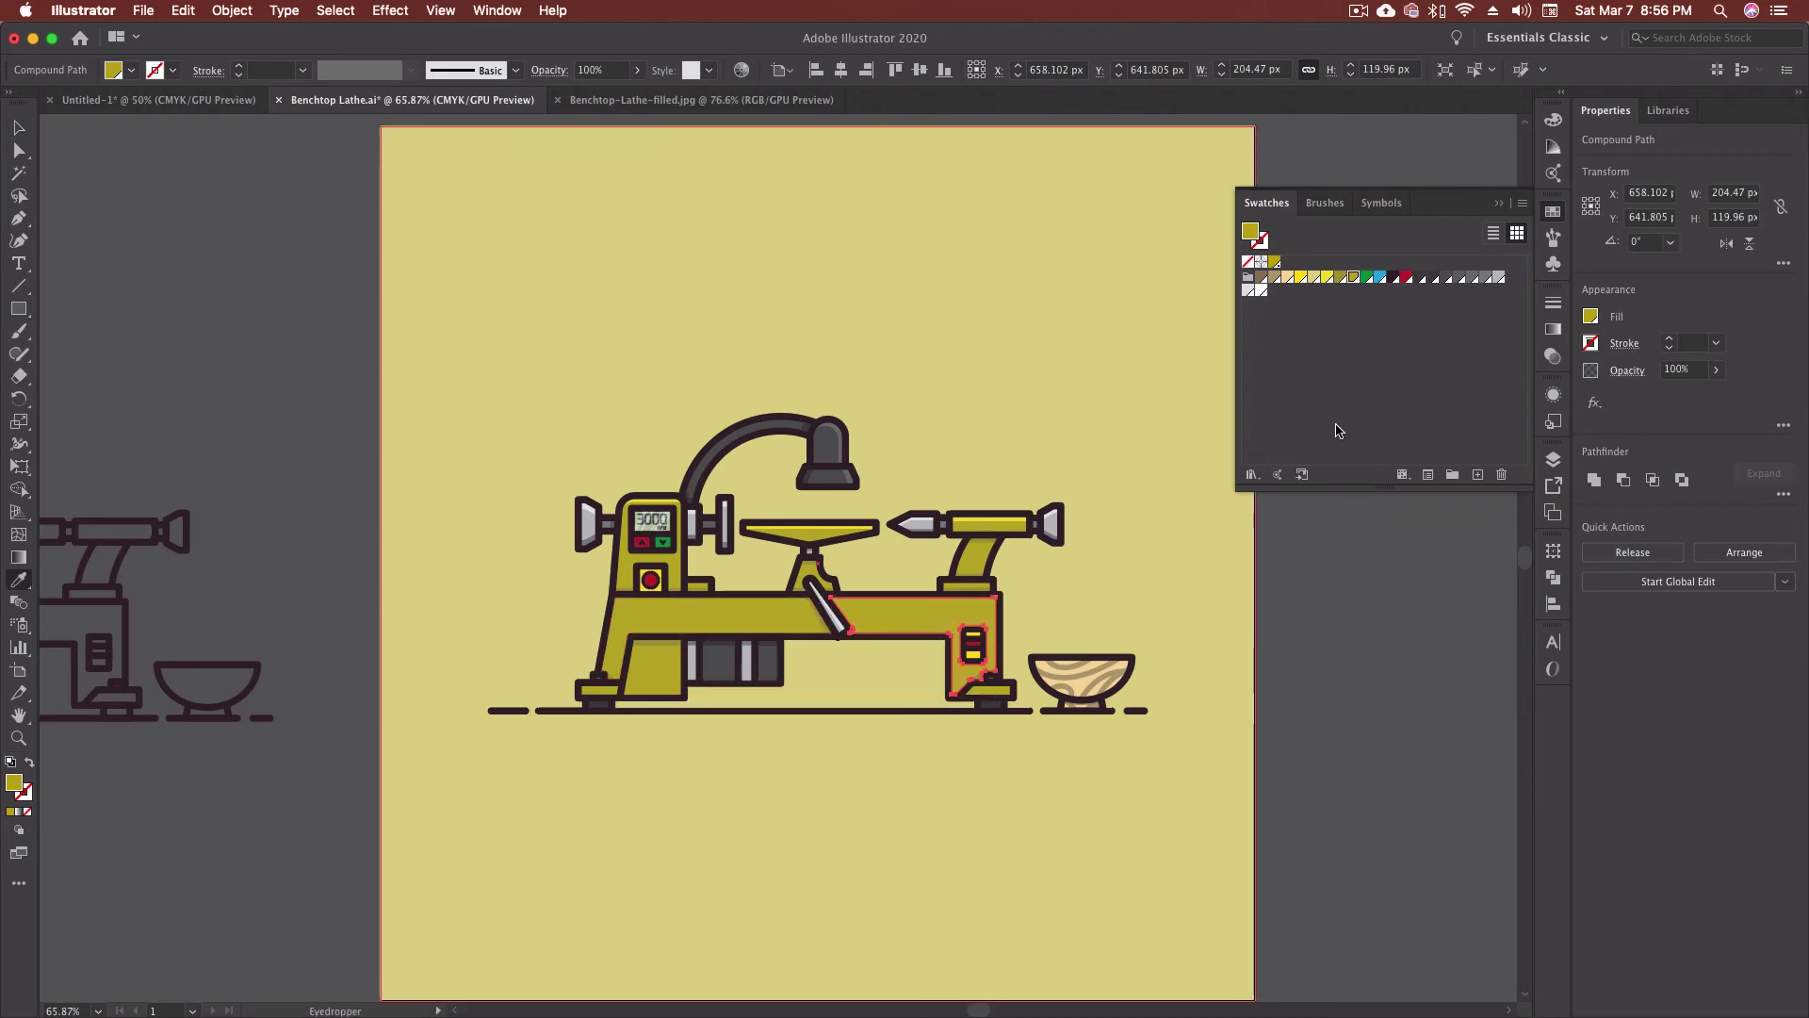
key("v")
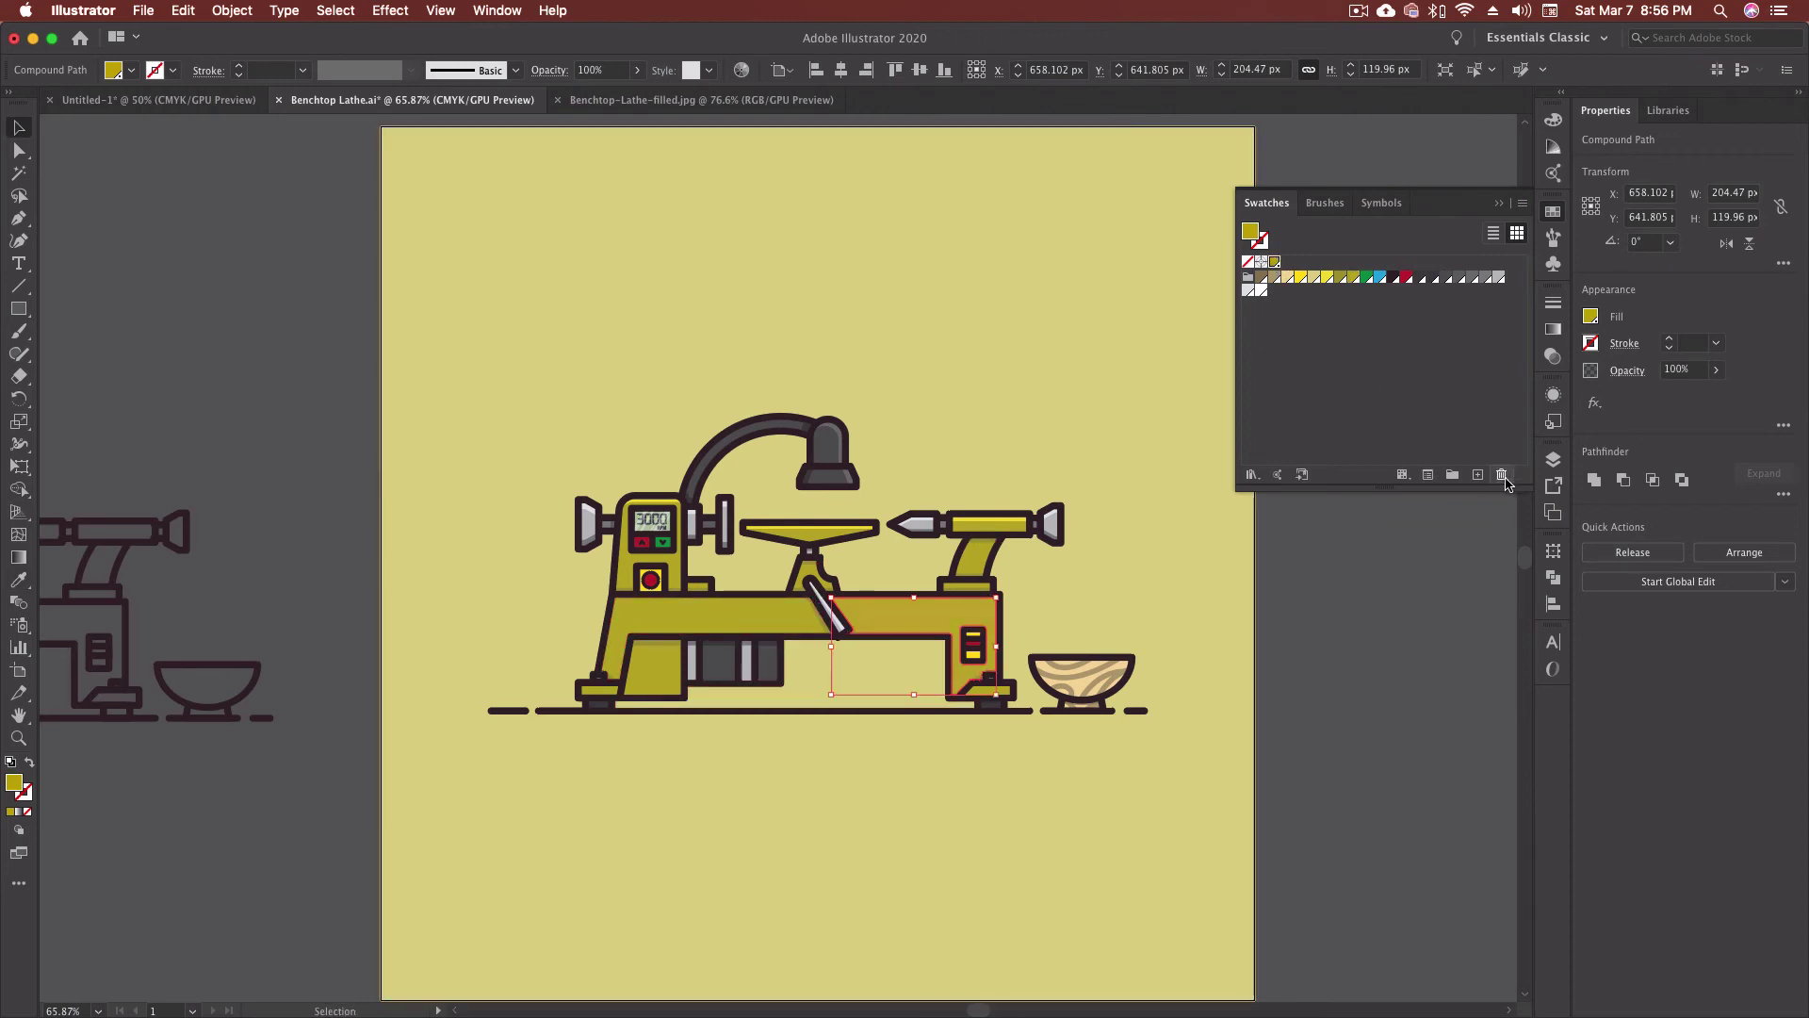
left_click(1503, 476)
left_click(989, 556)
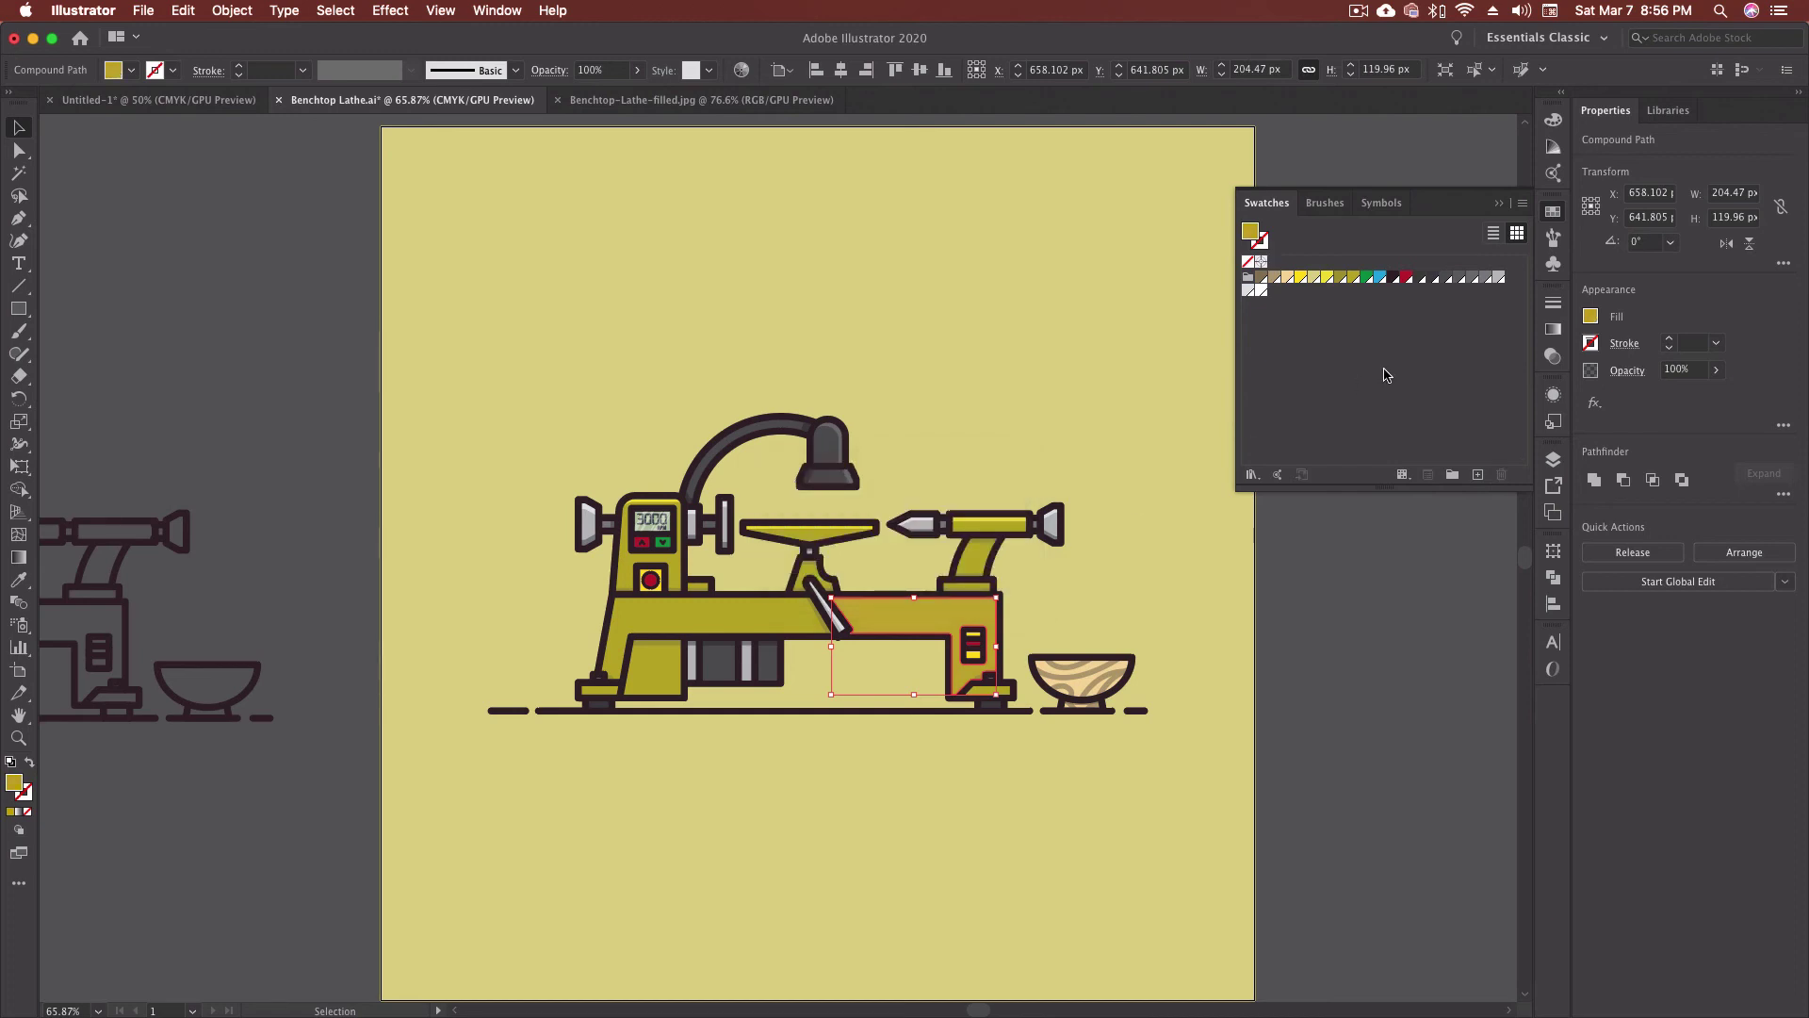
left_click(1354, 277)
left_click(1285, 656)
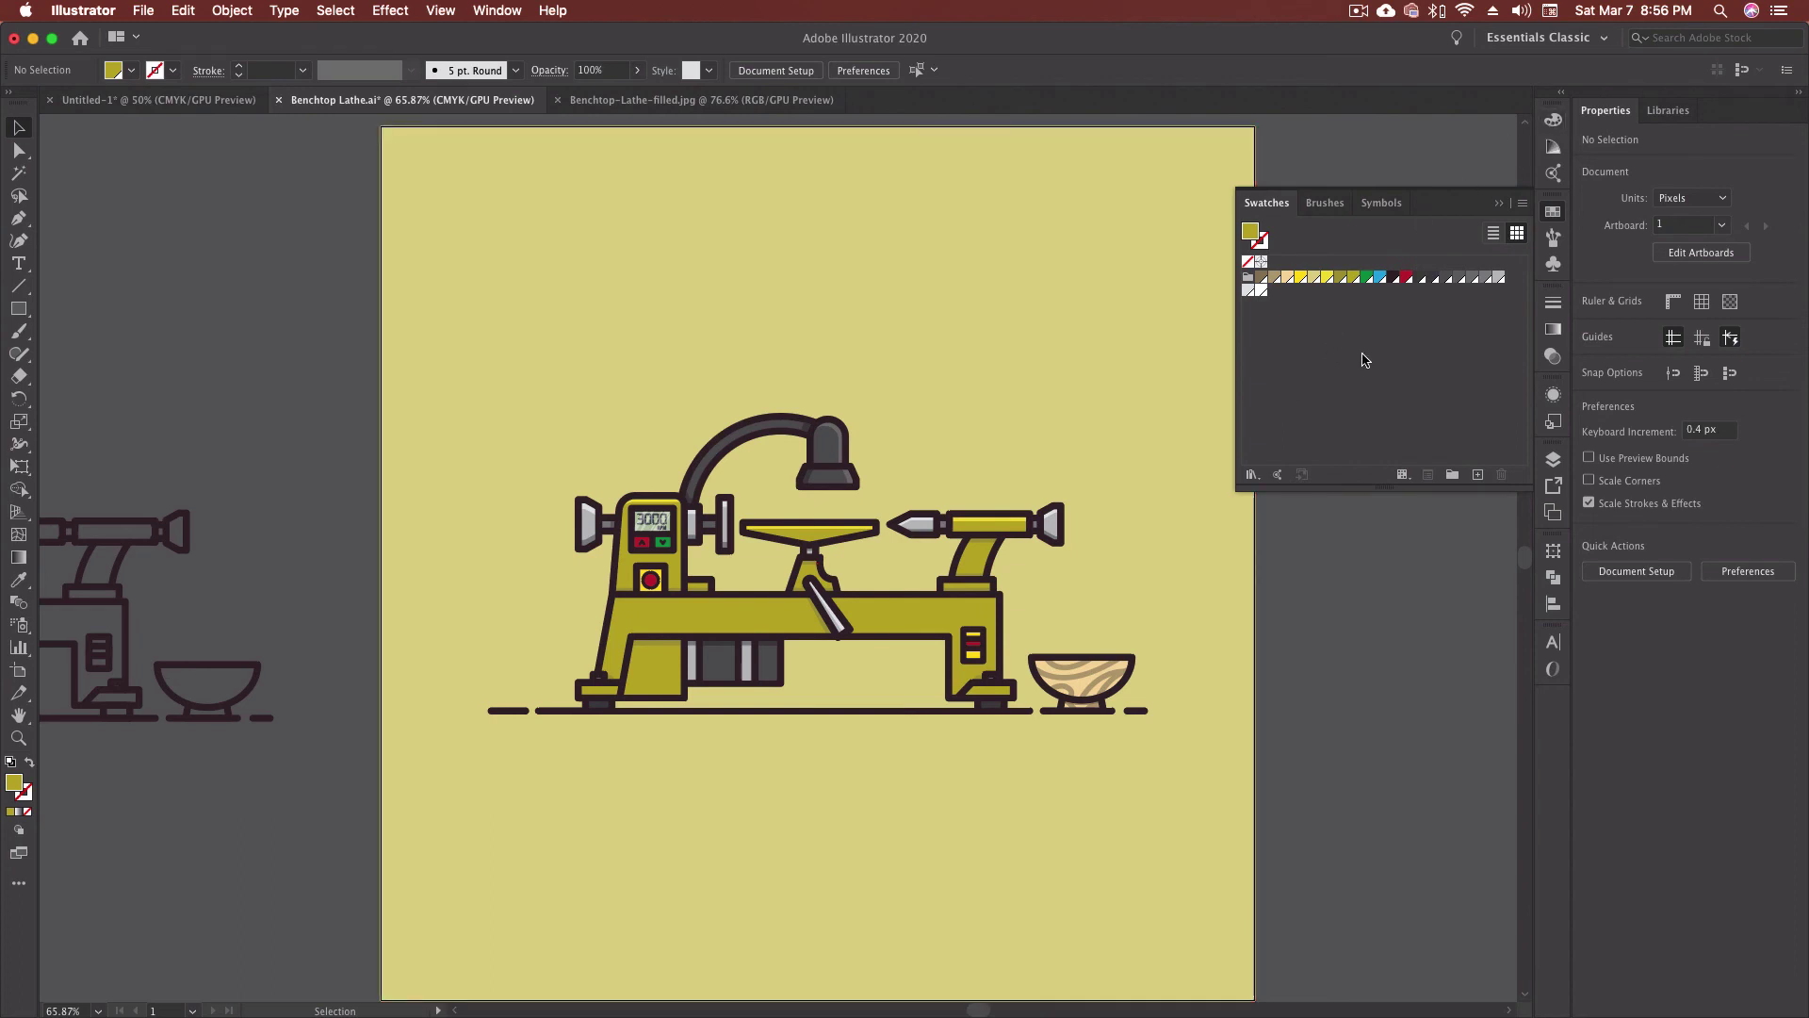
left_click(841, 436)
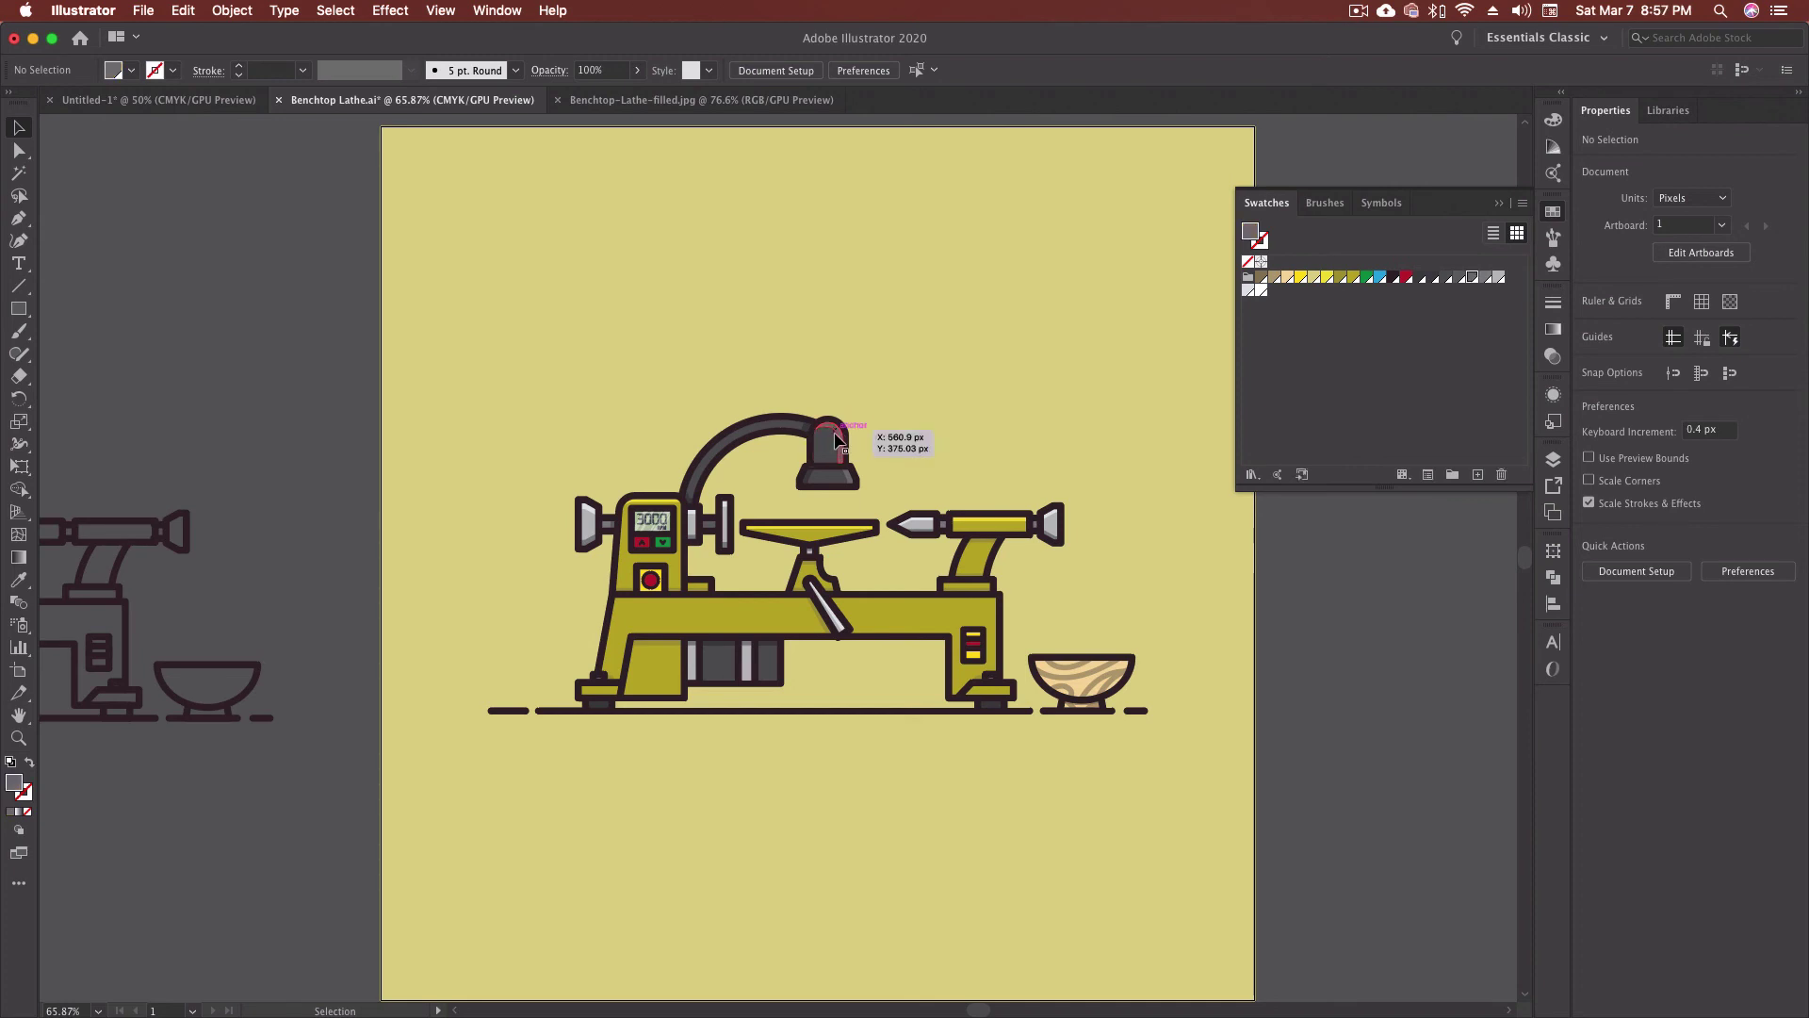
Step: Sample the dark grey onto the lamp shade and lighten its fill to a 50% tint
left_click(837, 440)
key("i")
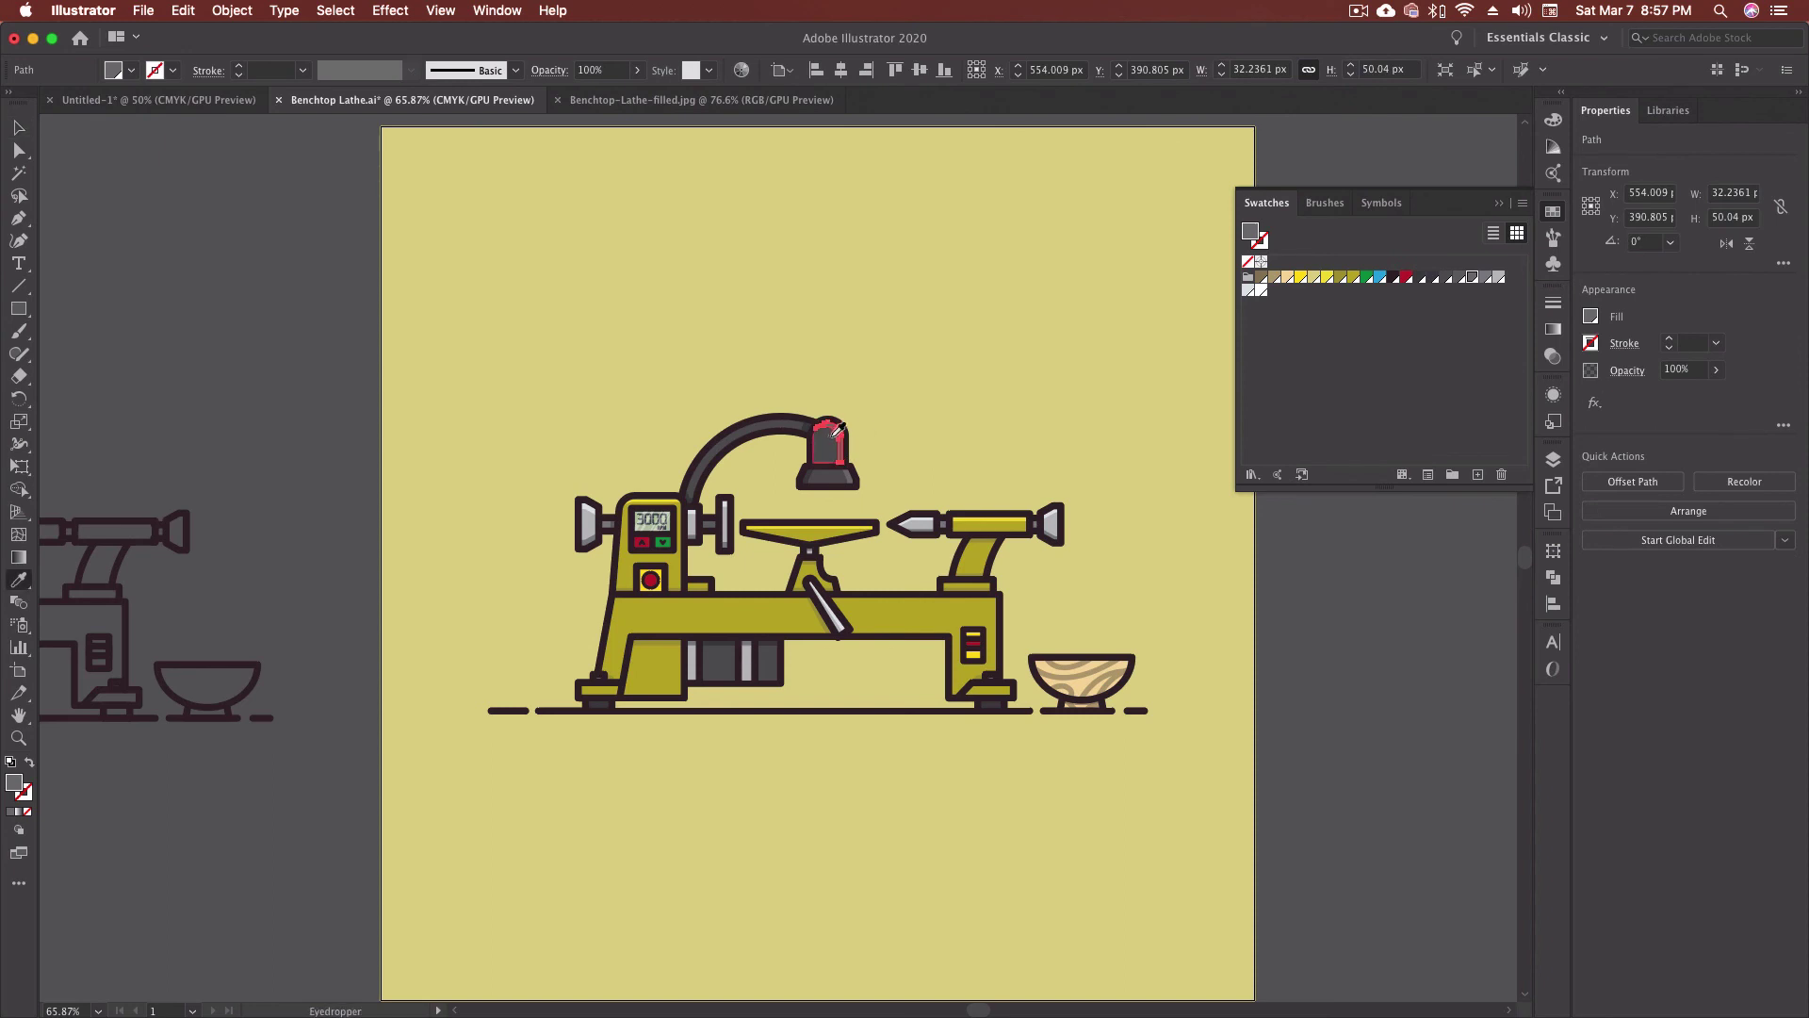
left_click(831, 423)
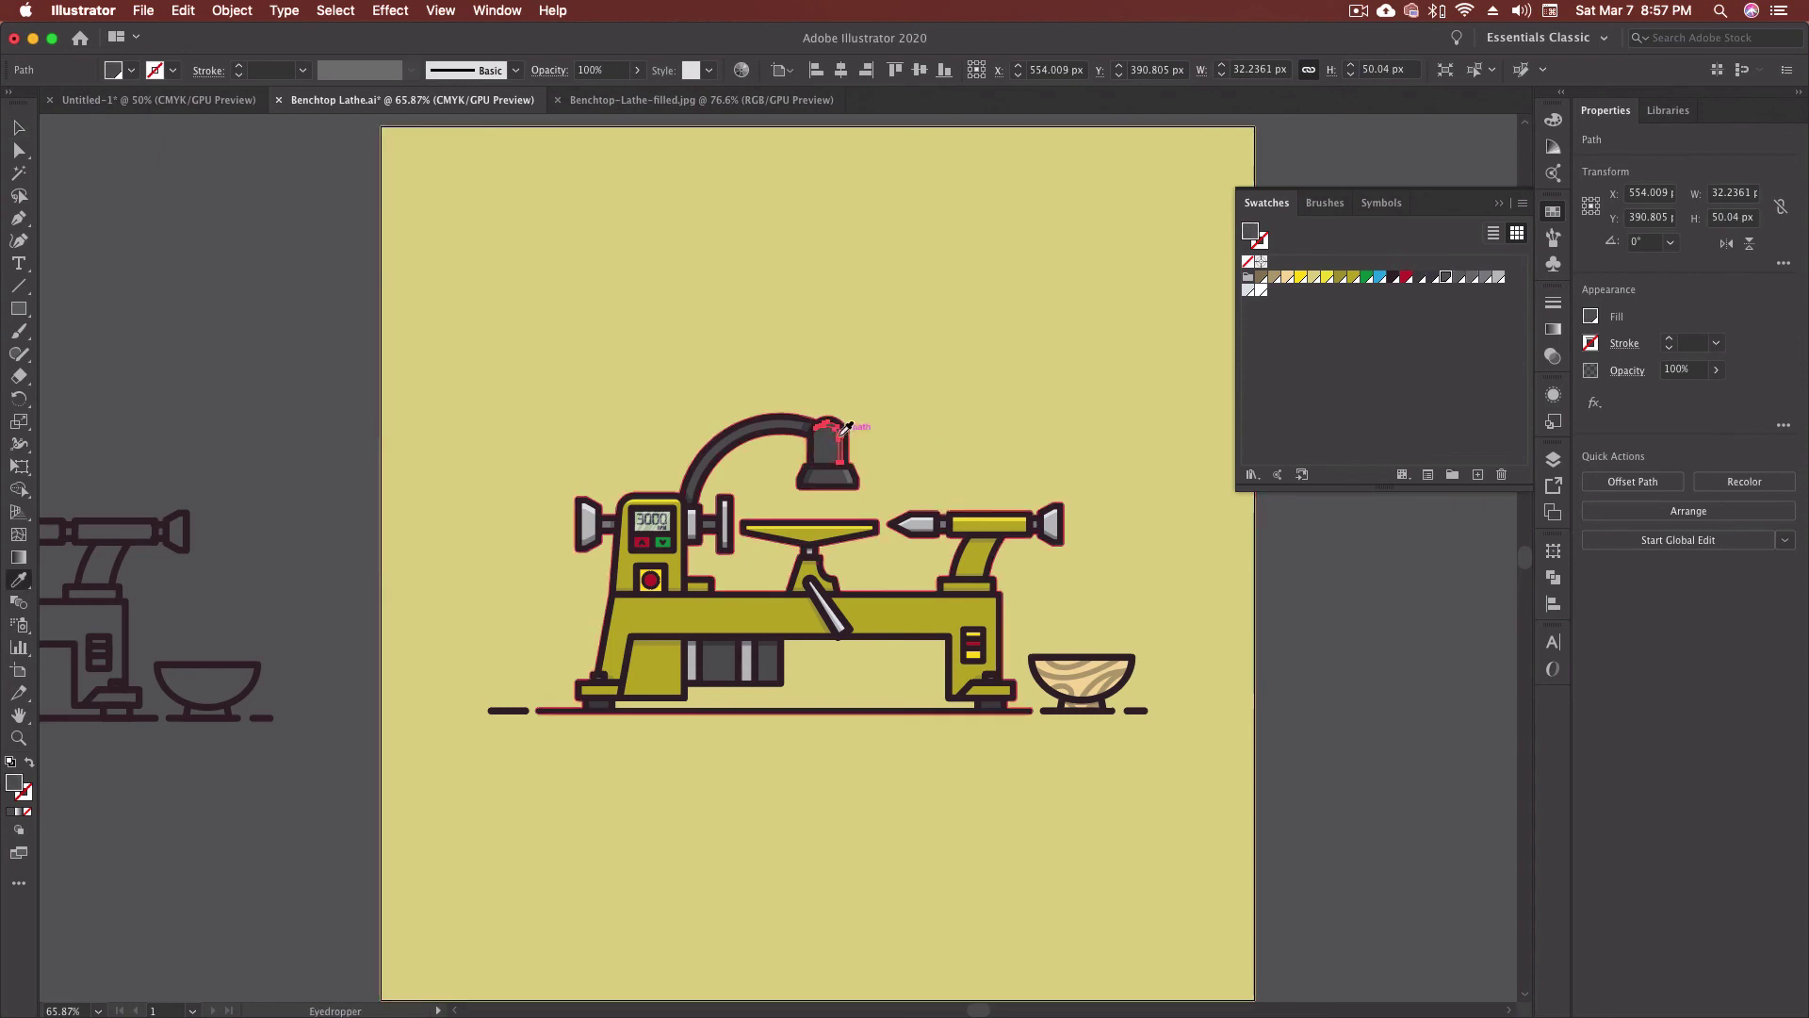
left_click(1554, 120)
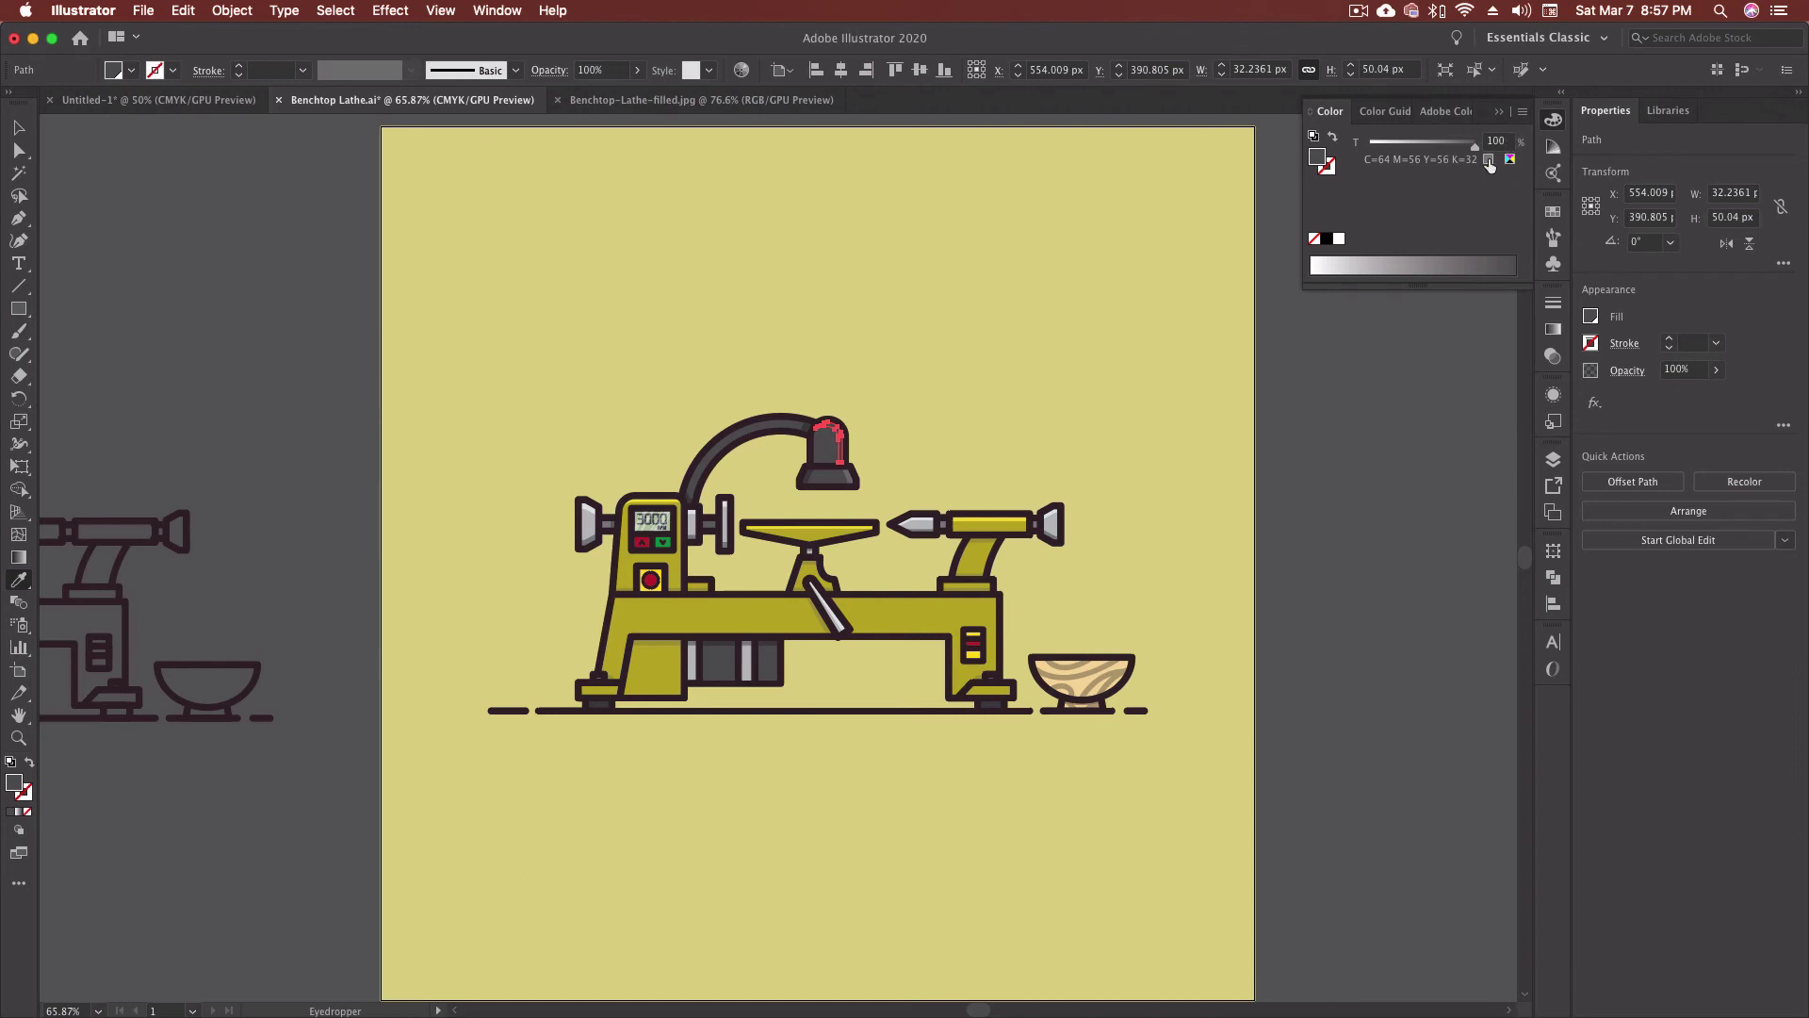
left_click_drag(1476, 151, 1426, 150)
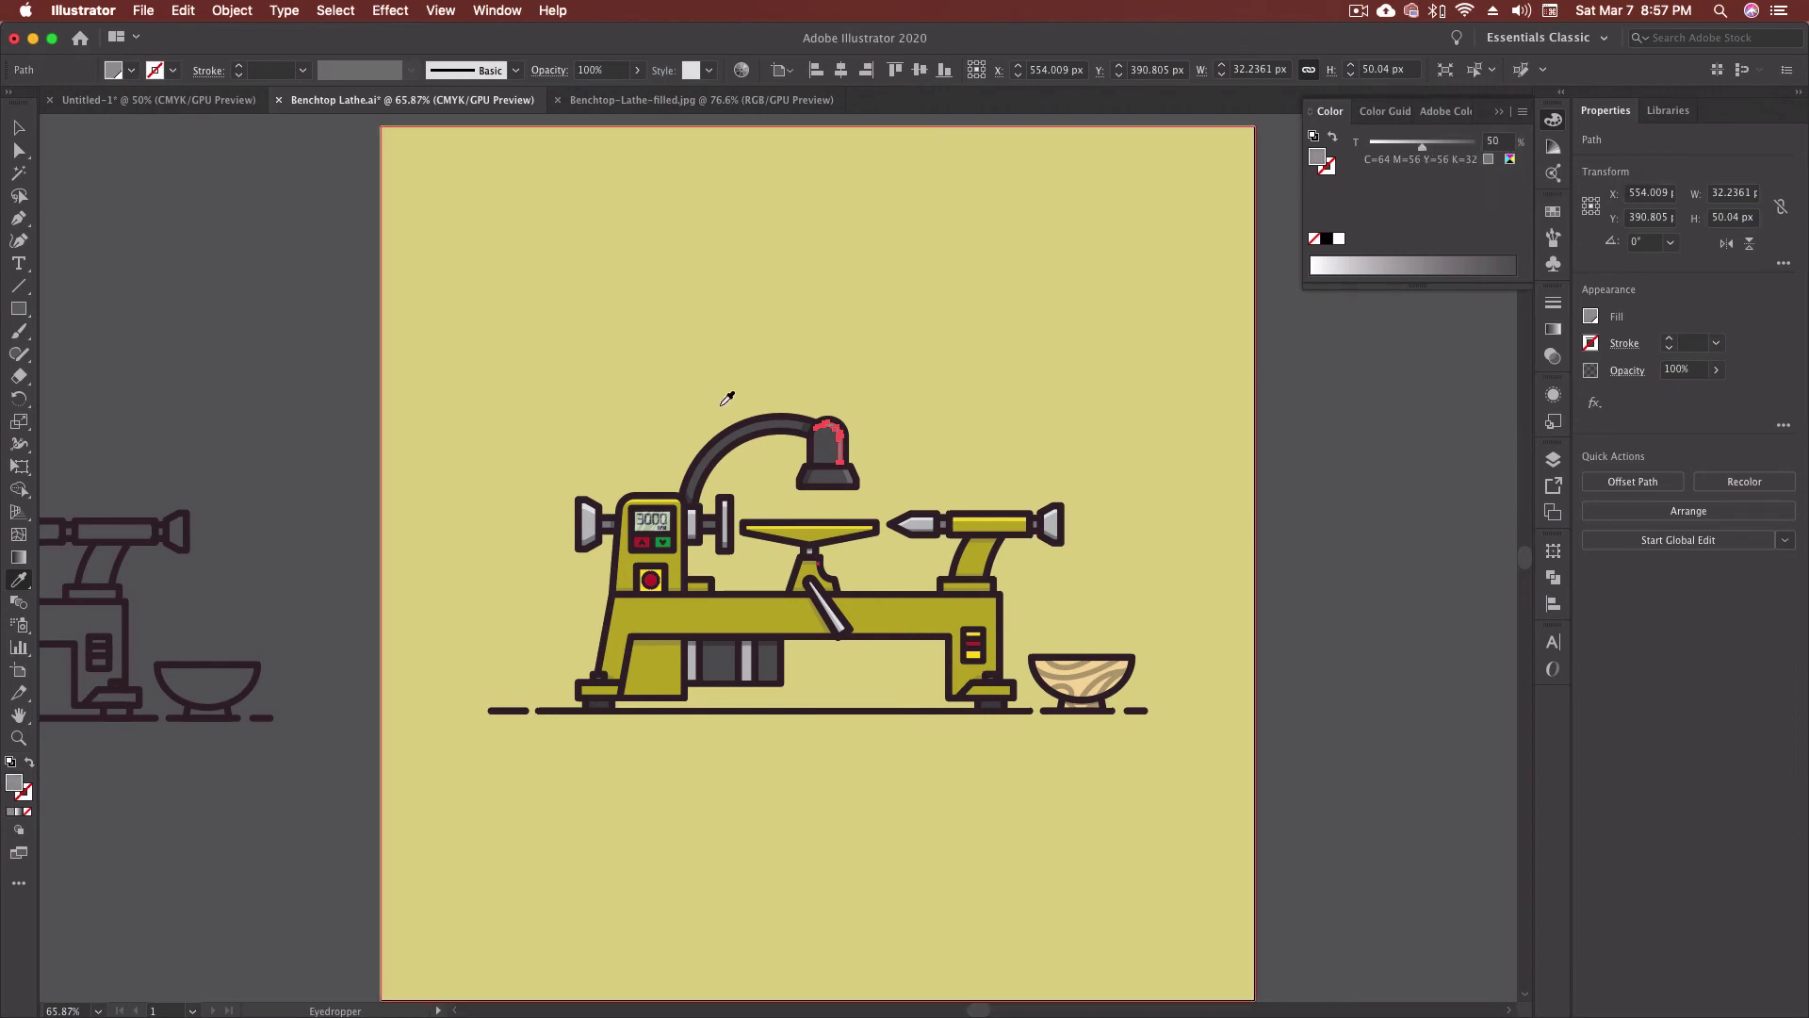
left_click(20, 128)
left_click(767, 477)
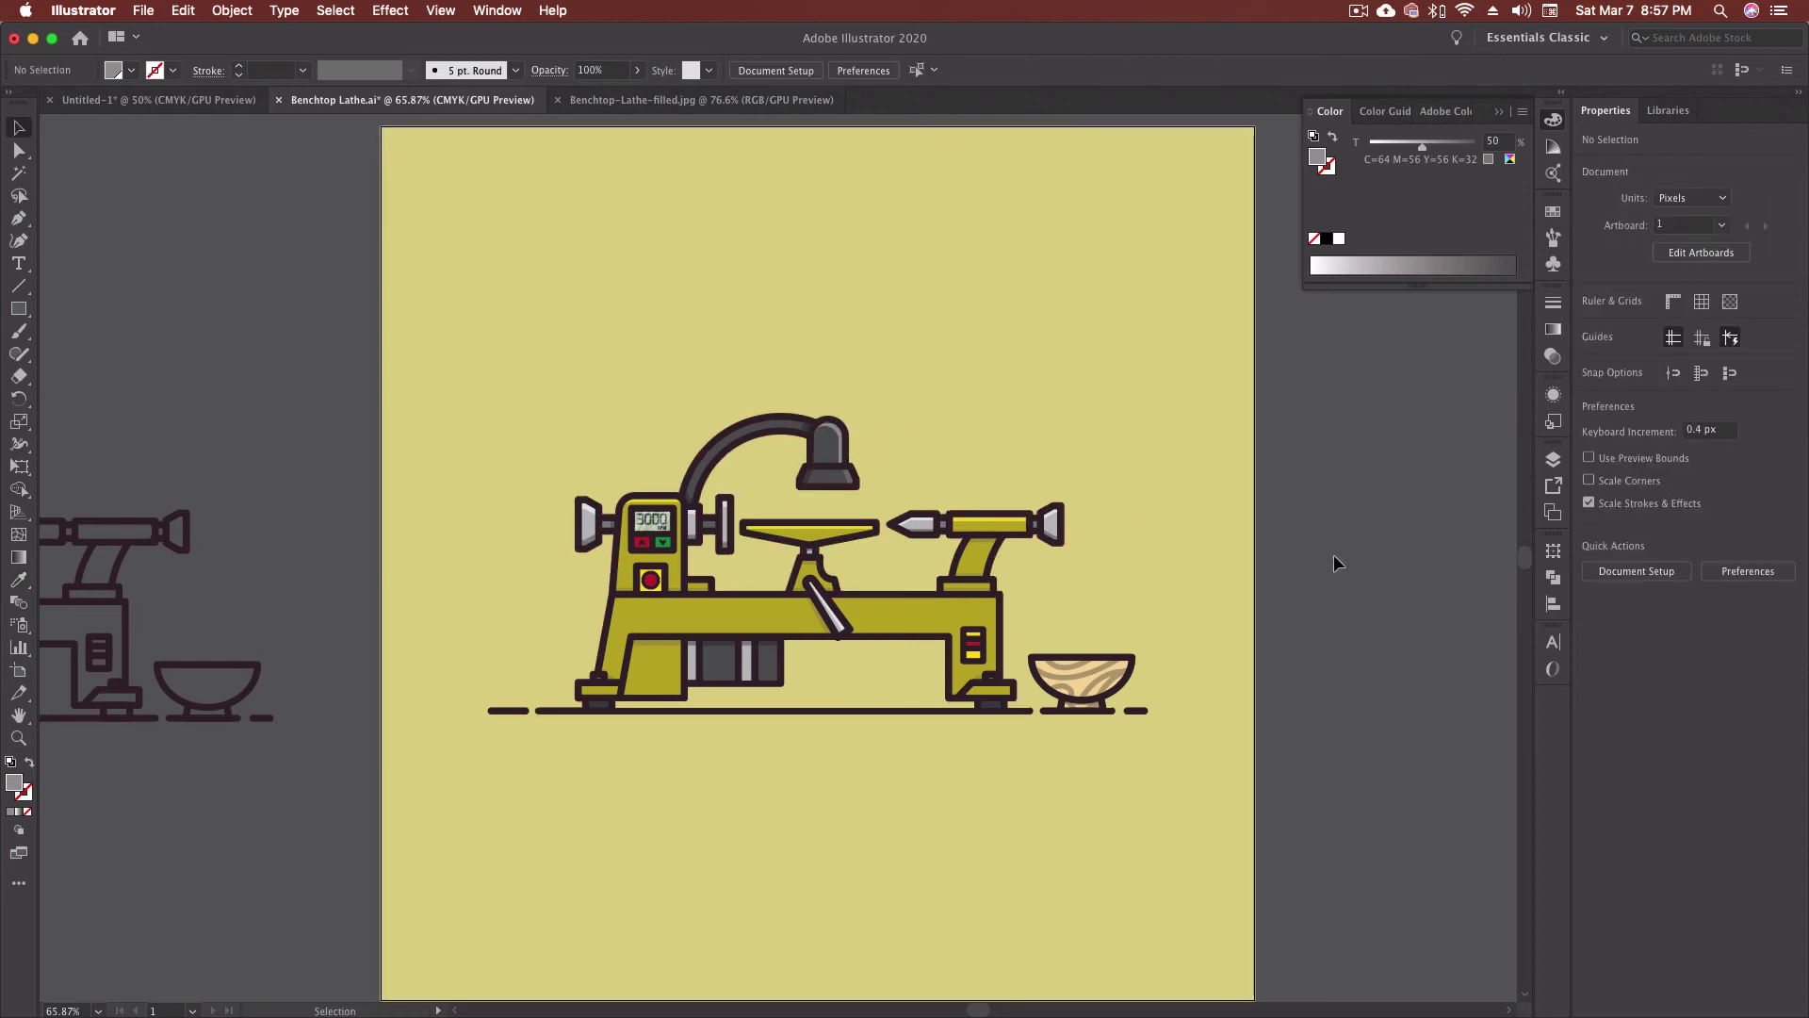
Step: Save the lamp shade's 50% grey tint as a new swatch from the Color panel menu
left_click(829, 441)
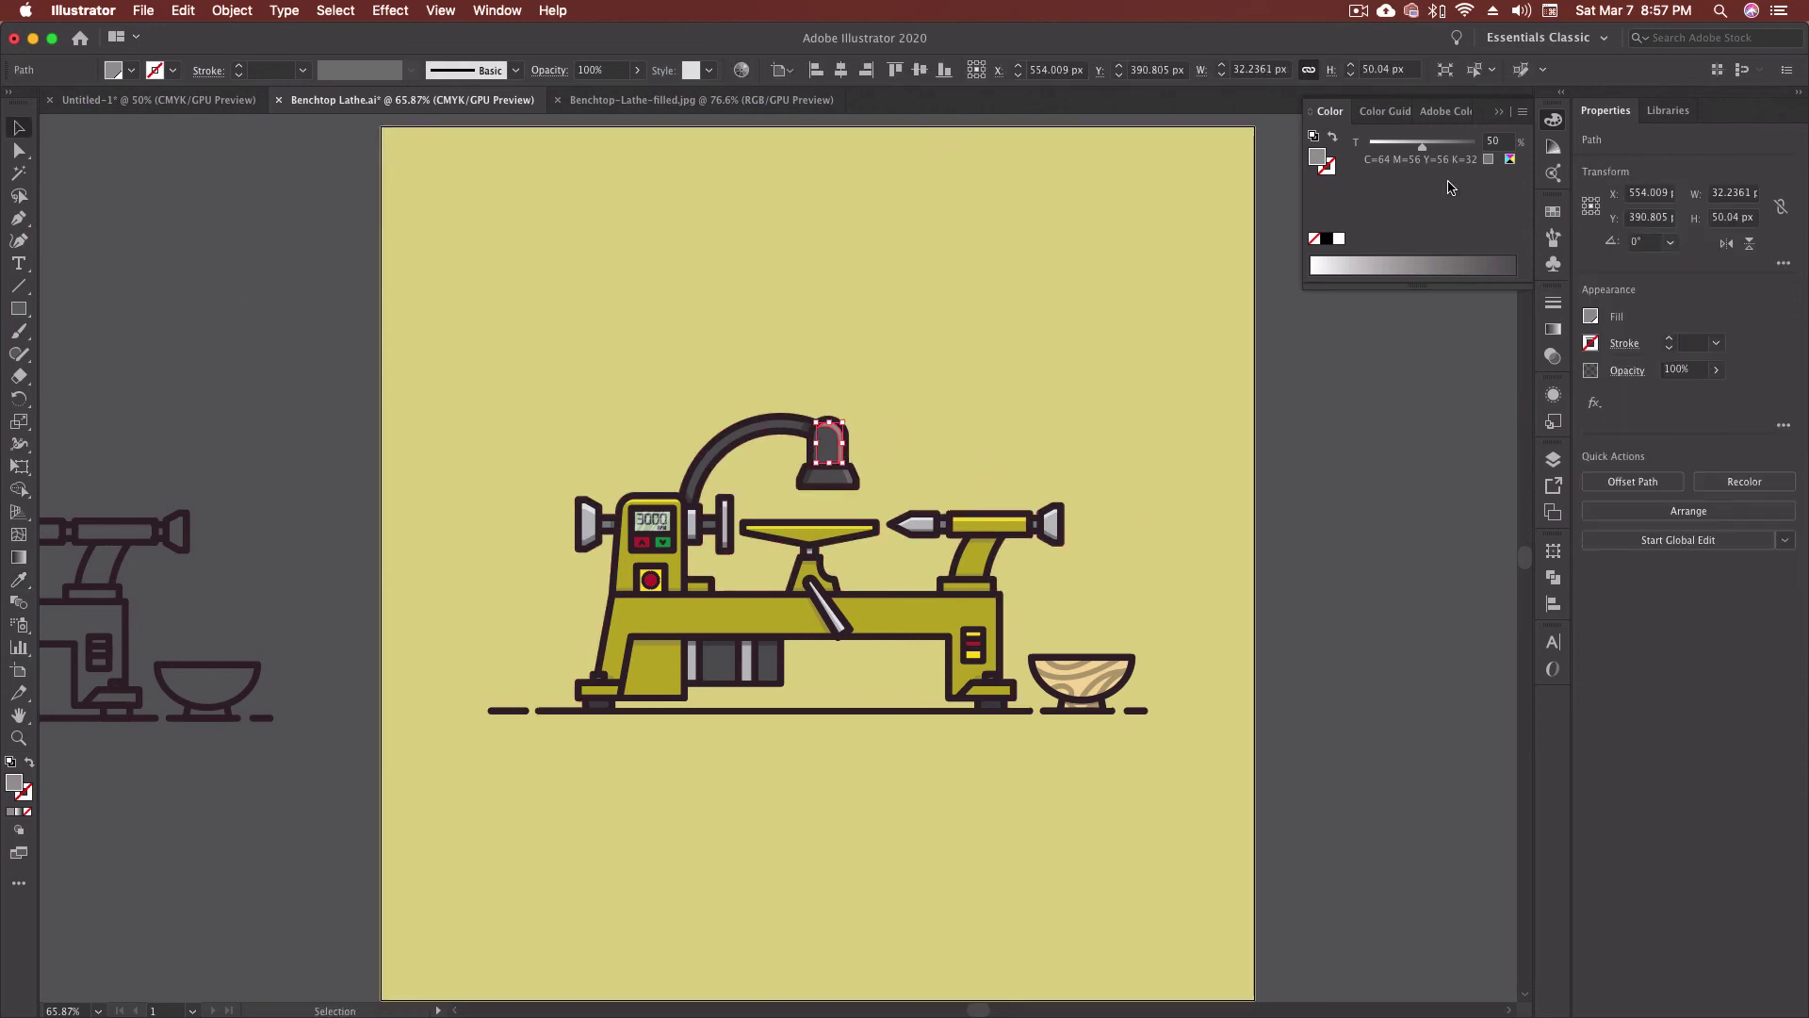
left_click(1522, 112)
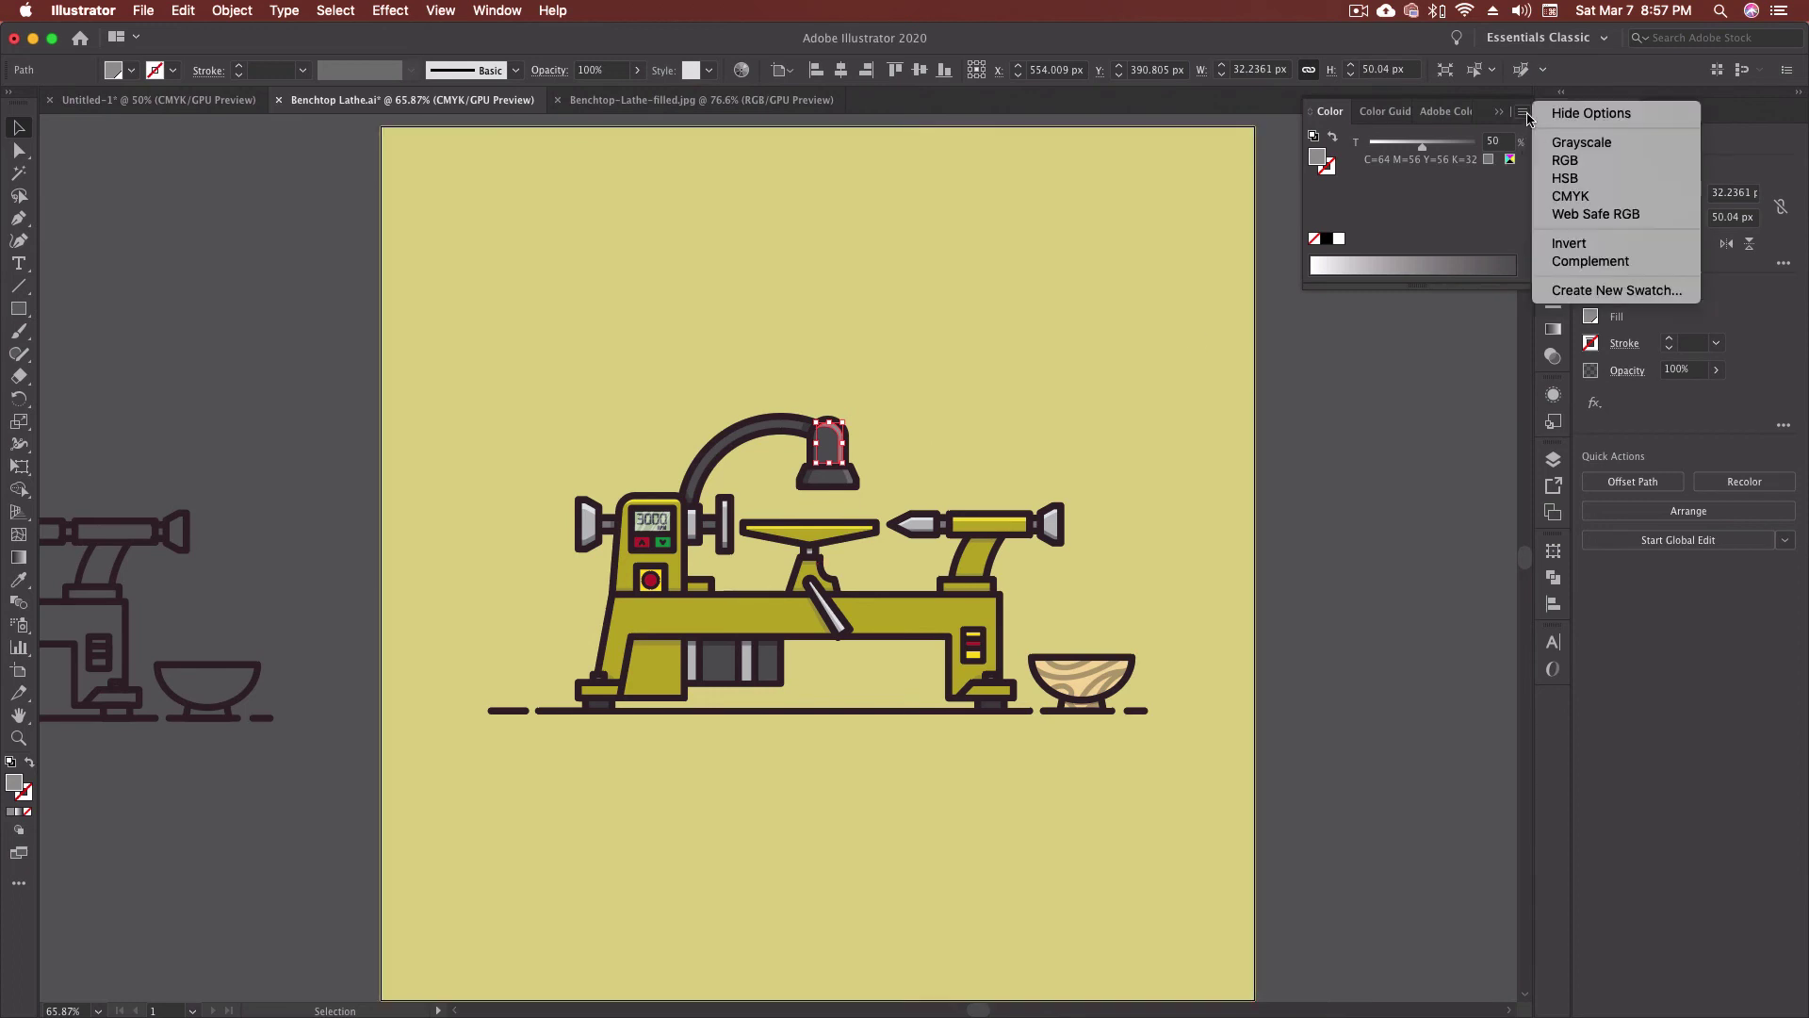
left_click(1617, 291)
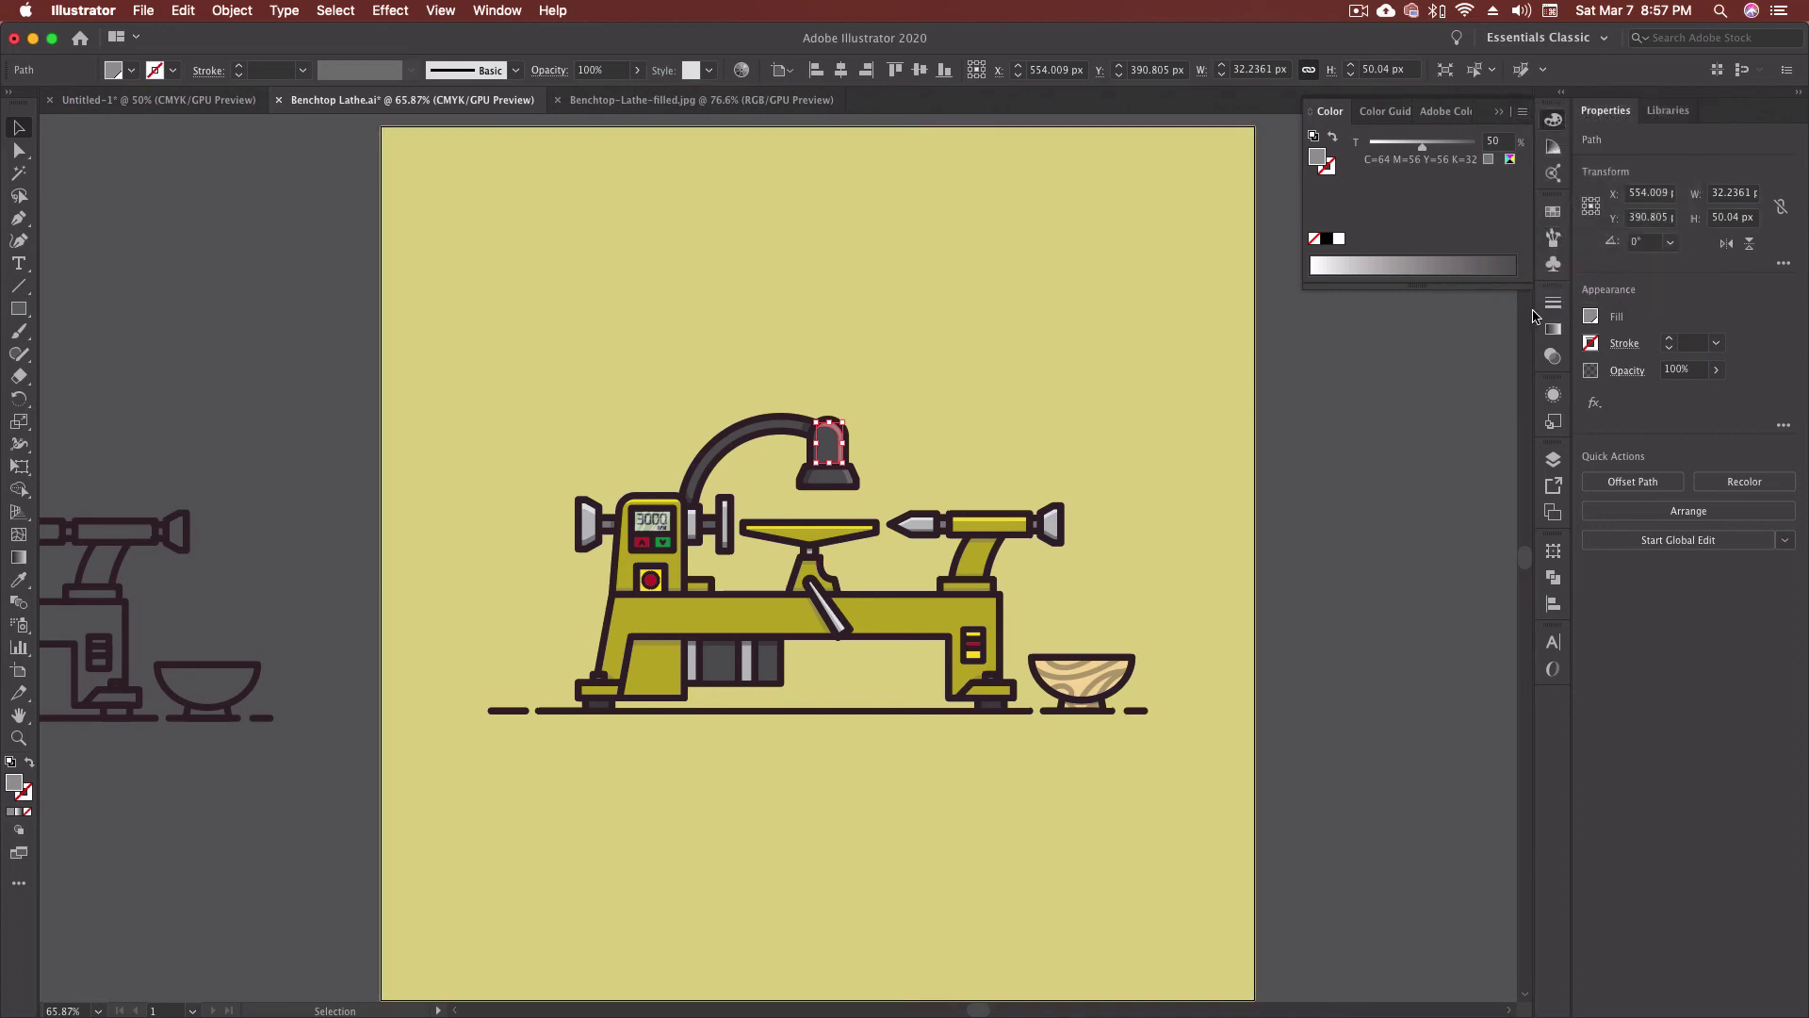
left_click(1557, 213)
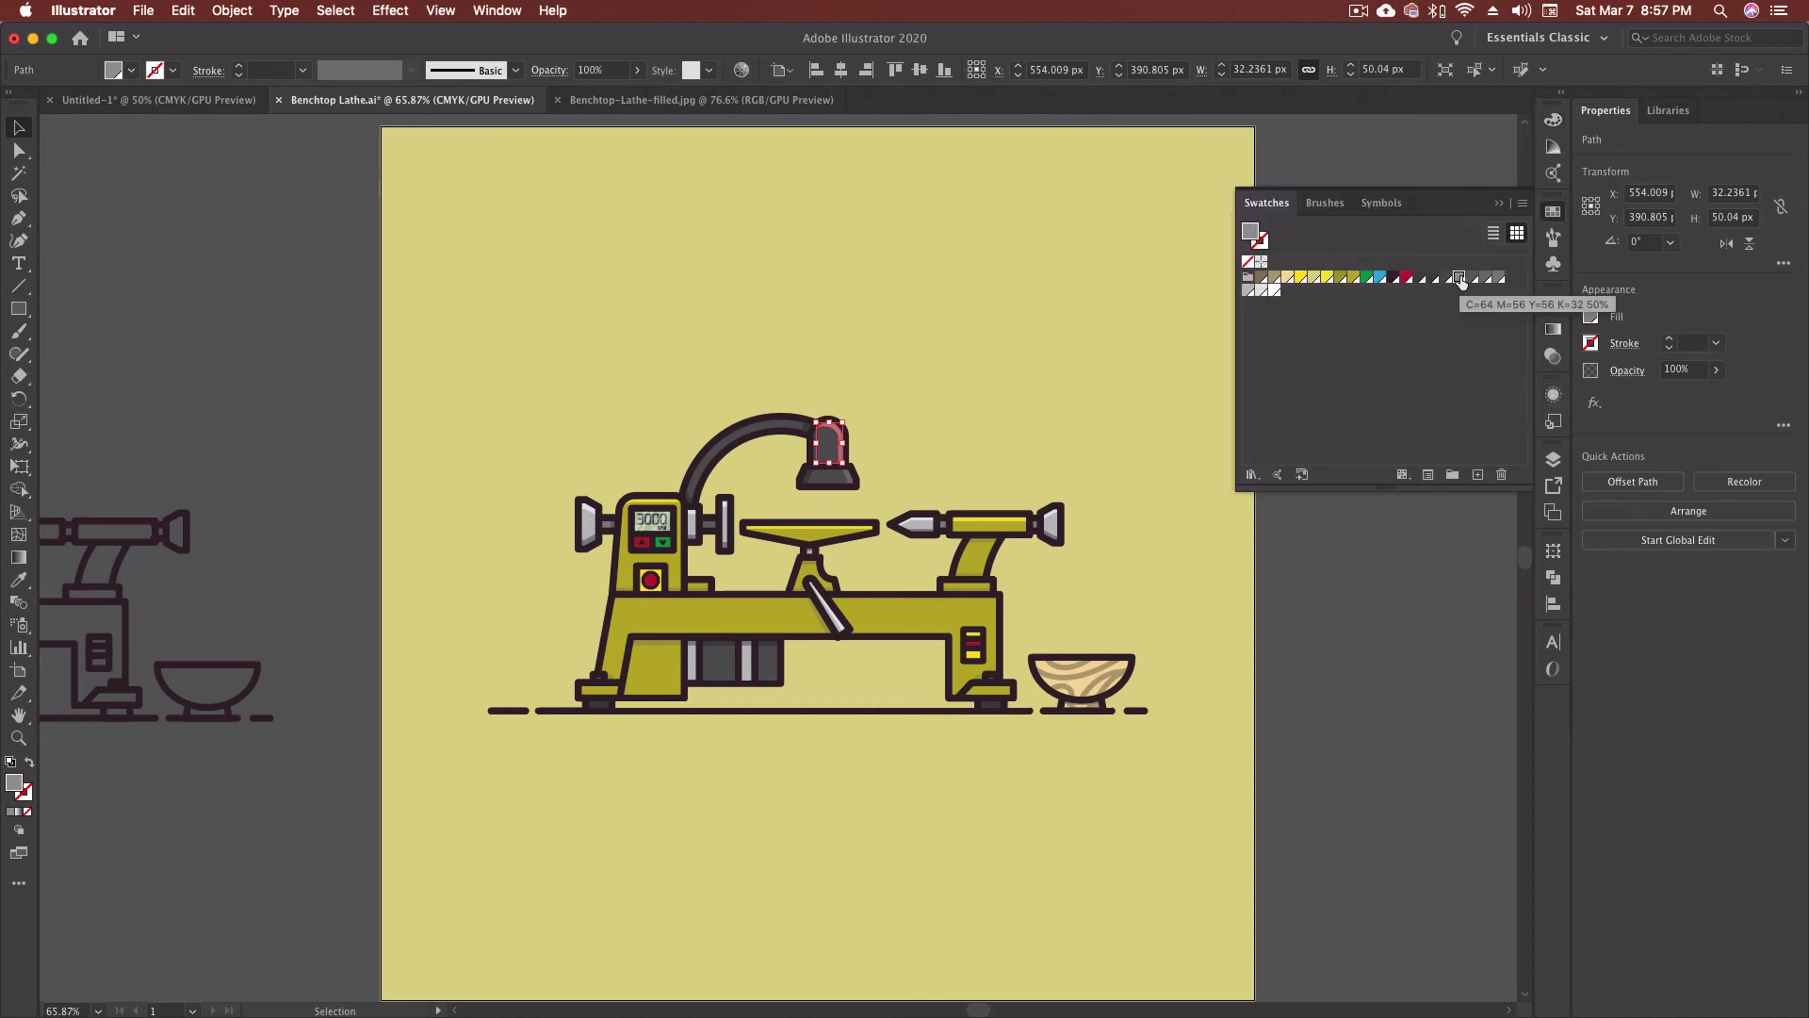
left_click(1387, 571)
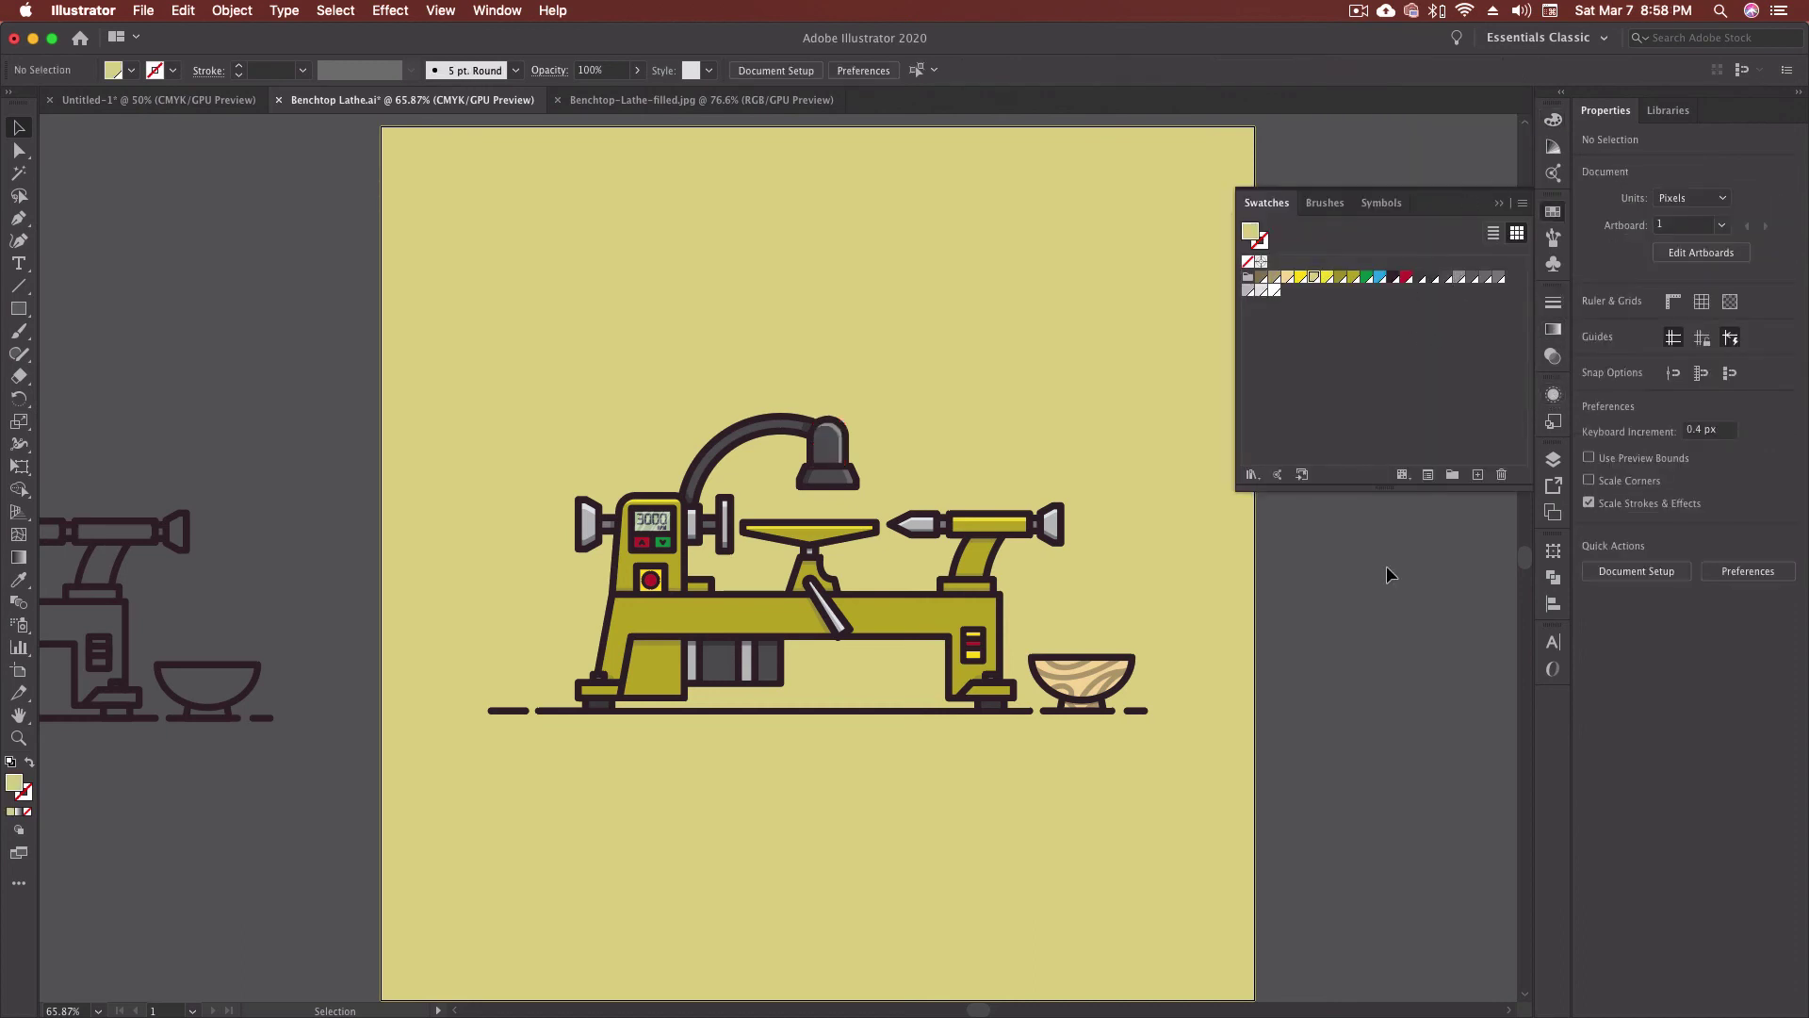
Step: Magic-wand select the lamp-shade highlight, apply the 50% grey tint swatch, then deselect
key("y")
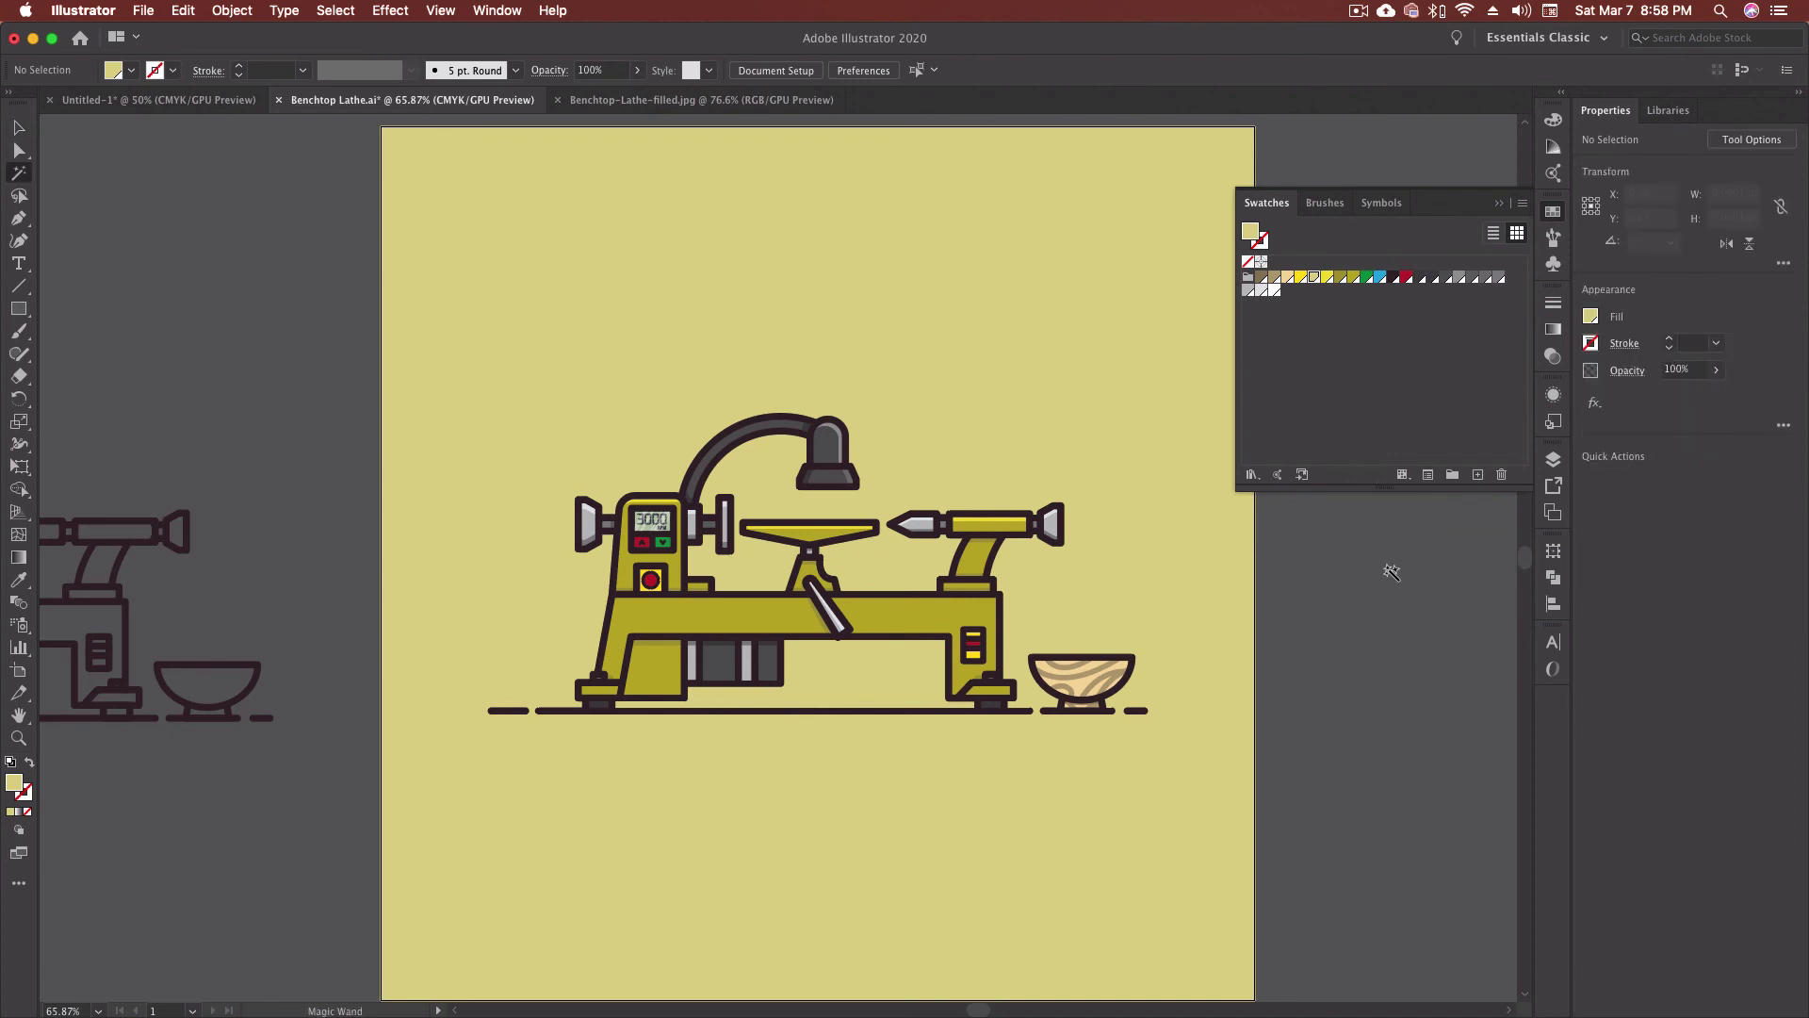
left_click(846, 480)
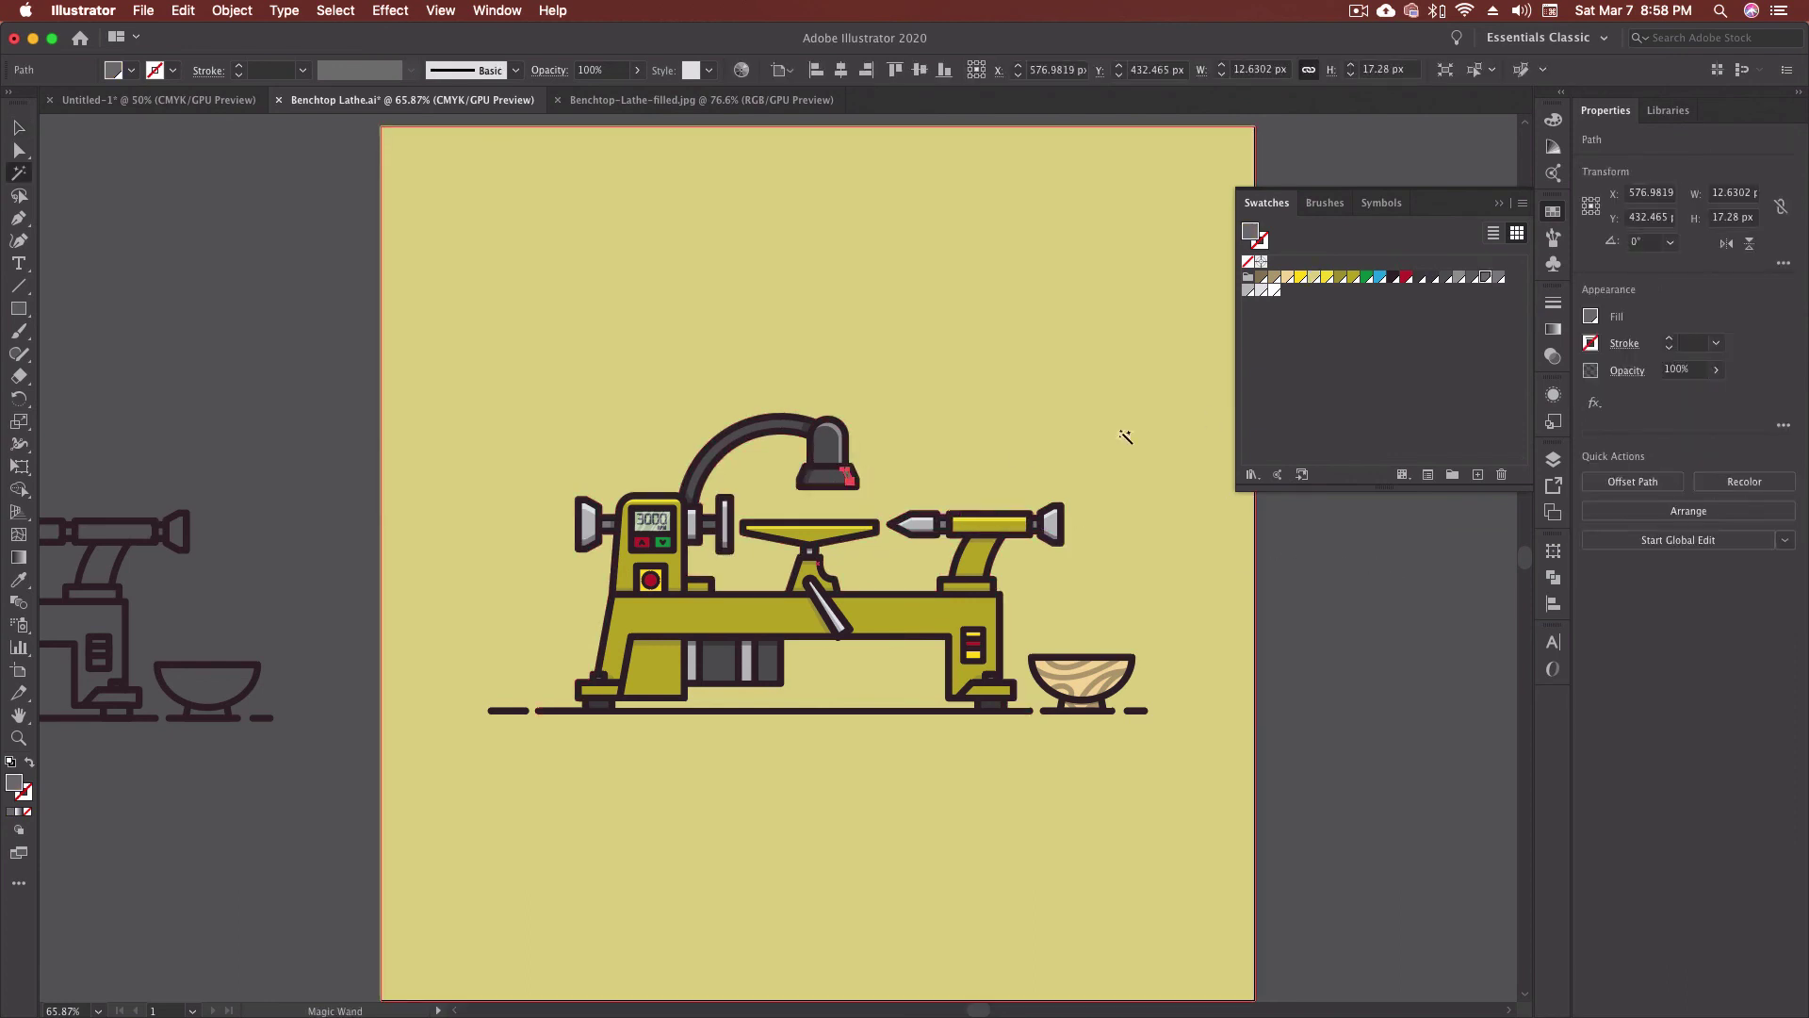
left_click(851, 478)
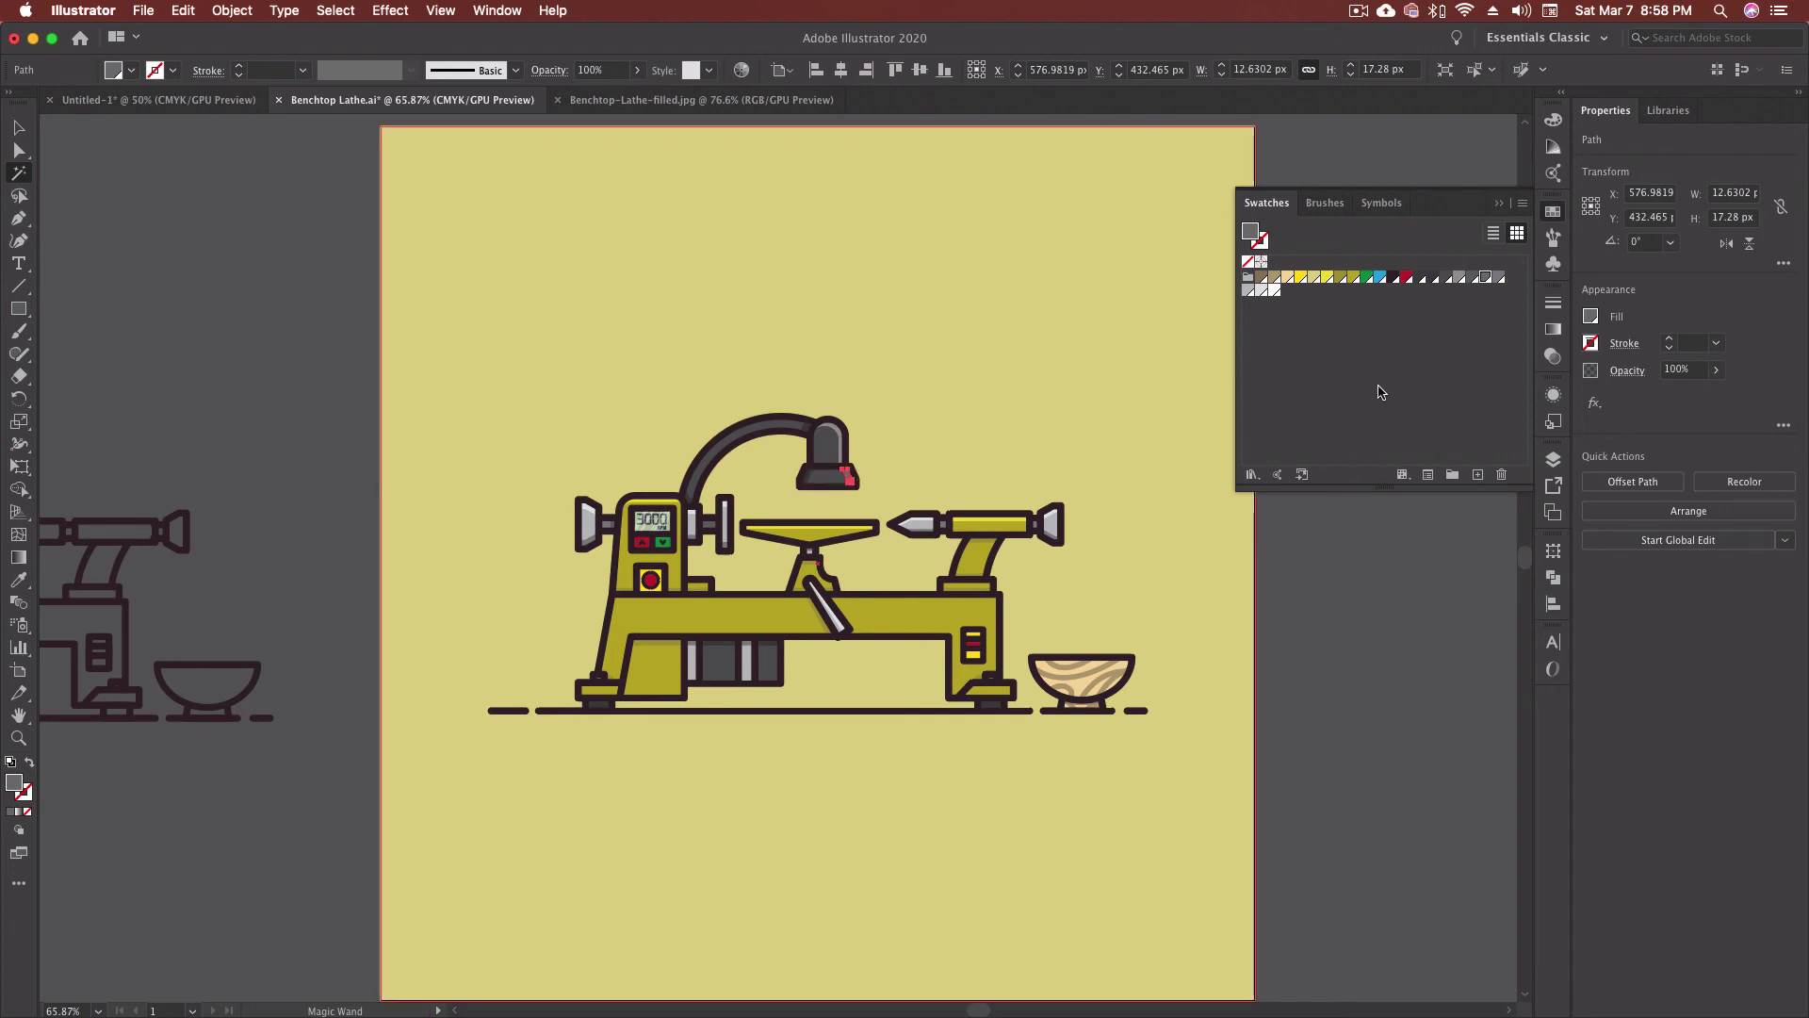
left_click(1457, 282)
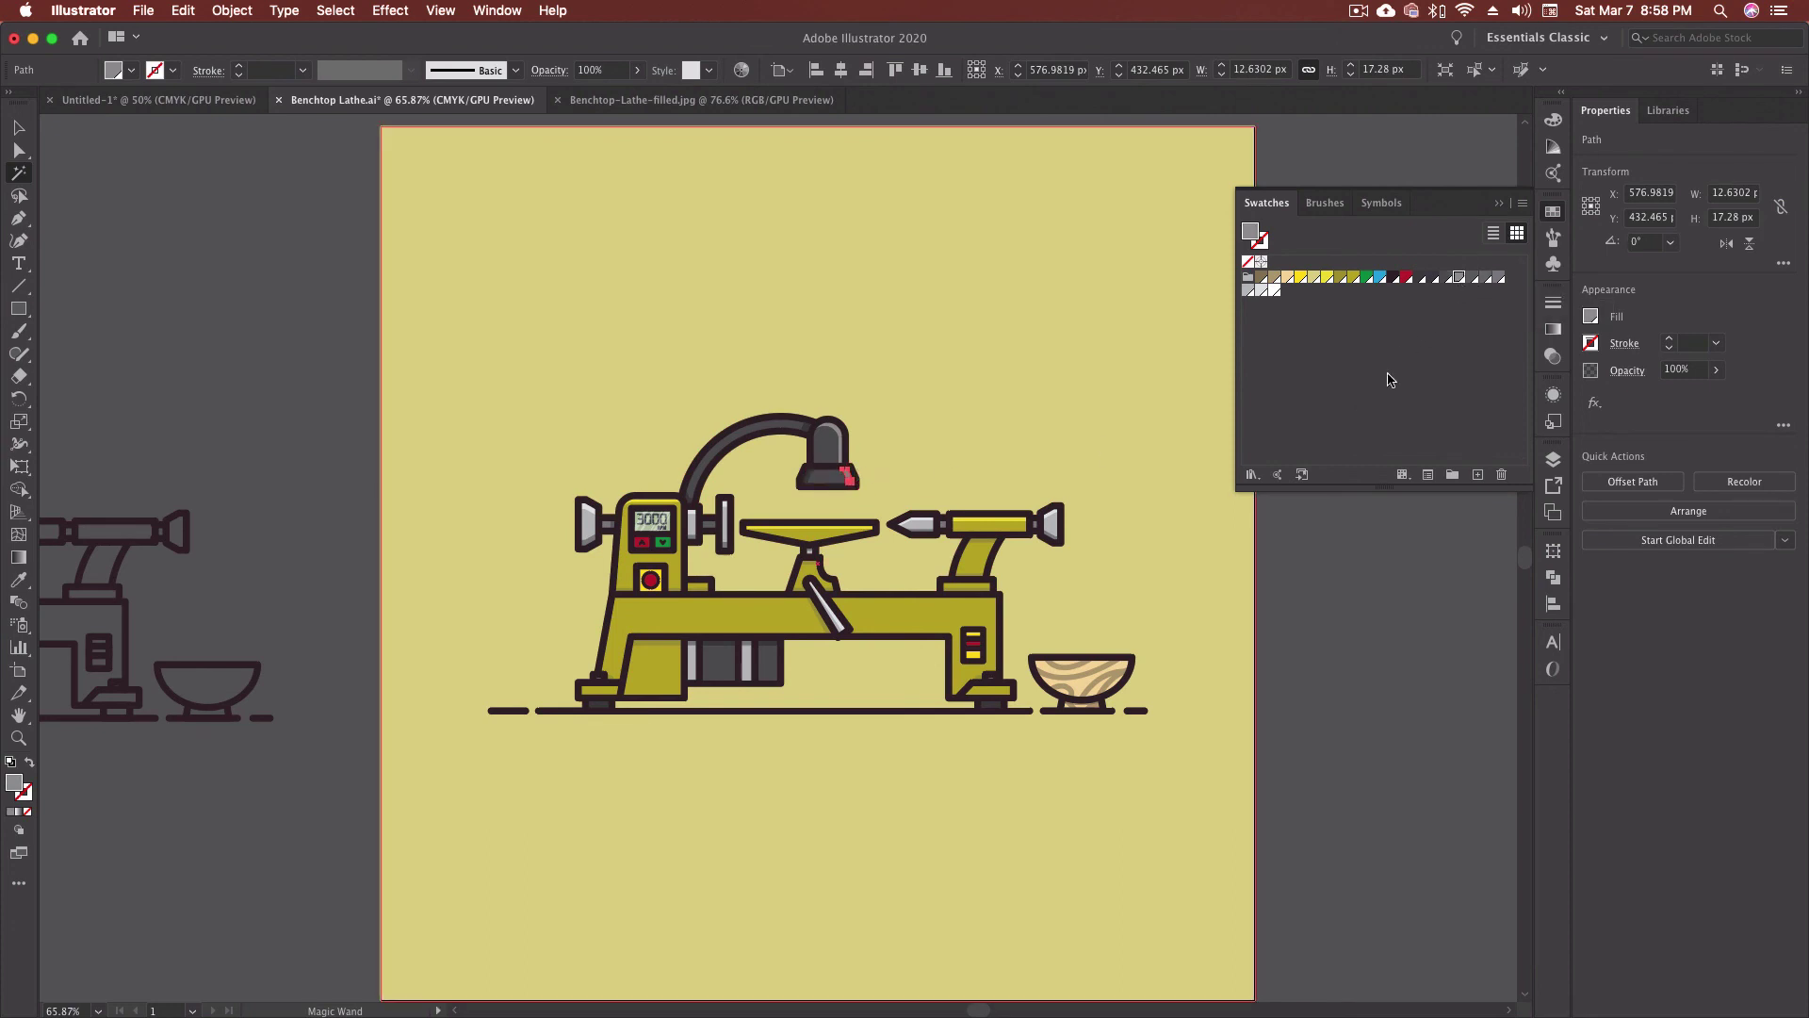
key("v")
key("super+shift+a")
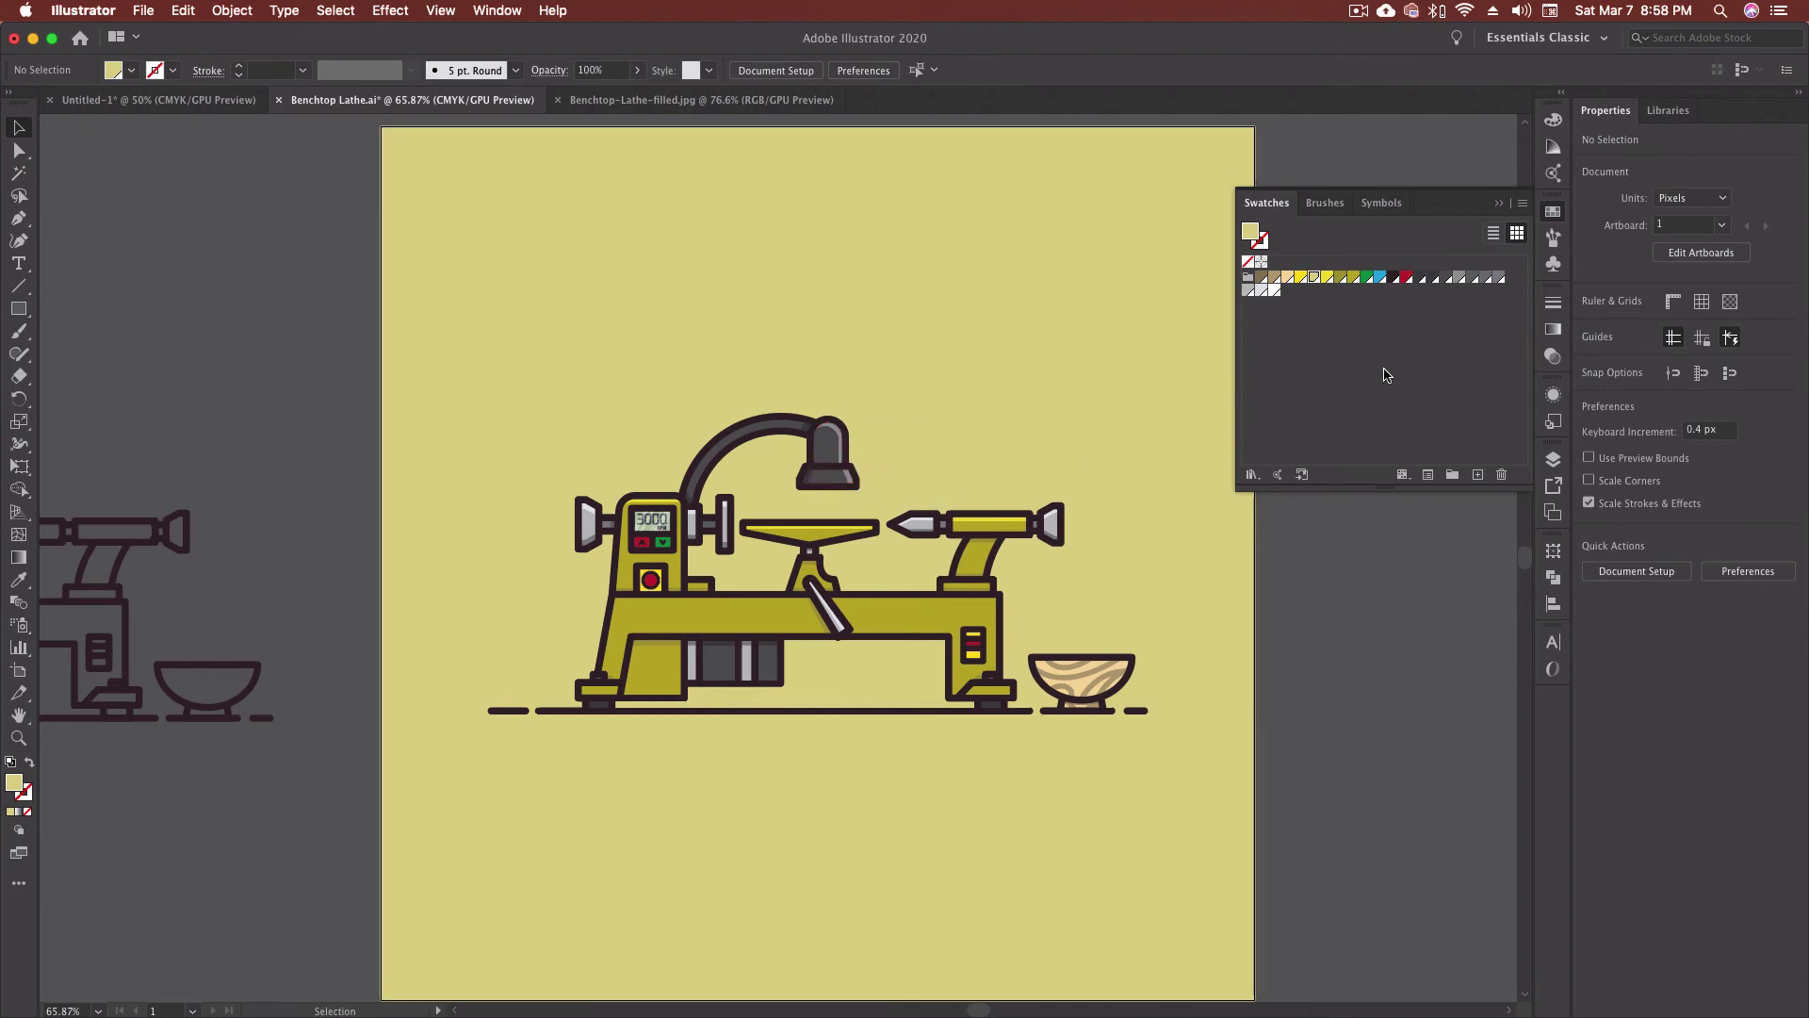
Step: Select all unused swatches and delete them, confirming with Return
left_click(1522, 205)
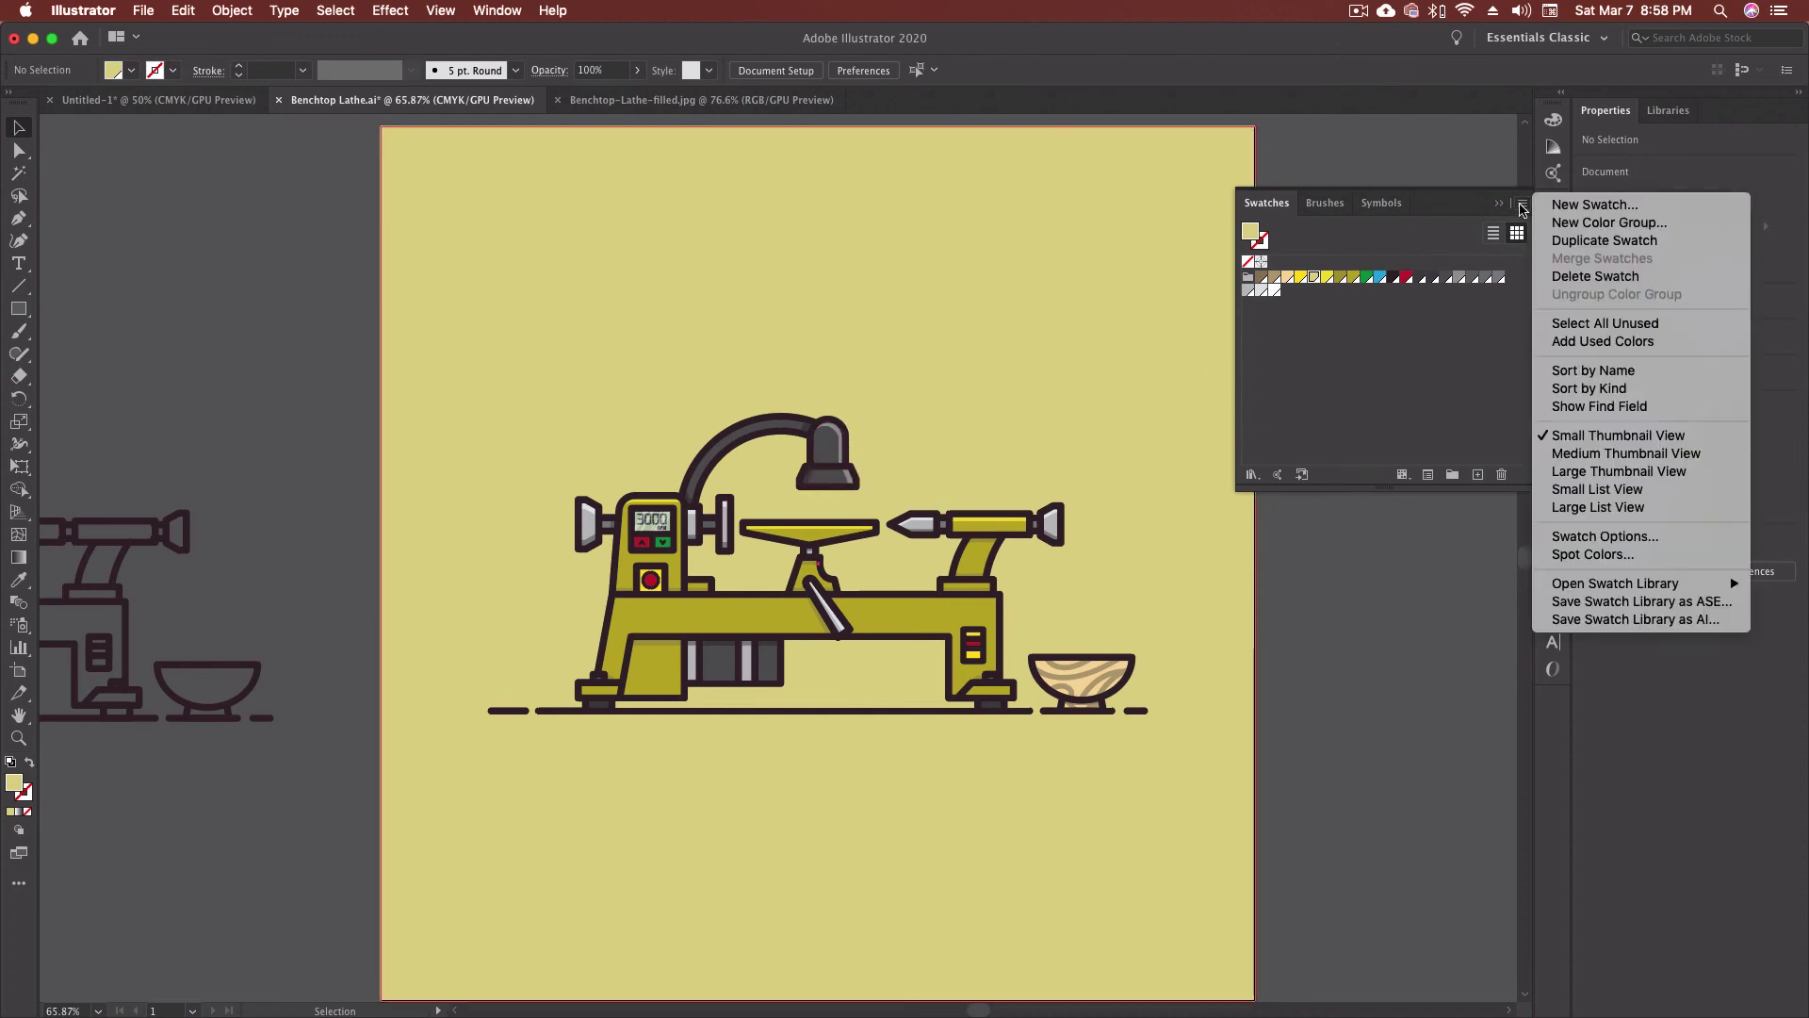
left_click(1619, 325)
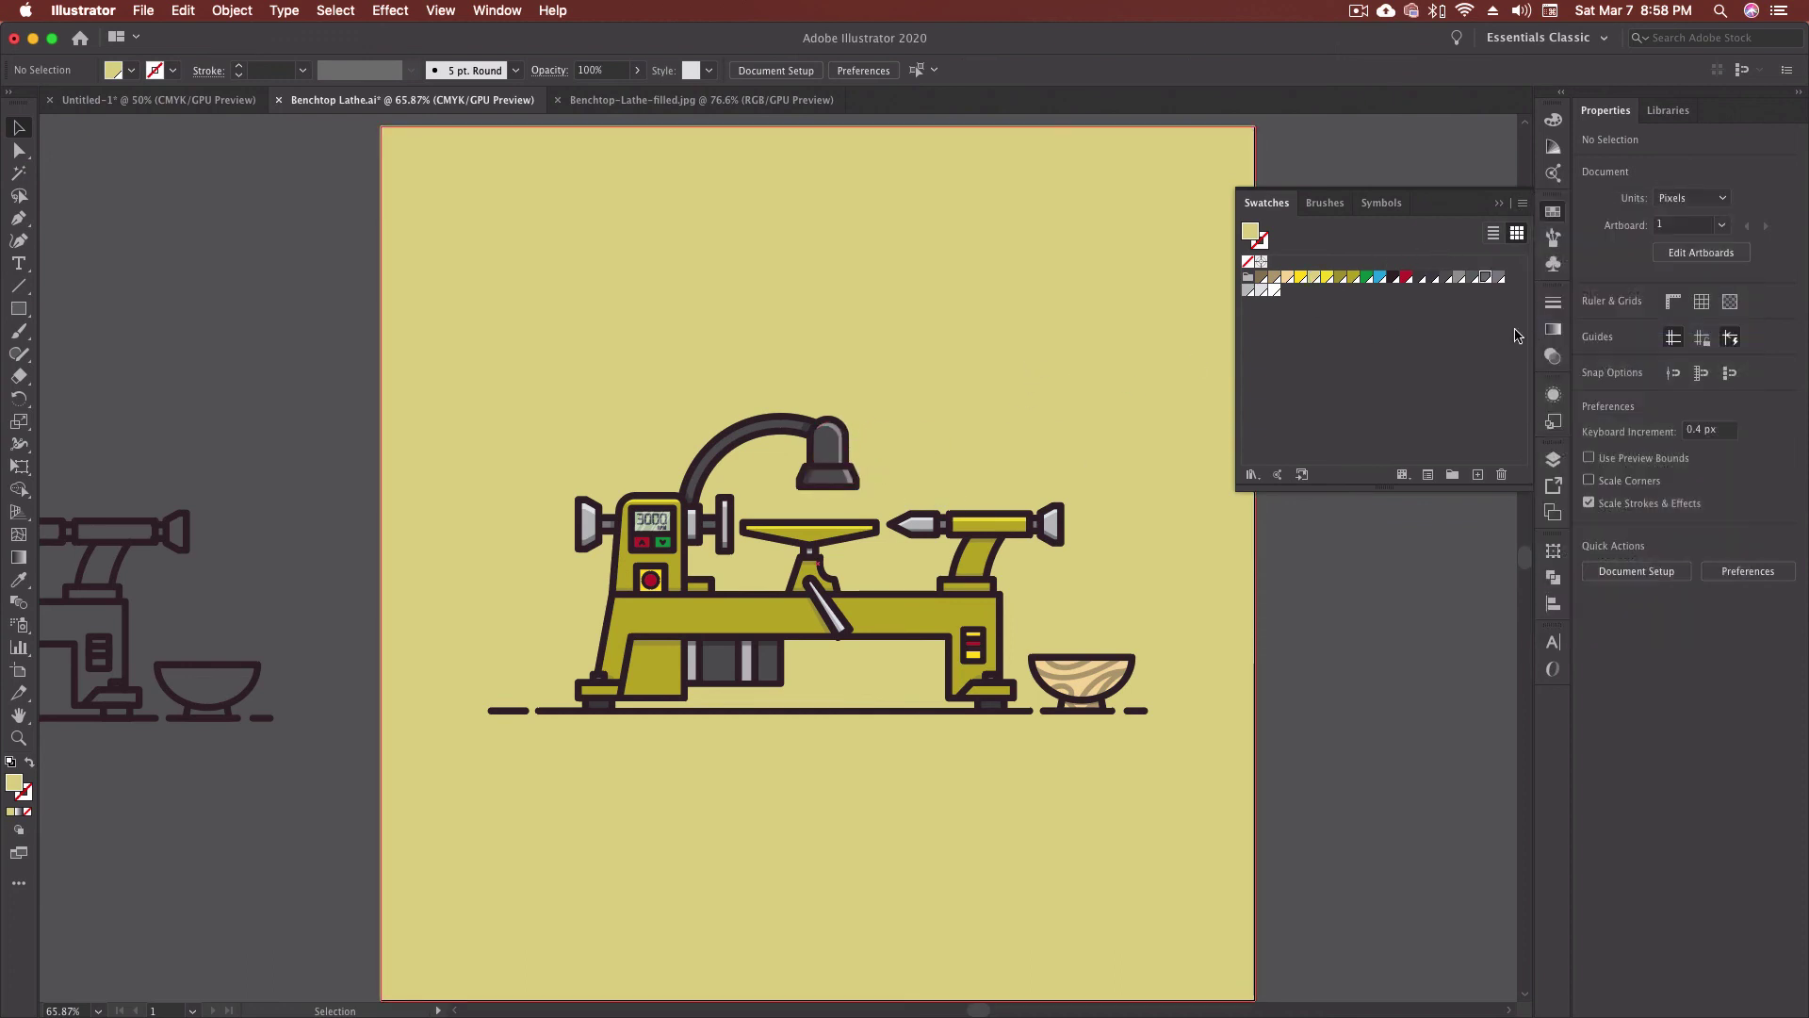
left_click(1503, 475)
key("Return")
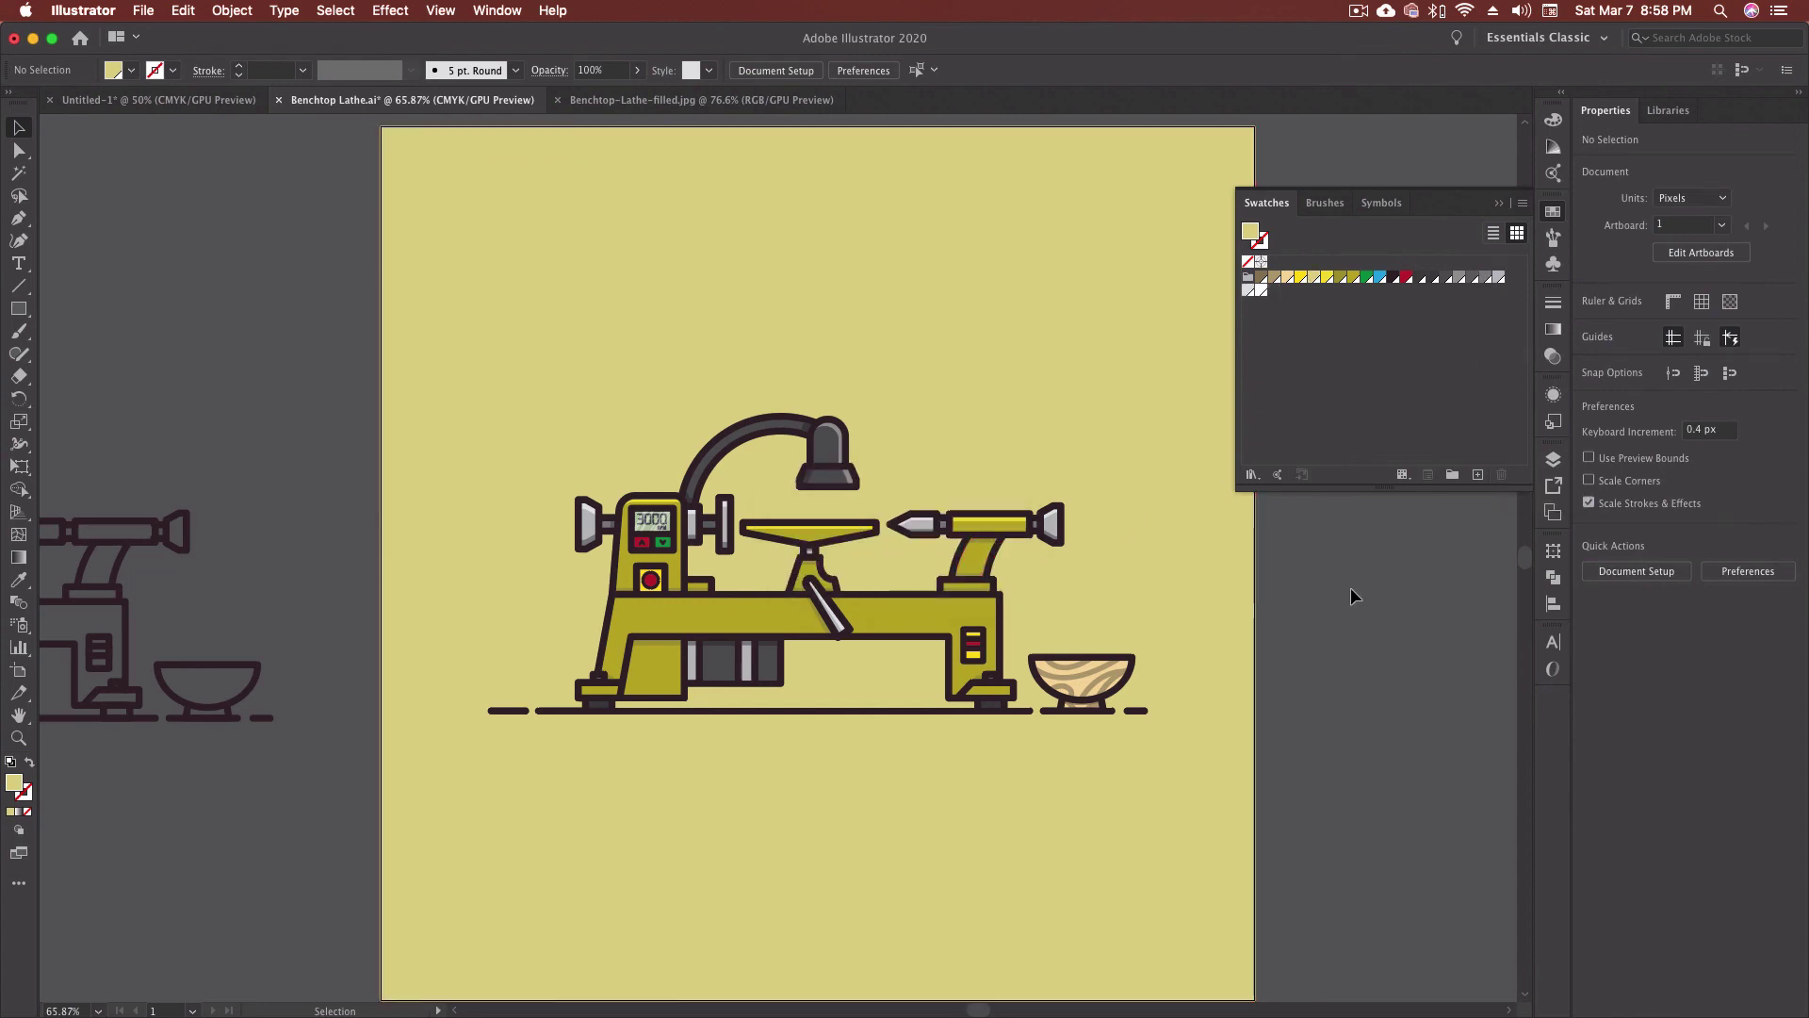